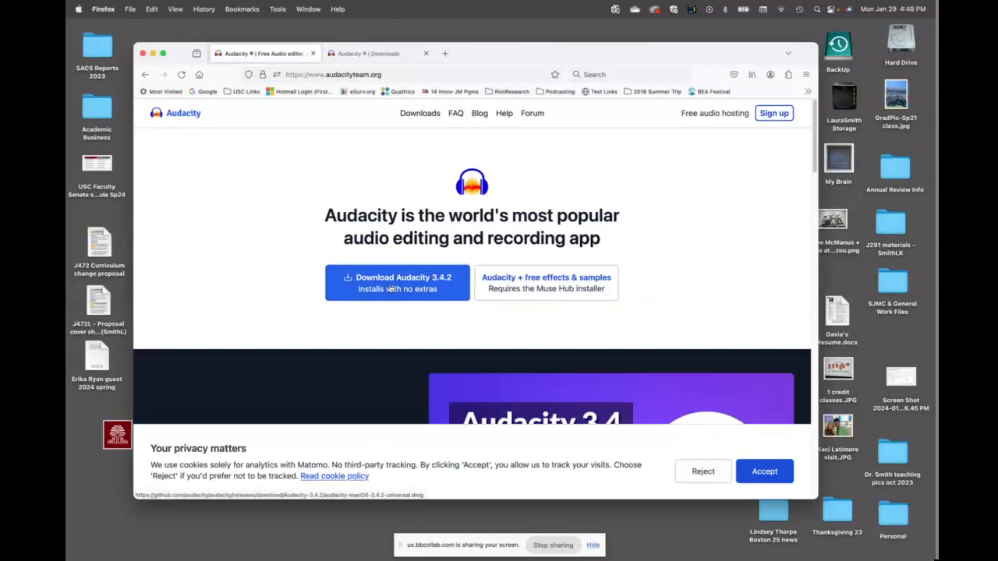
Step: Download Audacity 3.4.2 for macOS from the Audacity home page and open the downloaded disk image
left_click(396, 287)
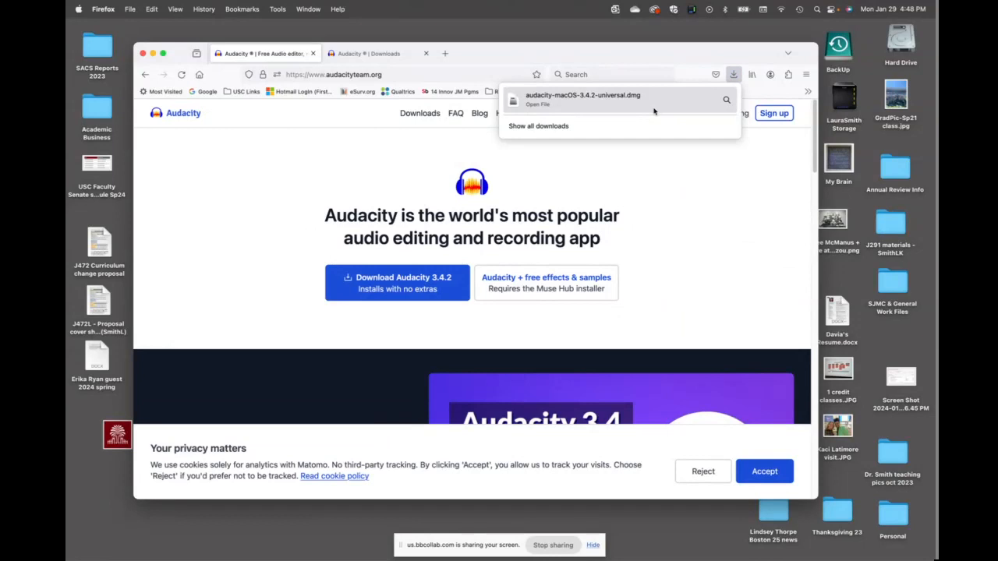
left_click(628, 105)
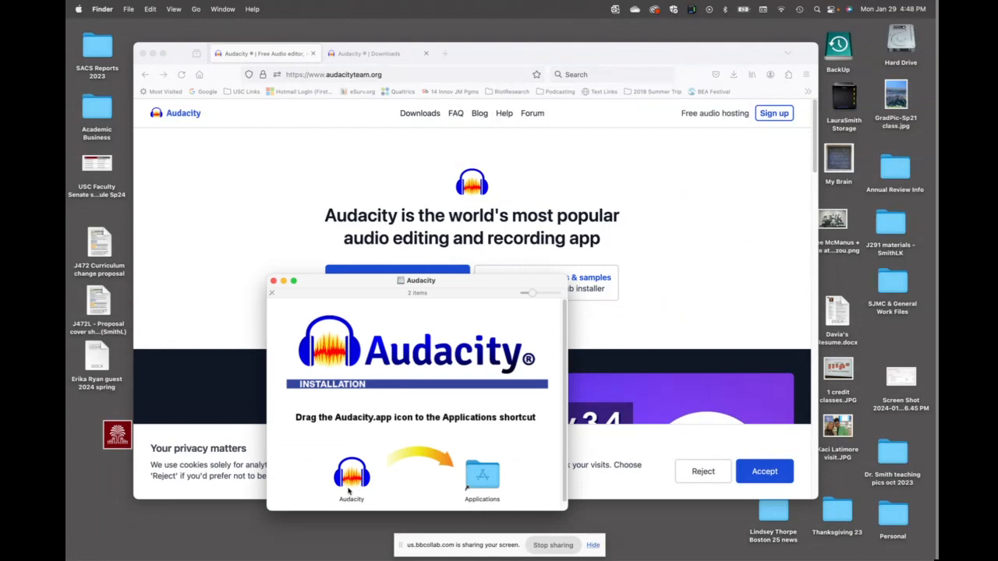
left_click(351, 475)
left_click_drag(348, 488, 739, 263)
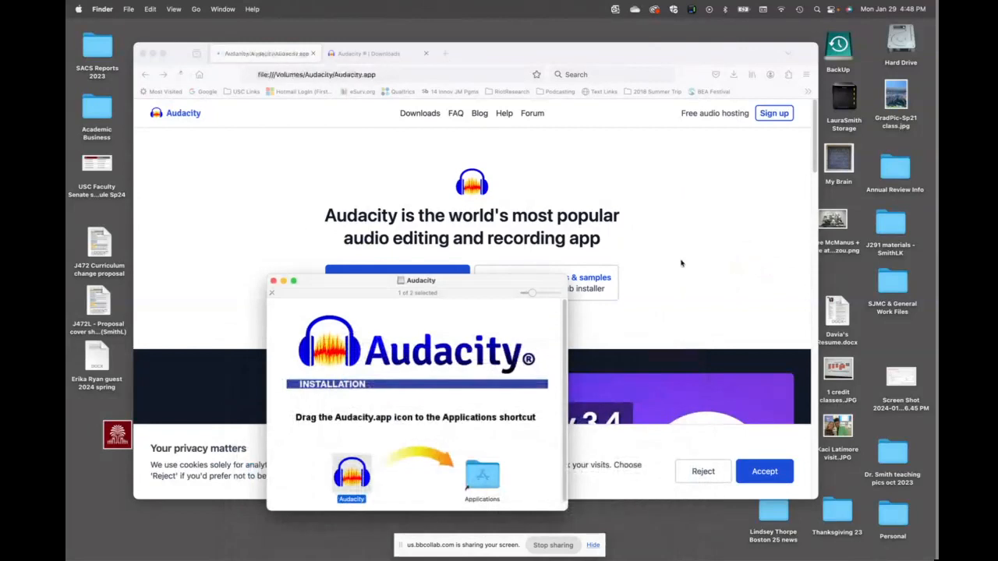
left_click(273, 282)
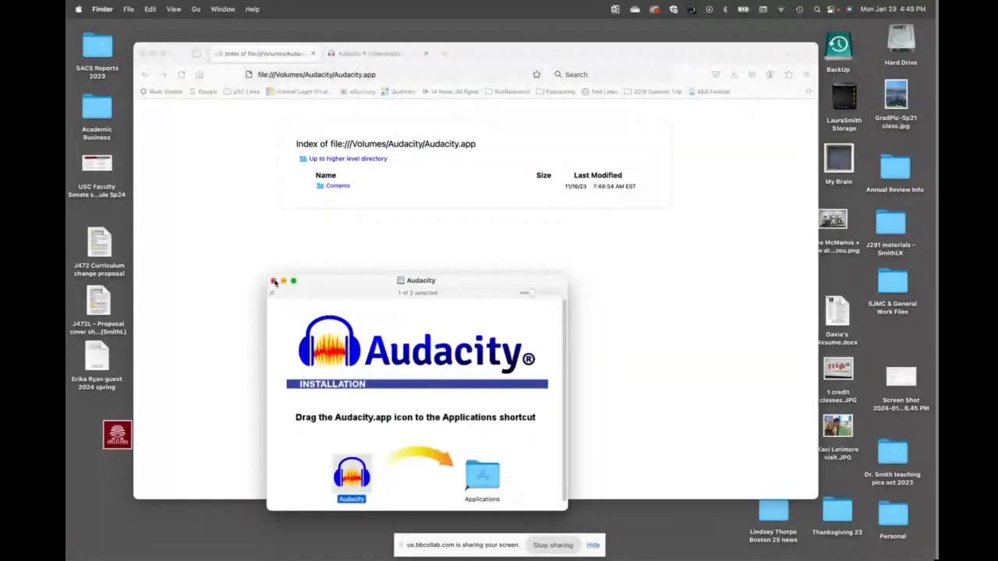
left_click(273, 281)
left_click(143, 76)
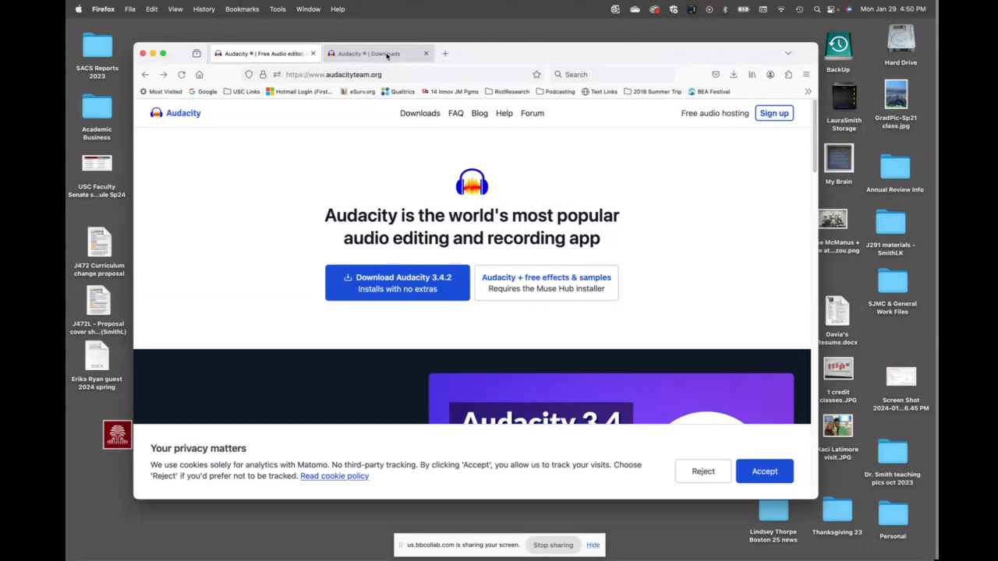
Step: Go to the Audacity site's Downloads page and open the FFmpeg import/export library support page
left_click(421, 113)
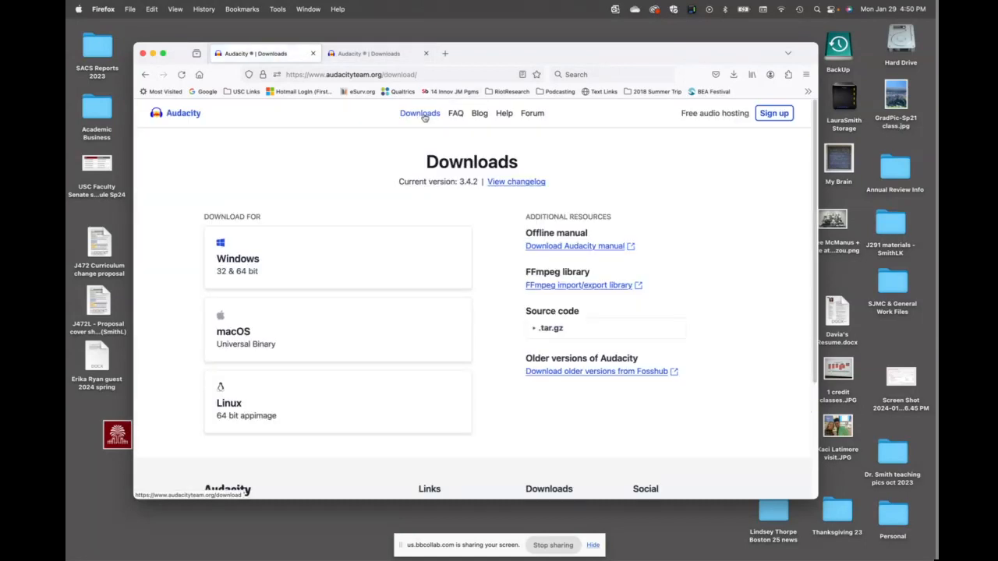
scroll(161, 351, "down", 3)
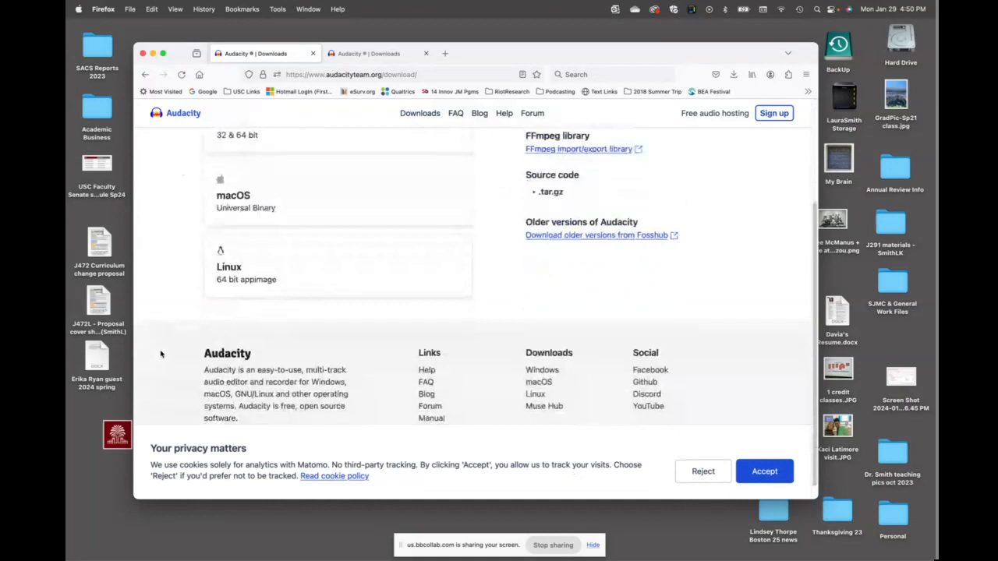
scroll(158, 363, "up", 2)
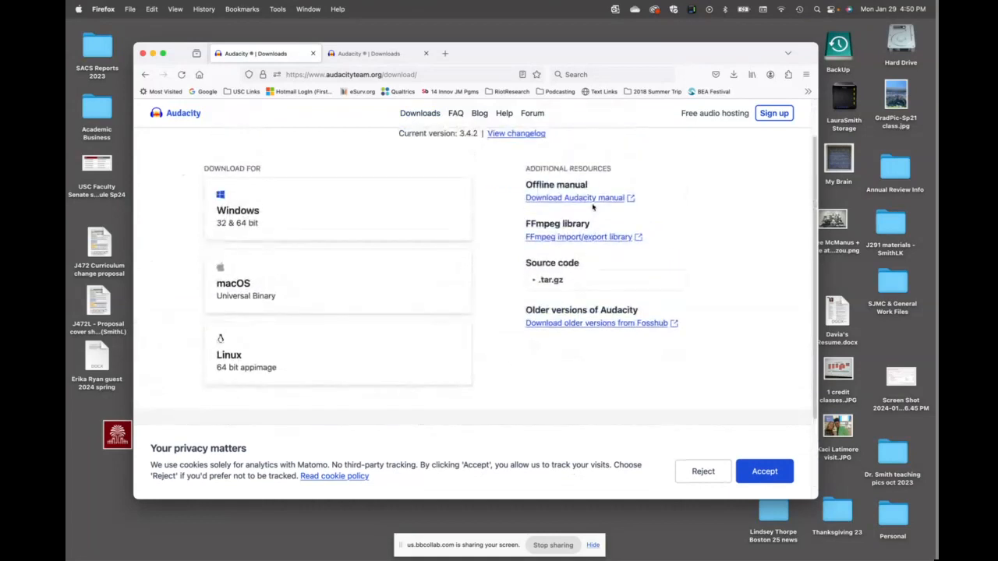
left_click(558, 237)
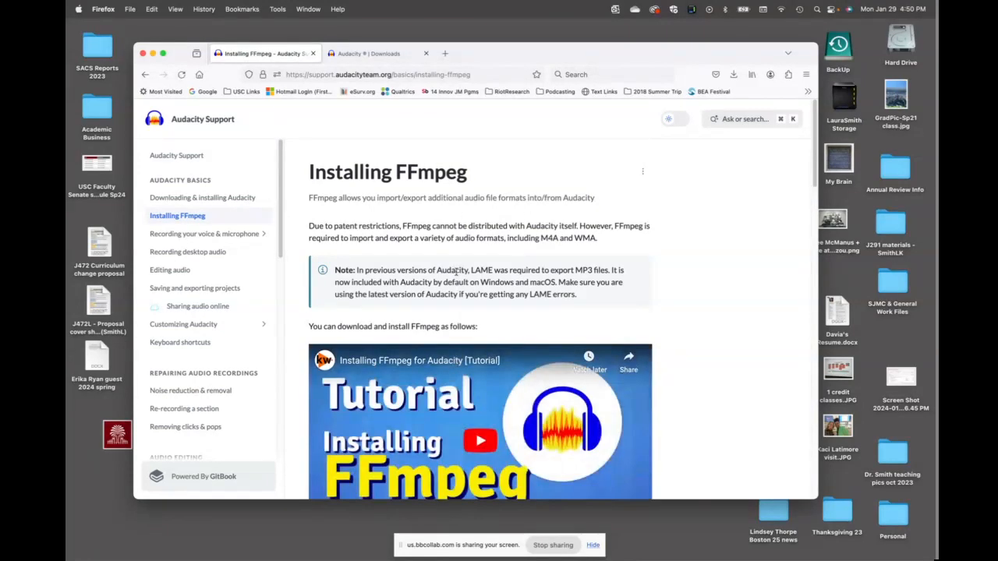
Step: Read through the macOS instructions for installing FFmpeg, including Homebrew, manual installation and troubleshooting
scroll(456, 271, "down", 5)
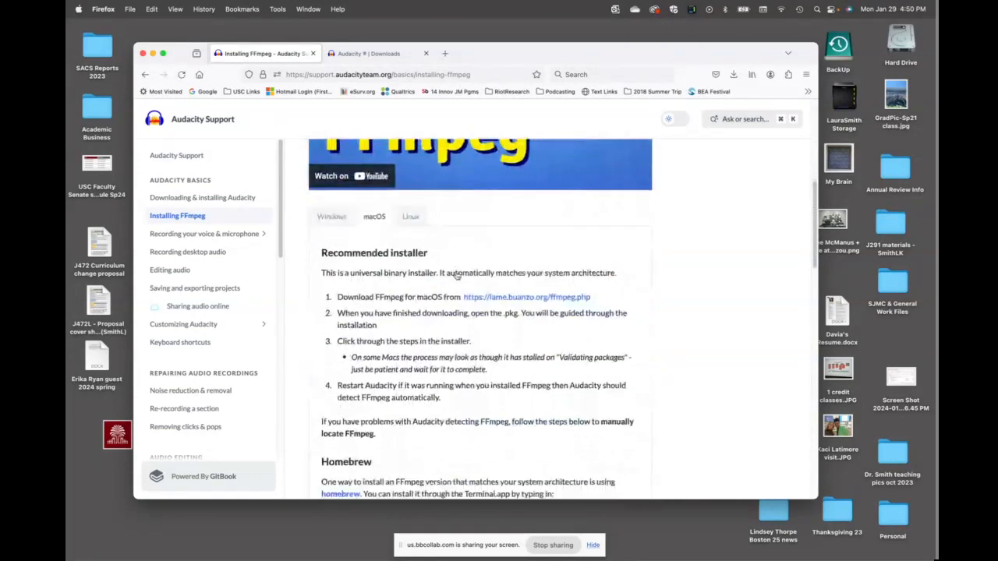
scroll(456, 274, "down", 6)
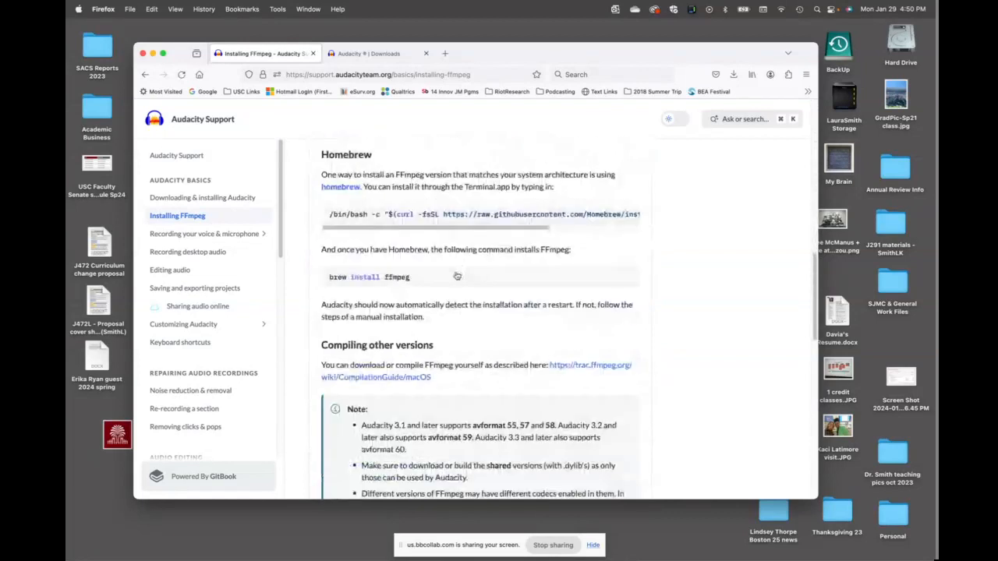
scroll(457, 276, "down", 3)
scroll(457, 275, "down", 5)
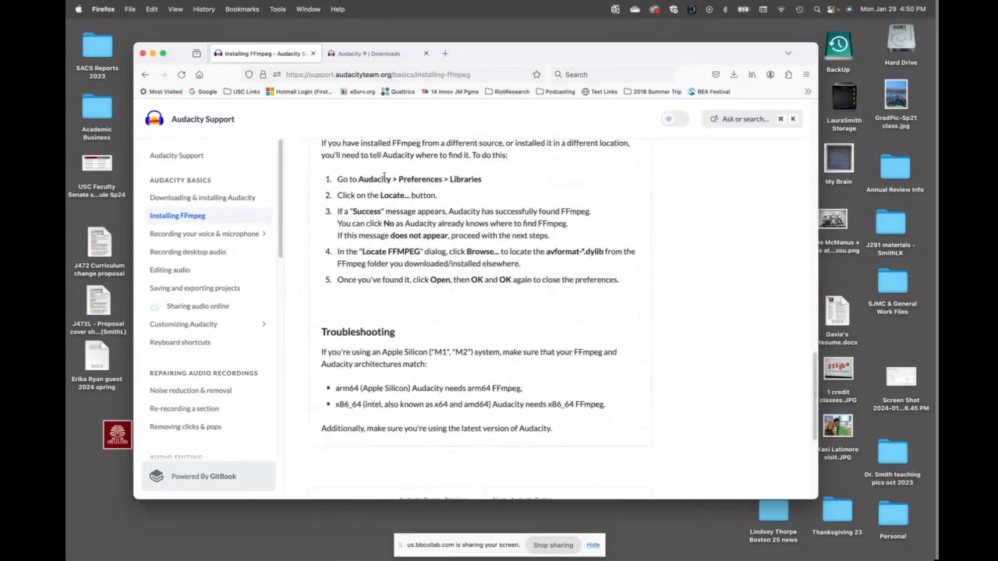
scroll(385, 254, "down", 3)
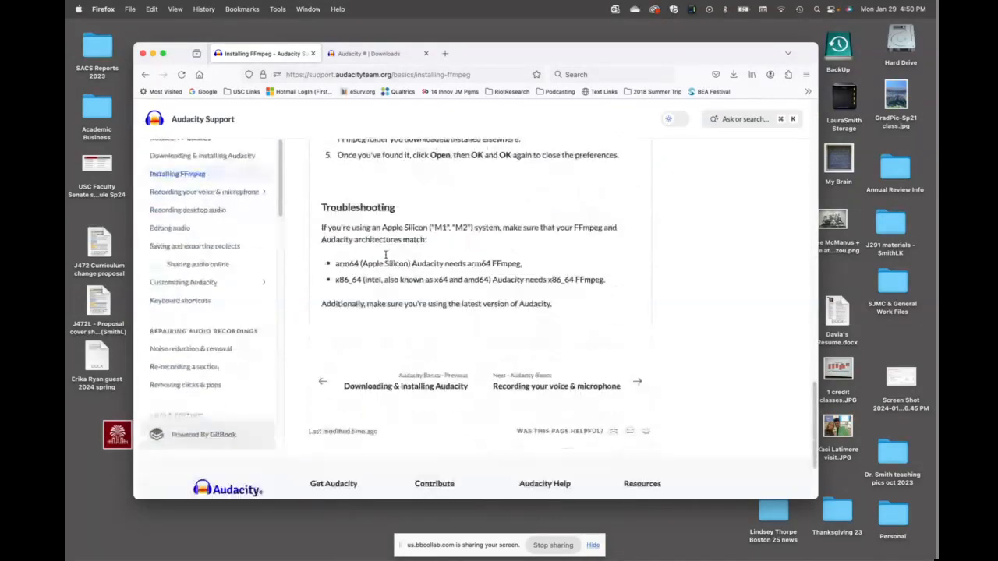
scroll(385, 254, "down", 2)
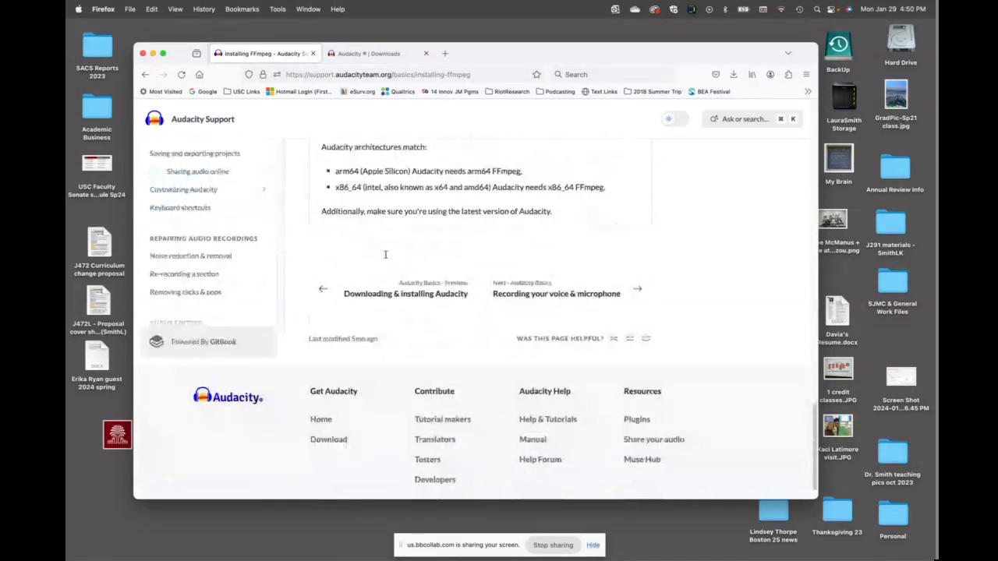
scroll(385, 255, "up", 10)
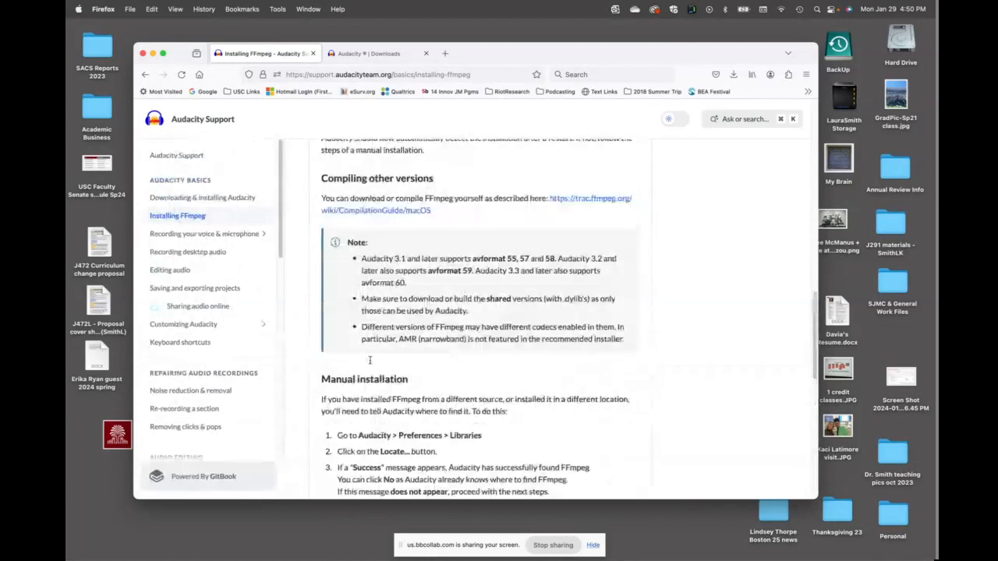
scroll(369, 360, "up", 5)
scroll(365, 398, "up", 3)
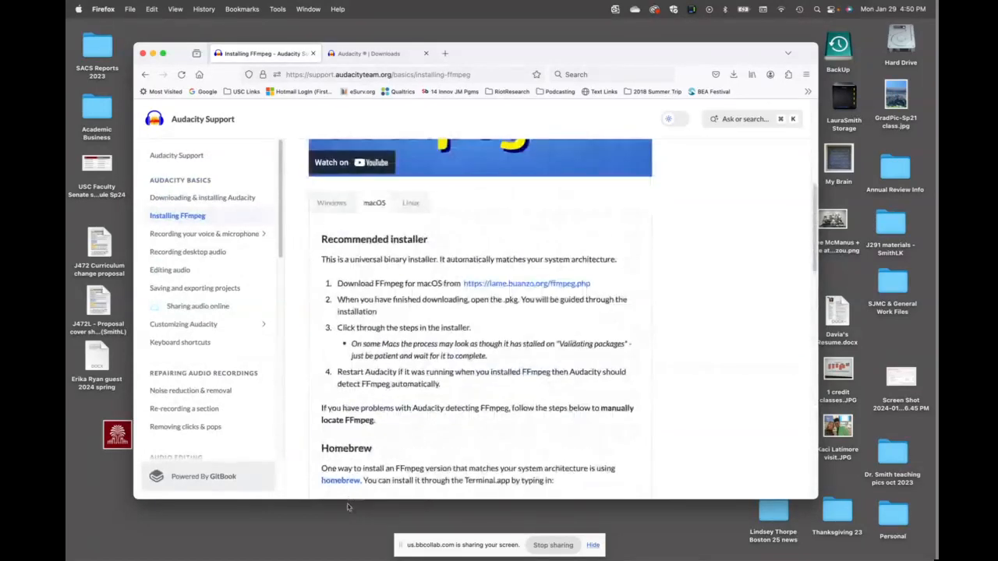
Step: Compare the Windows and macOS recommended installer instructions and open the FFmpeg download link given for macOS
left_click(331, 209)
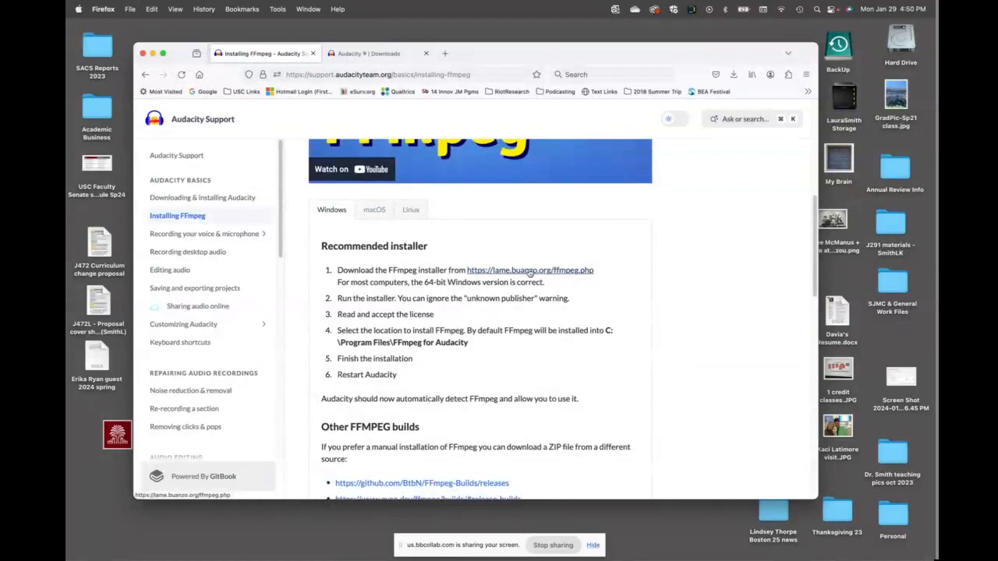
left_click(381, 211)
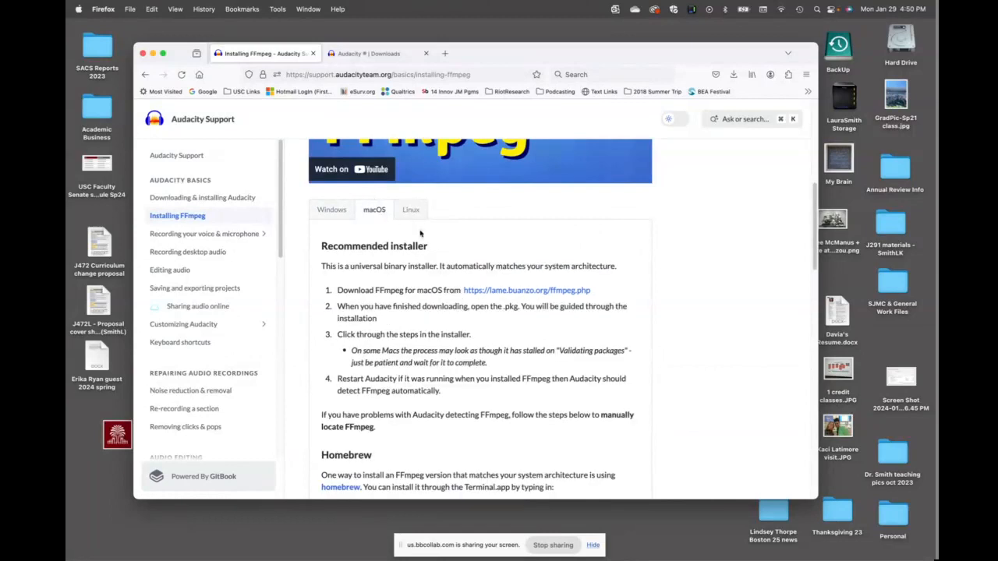
left_click(526, 291)
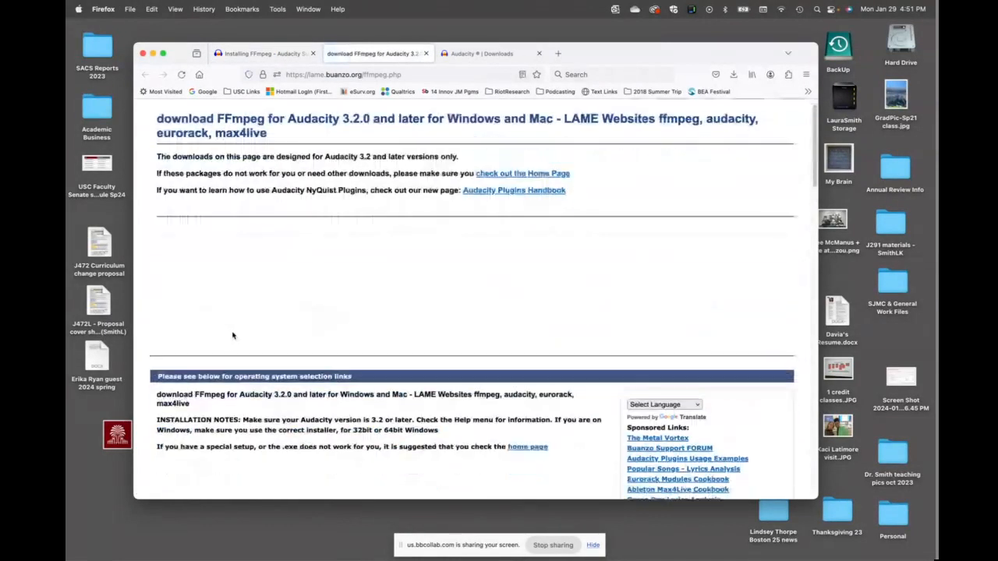
Step: Review the FFmpeg installers for Windows and macOS, start downloading FFmpeg_5.0.0_for_Audacity_on_macOS.pkg, and cancel that download
scroll(234, 335, "down", 3)
scroll(234, 335, "down", 4)
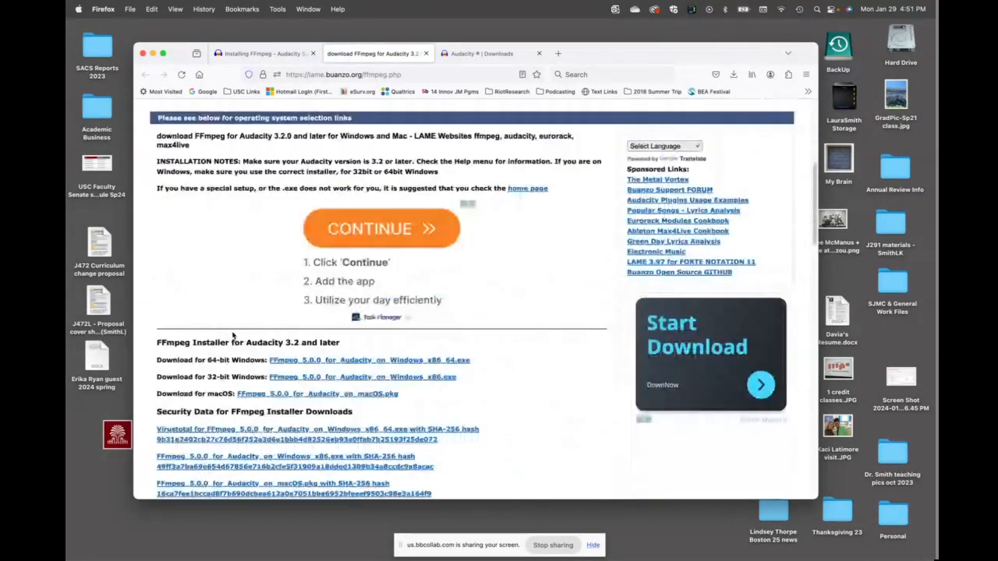
scroll(232, 335, "down", 3)
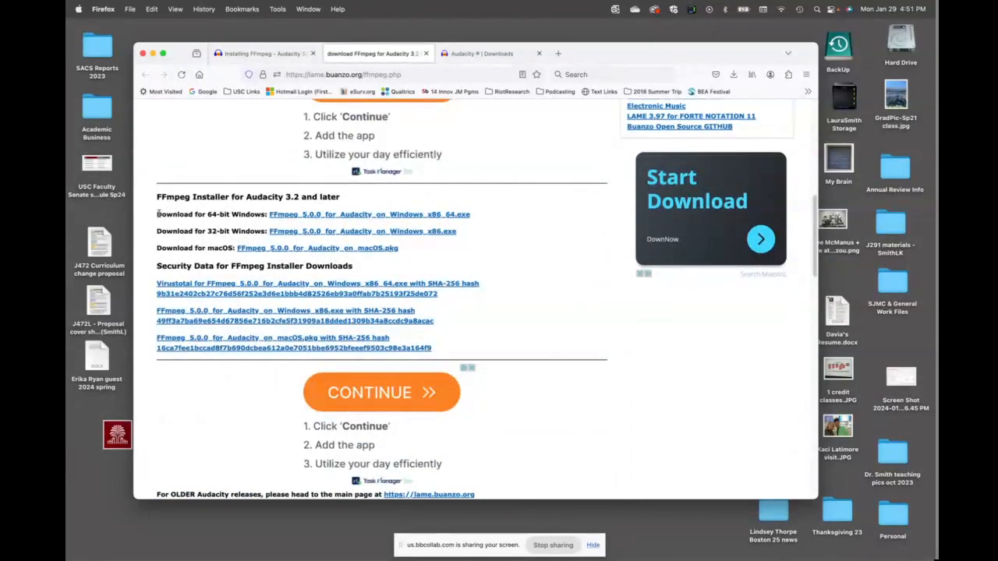
left_click_drag(157, 214, 492, 219)
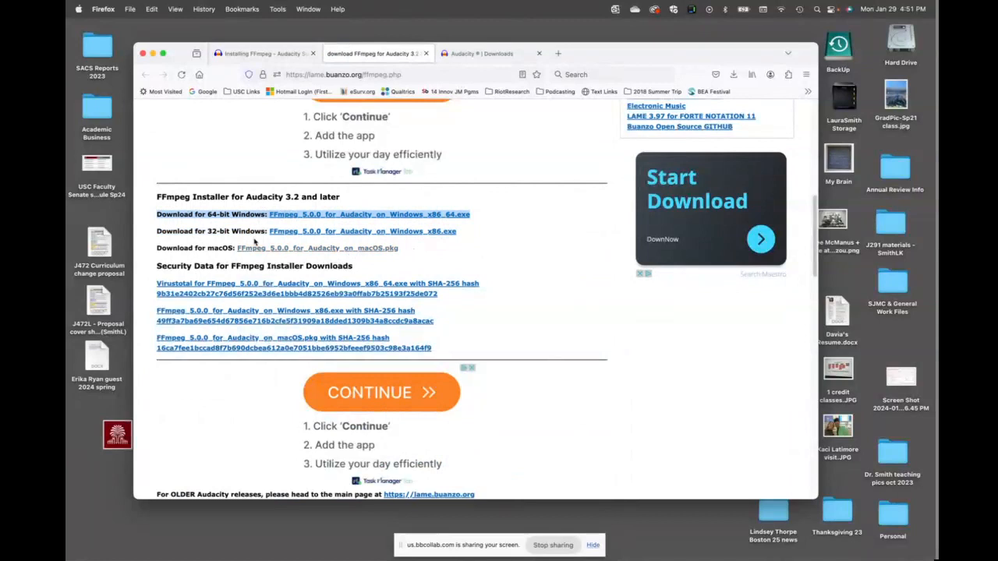
left_click(222, 230)
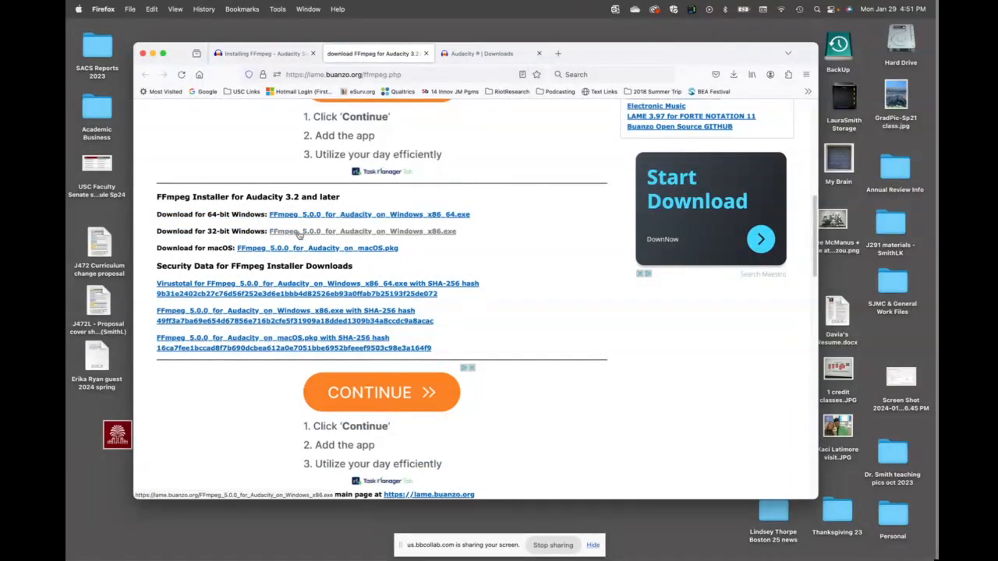
left_click(283, 247)
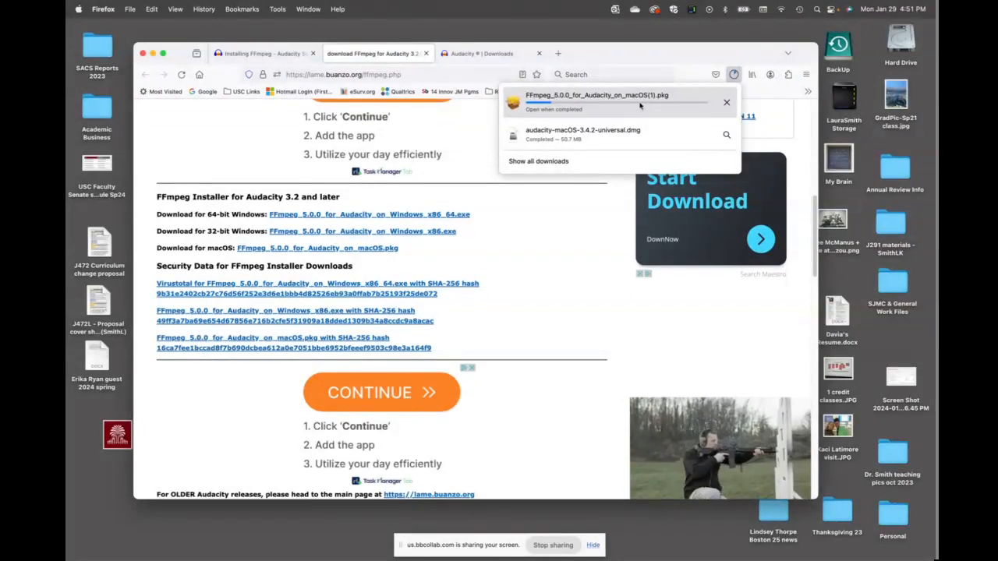
left_click(726, 103)
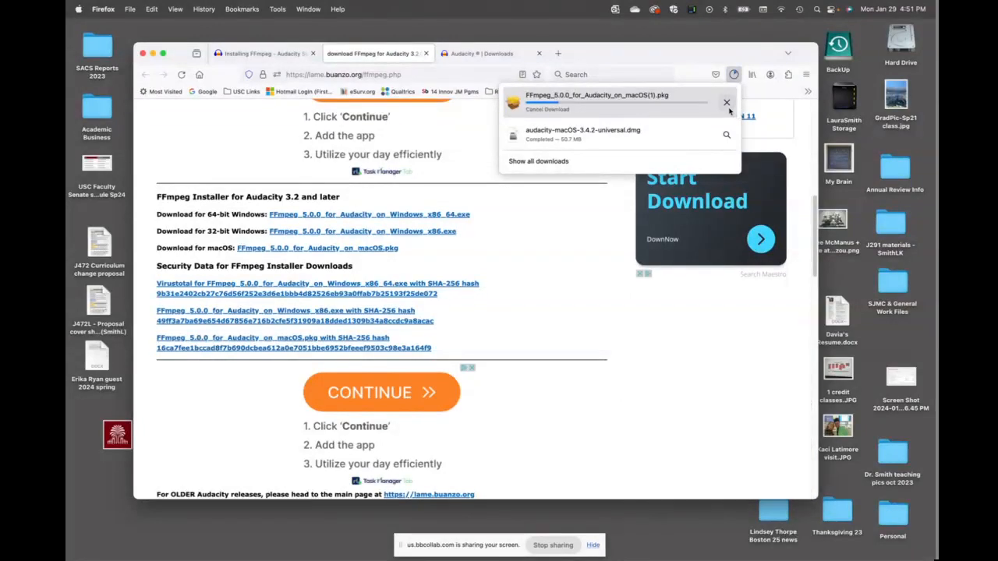
Step: Close the Audacity Downloads tab, the FFmpeg download tab and the browser window
left_click(539, 53)
left_click(428, 54)
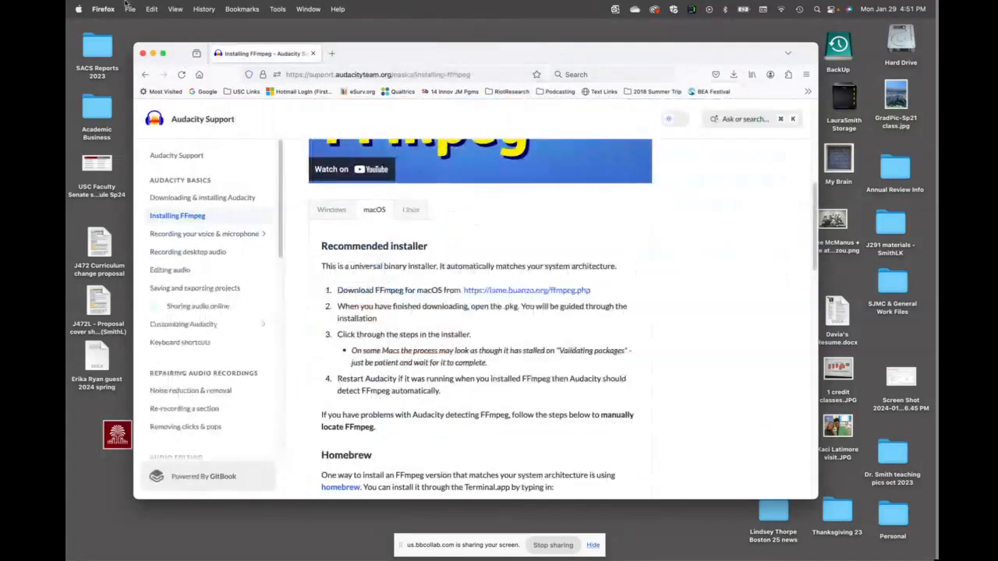
left_click(143, 53)
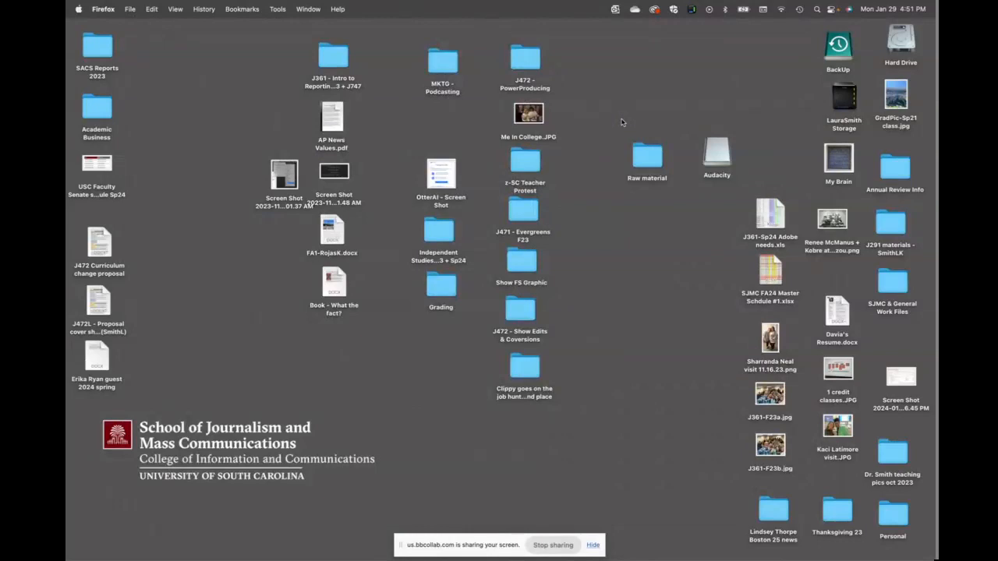
Step: Open the hard drive, locate Audacity in its Applications folder, and close the window
double_click(896, 43)
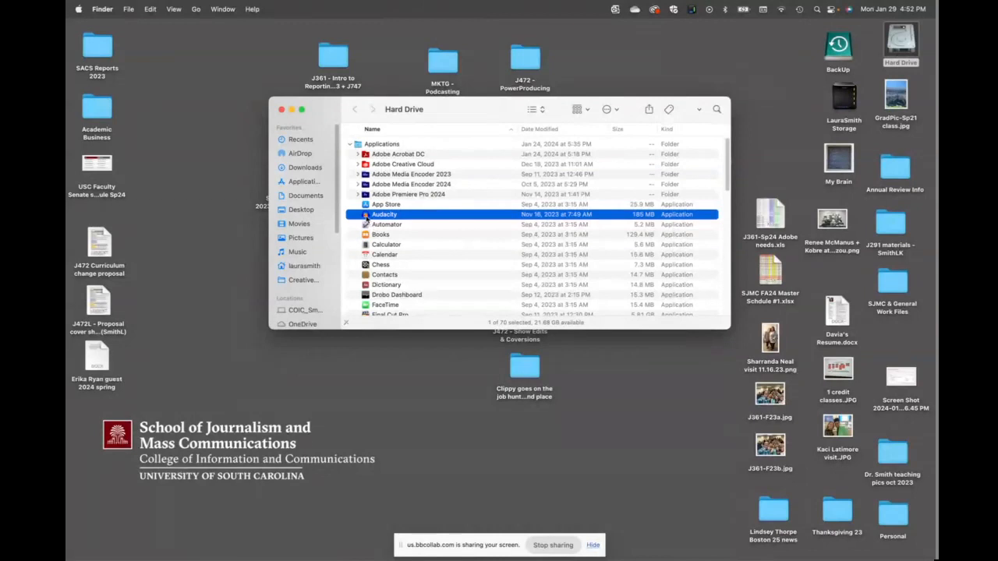
left_click_drag(366, 221, 438, 217)
left_click(592, 546)
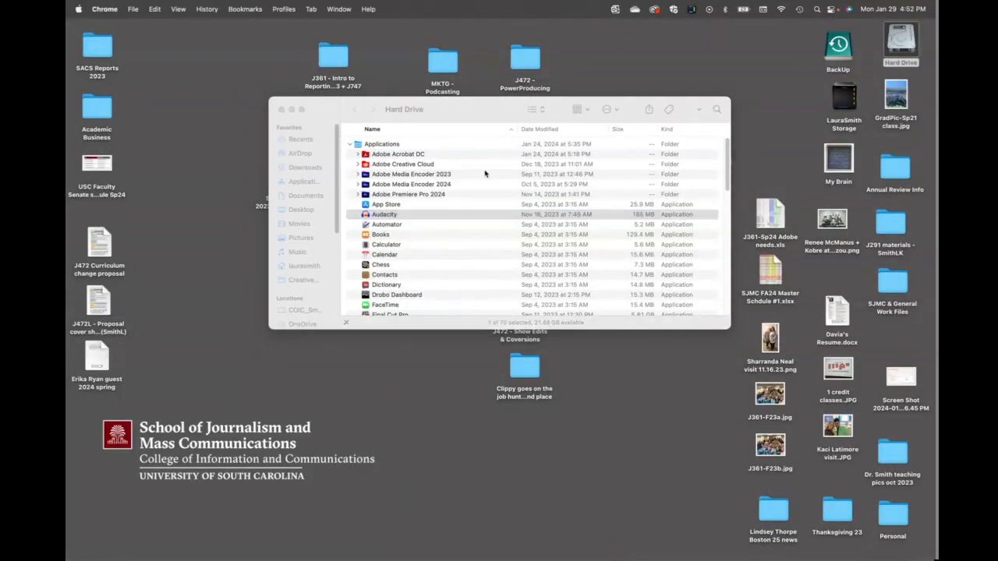
left_click_drag(365, 220, 419, 217)
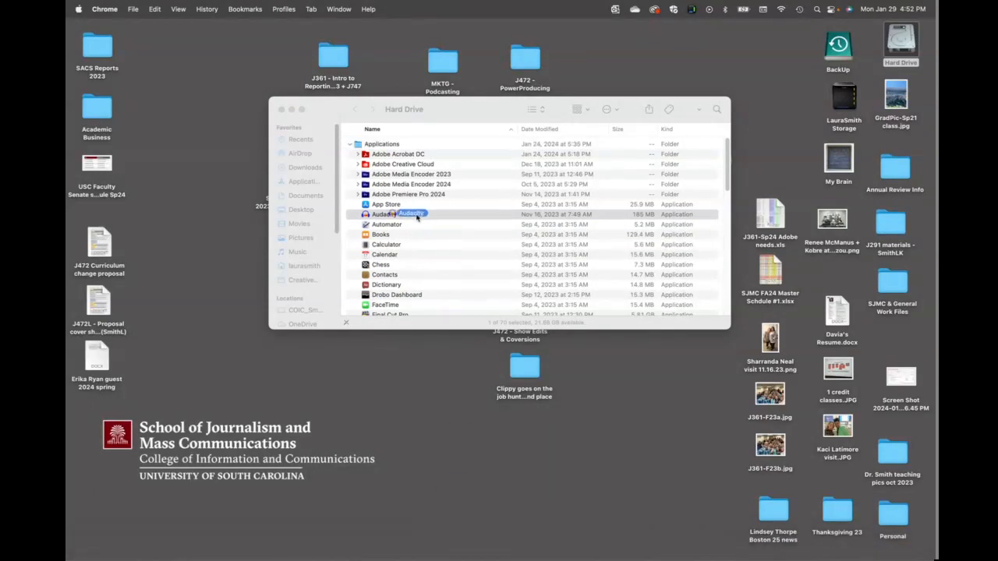
left_click(281, 109)
mouse_move(331, 555)
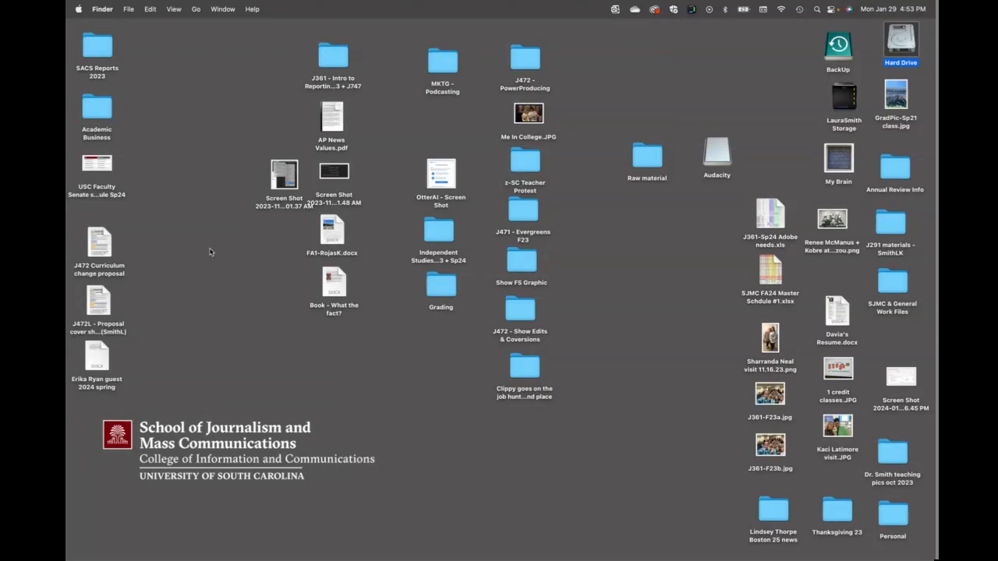
Step: Create a desktop folder named "Audacity Tutorial" and open it
left_click(613, 70)
right_click(618, 66)
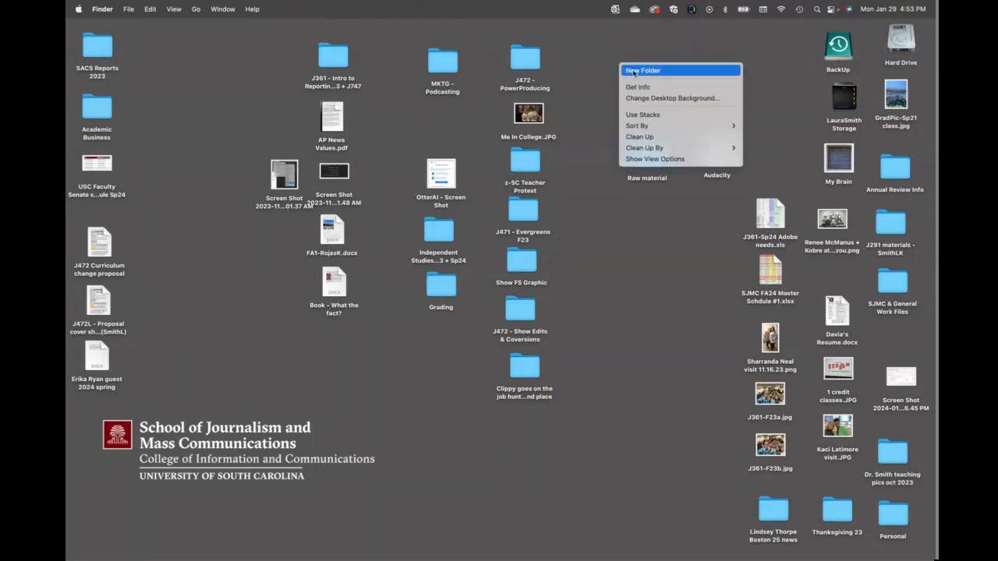
left_click(634, 71)
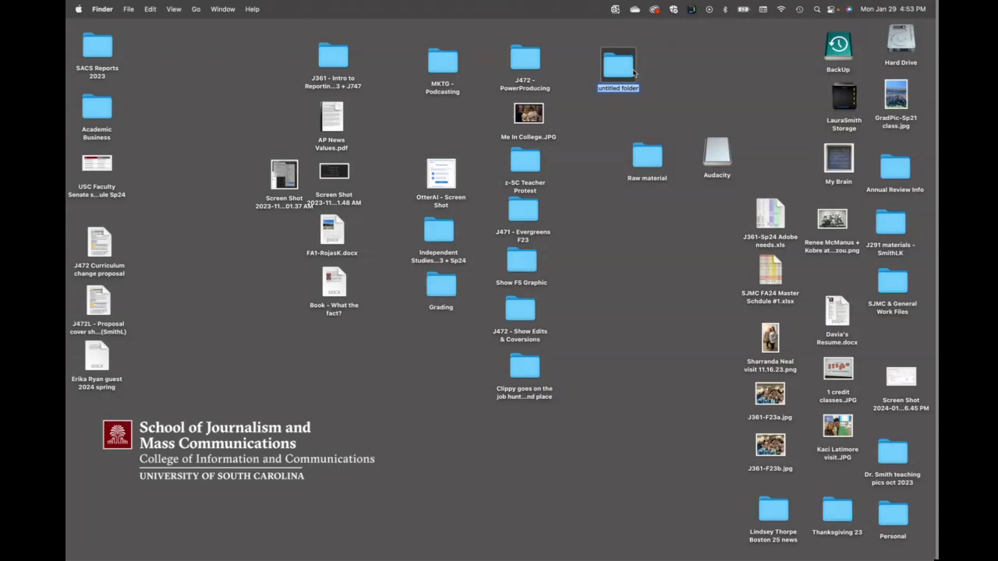
type("Audacity Tutorial")
left_click(668, 106)
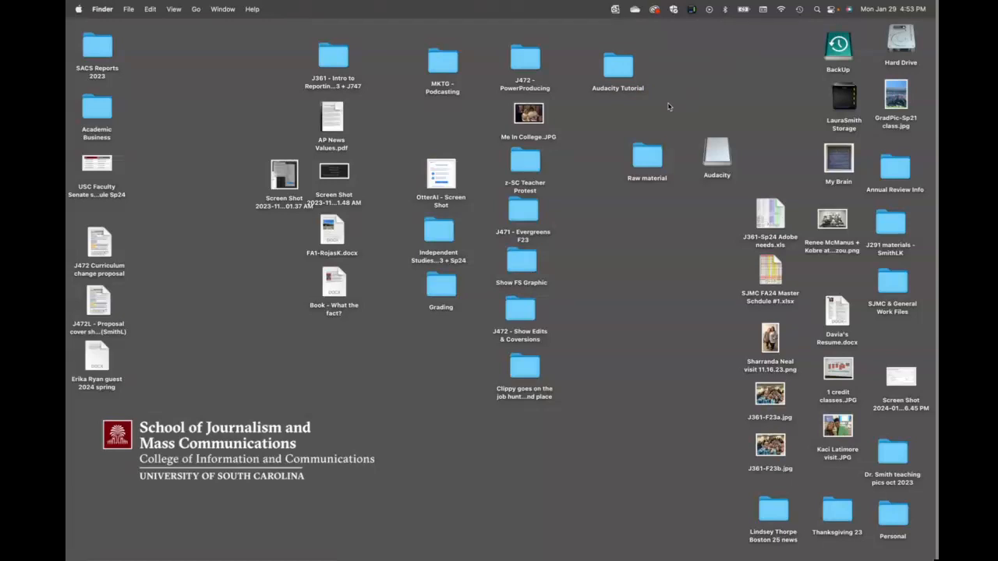
double_click(621, 68)
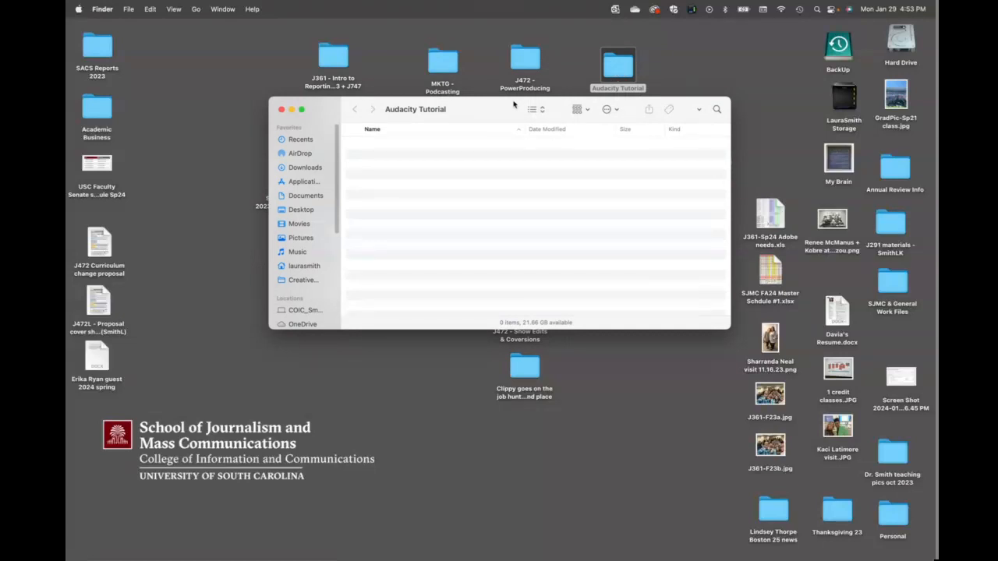
Step: Move the desktop's Raw material folder into the Audacity Tutorial folder and expand it to list its files
left_click_drag(517, 103, 407, 41)
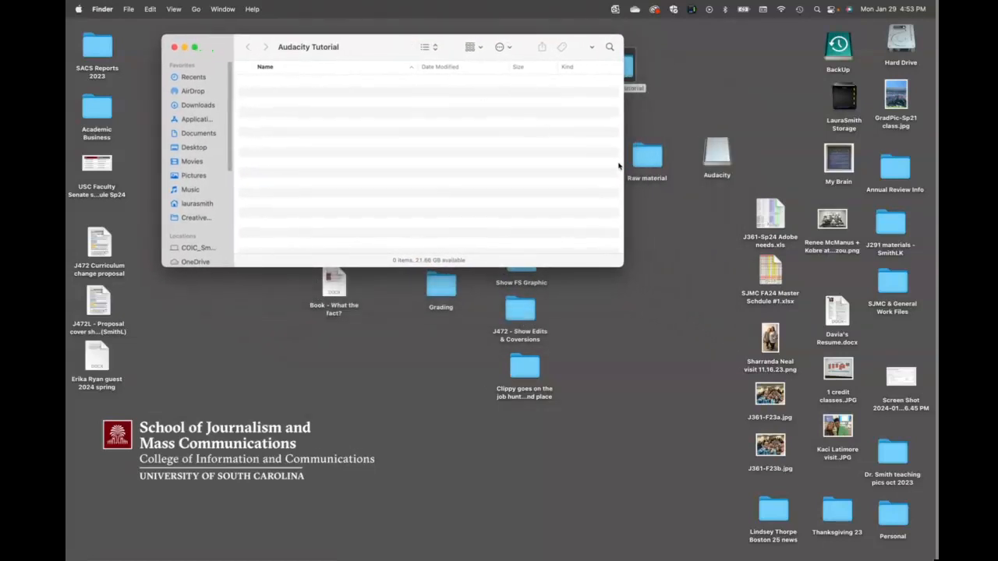
left_click_drag(655, 162, 342, 117)
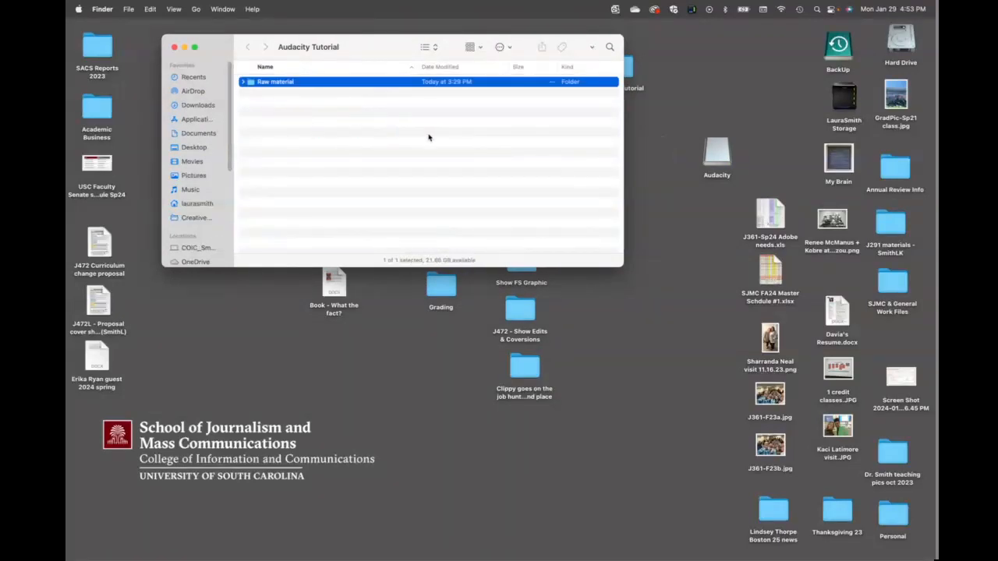
left_click(241, 82)
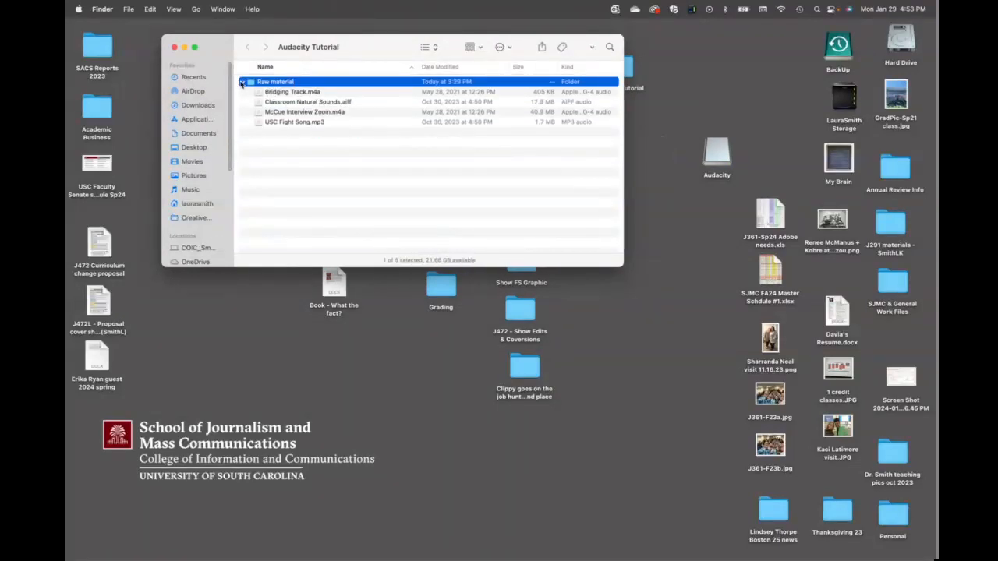
Step: Examine the bridging track, classroom natural sounds, interview and fight song files and their audio formats, and collapse the Raw material folder
left_click(288, 115)
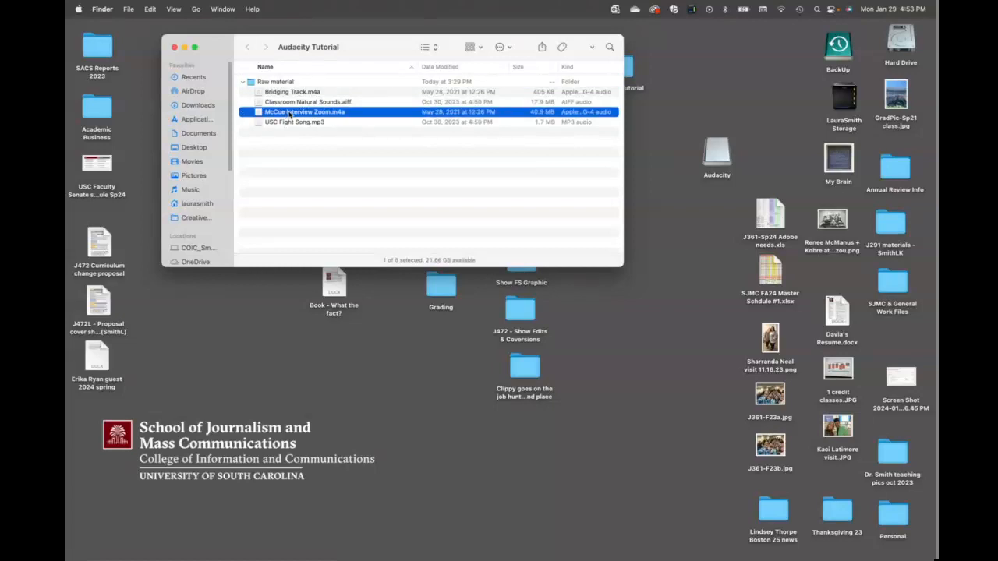
left_click(291, 123)
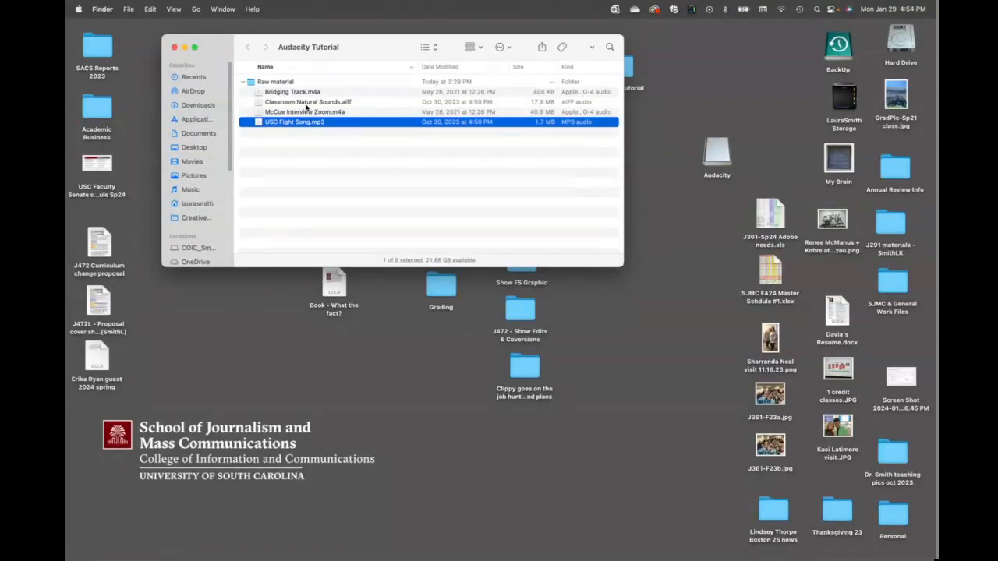
left_click(321, 103)
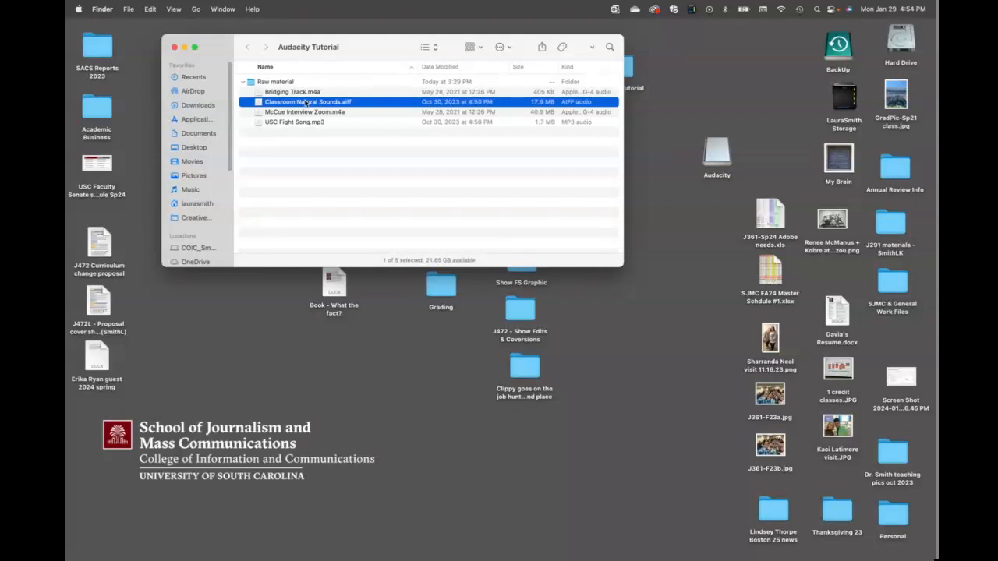
left_click(299, 93)
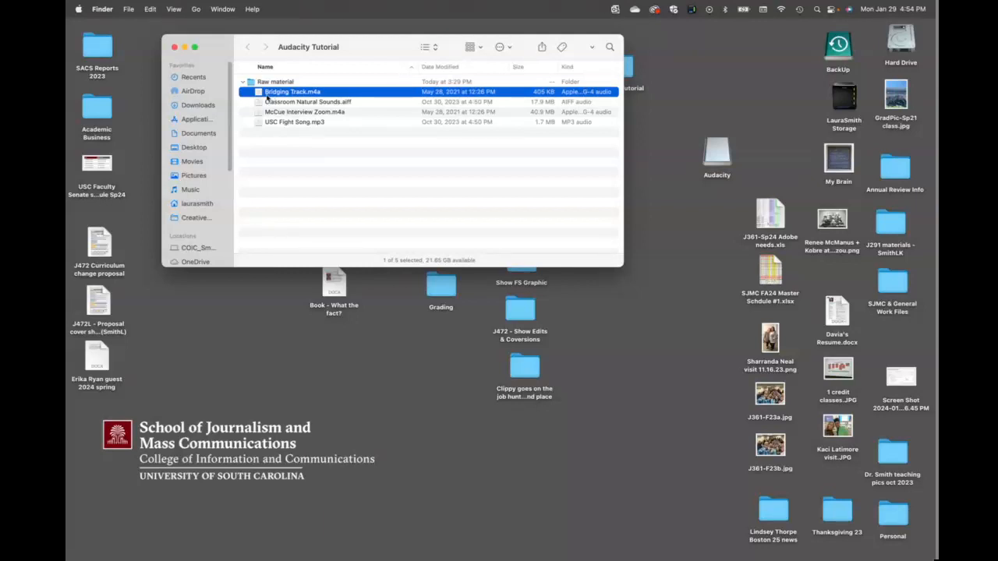
left_click(270, 102)
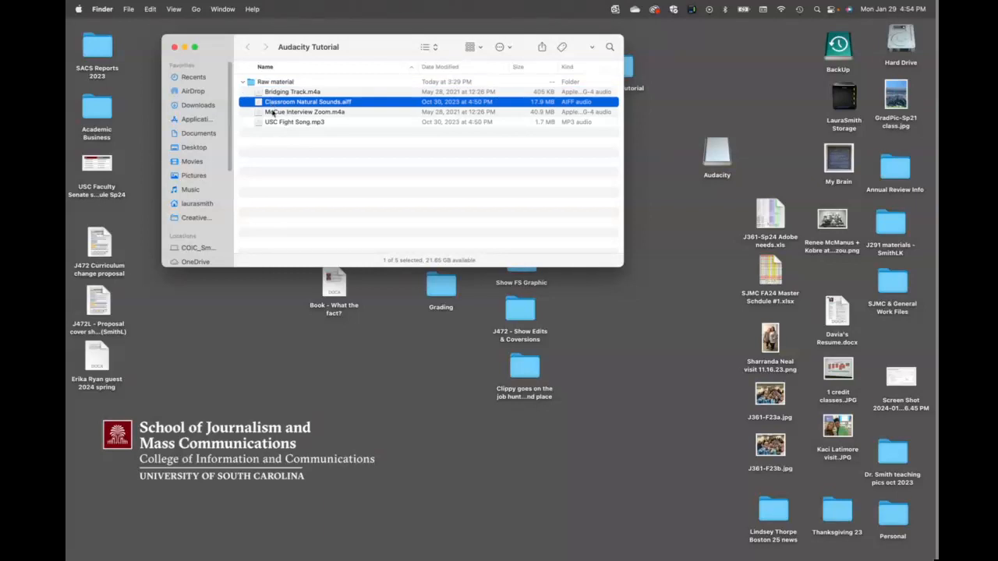
left_click(273, 113)
left_click(274, 123)
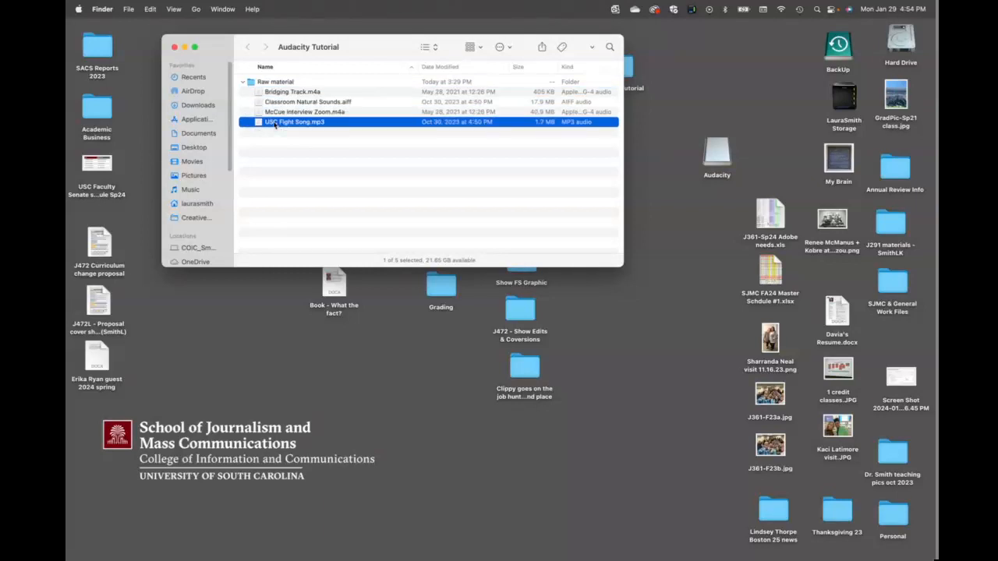
left_click(274, 93)
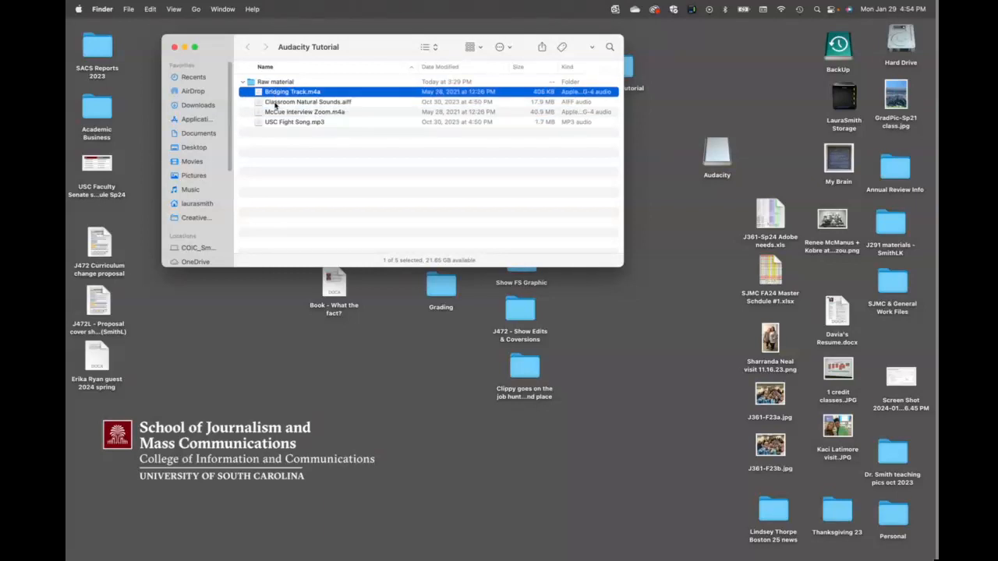
left_click(275, 103)
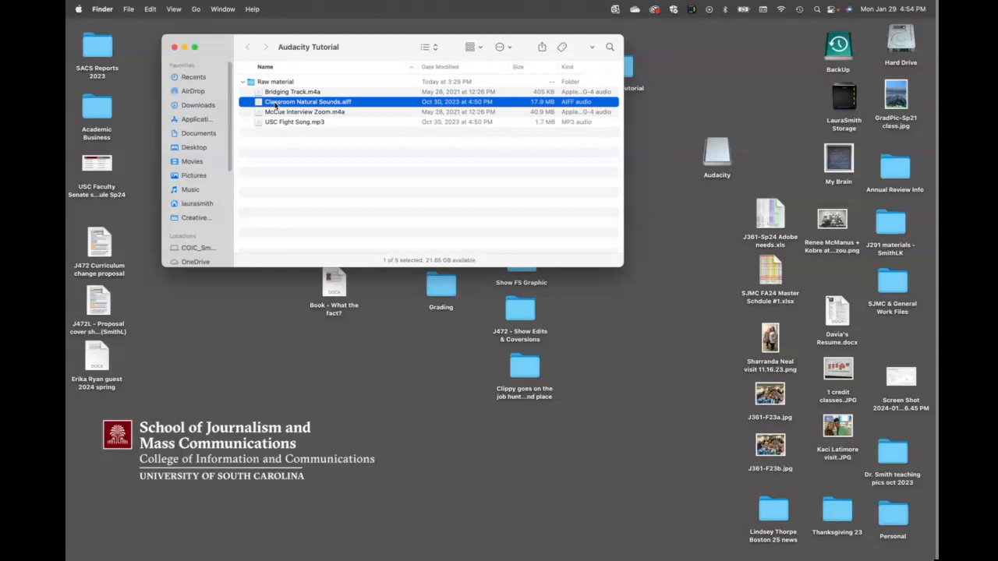
left_click(322, 94)
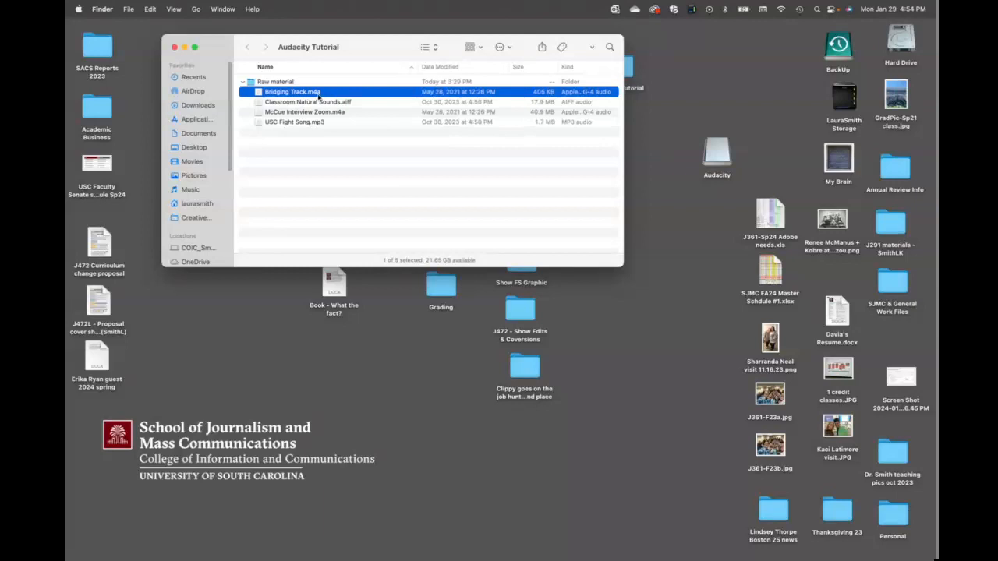
left_click(337, 114)
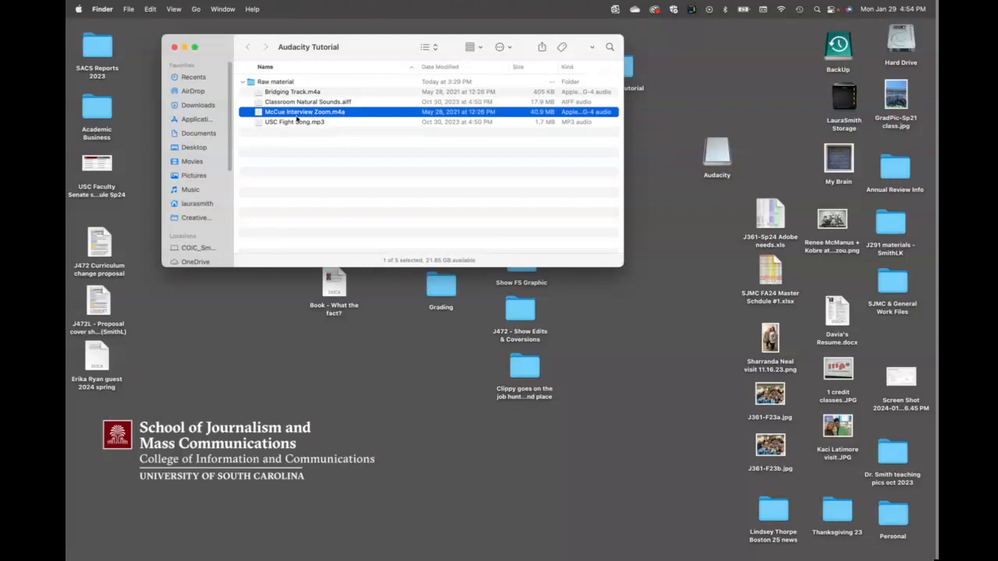
left_click(318, 123)
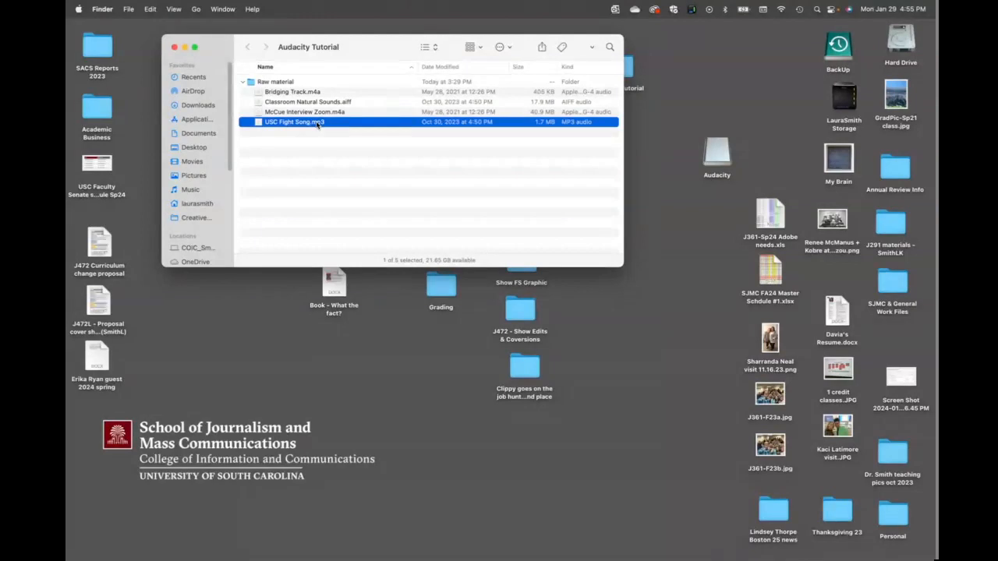
left_click(331, 105)
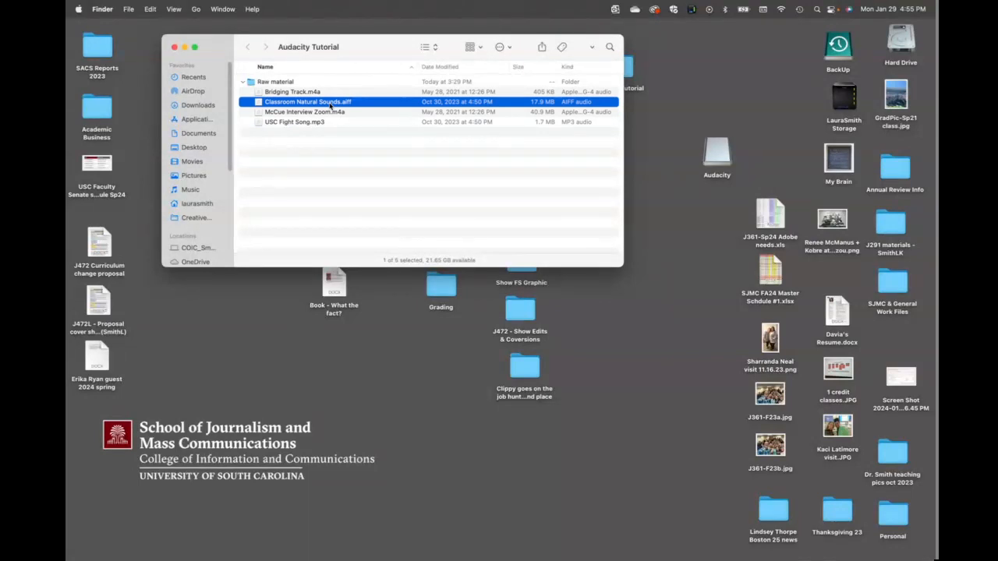
left_click(317, 94)
left_click(318, 105)
left_click(308, 114)
left_click(306, 122)
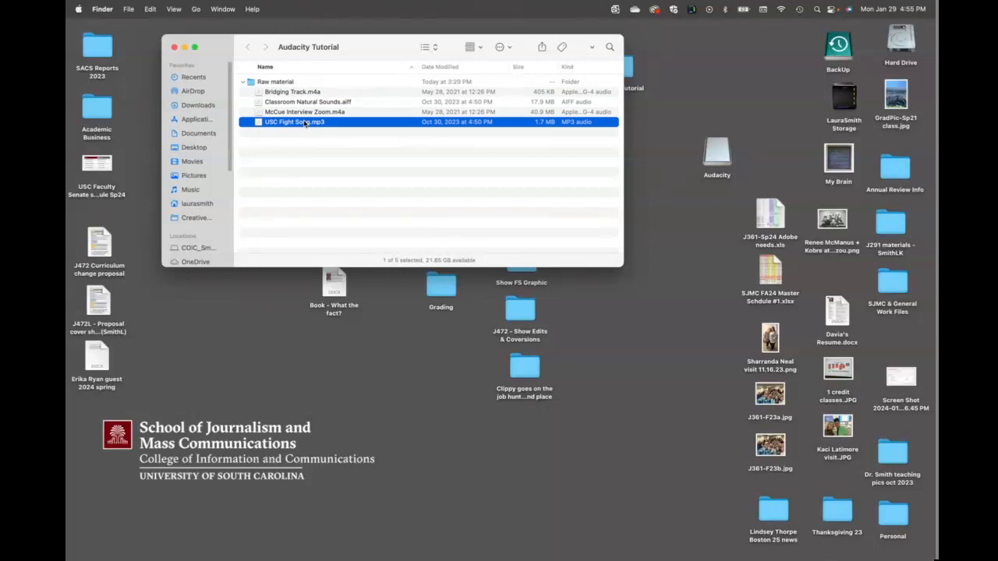
left_click(243, 82)
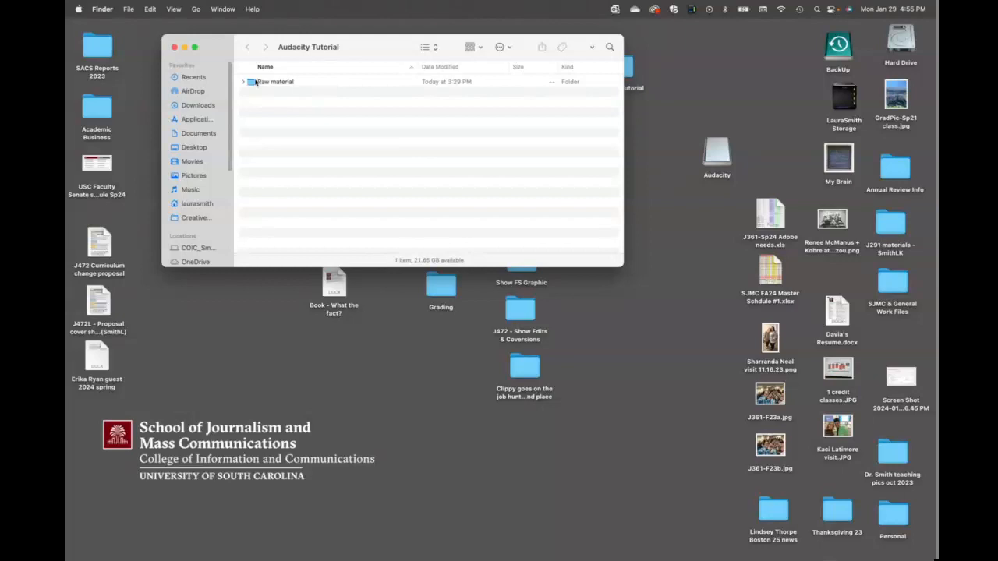
Step: Launch Audacity and dismiss its welcome window
mouse_move(484, 546)
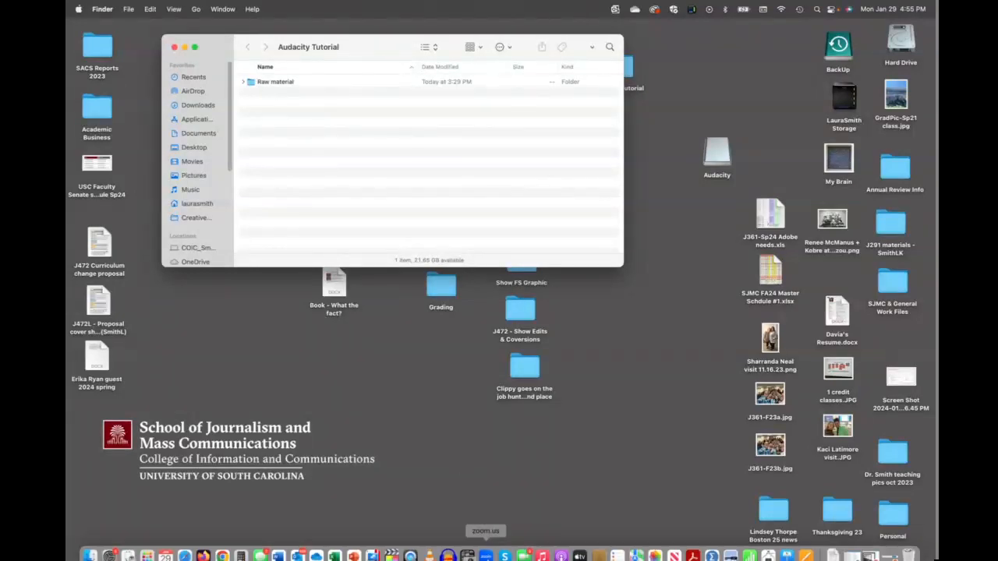
left_click(448, 546)
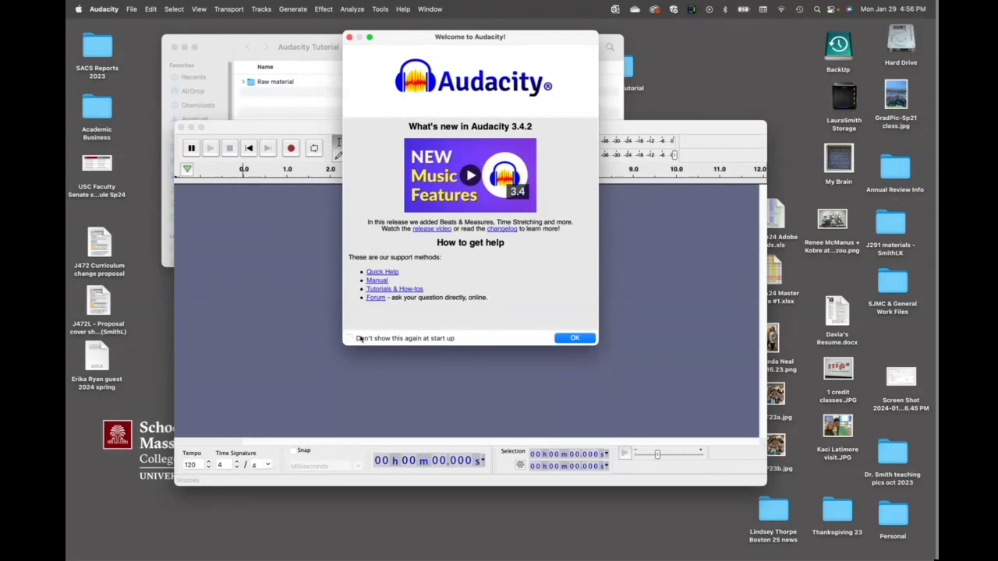
left_click(583, 340)
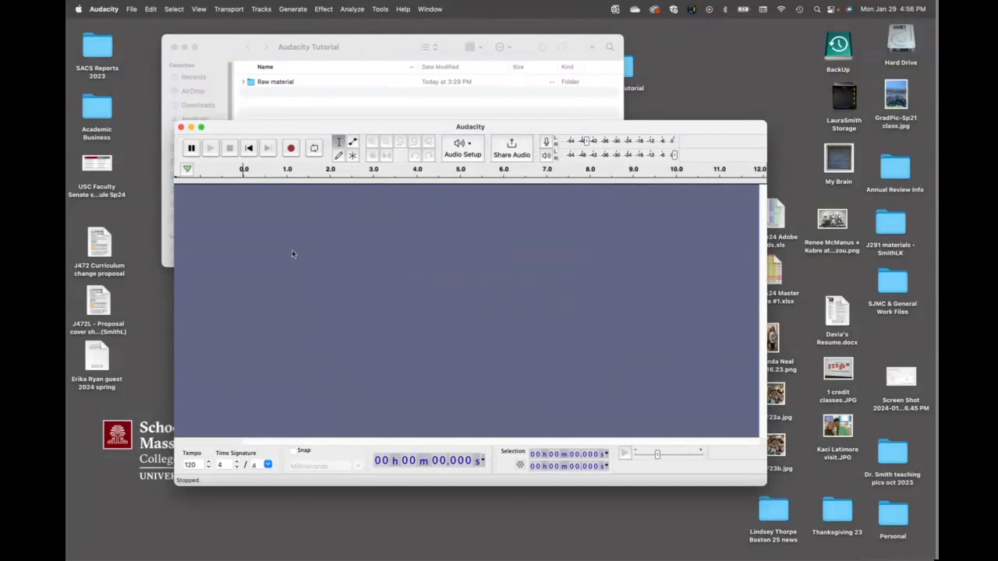
Step: Save the empty project as "Audacity Tutorial" in the desktop's Audacity Tutorial folder, using the AUP3 project format
left_click(133, 9)
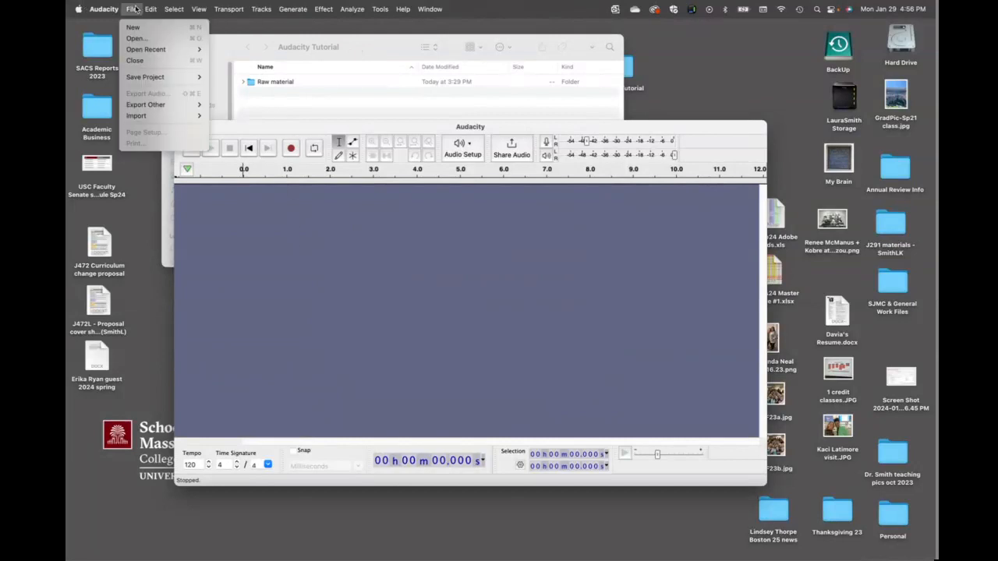
mouse_move(156, 77)
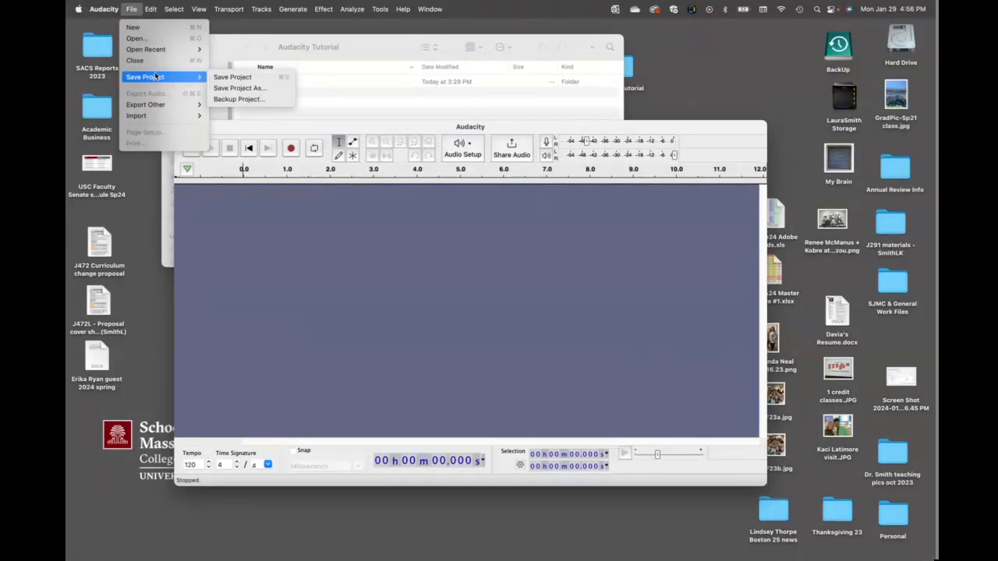
left_click(221, 89)
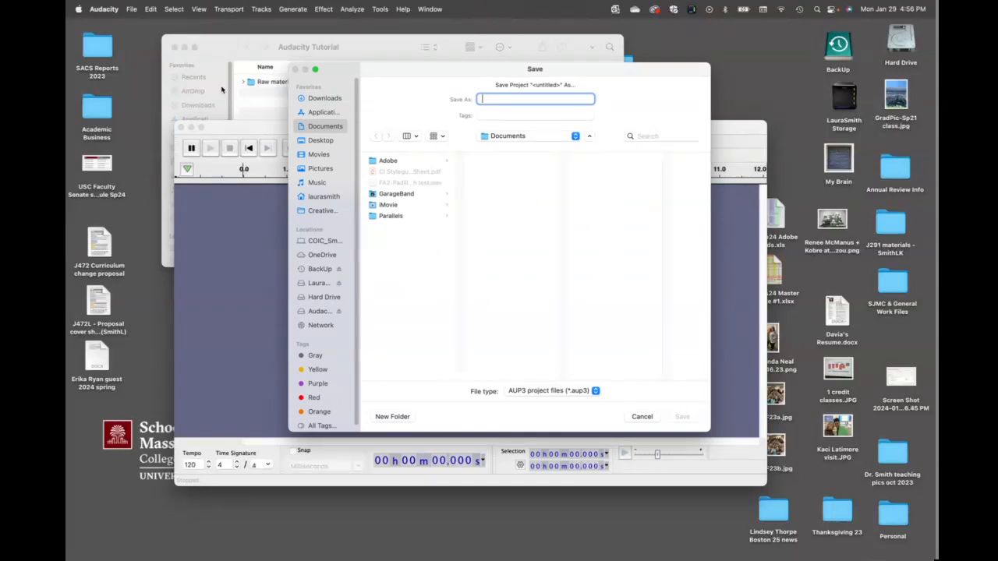
type("Audacity Tutorial")
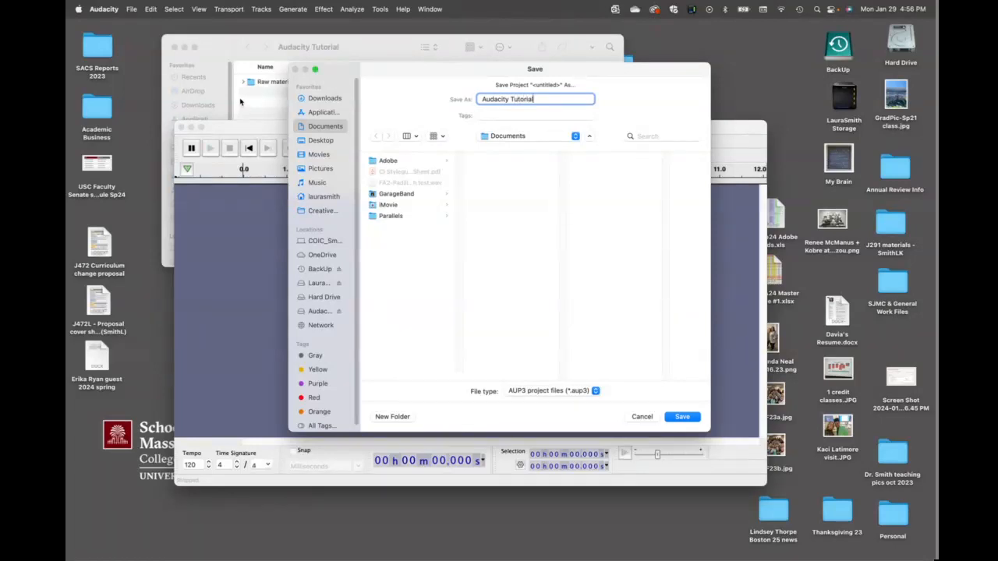
left_click(320, 141)
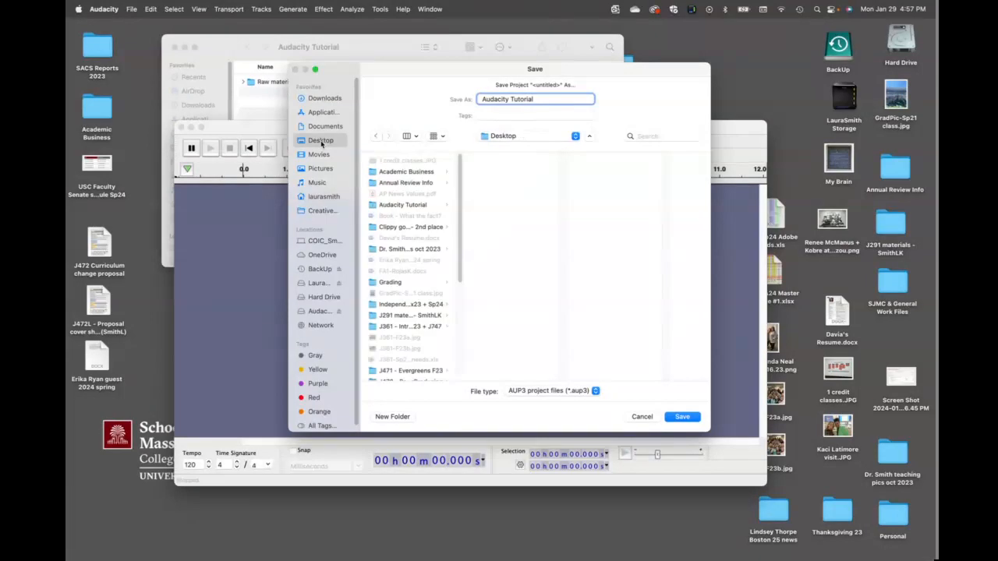
left_click(396, 205)
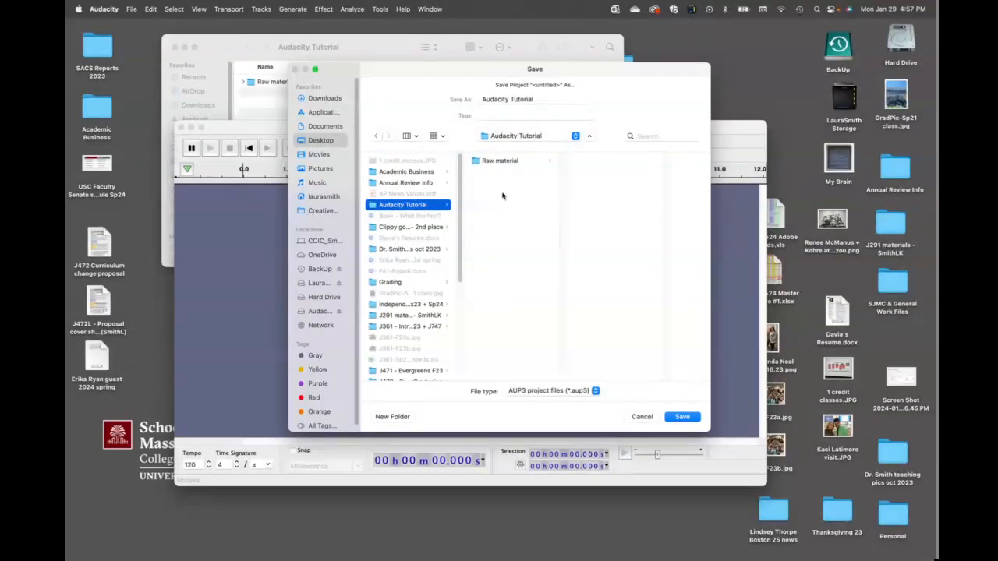
left_click(677, 418)
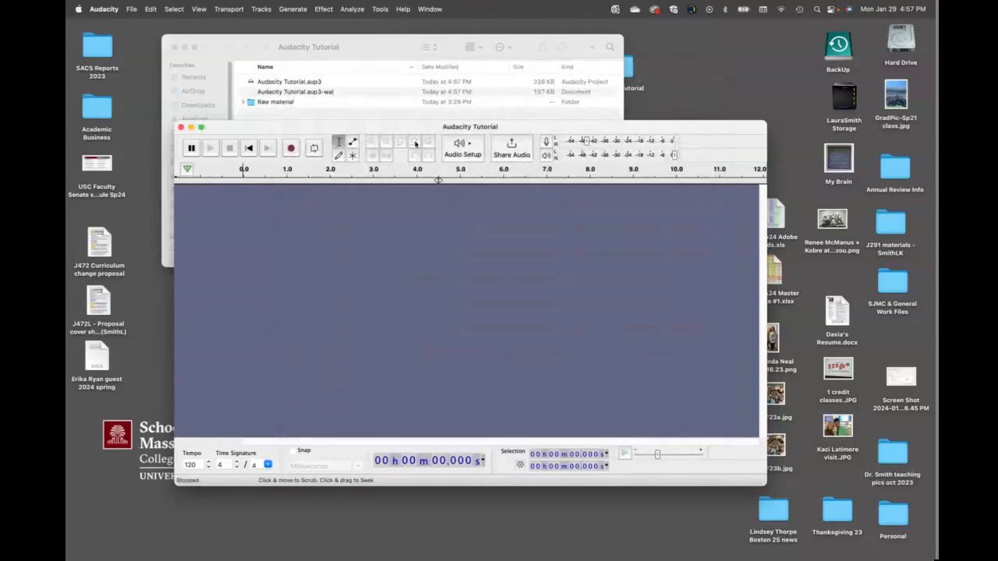
Step: Move the project window off the Audacity Tutorial folder and check the saved project files and the Raw material contents
left_click_drag(305, 128, 298, 290)
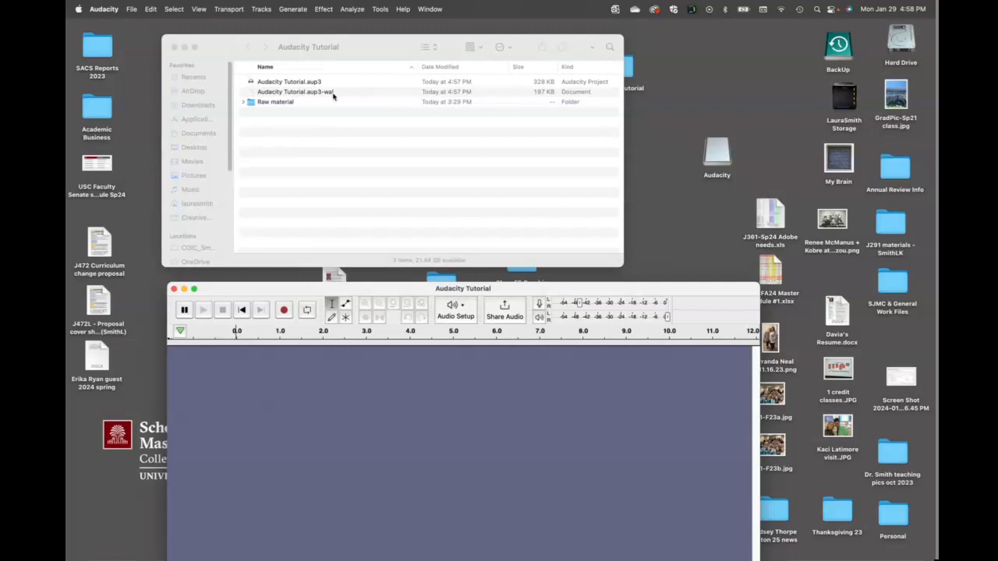
left_click(244, 102)
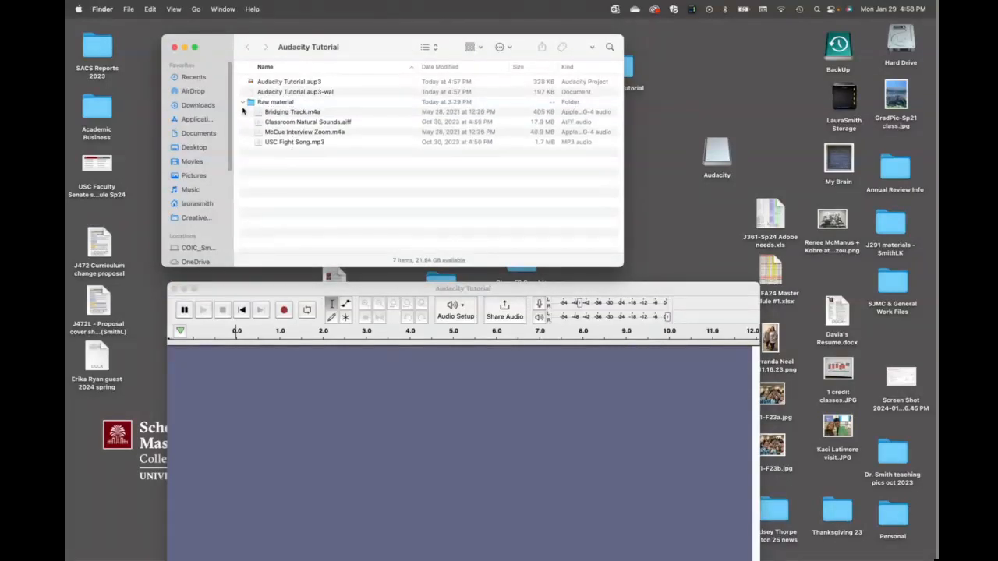
left_click(243, 103)
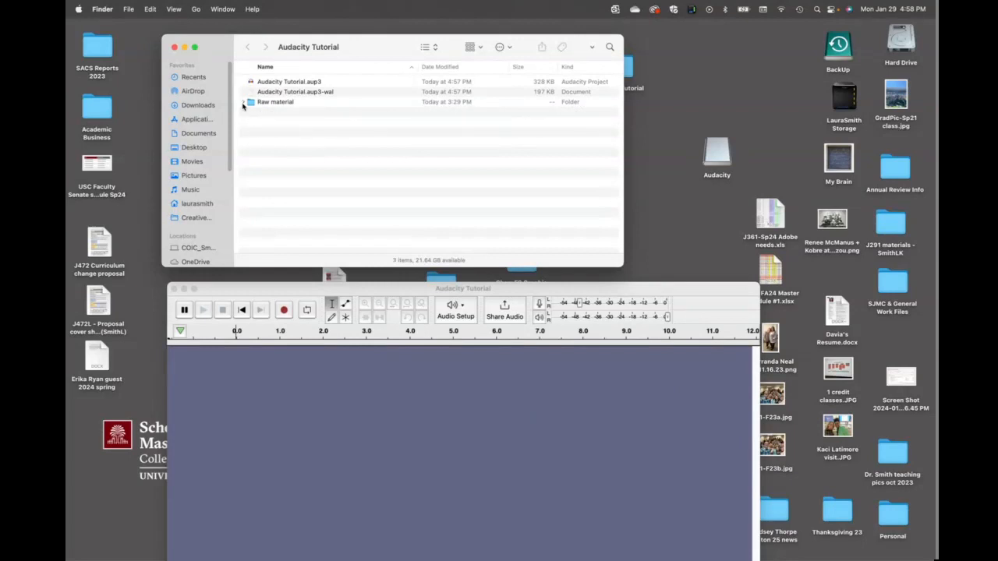
Step: Move the Audacity window over the folder window and enlarge it to fill most of the desktop
left_click_drag(382, 291, 364, 45)
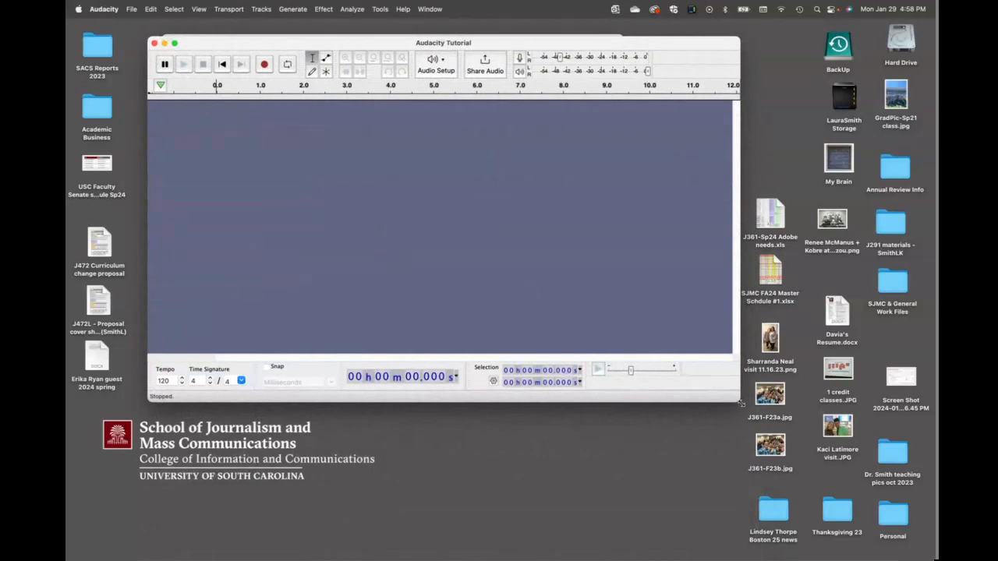
left_click_drag(739, 401, 864, 541)
left_click_drag(446, 47, 412, 39)
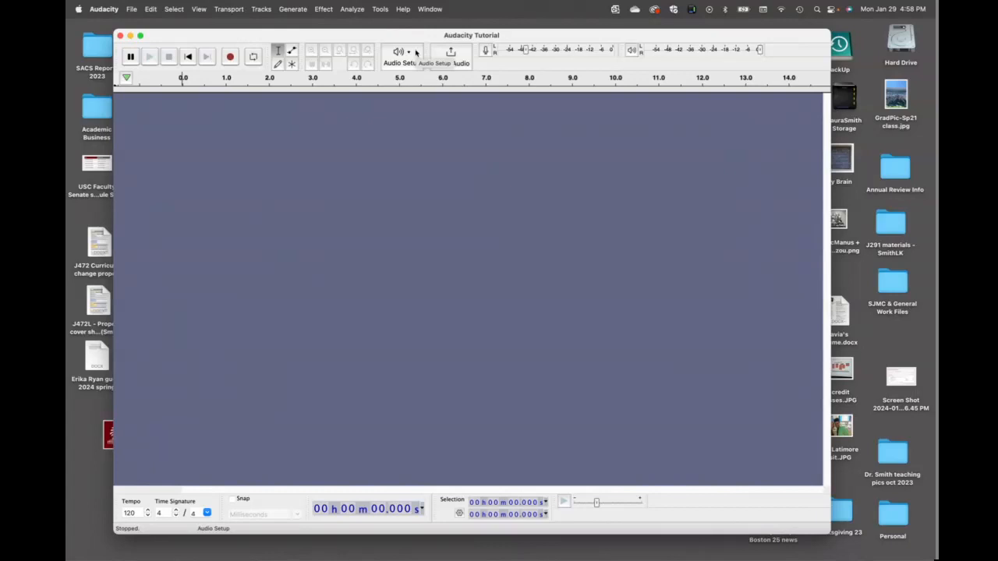
Step: Import USC Fight Song.mp3 from the Raw material folder into the Audacity Tutorial project
left_click(132, 9)
mouse_move(142, 117)
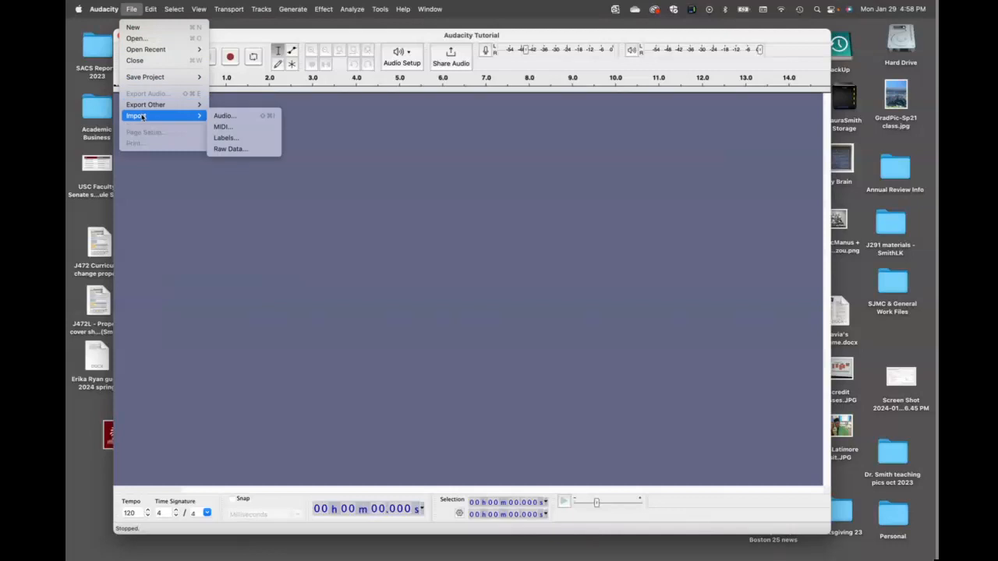
left_click(231, 116)
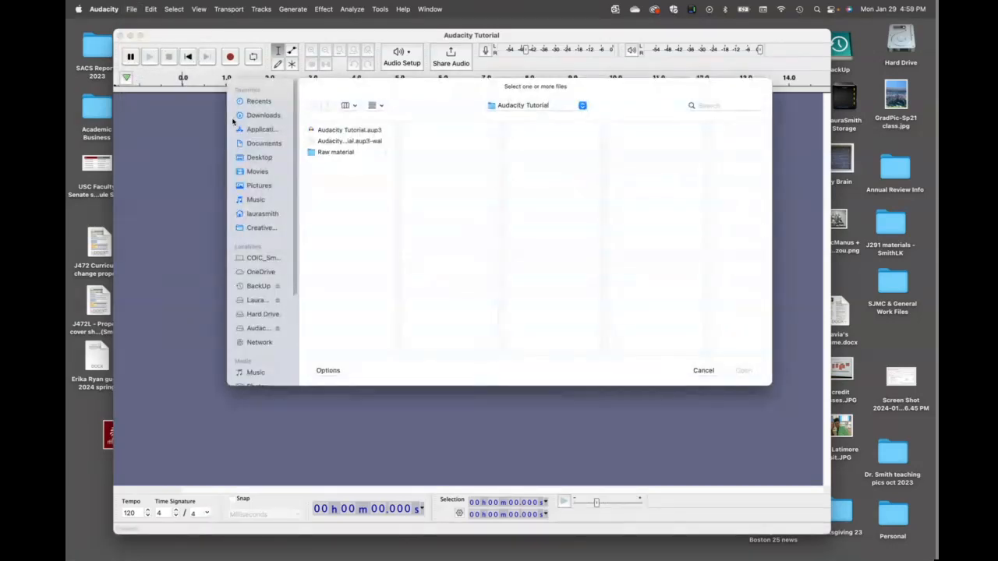
left_click(345, 154)
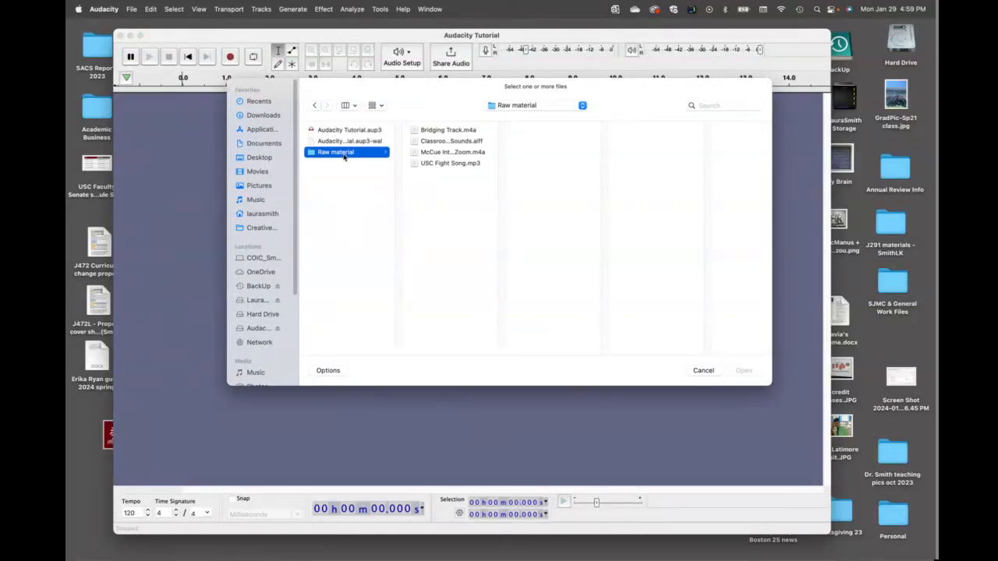
left_click(441, 164)
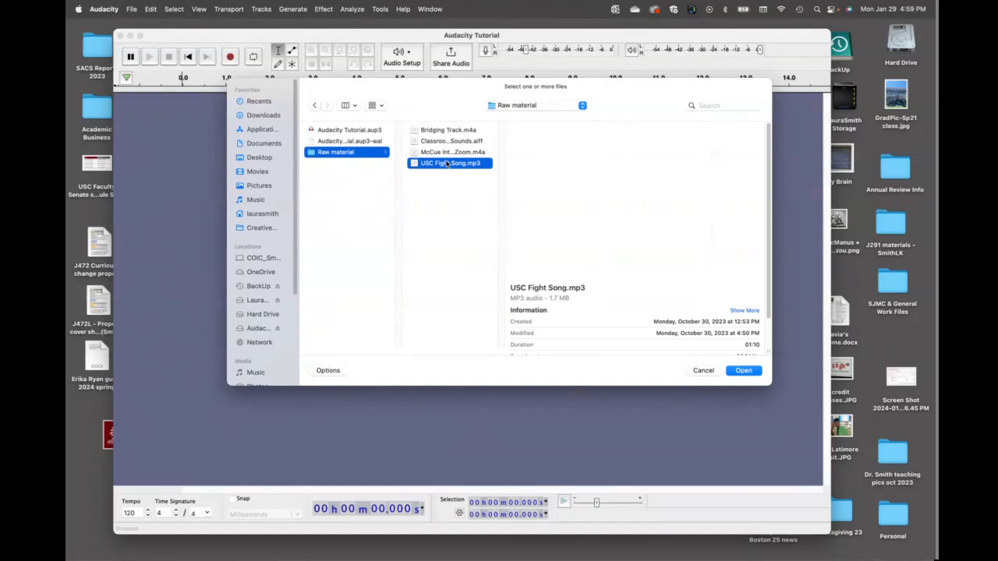
left_click(743, 371)
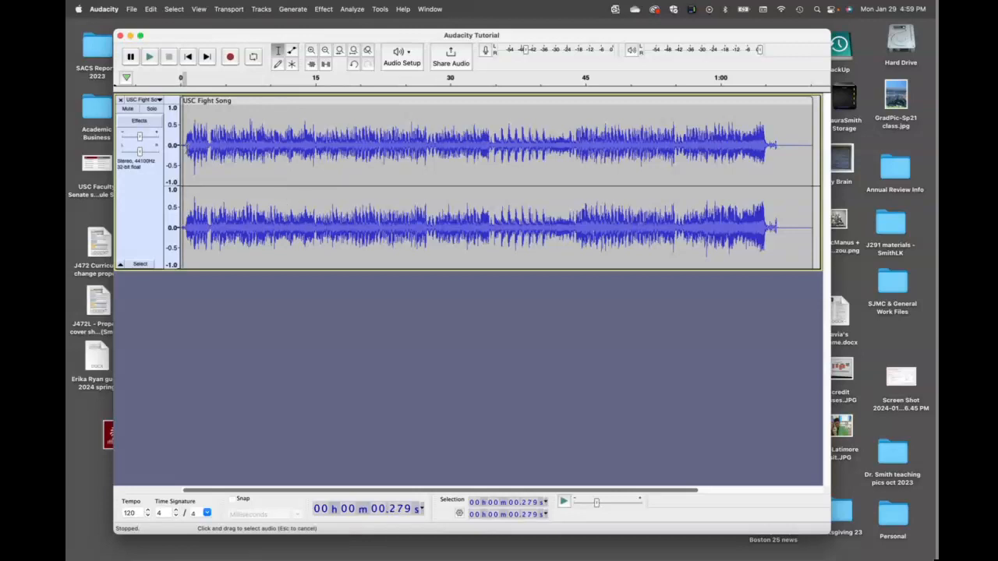
Step: Select the opening of the USC Fight Song track from about 0.28 to 3.5 seconds, deselect it, and mark about the first 0.56 seconds
left_click_drag(183, 151, 212, 153)
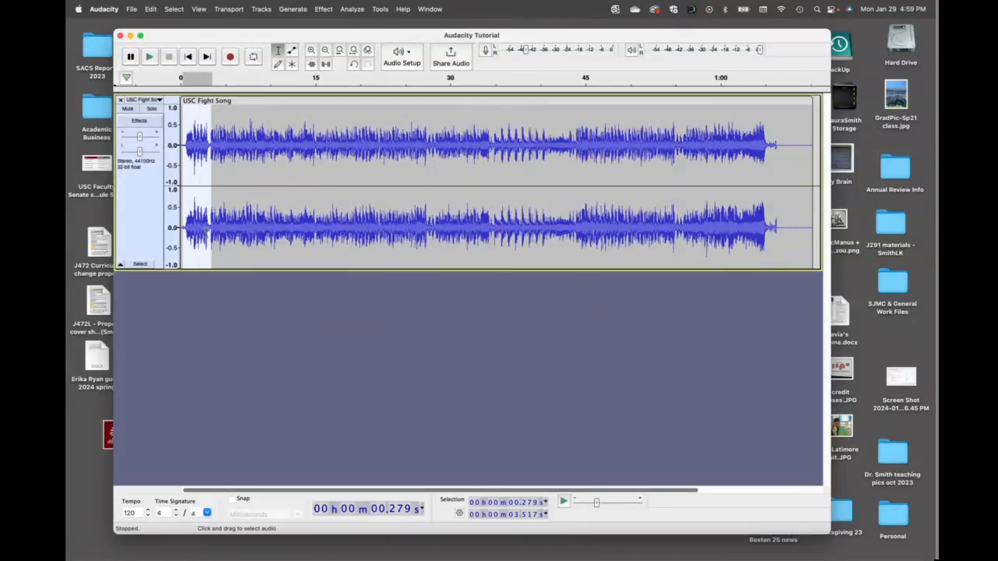
left_click(325, 295)
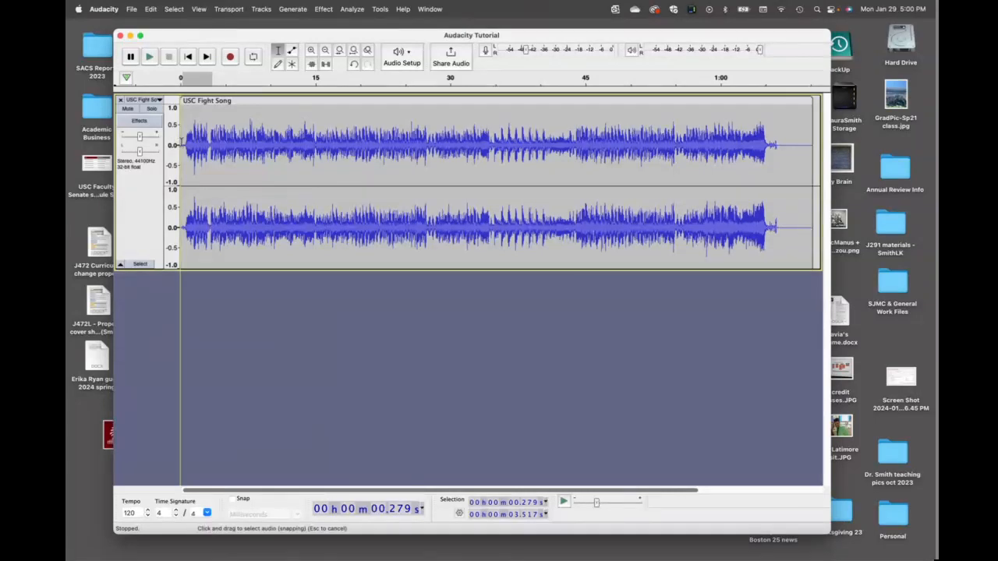
mouse_move(181, 142)
left_mouse_down()
mouse_move(569, 153)
mouse_move(180, 149)
left_mouse_up()
left_click(246, 282)
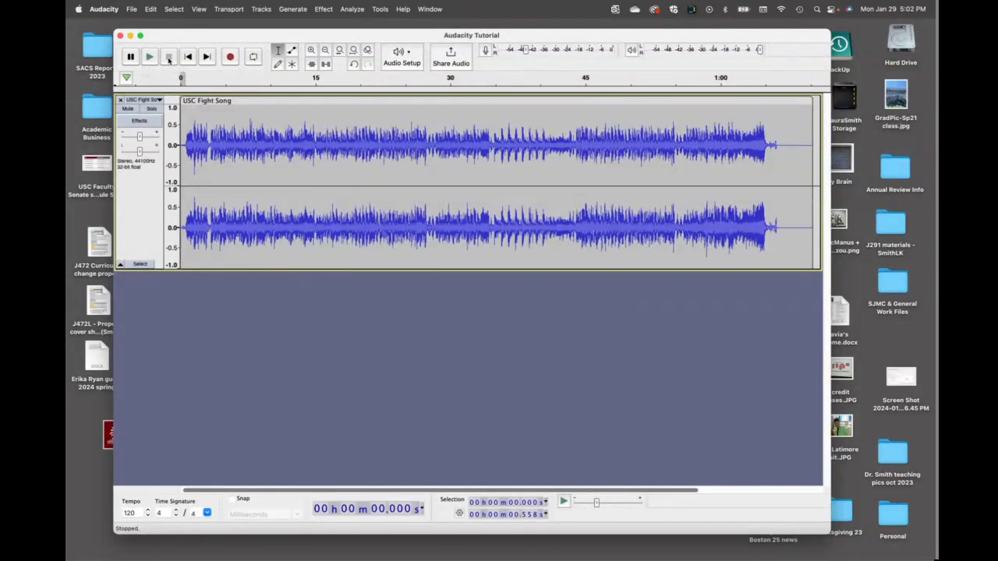
Step: Jump the playback position to the track's start and end, raise the system volume, and return to the start
left_click(191, 59)
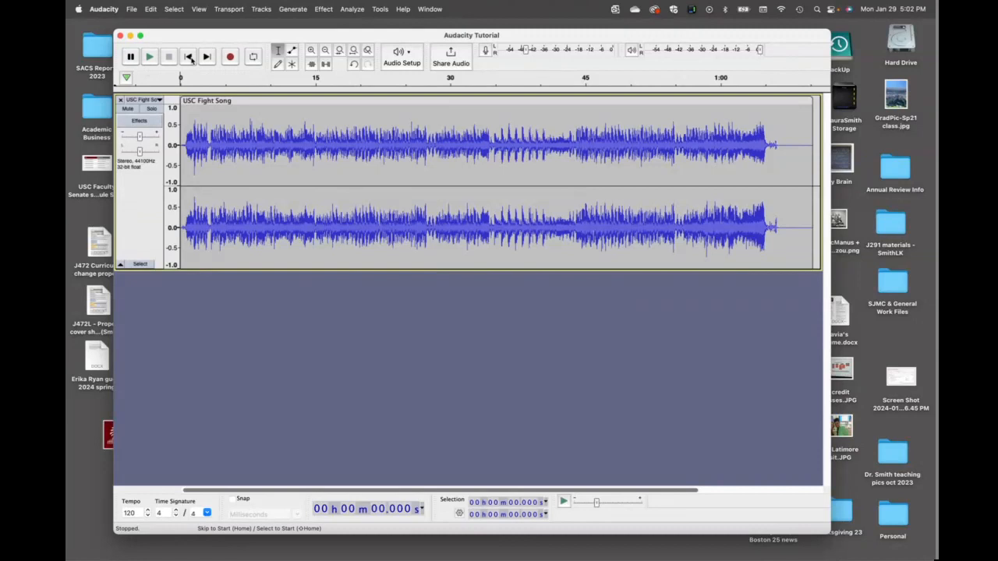
left_click(207, 59)
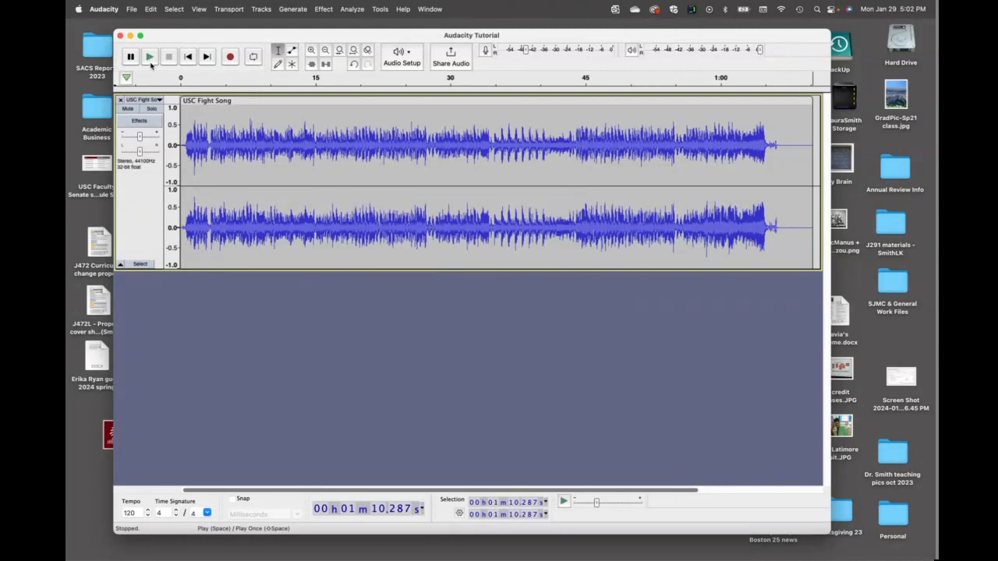
key("XF86AudioRaiseVolume")
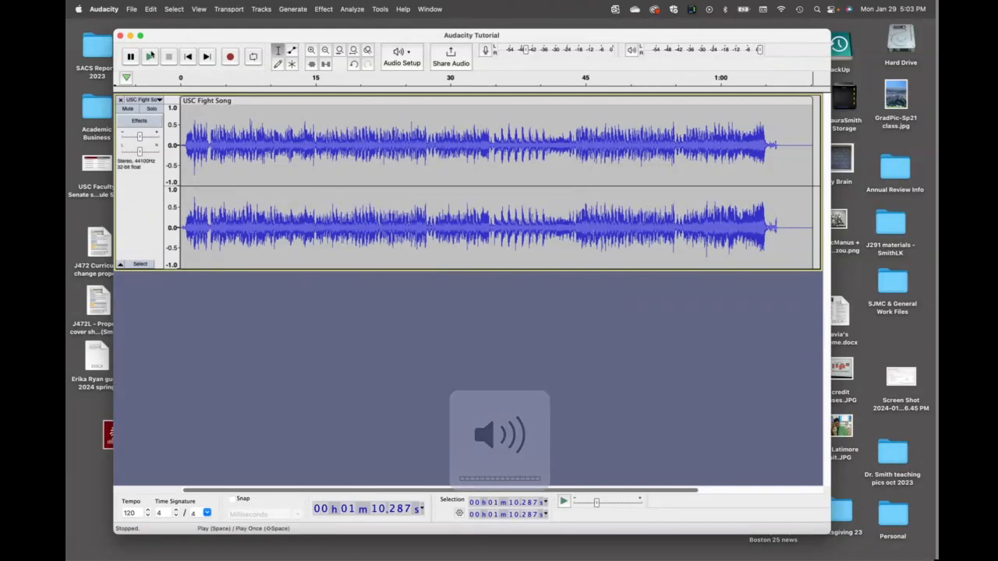
left_click(150, 60)
left_click(188, 57)
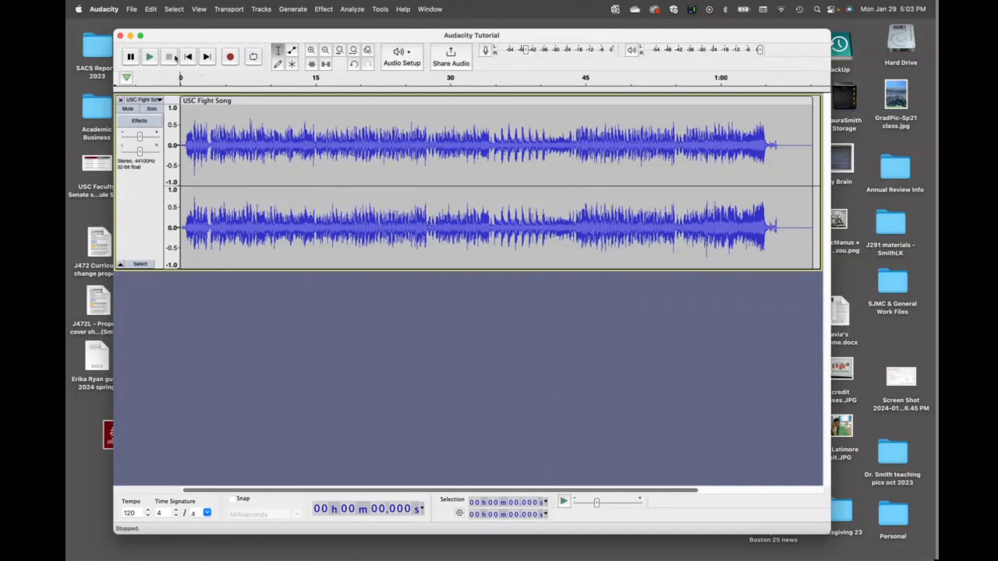
Step: Play the USC Fight Song from the start, pausing and resuming it before stopping playback
left_click(148, 57)
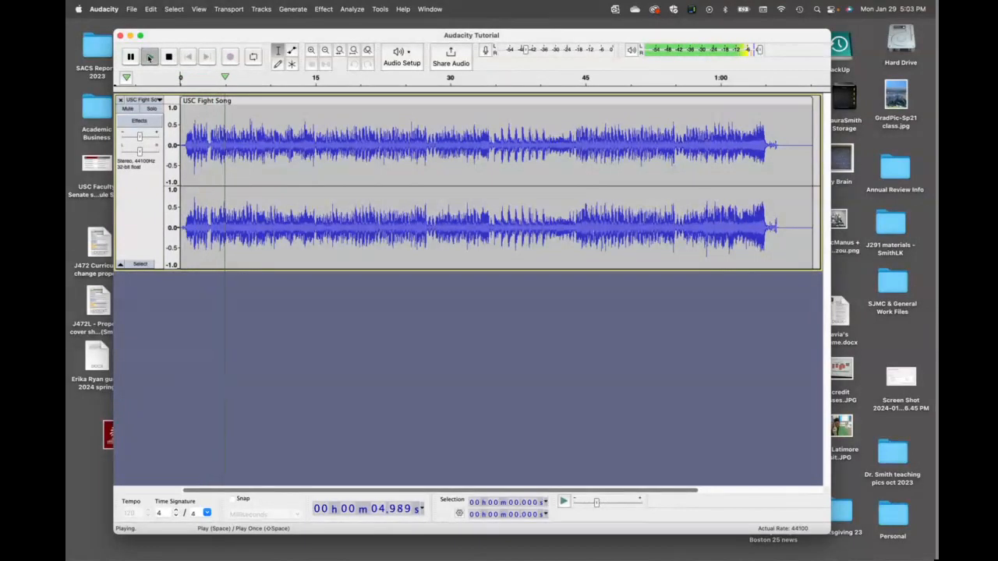
left_click(131, 58)
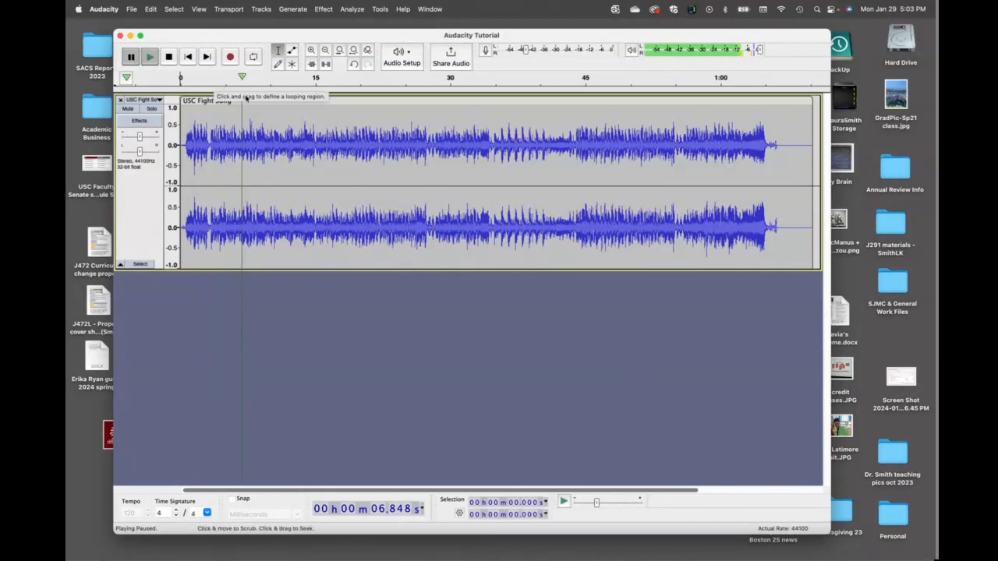
left_click(131, 57)
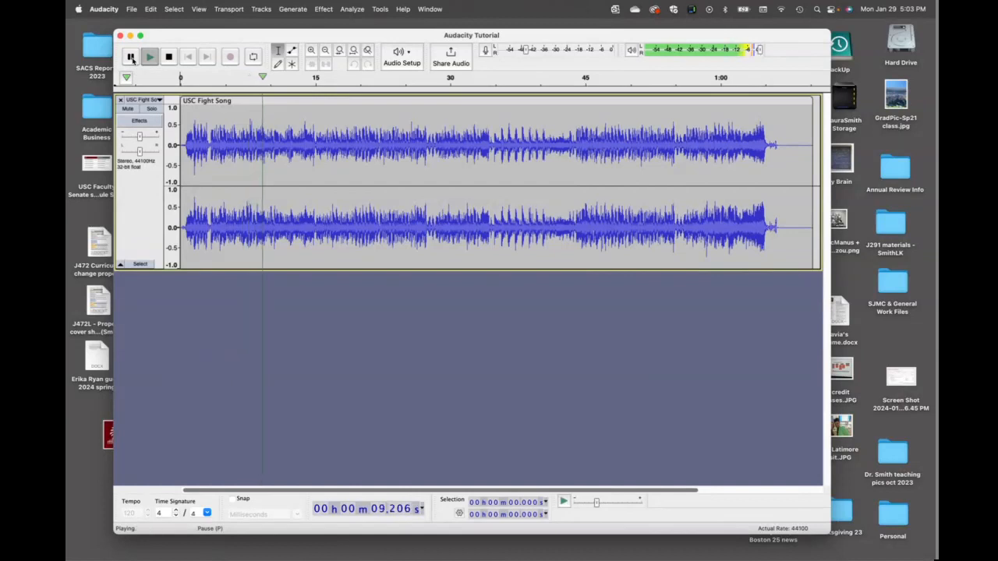
left_click(131, 57)
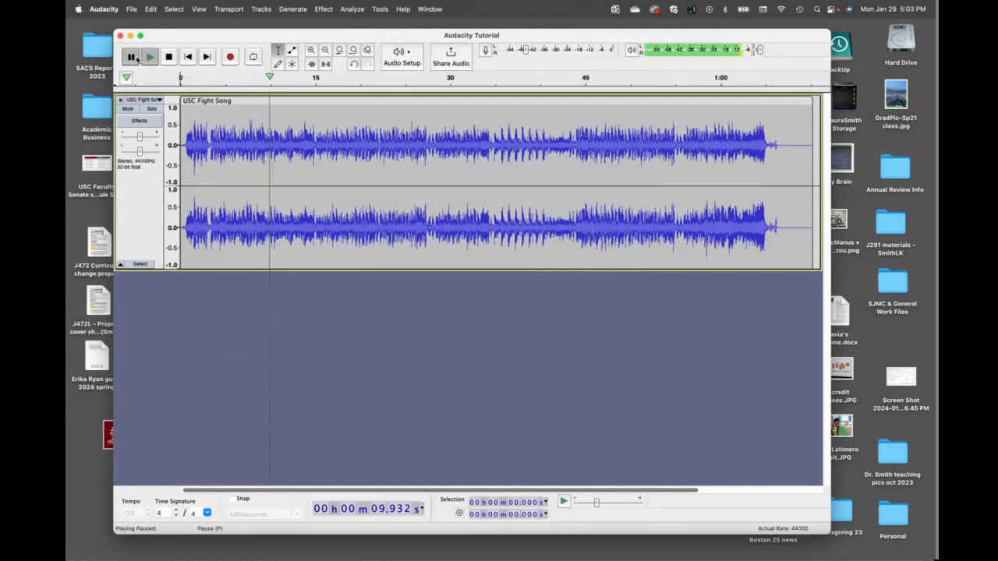
left_click(167, 57)
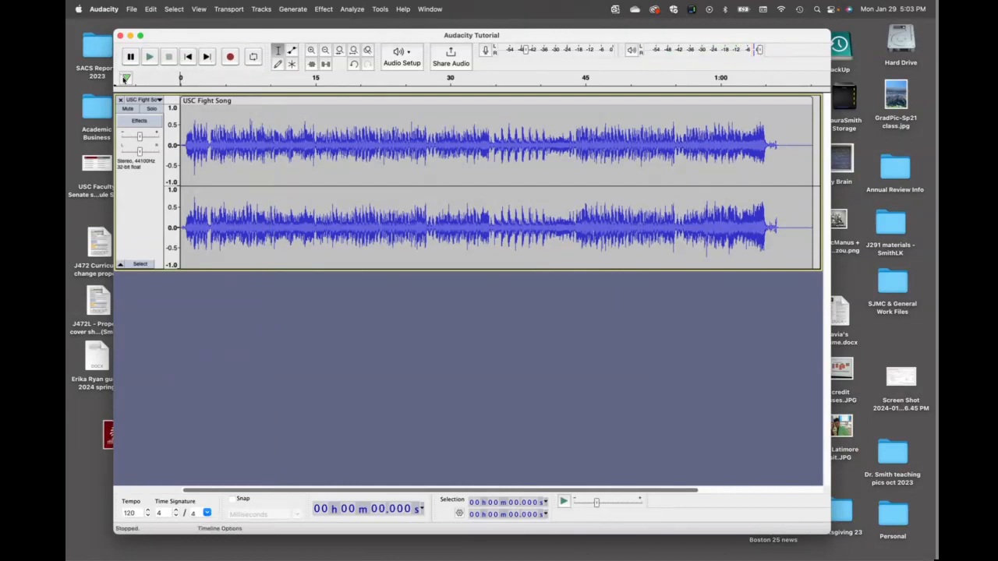
Step: Jump to the track's end and back to its start, and play the first few seconds before pausing and stopping
left_click(206, 57)
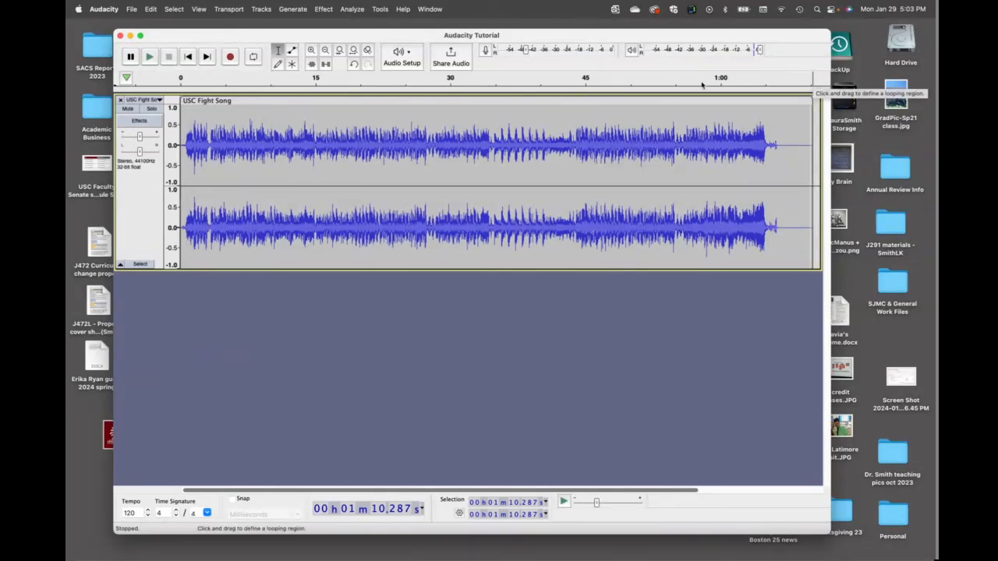
left_click(188, 57)
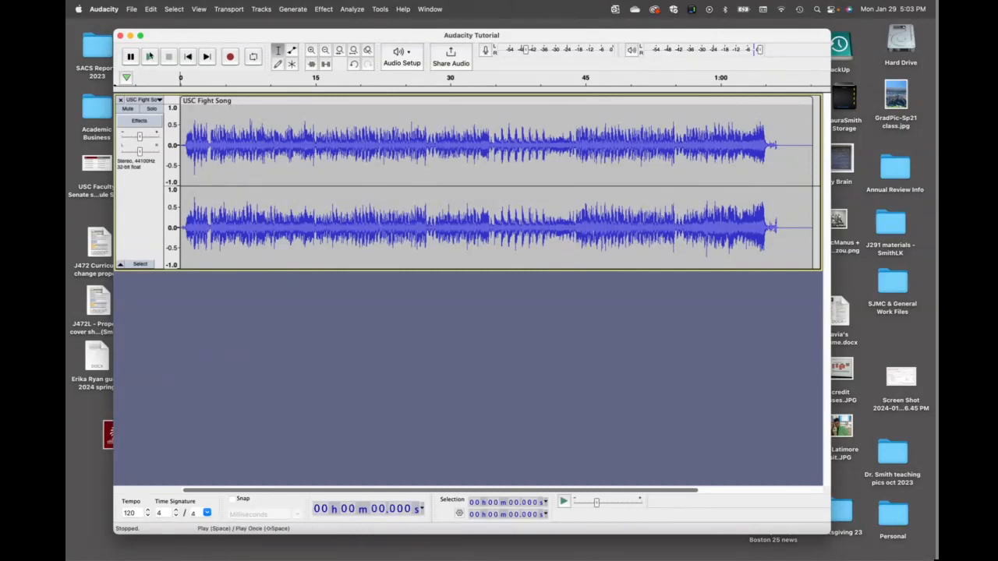
left_click(148, 57)
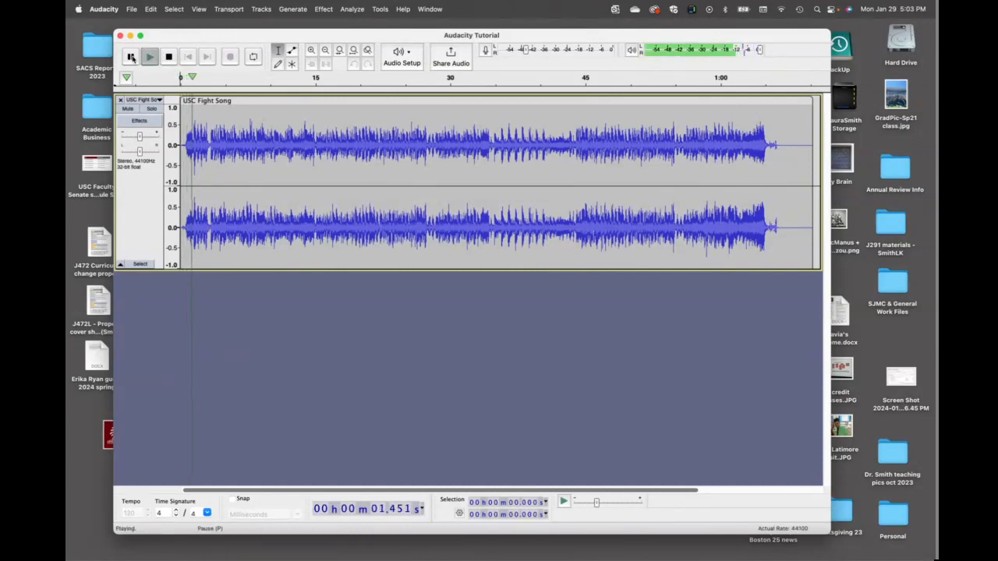
left_click(131, 57)
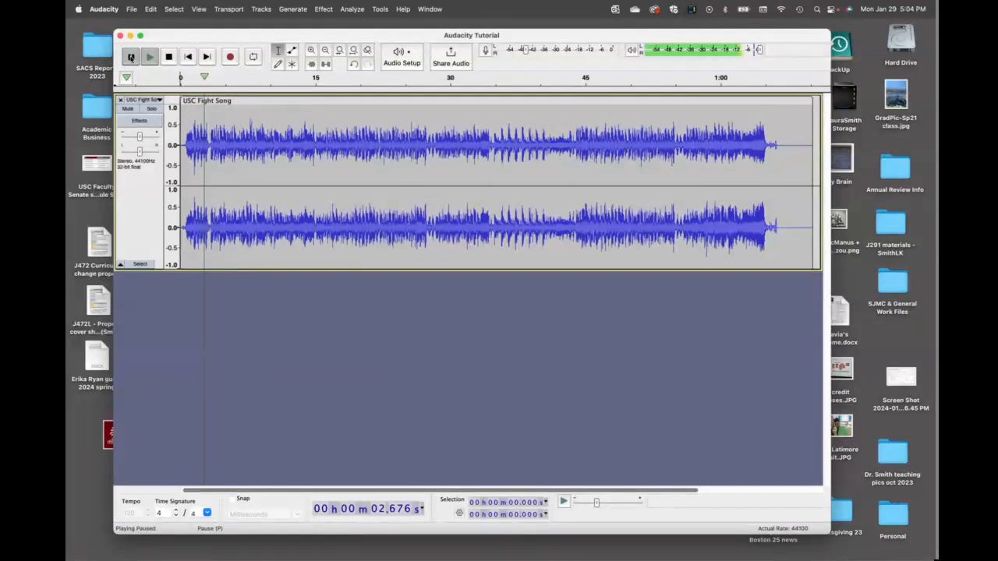
left_click(170, 57)
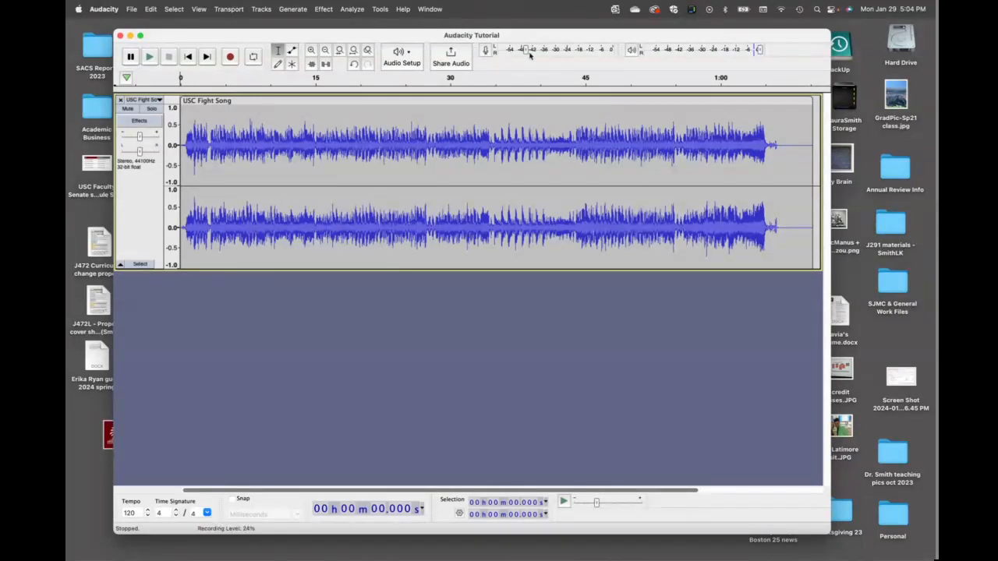
Step: Raise the recording level to 36% and remove the USC Fight Song track from the project
mouse_move(522, 52)
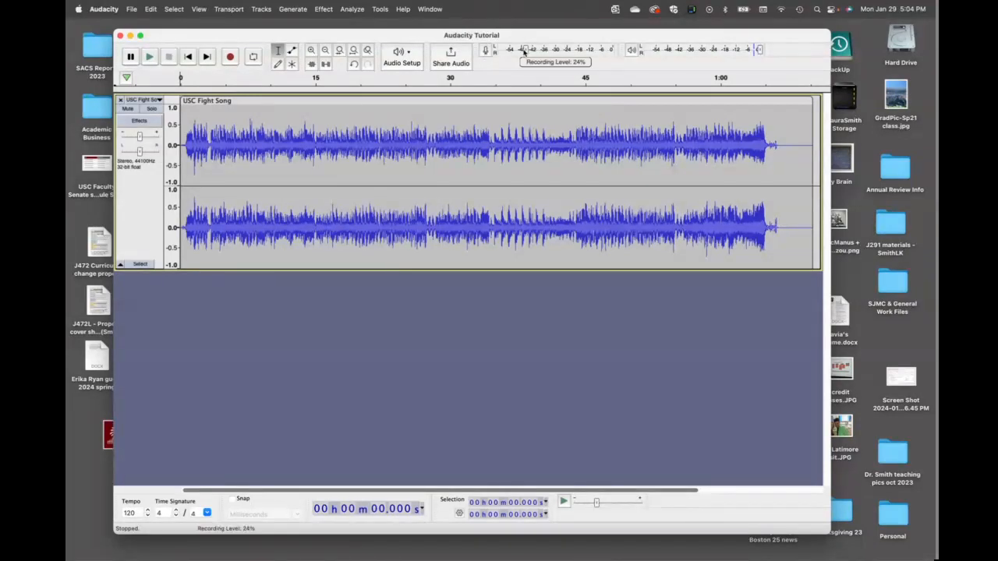
mouse_move(526, 53)
left_mouse_down()
mouse_move(570, 52)
mouse_move(540, 52)
left_mouse_up()
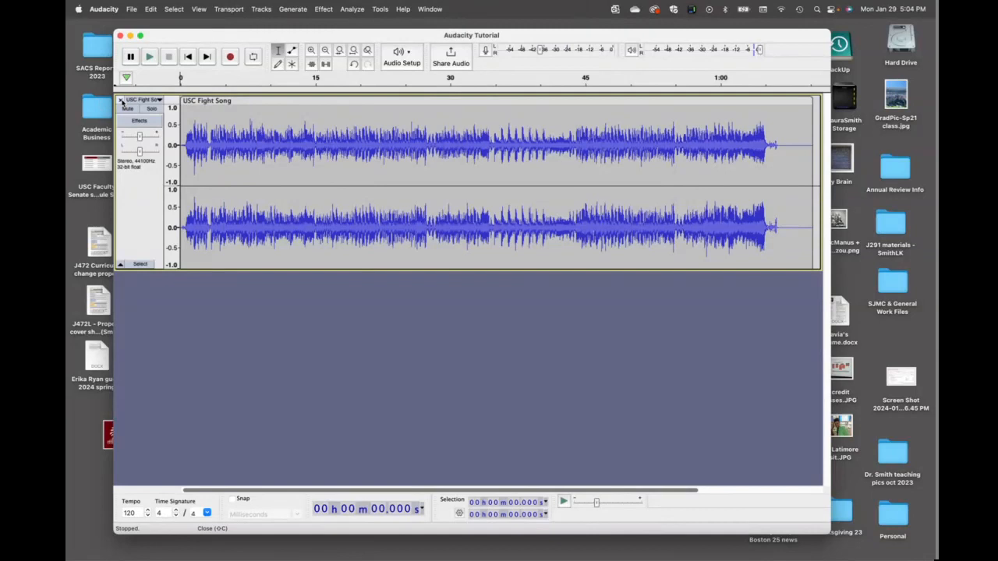
left_click(121, 101)
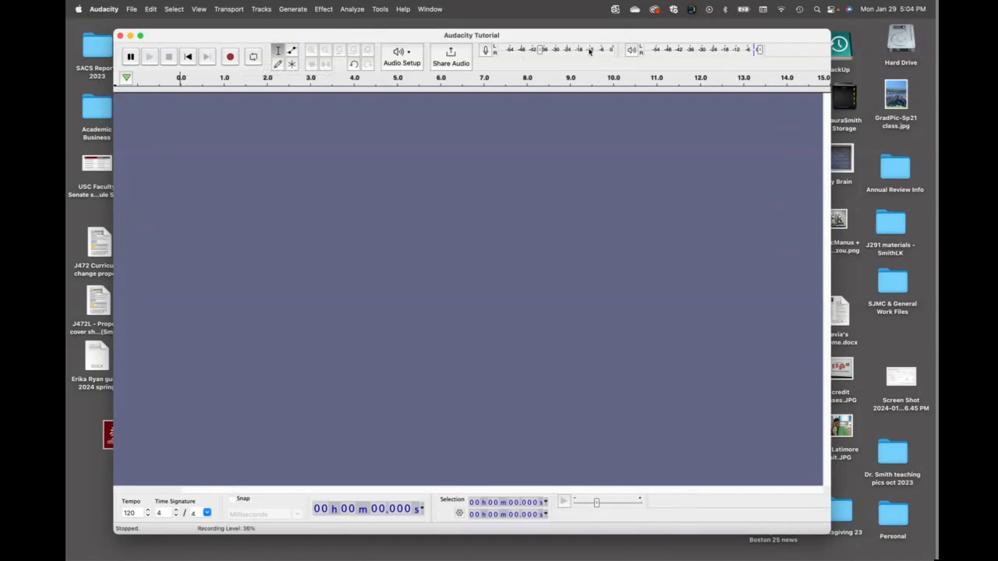
Step: Record three consecutive microphone takes on a new track, stopping after each one, and delete the recorded track
left_click(230, 58)
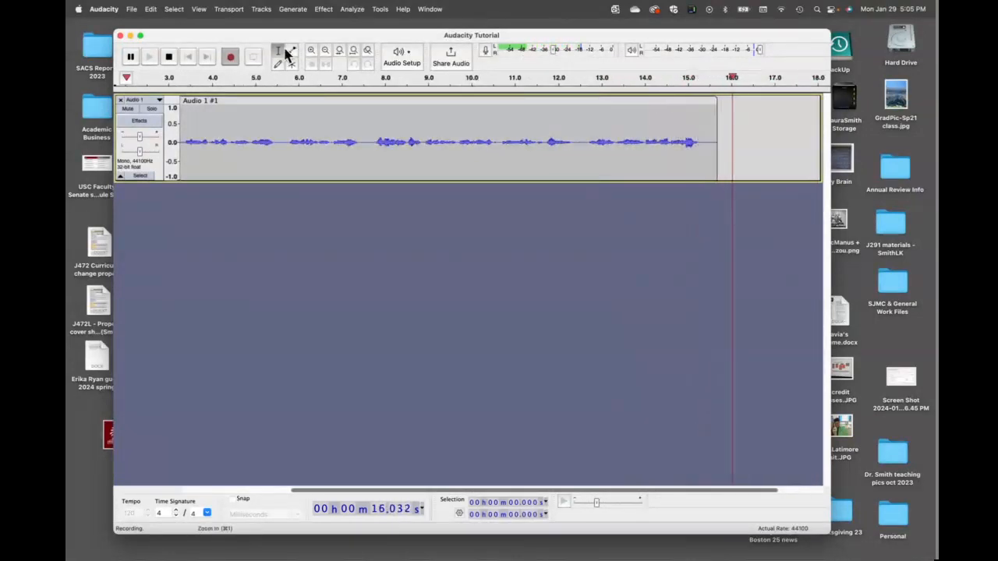
key("space")
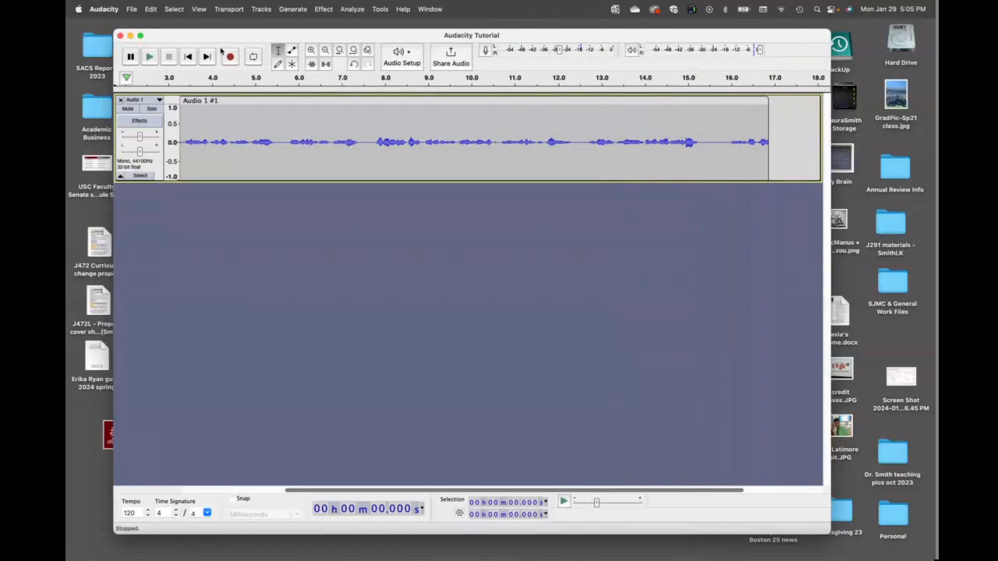
left_click(231, 59)
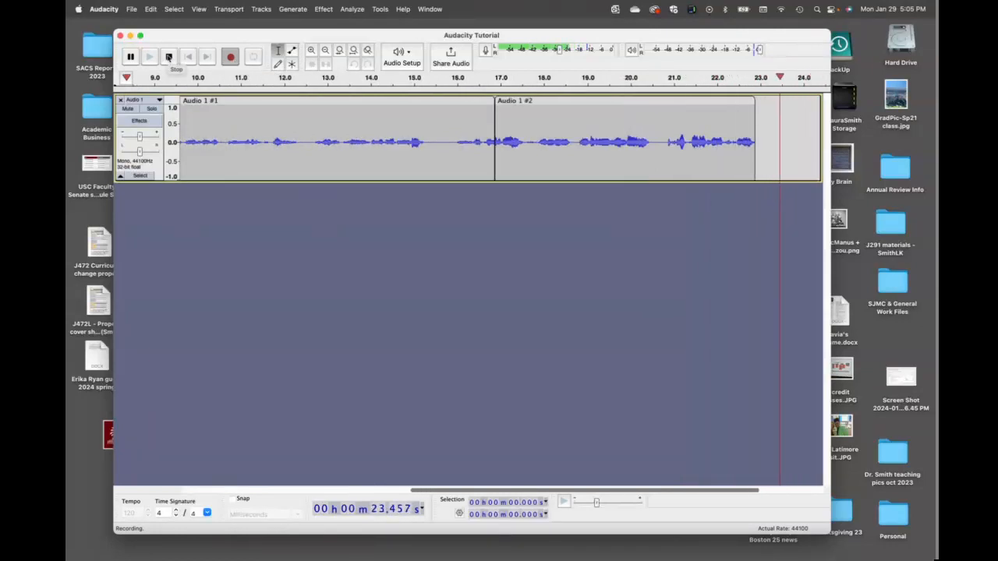
key("space")
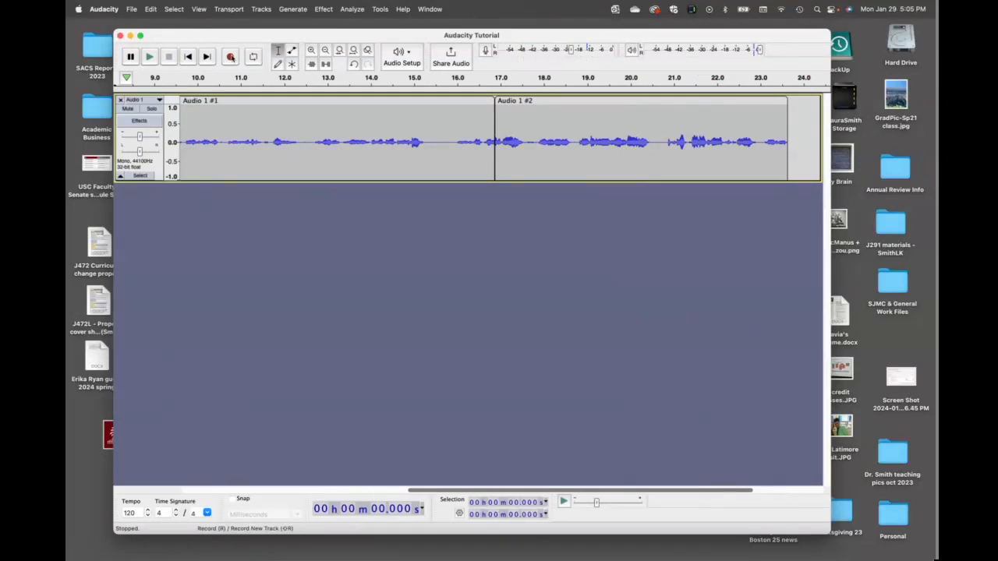
left_click(230, 57)
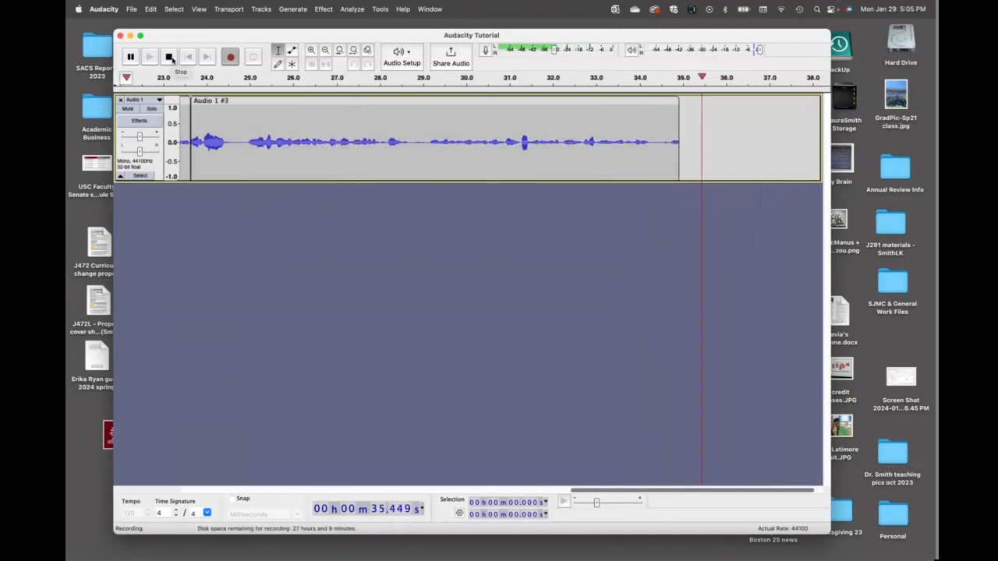
left_click(170, 58)
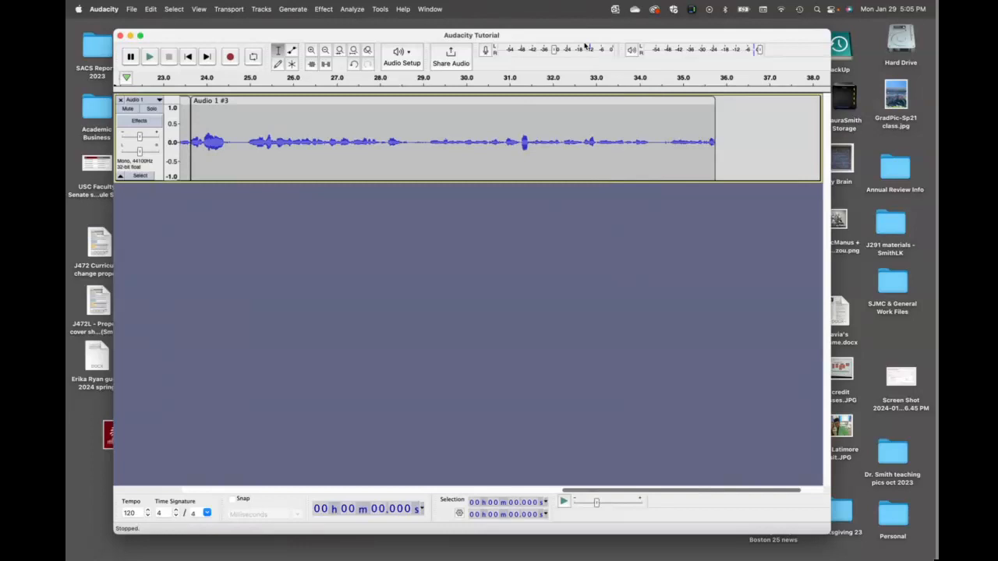
left_click(121, 101)
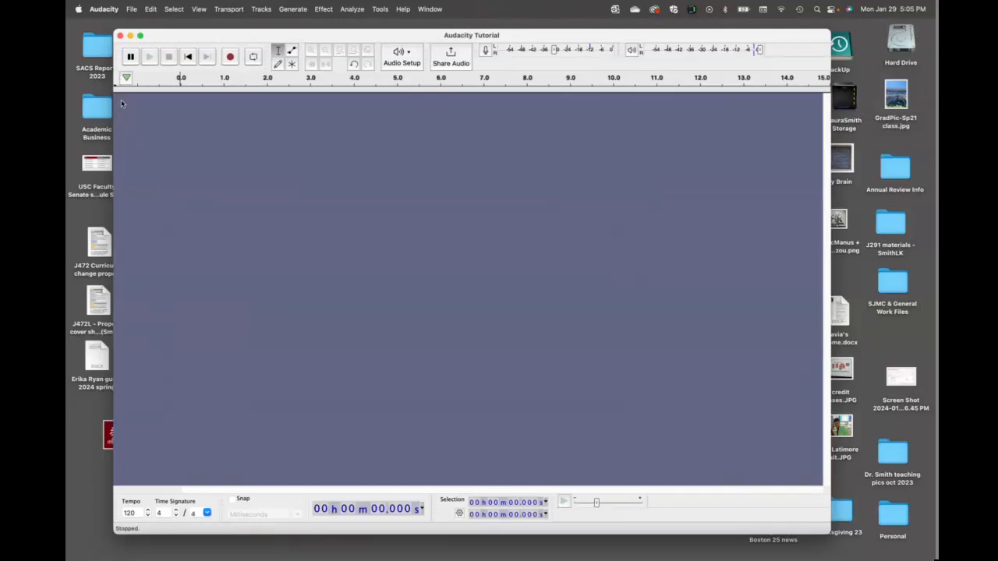
Step: Import USC Fight Song.mp3 into the emptied project again
left_click(134, 9)
mouse_move(152, 117)
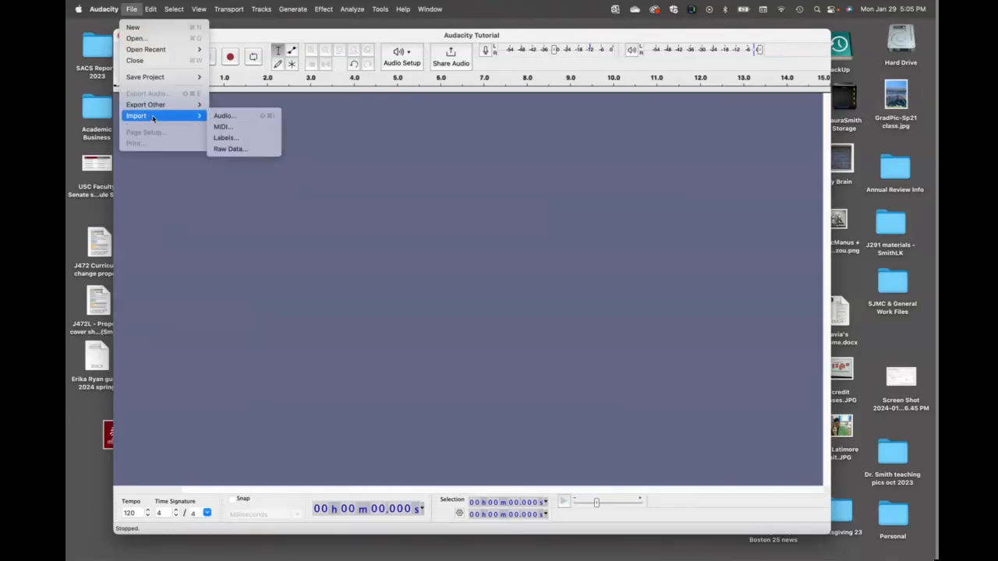
left_click(223, 116)
double_click(357, 163)
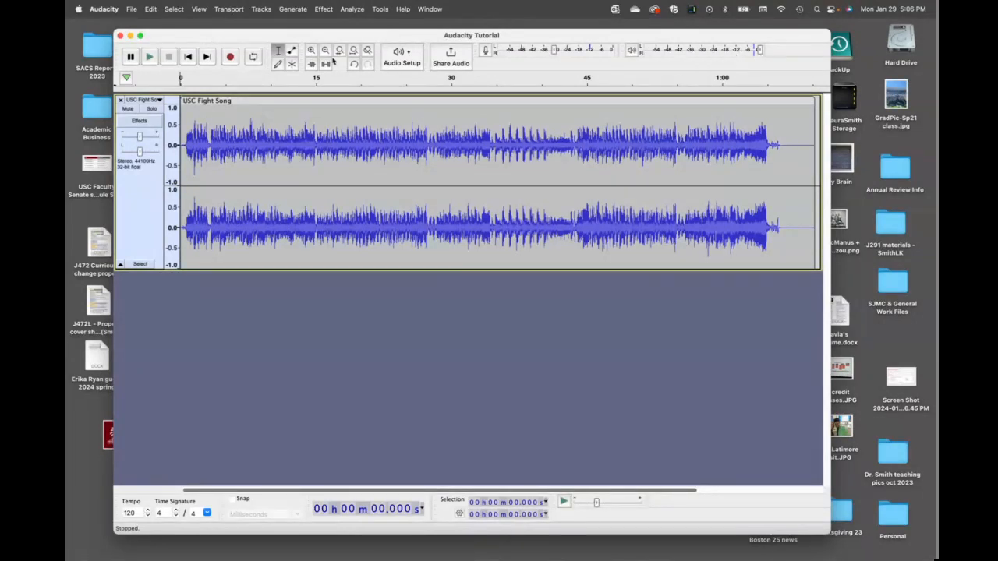
Step: Play about the first seven seconds of USC Fight Song, pause, and lower the track's gain to -5.0 dB
left_click(149, 56)
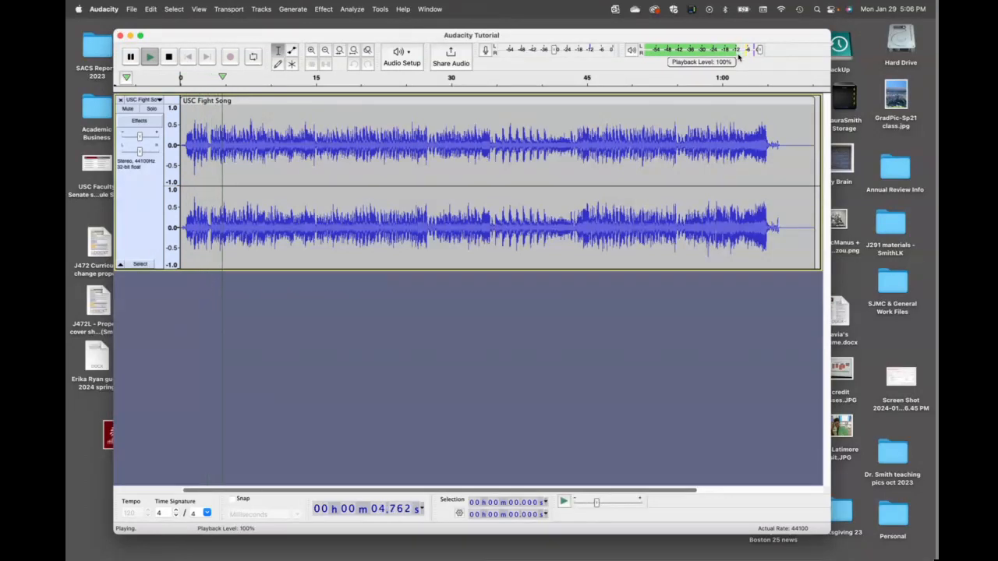
left_click(130, 57)
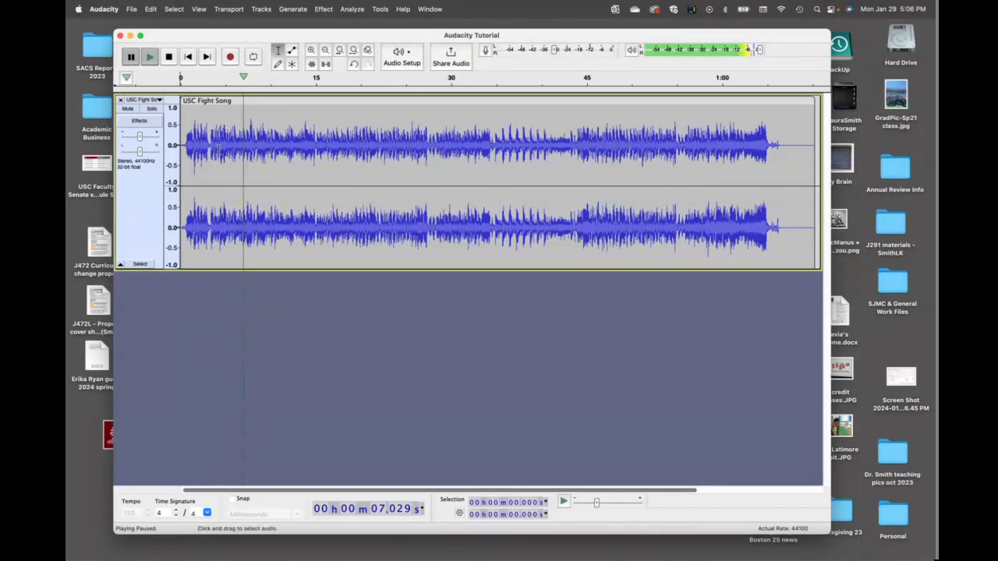
mouse_move(139, 137)
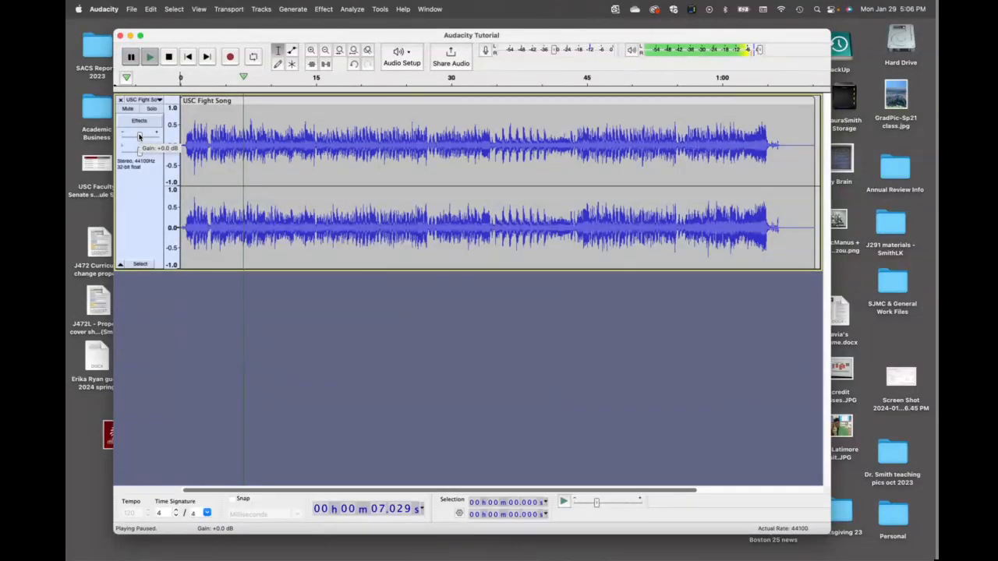
left_click(139, 137)
left_click_drag(139, 136, 135, 137)
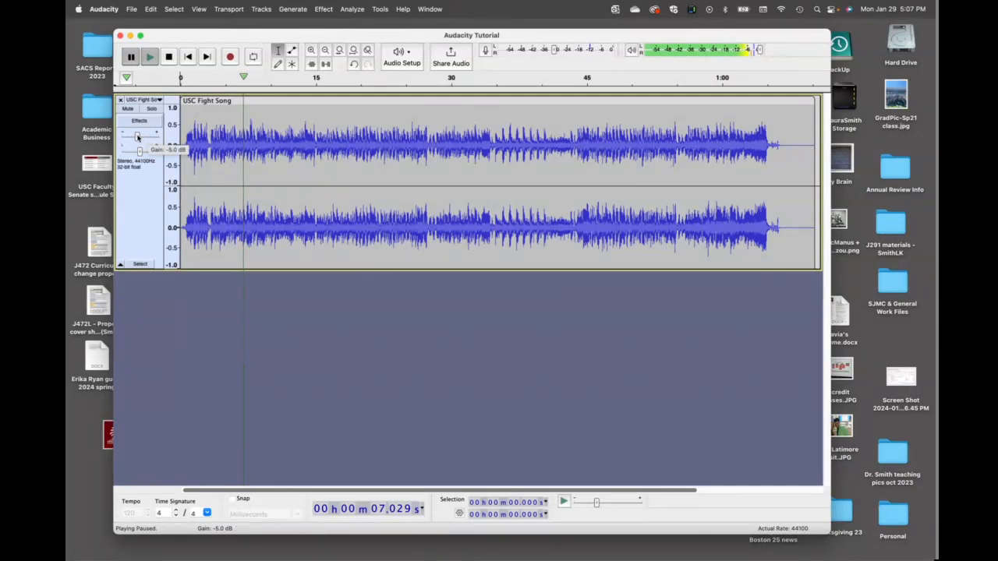
Step: Return to the track's start, replay about the first five seconds with the current gain, and pause
left_click(188, 56)
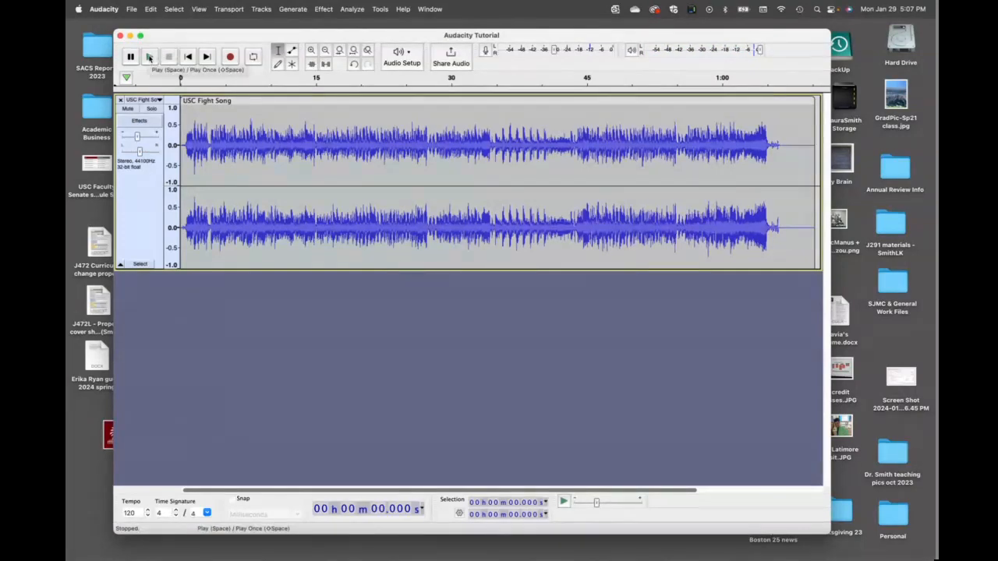
left_click(149, 57)
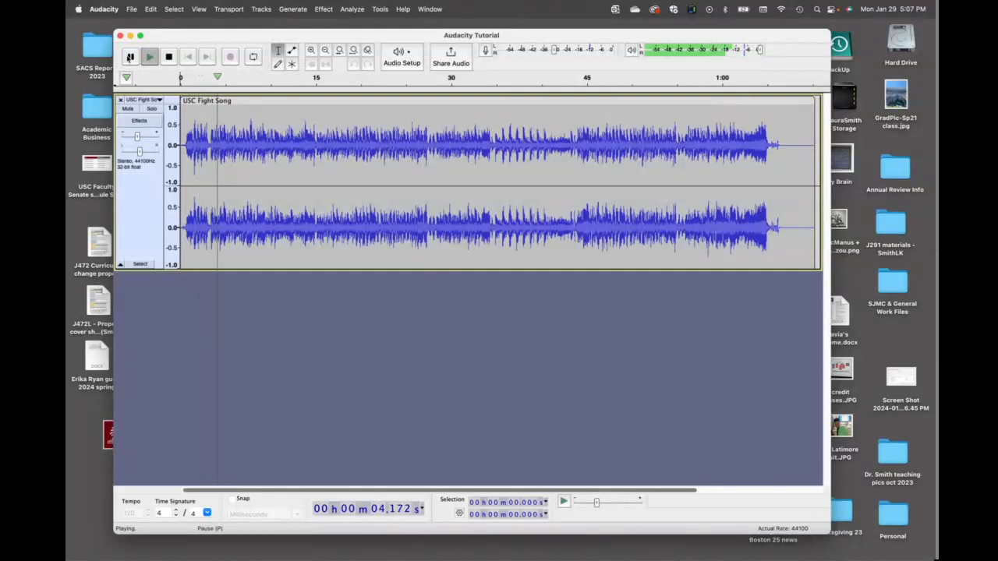
left_click(131, 57)
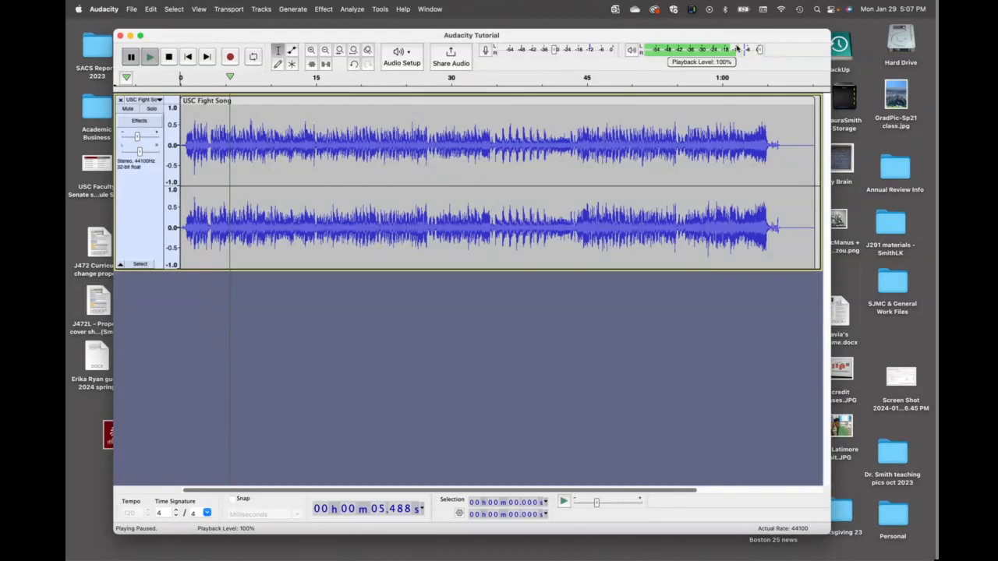
Step: Switch to Finder to view the audio files in the Raw material folder, and return to the Audacity project window
left_click(160, 100)
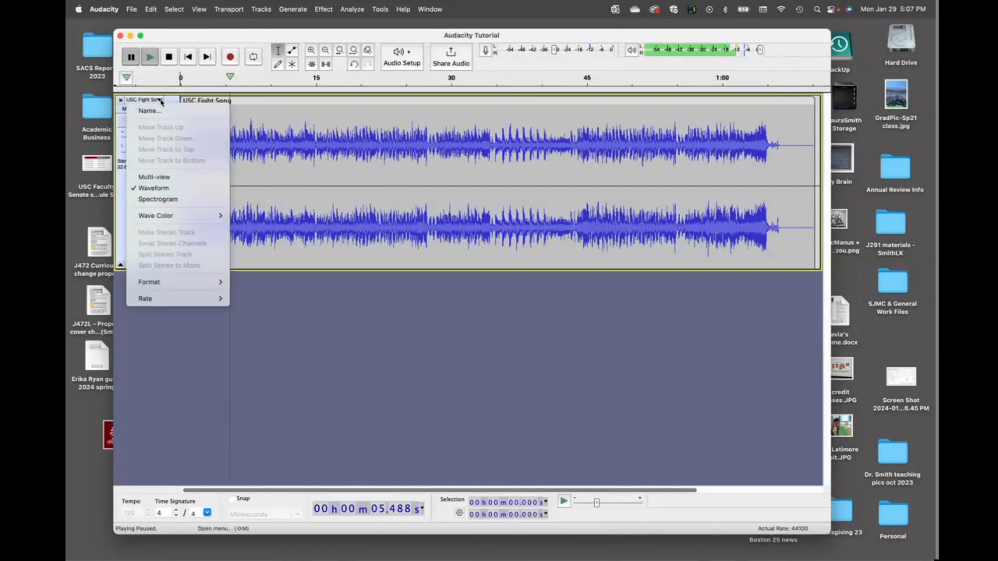
left_click(159, 101)
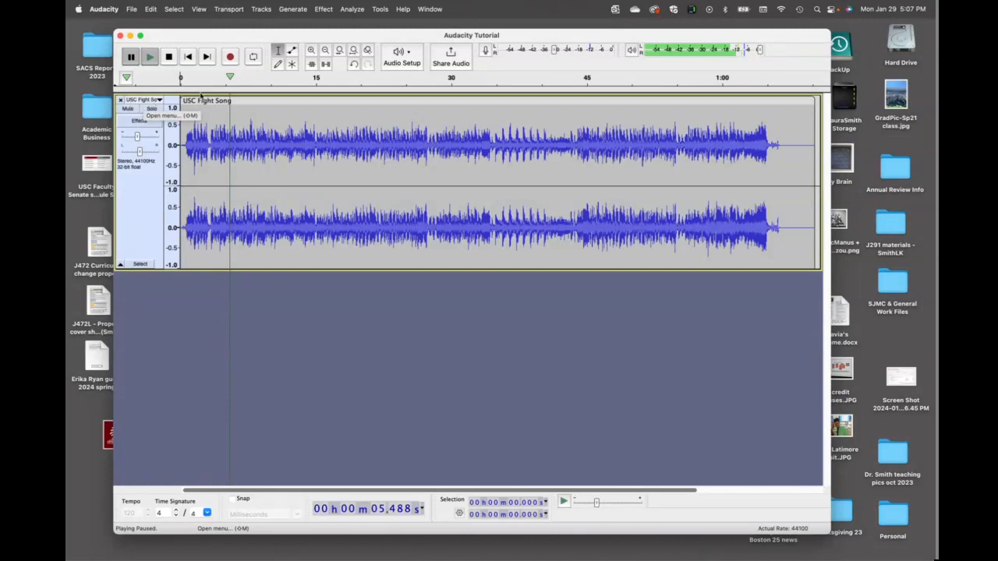
left_click_drag(412, 39, 413, 235)
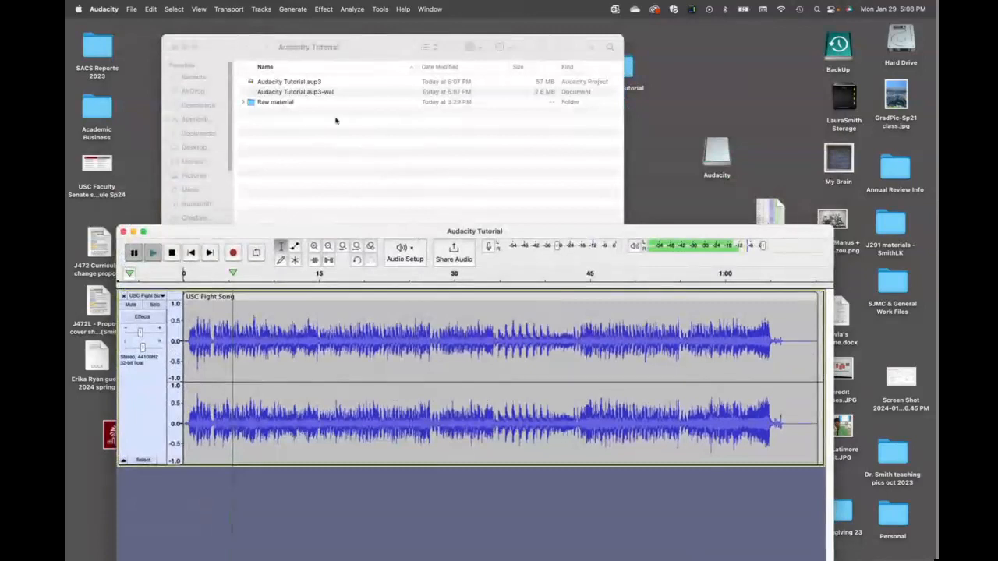
left_click(245, 102)
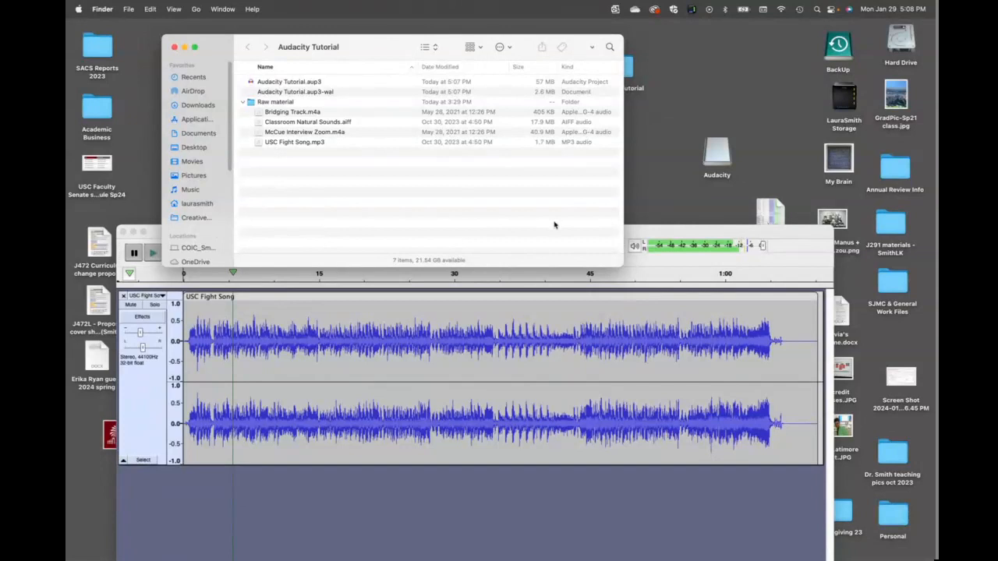
left_click_drag(654, 228, 641, 28)
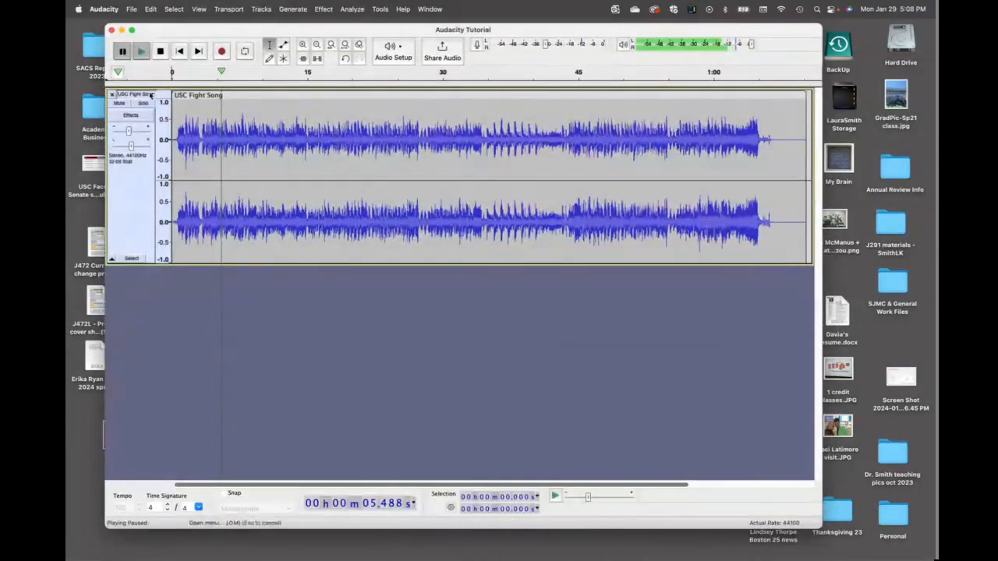
Step: Stop the paused playback and split the USC Fight Song stereo track to mono
left_click(150, 94)
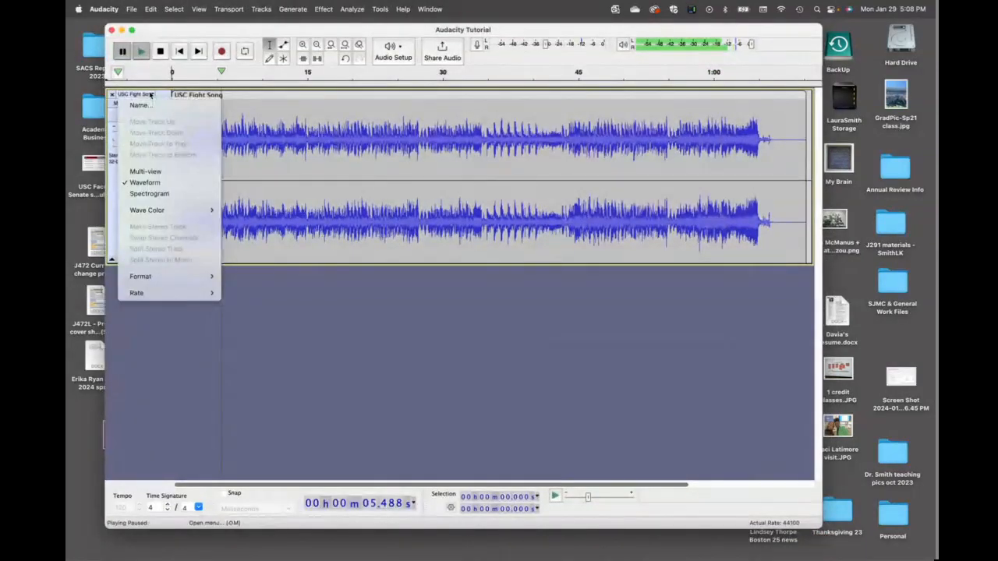
left_click(310, 102)
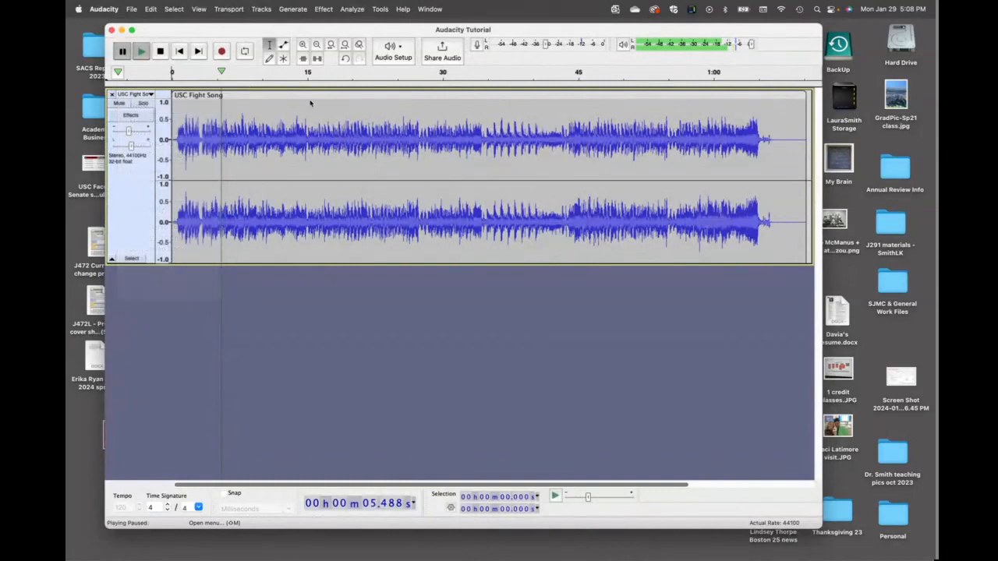
left_click(160, 50)
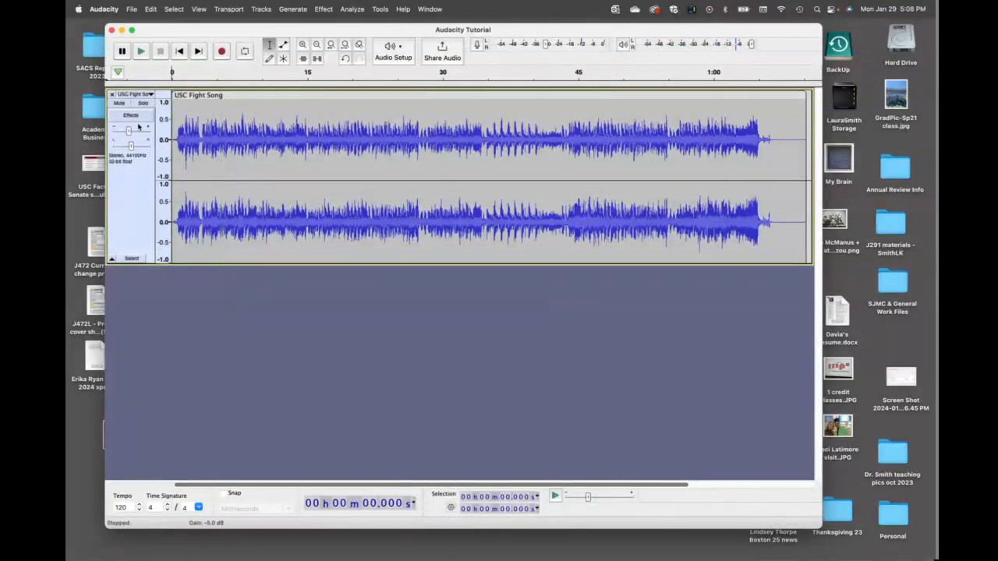
left_click(150, 95)
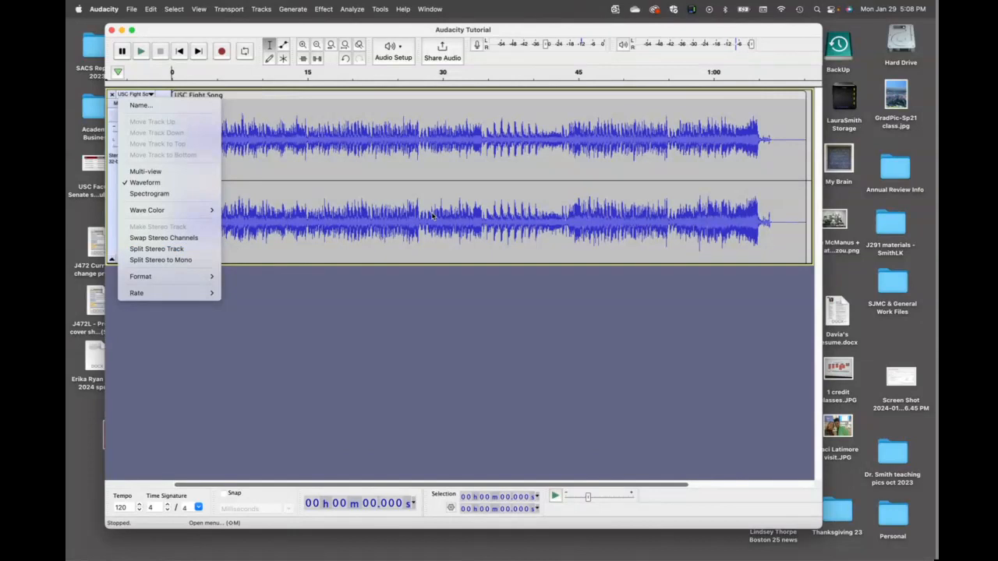
left_click(185, 261)
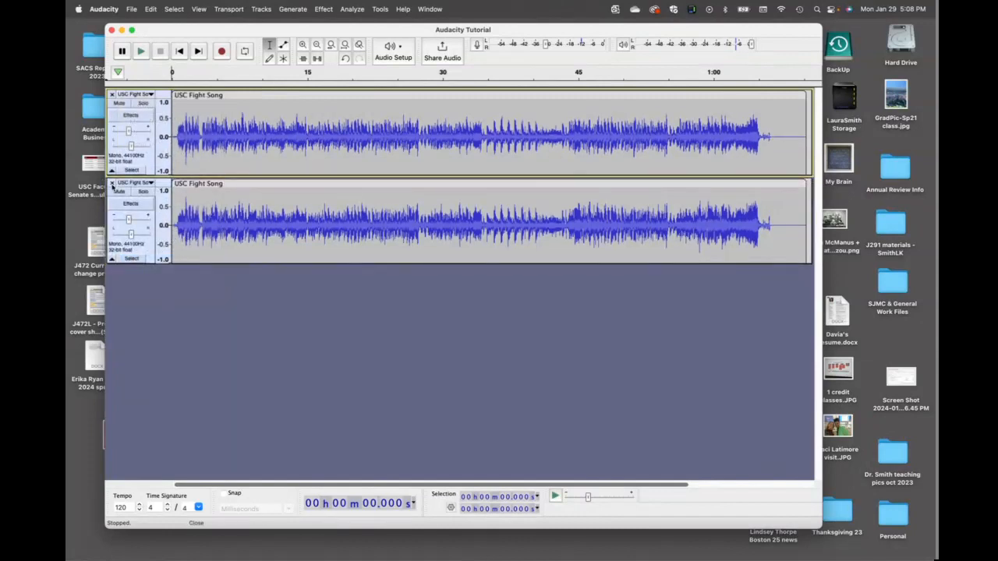
Step: Delete the lower mono track and reduce the display height of the remaining USC Fight Song track
left_click(112, 183)
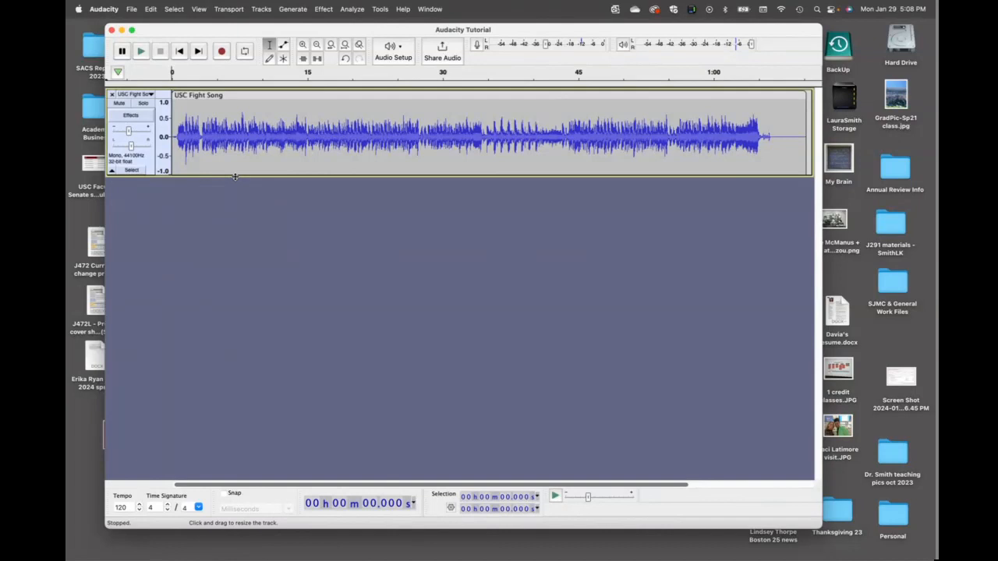
left_click_drag(234, 176, 220, 202)
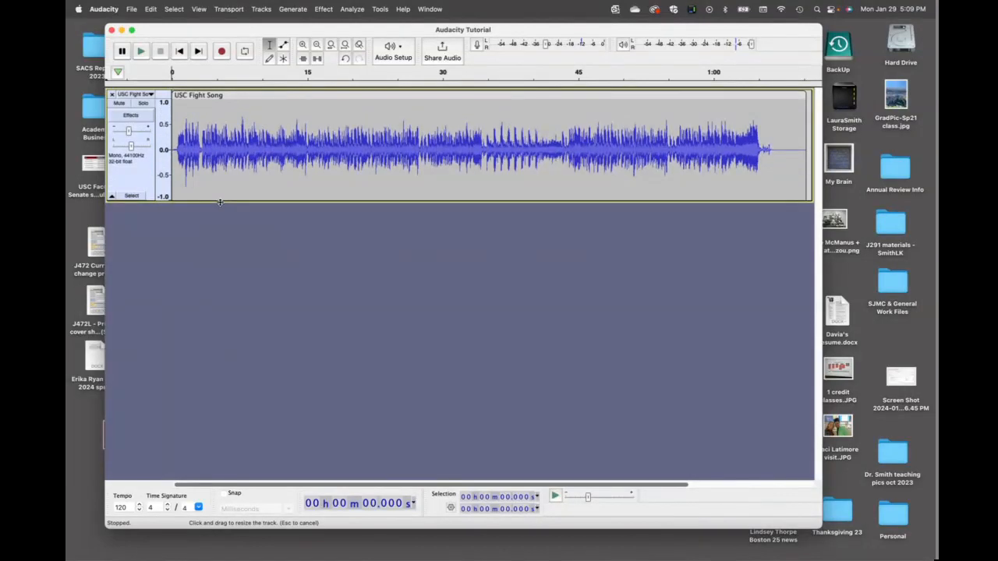
left_click_drag(219, 202, 226, 161)
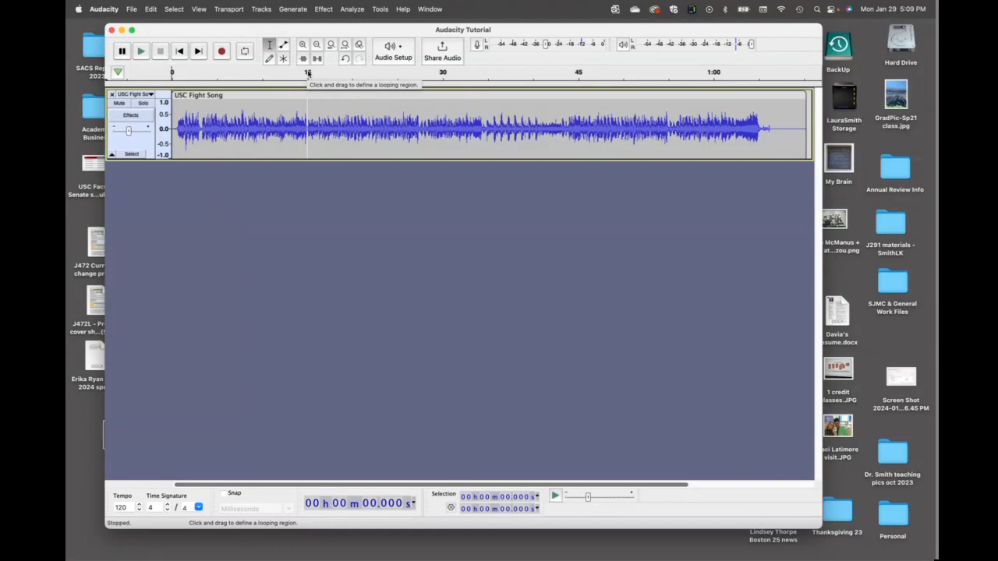
Step: Play the mono track from about 35 seconds to about 44 seconds, pause, and stop playback
left_click(485, 71)
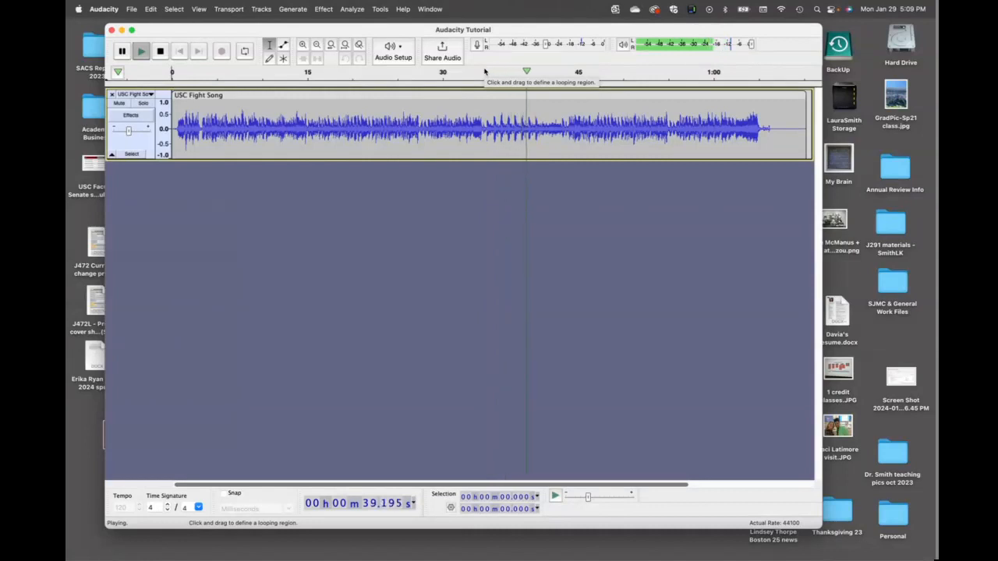
left_click(123, 52)
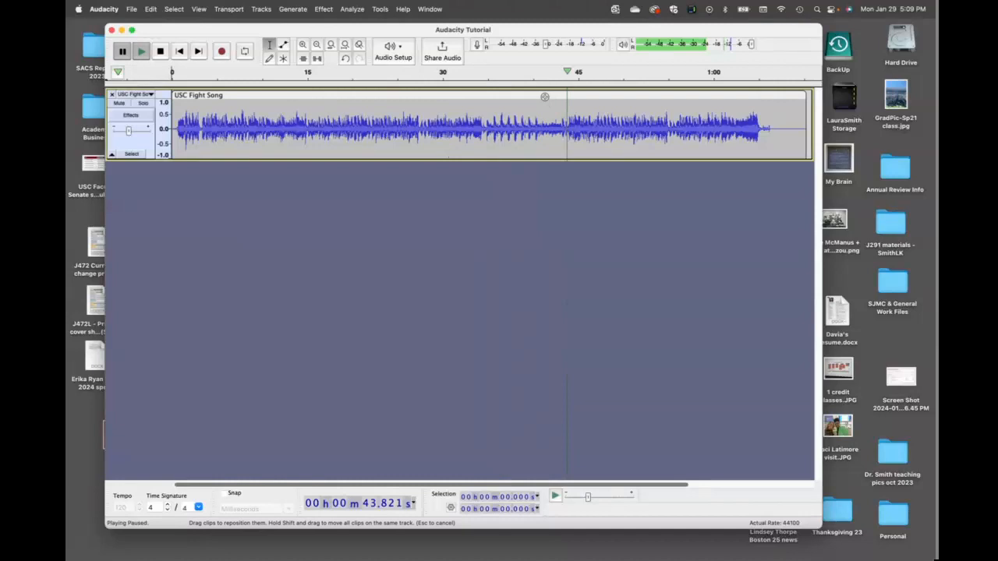
key("space")
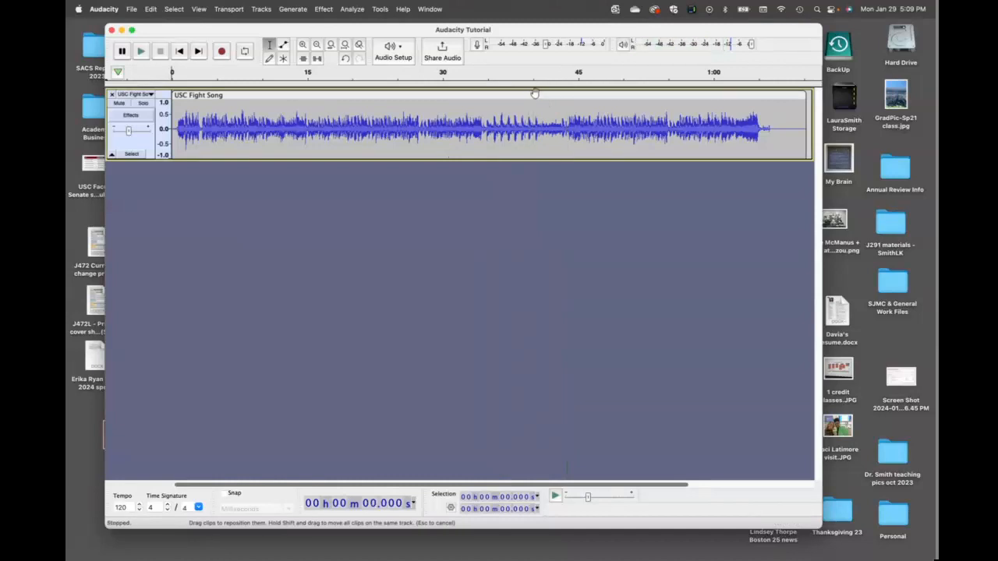
Step: Select the whole USC Fight Song clip, play it briefly from about the 35-second mark, and stop playback
left_click(535, 94)
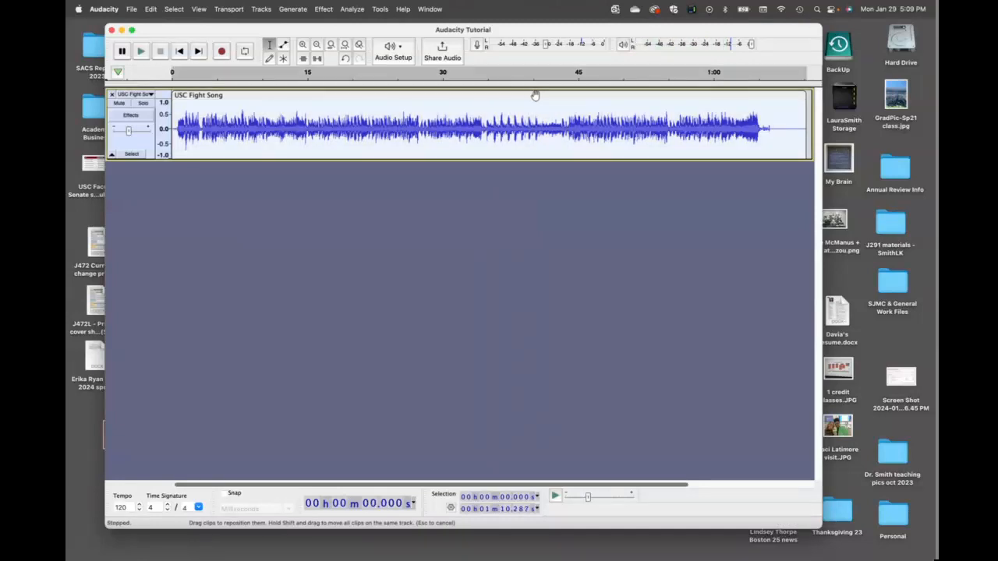
double_click(535, 95)
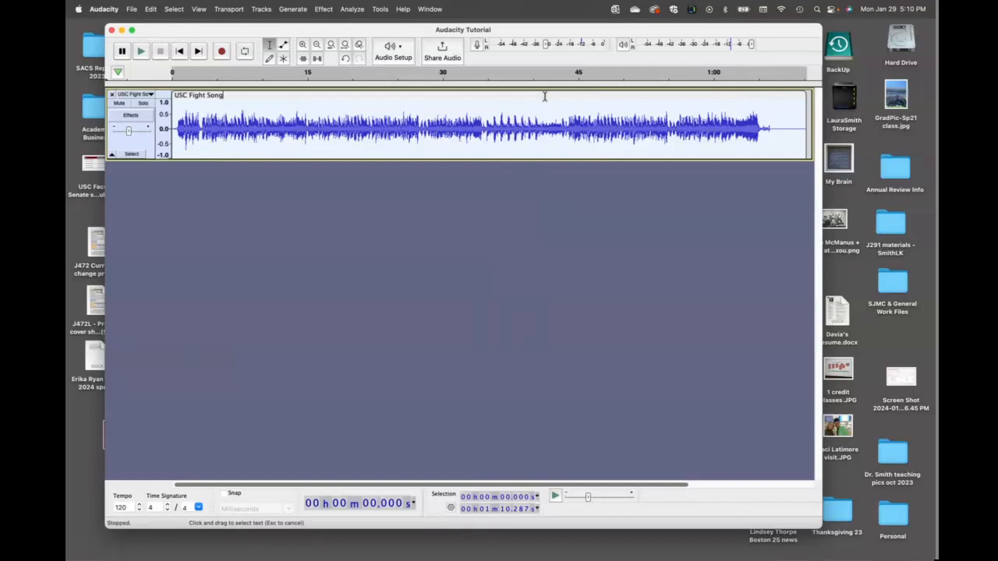
left_click(490, 75)
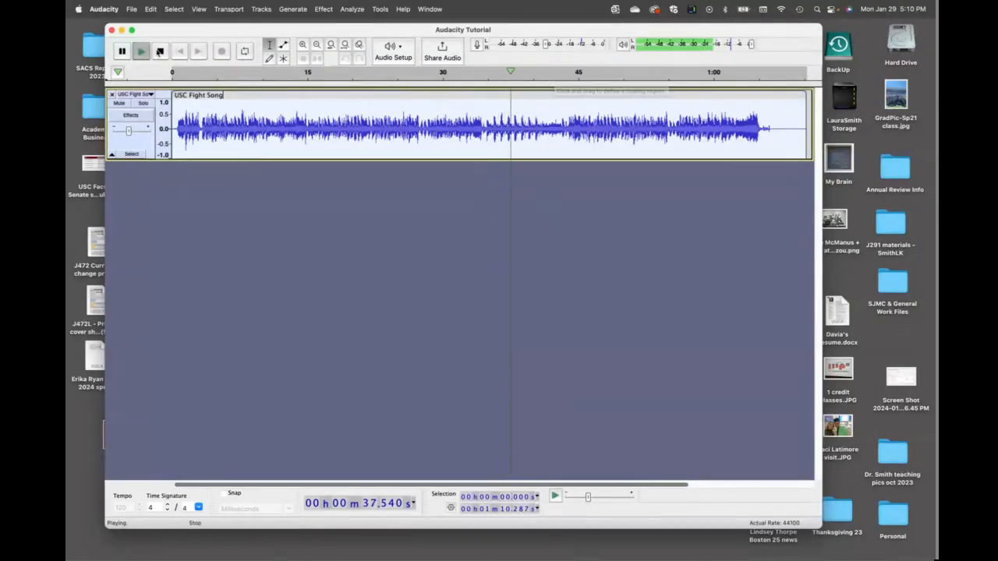
left_click(160, 51)
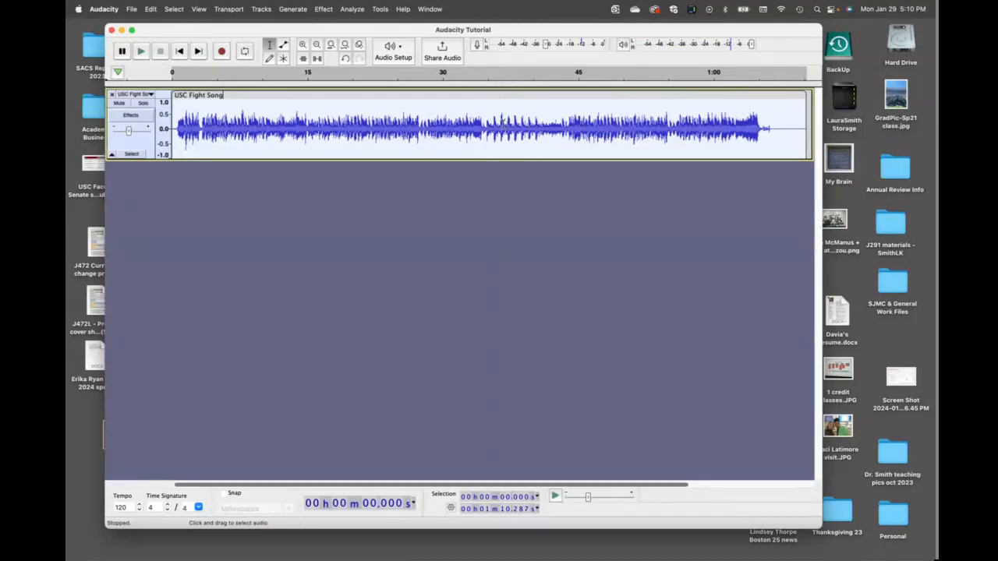
Step: Select the quieter passage from about 34.9 to 43.2 seconds and clear the loop region
left_click_drag(486, 124, 561, 128)
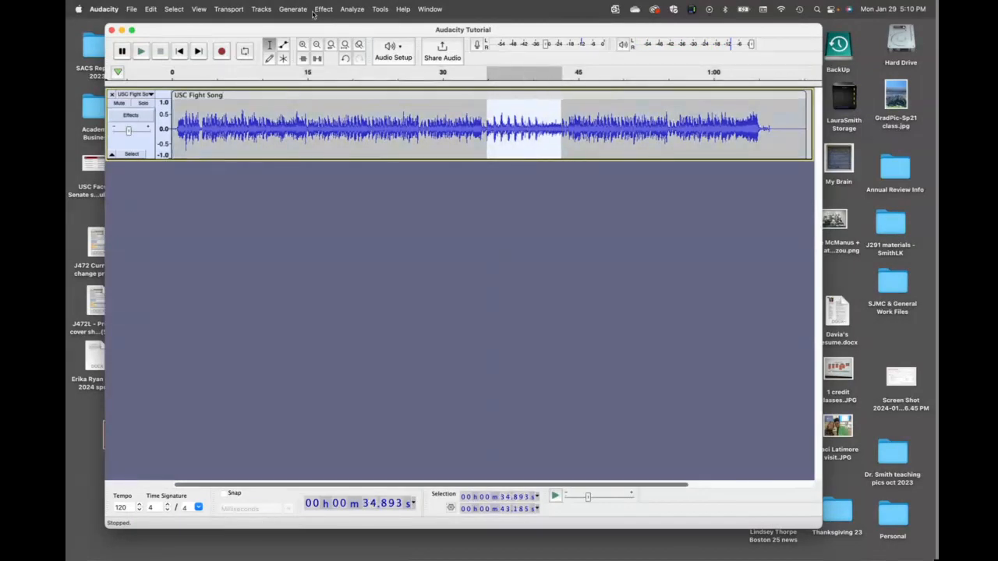
left_click(226, 8)
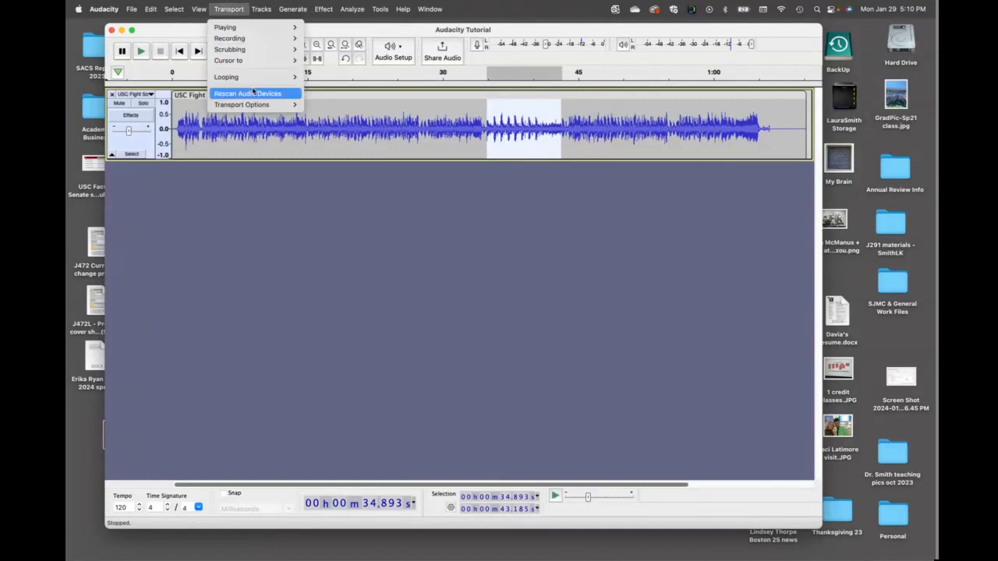
mouse_move(253, 79)
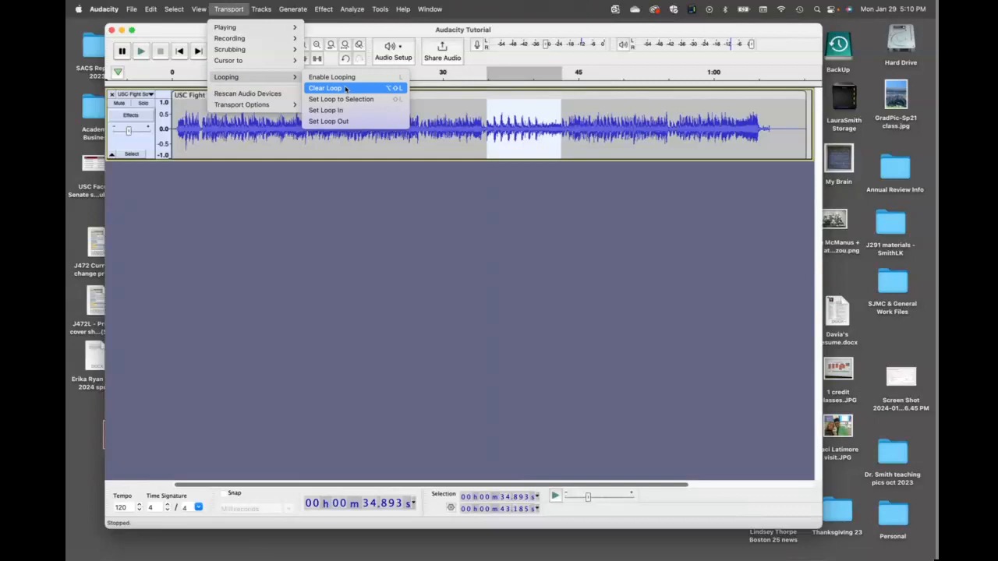
left_click(346, 88)
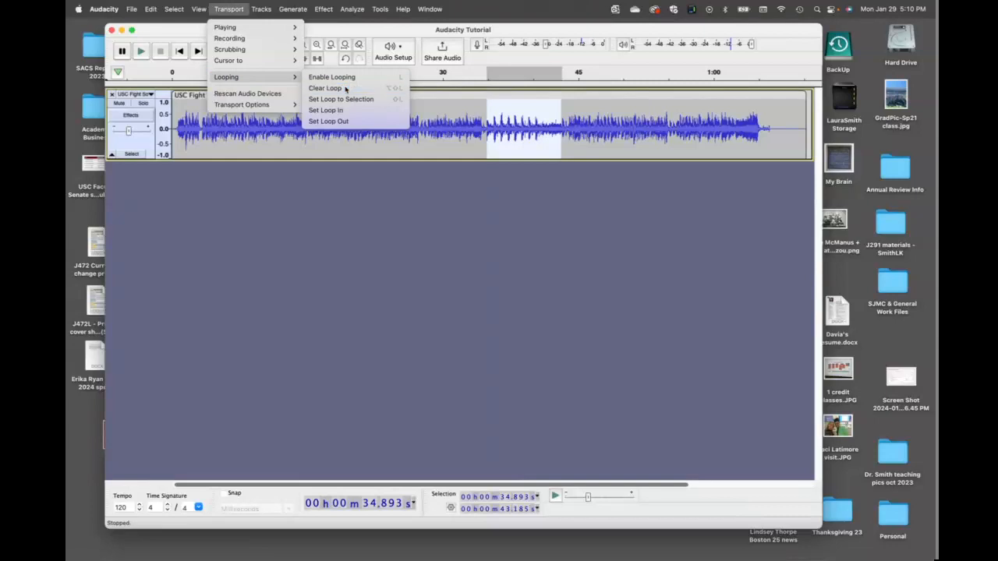
Step: Play from just before the selected passage, stop, clear the selection, and return the cursor to the track's start
left_click(471, 75)
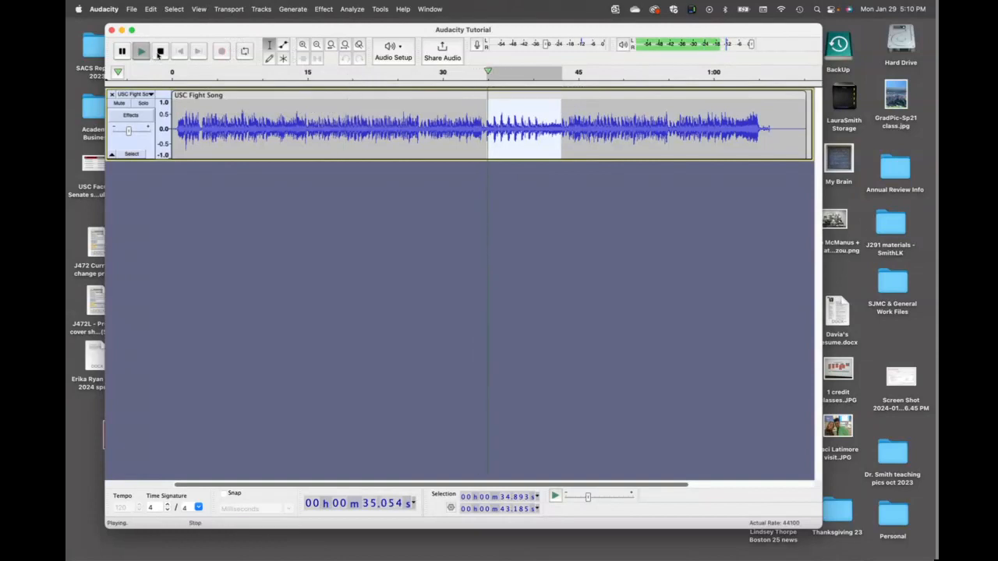
key("space")
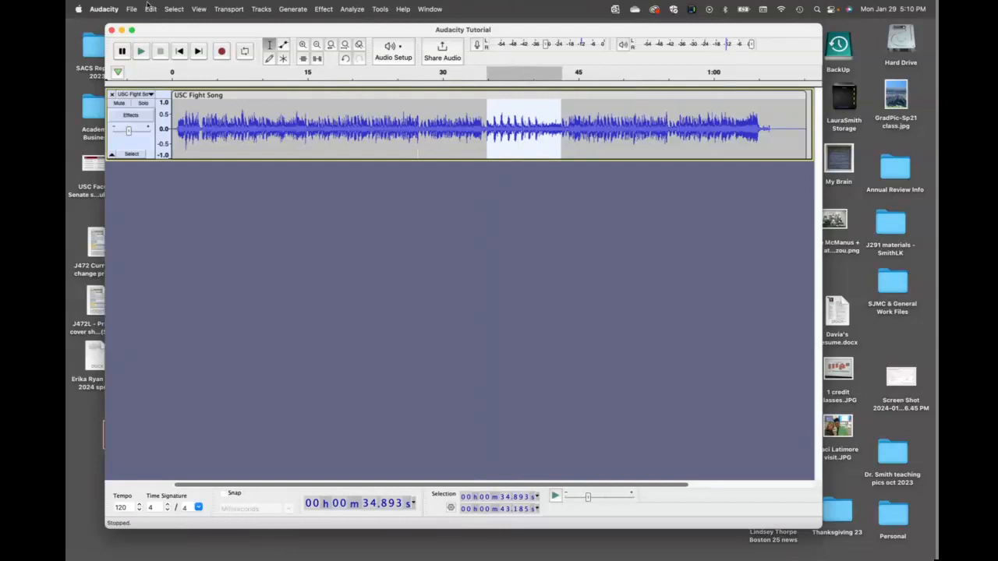
left_click(501, 115)
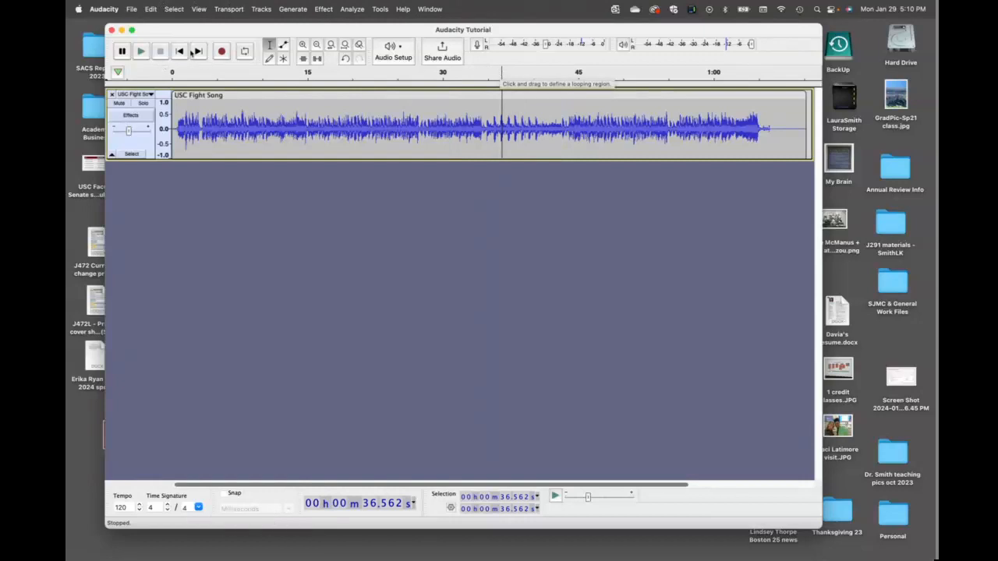
left_click(181, 52)
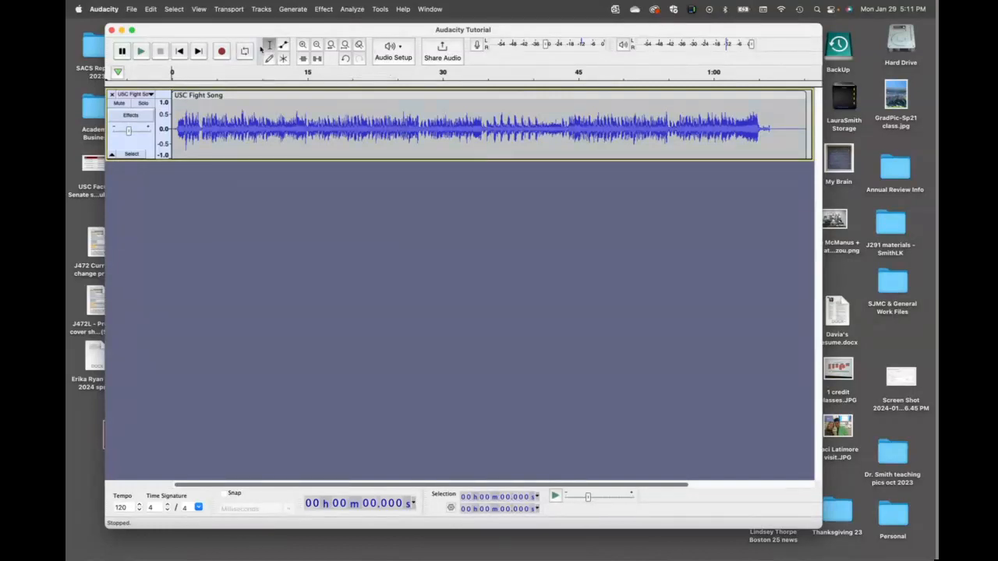
left_click(382, 10)
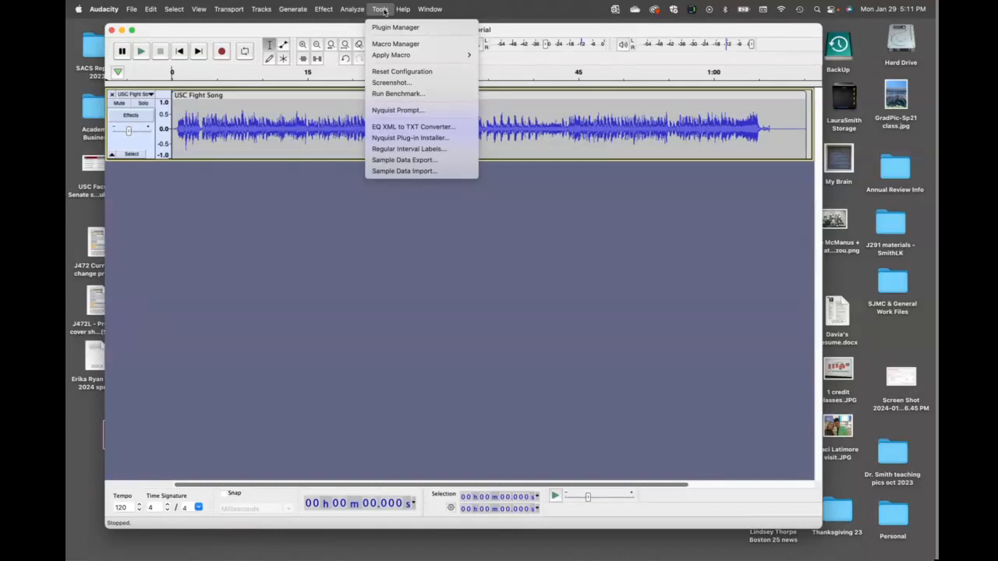
left_click(384, 12)
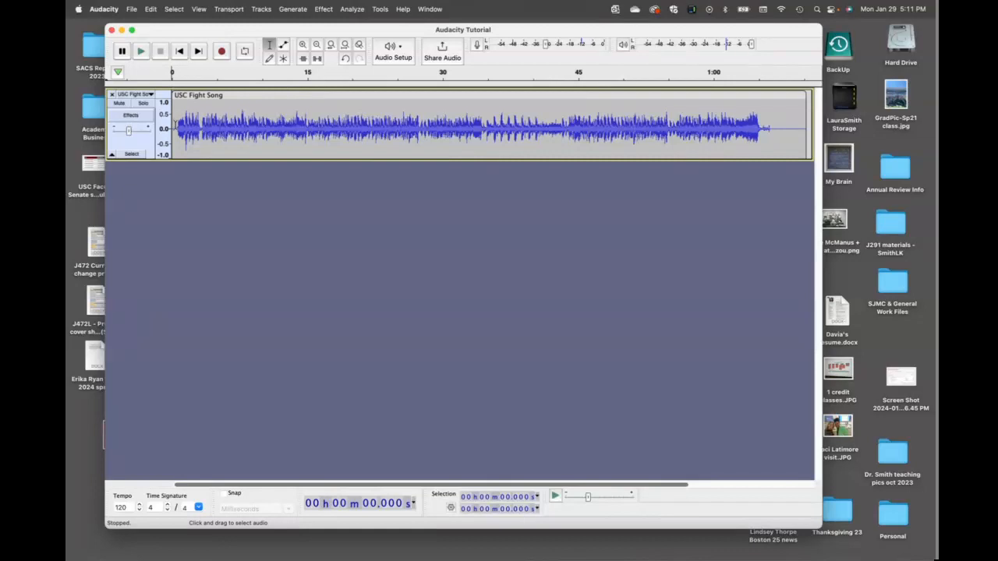
Step: Select the silence at the start of the USC Fight Song clip, from 0 to 0.652 seconds, and delete it
left_click(303, 44)
left_click(302, 44)
left_click(302, 44)
left_click(302, 45)
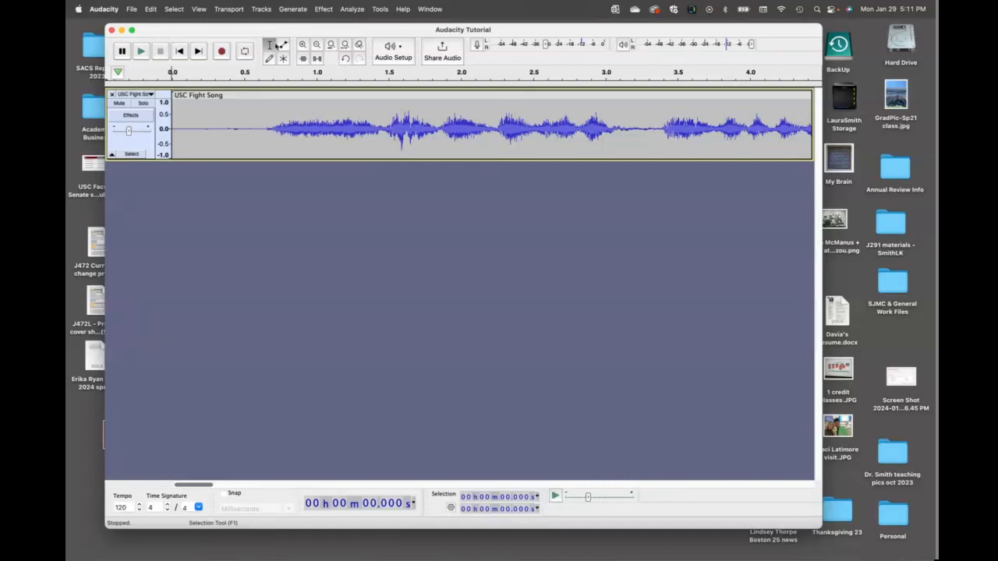
left_click(302, 44)
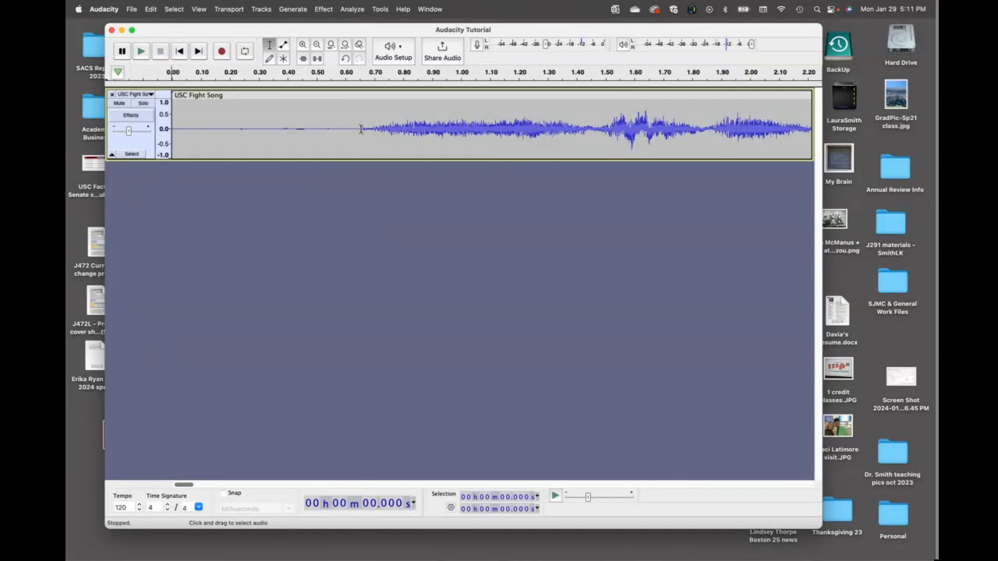
left_click_drag(359, 130, 163, 133)
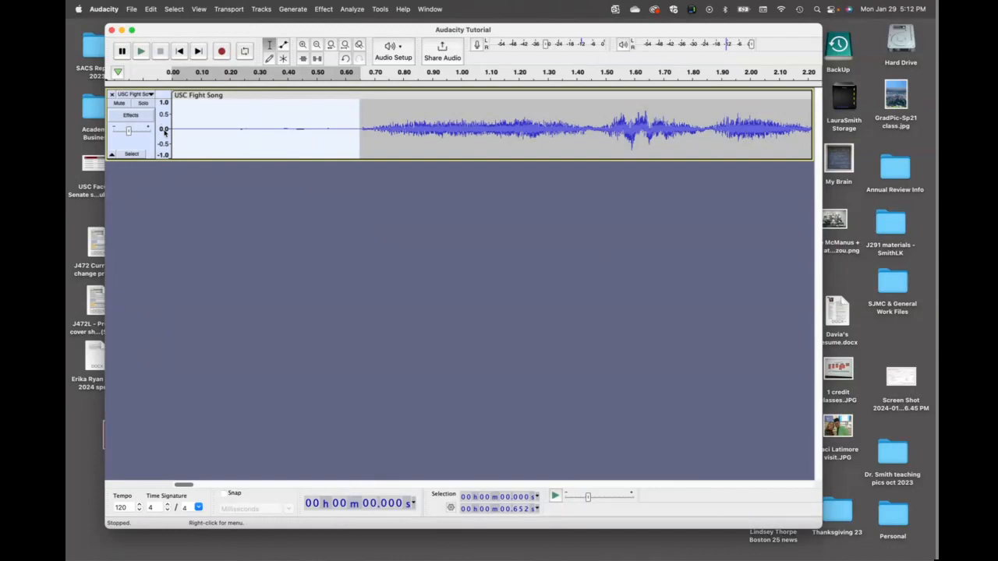
key("Delete")
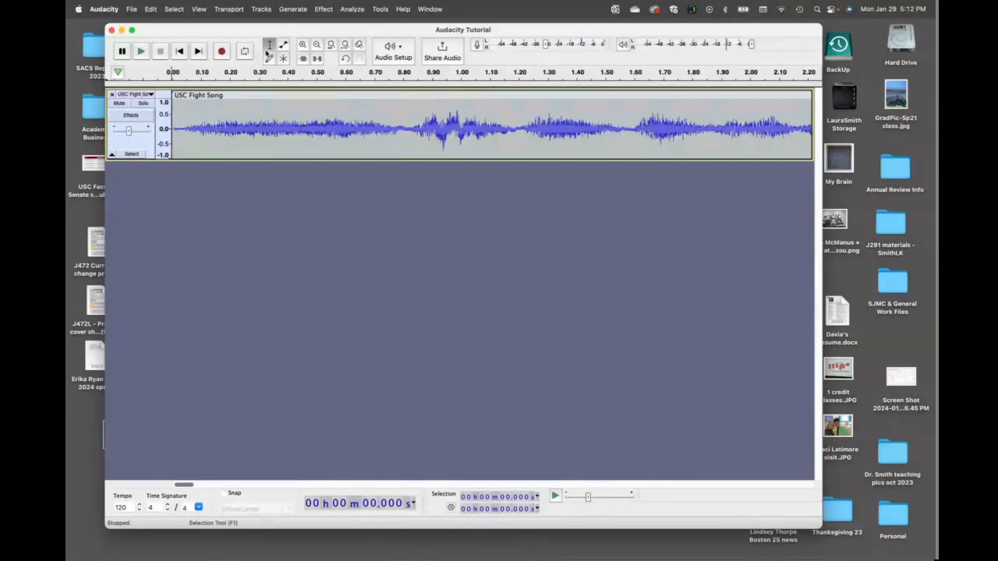
Step: Play the trimmed clip from its start for about 2.7 seconds, pause, and return the cursor to the start
left_click(141, 51)
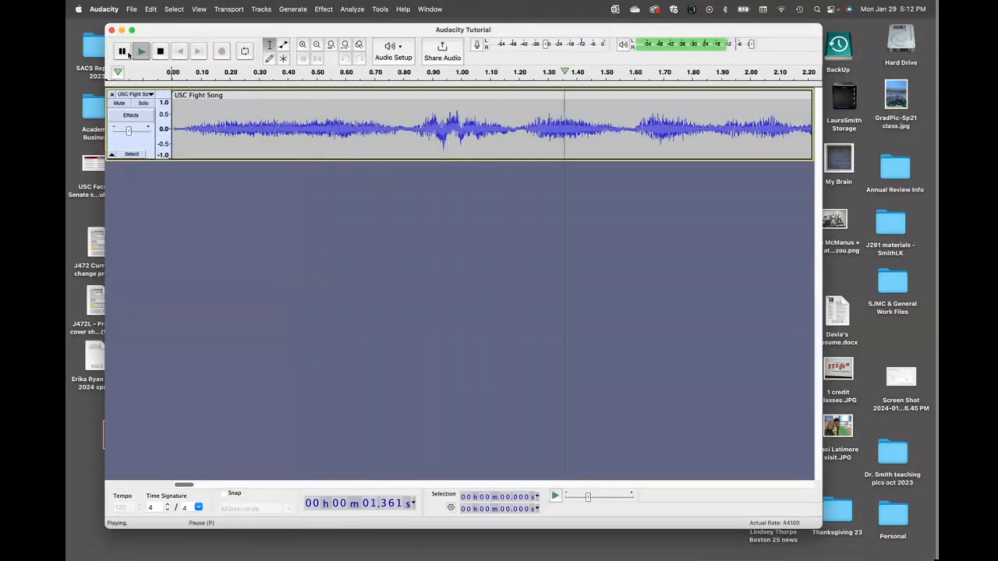
left_click(122, 51)
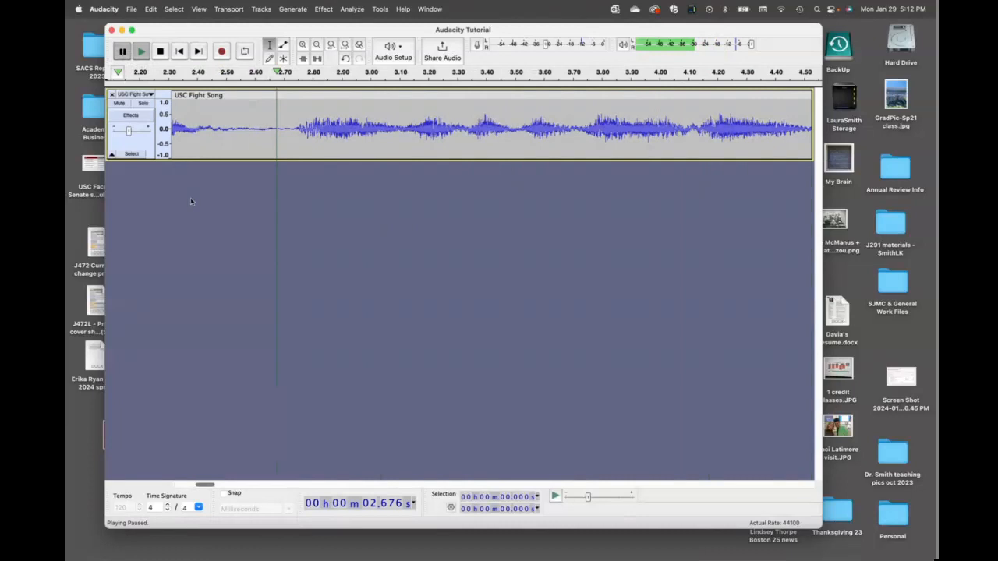
left_click(179, 51)
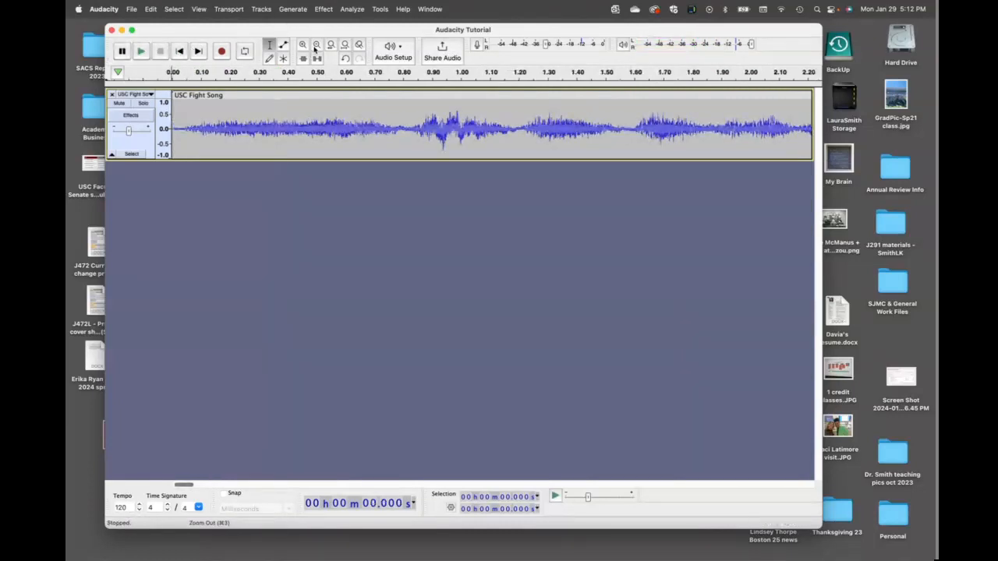
Step: Play the song from about 34 seconds, where the quieter passage begins, and pause at about 35.7 seconds
left_click(316, 45)
left_click(316, 45)
left_click(316, 45)
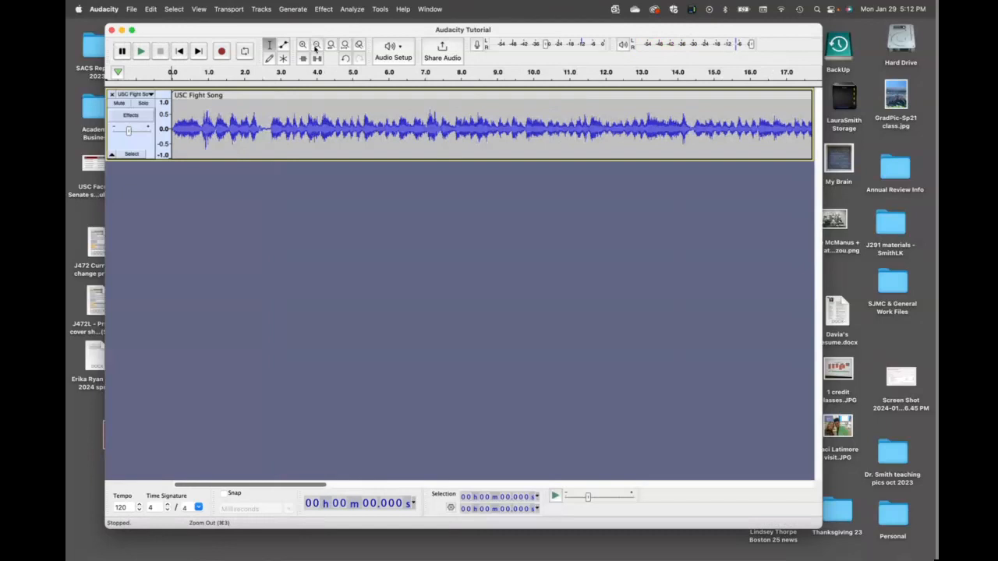
left_click(316, 45)
left_click(303, 45)
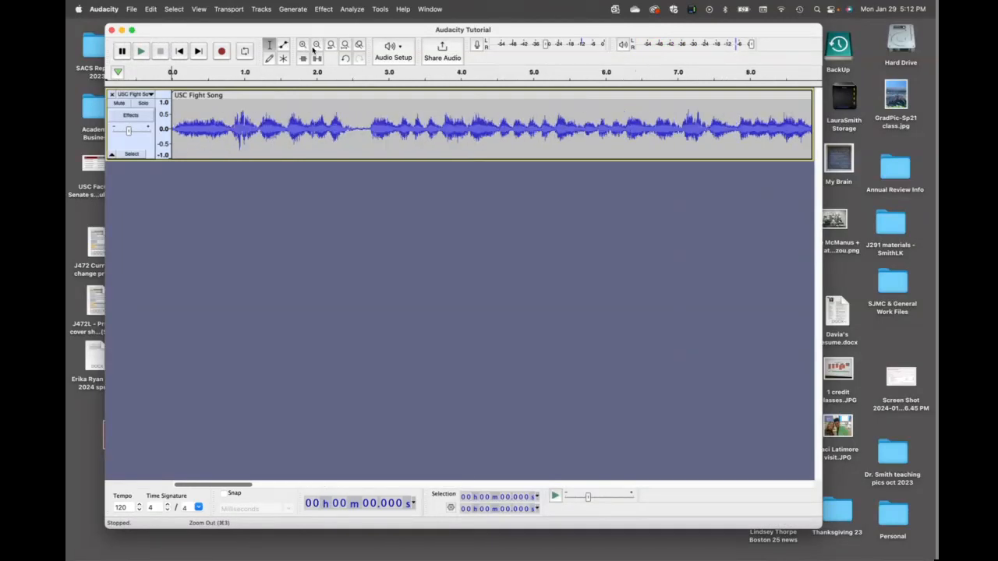
left_click(316, 45)
left_click(315, 46)
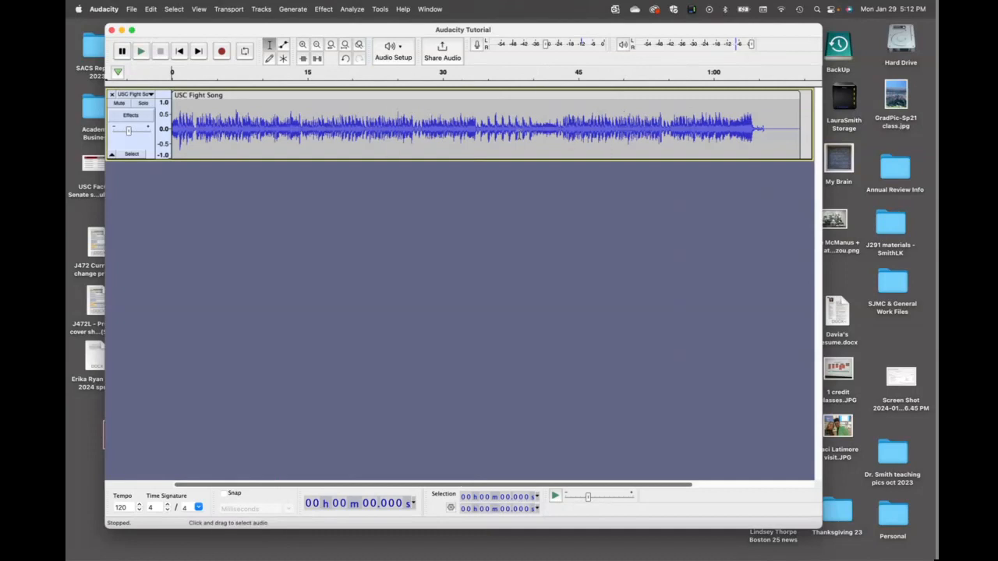
left_click(482, 75)
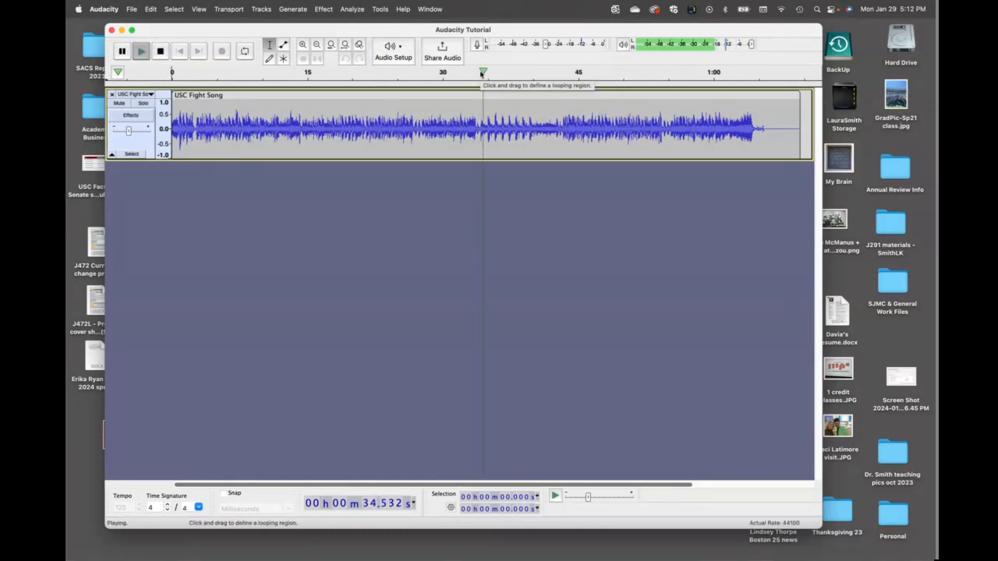
left_click(122, 51)
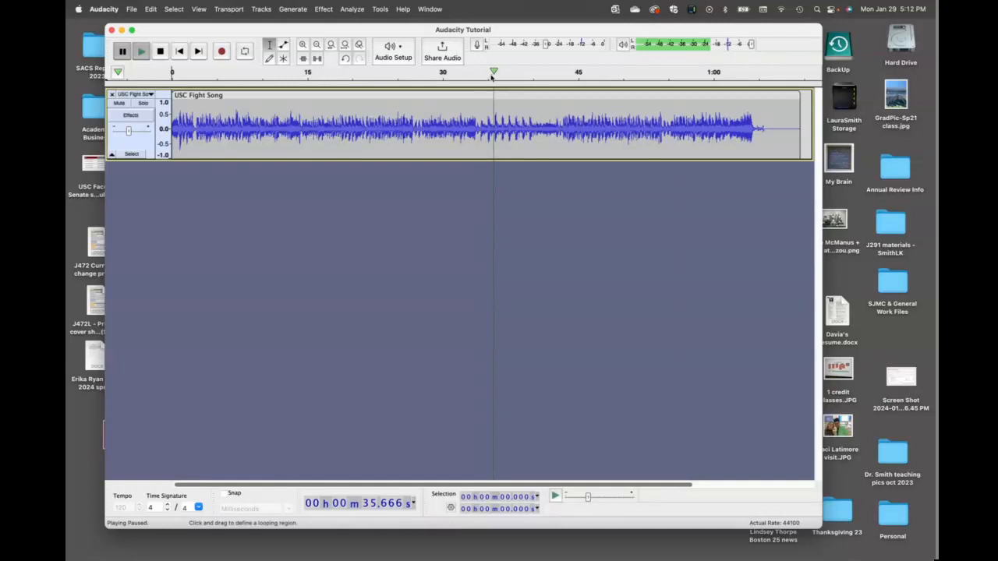
Step: Place the cursor at 43.254 seconds, at the end of the quieter passage, and play from there
left_click(302, 44)
left_click(303, 45)
left_click(302, 44)
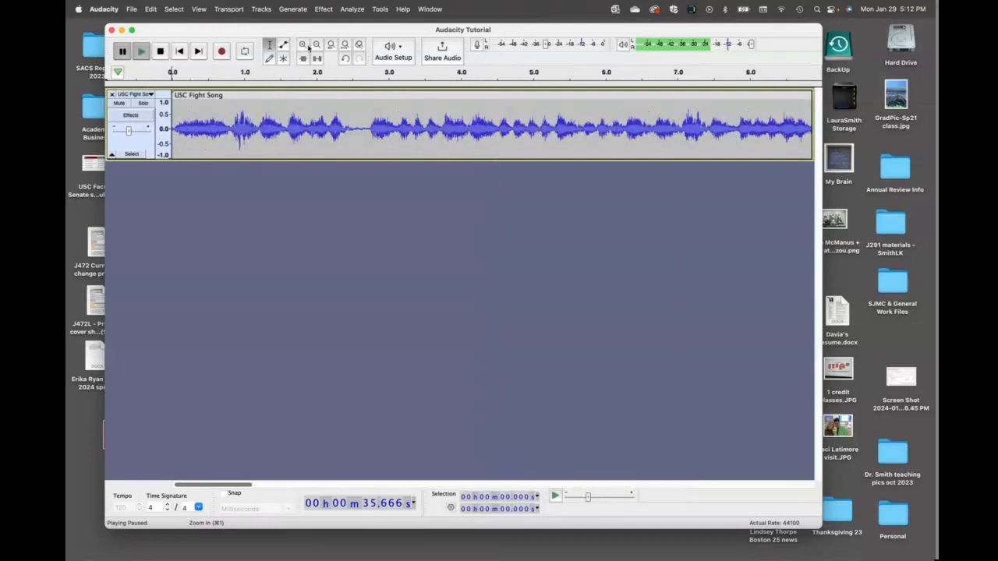
left_click_drag(236, 485, 588, 501)
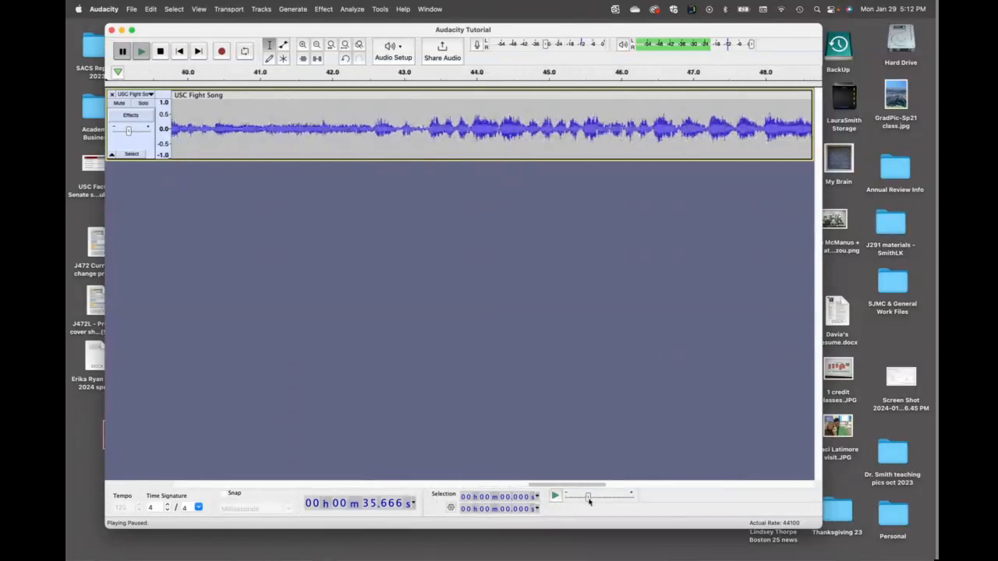
left_click(422, 126)
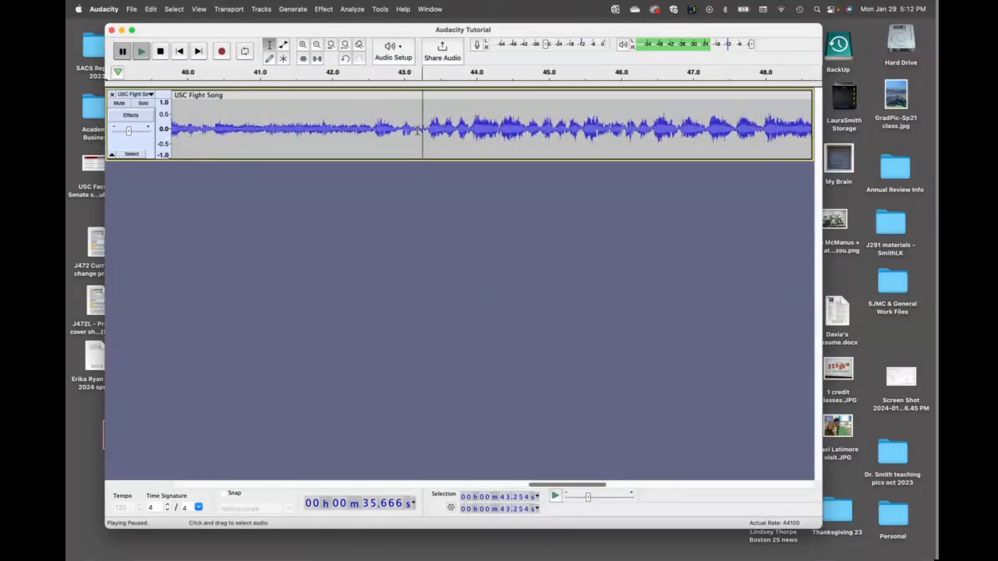
key("space")
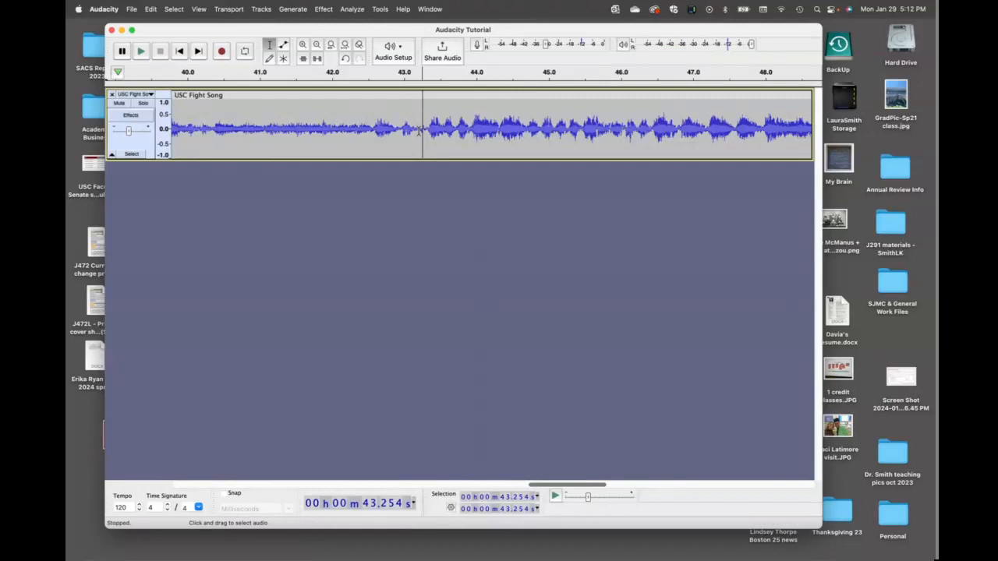
left_click(140, 50)
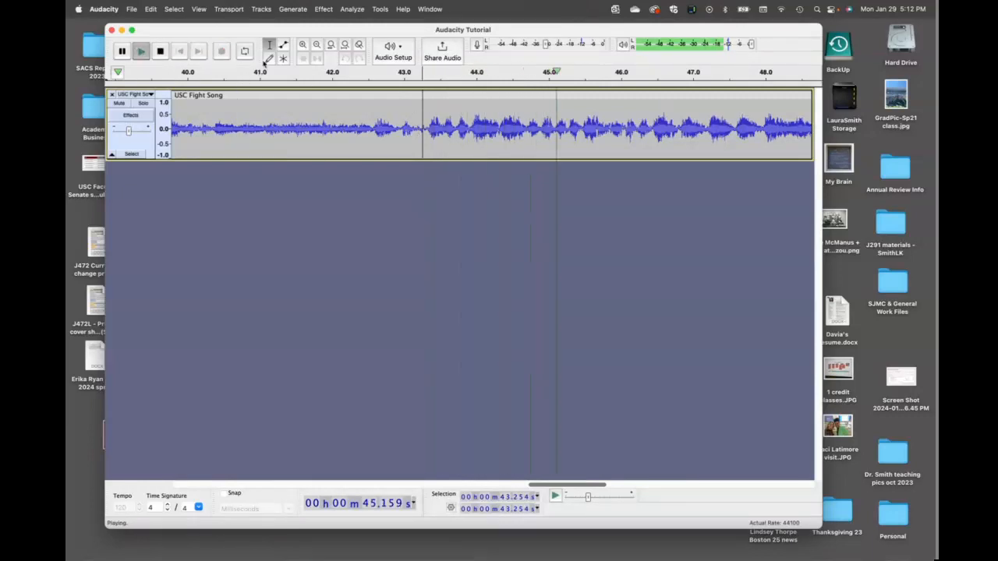
Step: Jump playback back to just before the quieter passage and pause at about 35.1 seconds
left_click(321, 46)
left_click(321, 46)
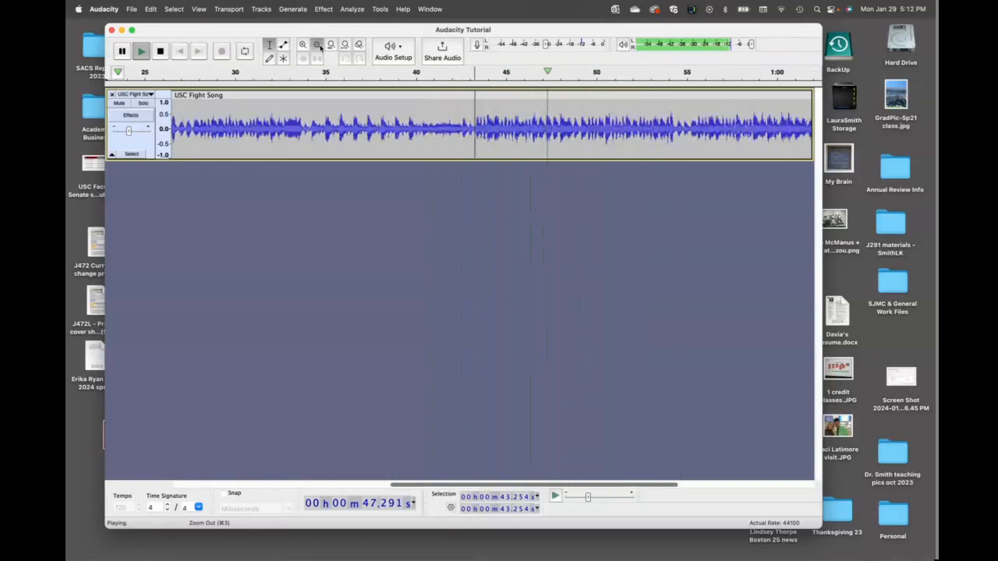
left_click(320, 46)
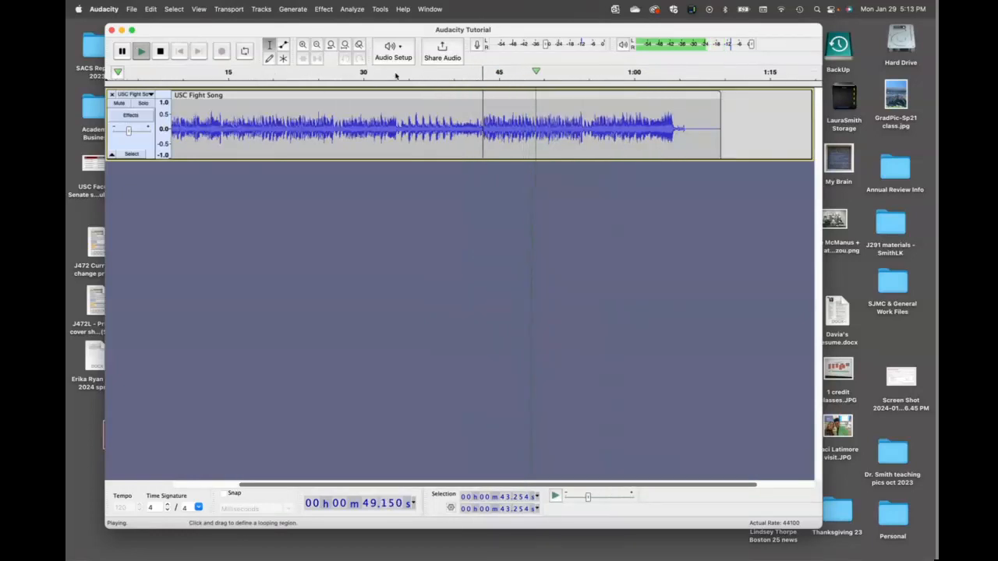
left_click(396, 72)
left_click(123, 51)
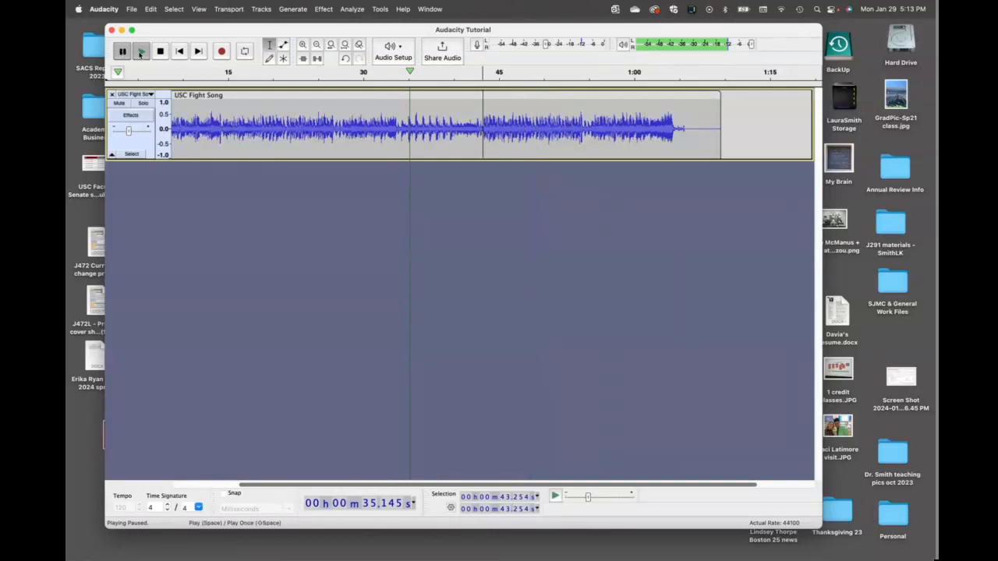
Step: Select the audio from the track's start to about 34.16 seconds, just before the quieter passage, and delete it
left_click(399, 125)
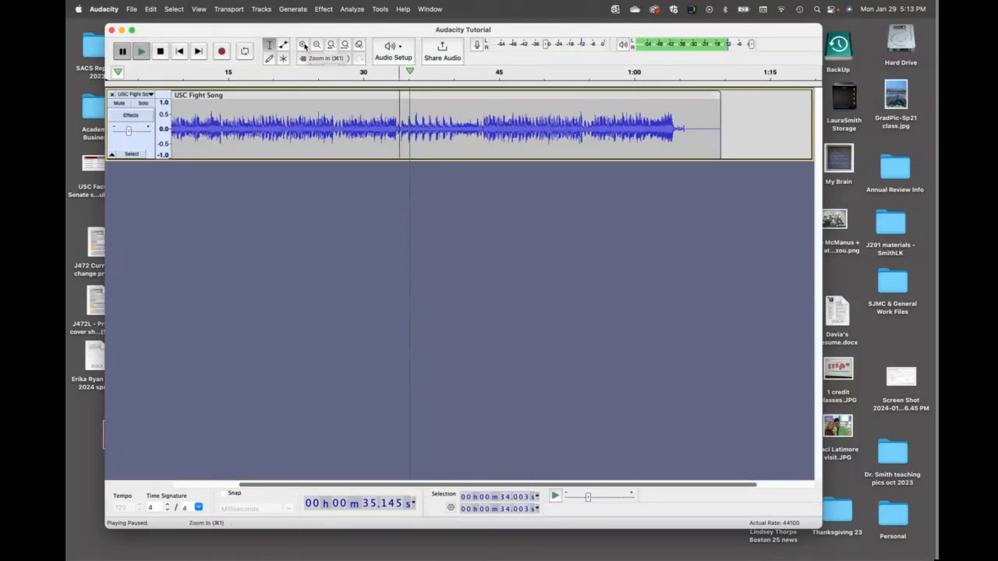
left_click(303, 45)
left_click(303, 44)
left_click(304, 45)
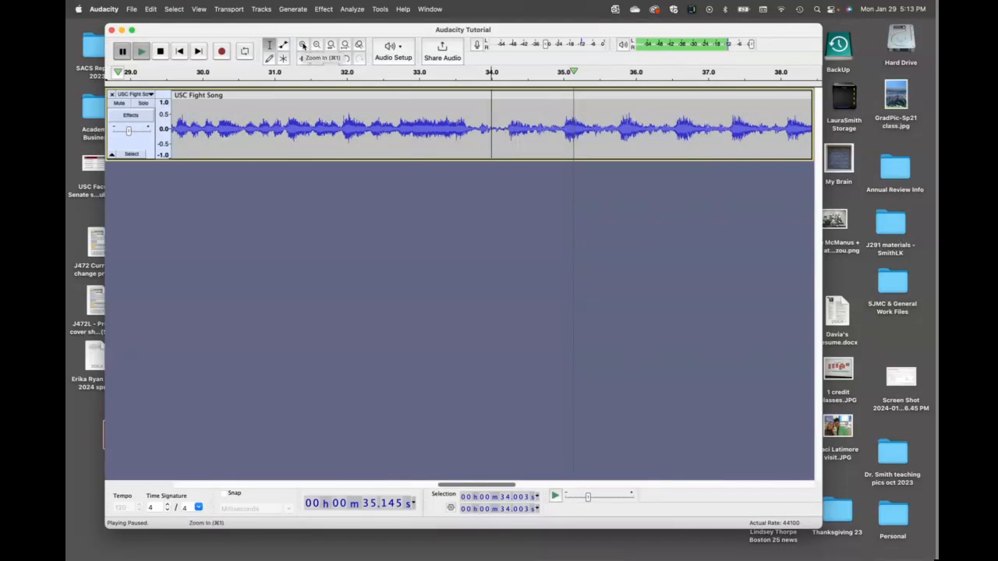
left_click(303, 46)
left_click(303, 46)
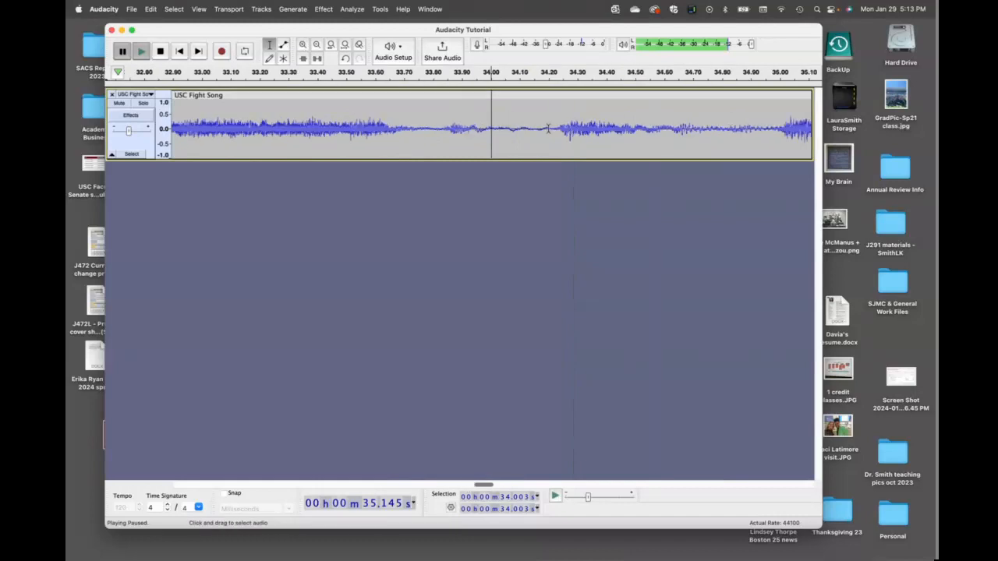
left_click_drag(537, 131, 67, 110)
left_click(317, 44)
left_click(317, 45)
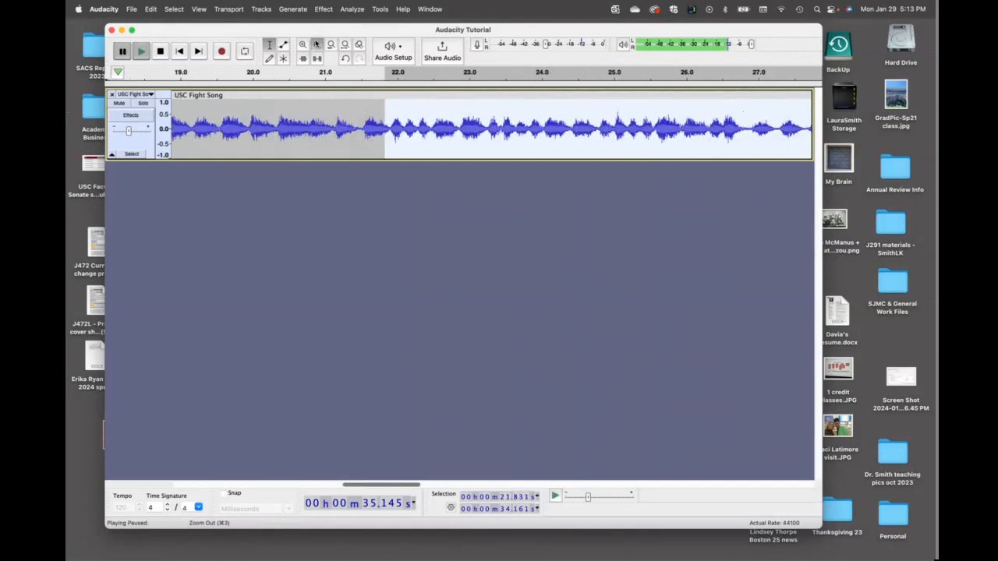
left_click(317, 44)
left_click(316, 44)
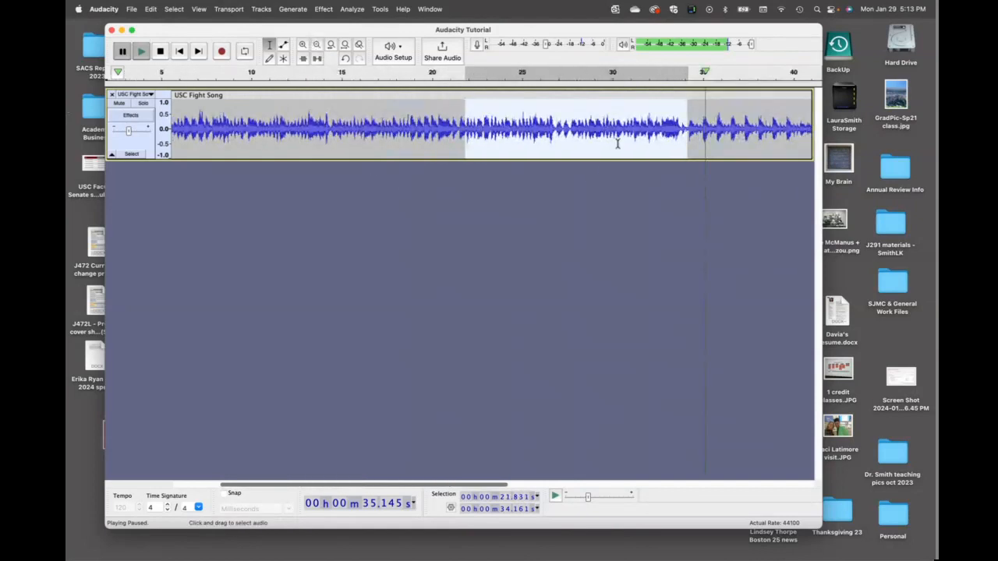
left_click(650, 191)
left_click_drag(686, 125, 68, 113)
key("Delete")
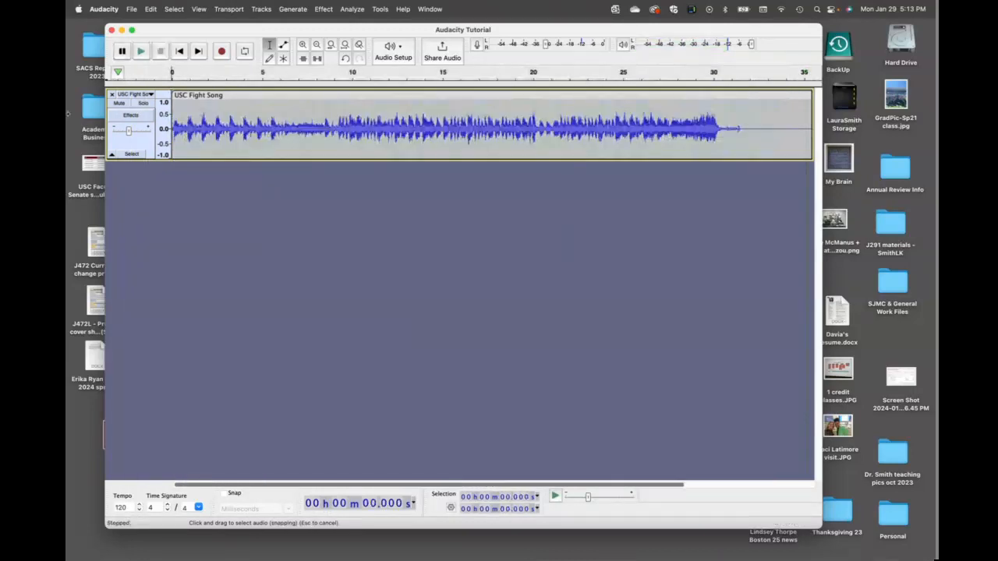
Step: Play the shortened track from its start, stop, replay about the first 2 seconds, and return the cursor to the start
key("space")
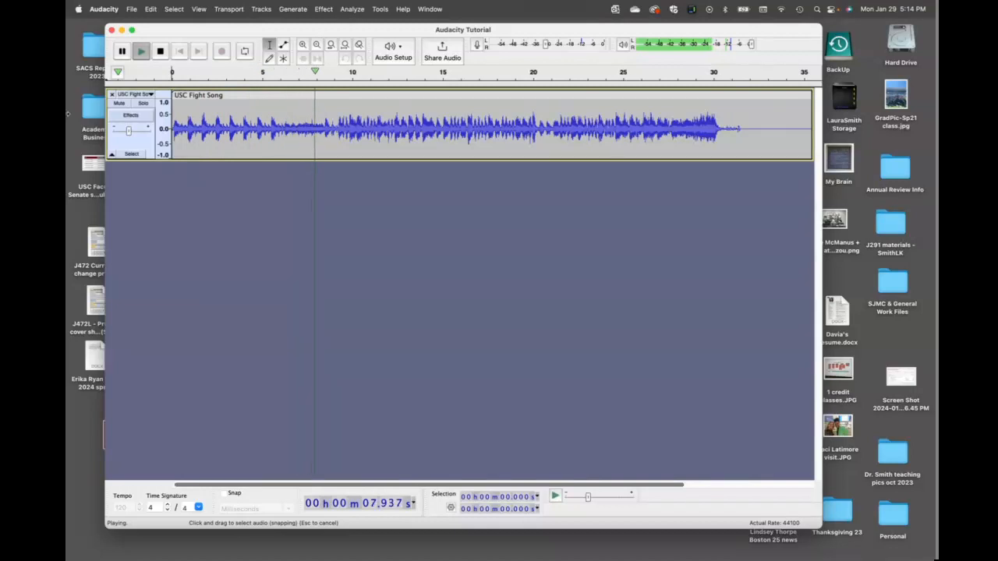
key("space")
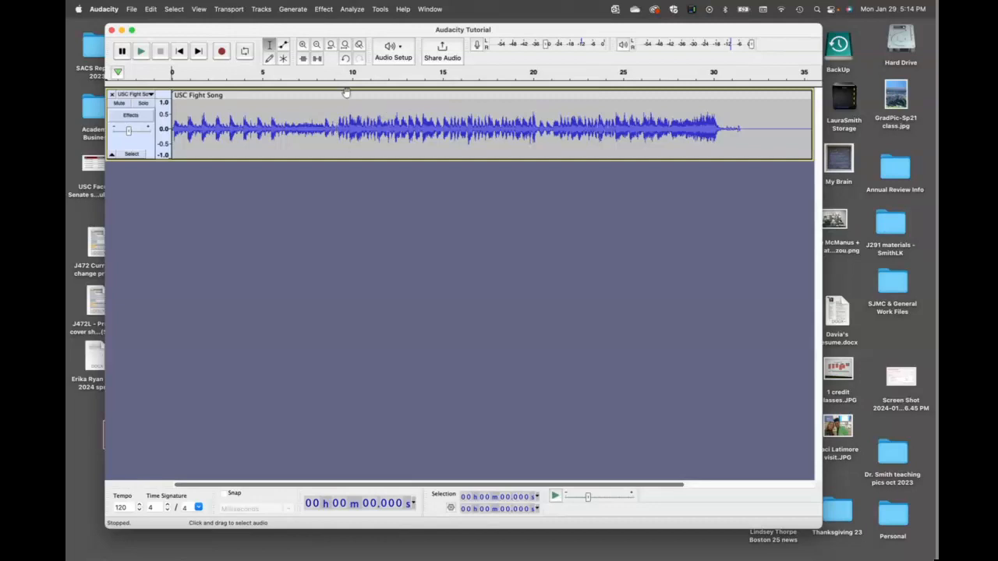
left_click(141, 51)
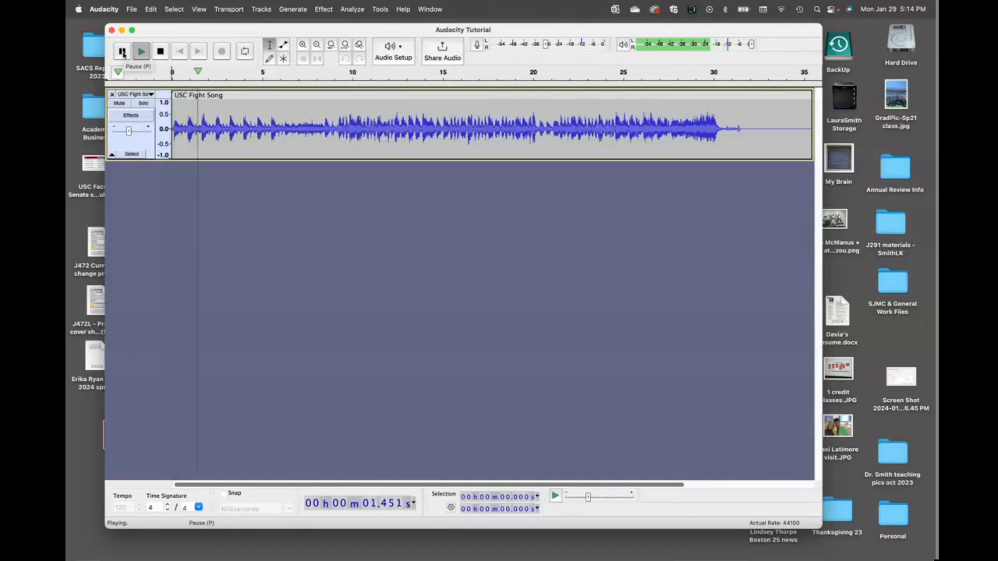
left_click(123, 51)
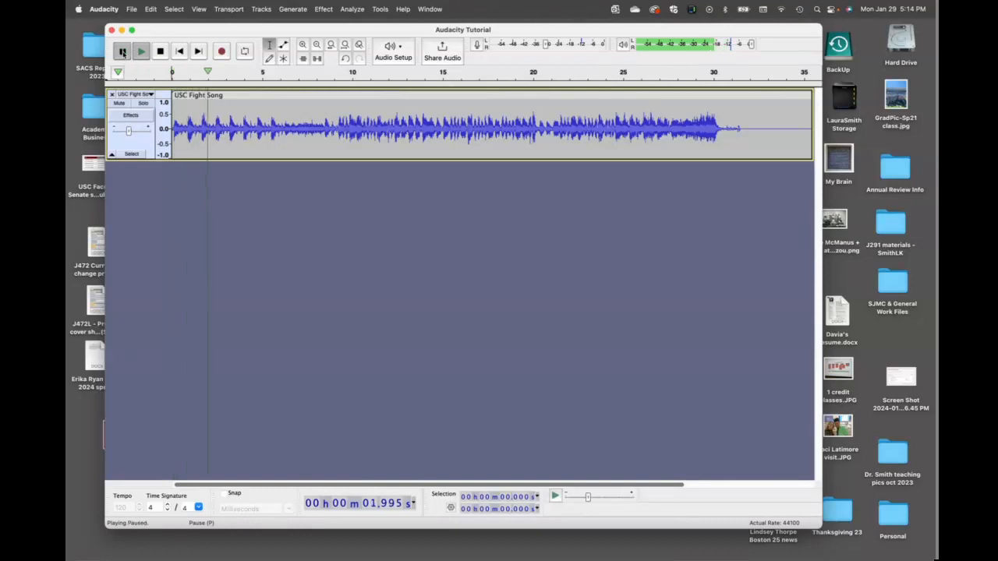
left_click(179, 51)
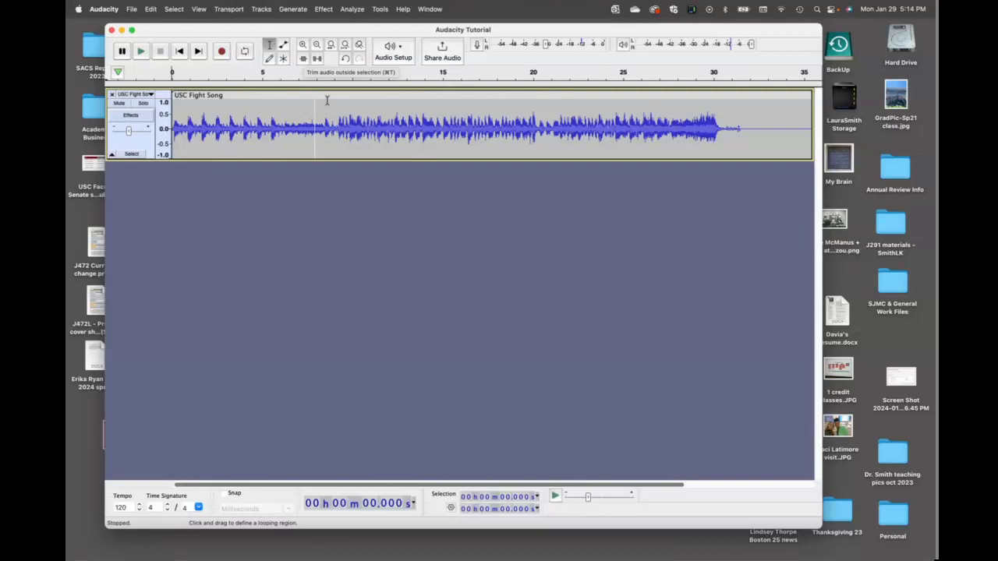
Step: Cut the USC Fight Song audio from the track's start to about 9.18 seconds
left_click_drag(337, 125, 169, 125)
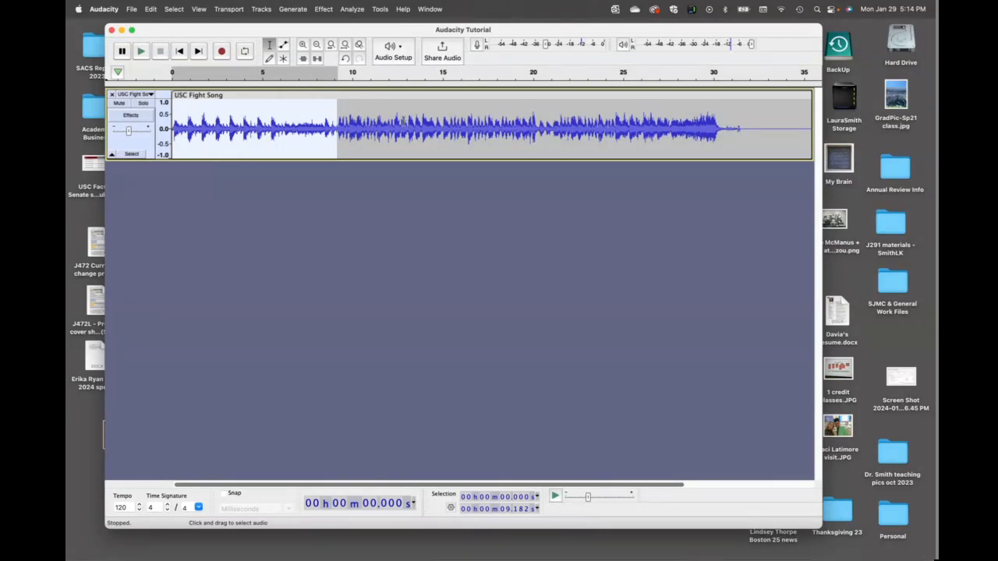
left_click(152, 7)
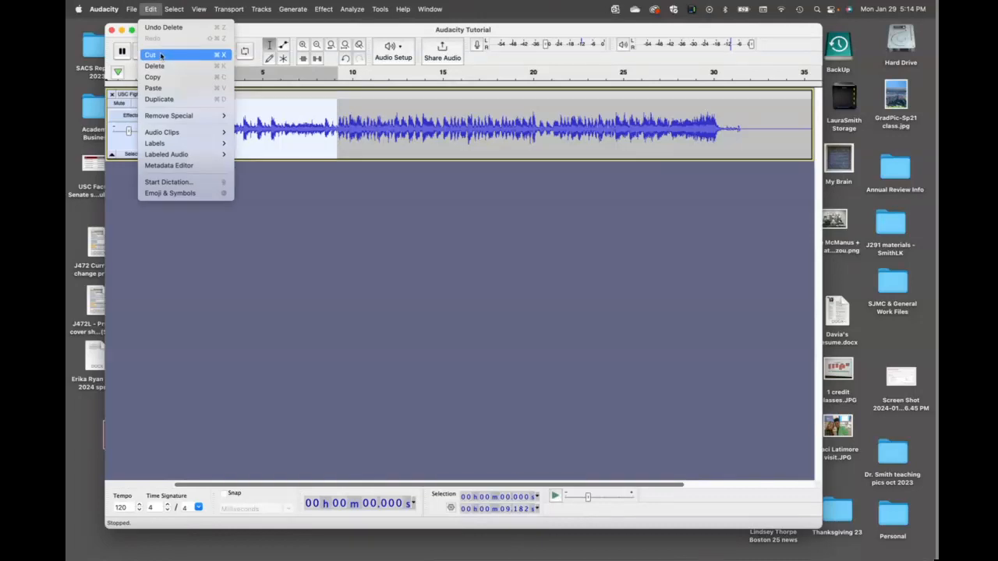
left_click(161, 54)
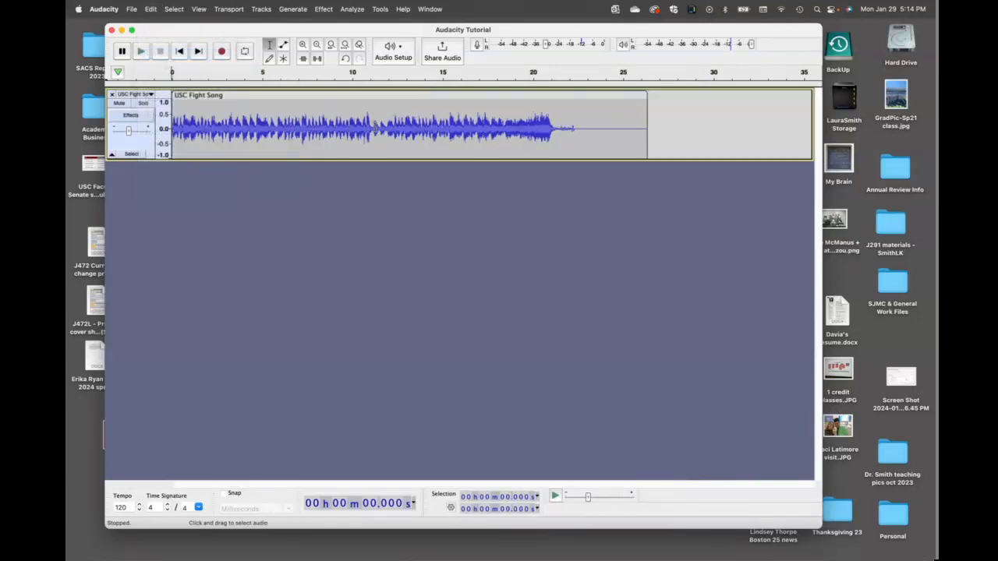
Step: Paste the cut passage into the USC Fight Song track at about 11.1 seconds
left_click(372, 124)
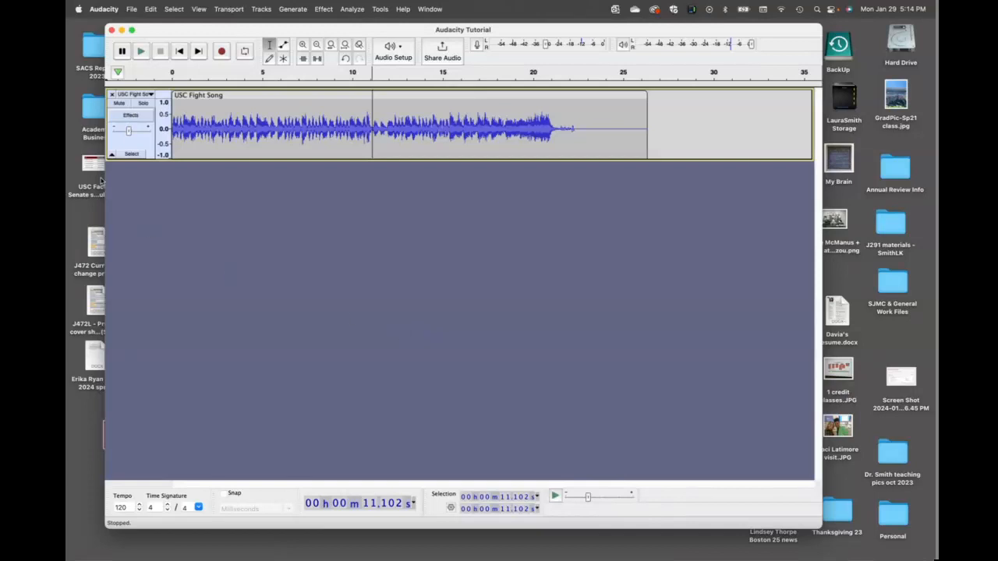
left_click(150, 9)
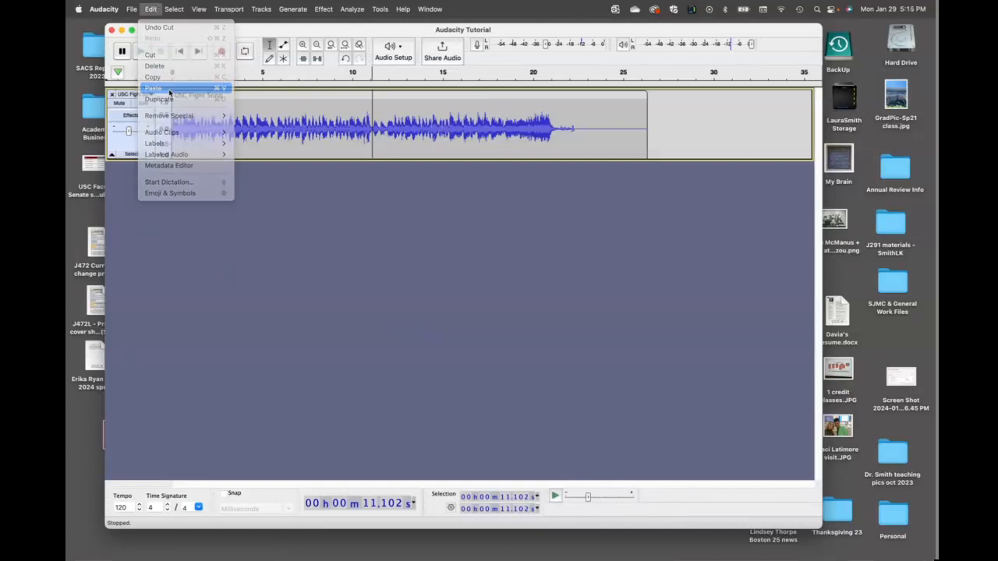
left_click(169, 89)
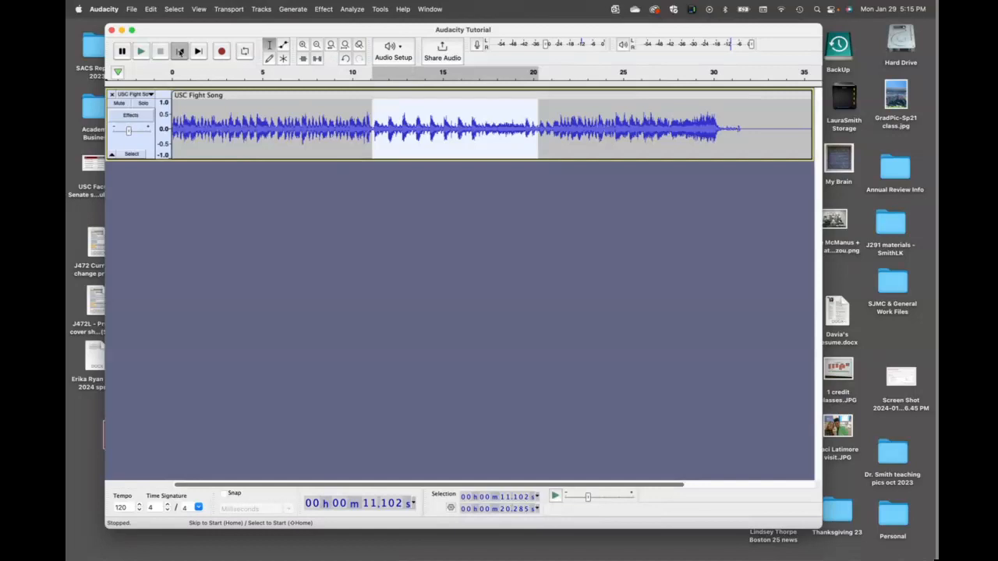
Step: Play the rearranged track from its start and pause at about 16 seconds, within the pasted passage
left_click(179, 51)
left_click(140, 51)
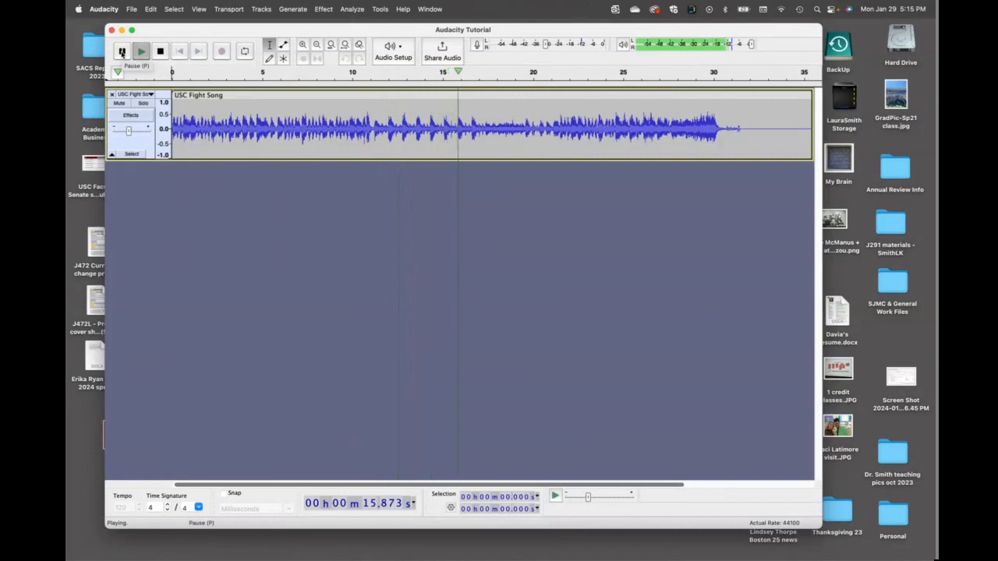
left_click(122, 51)
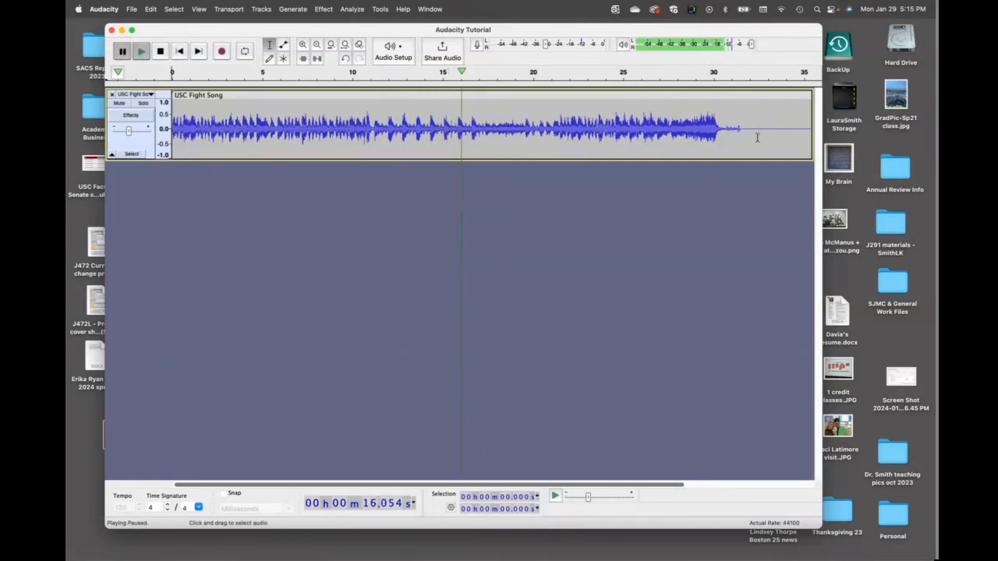
Step: Delete the audio from about 20 to 32.25 seconds, and the silent remainder of the track after about 20.1 seconds
left_click_drag(754, 131, 534, 133)
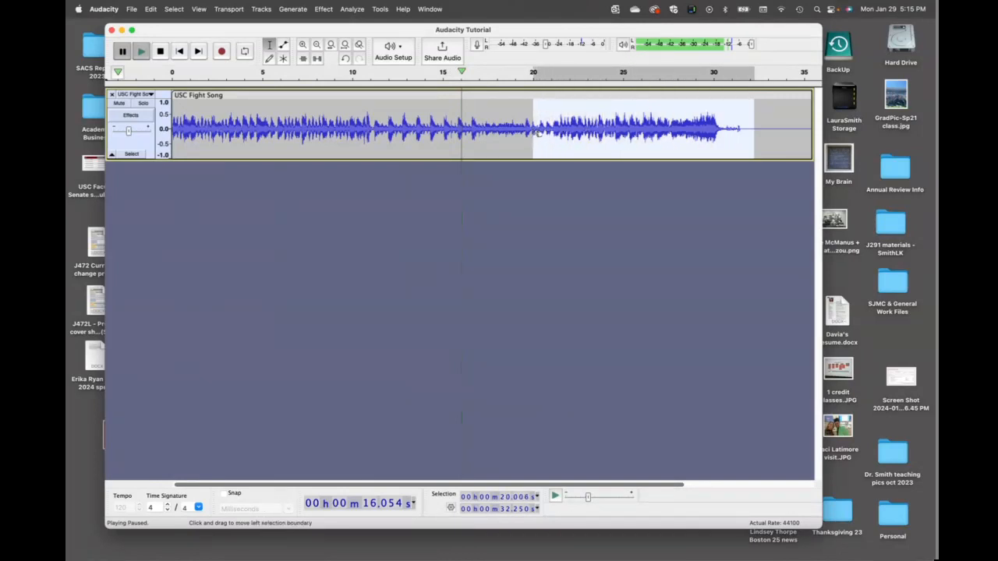
key("Delete")
left_click_drag(612, 134, 536, 133)
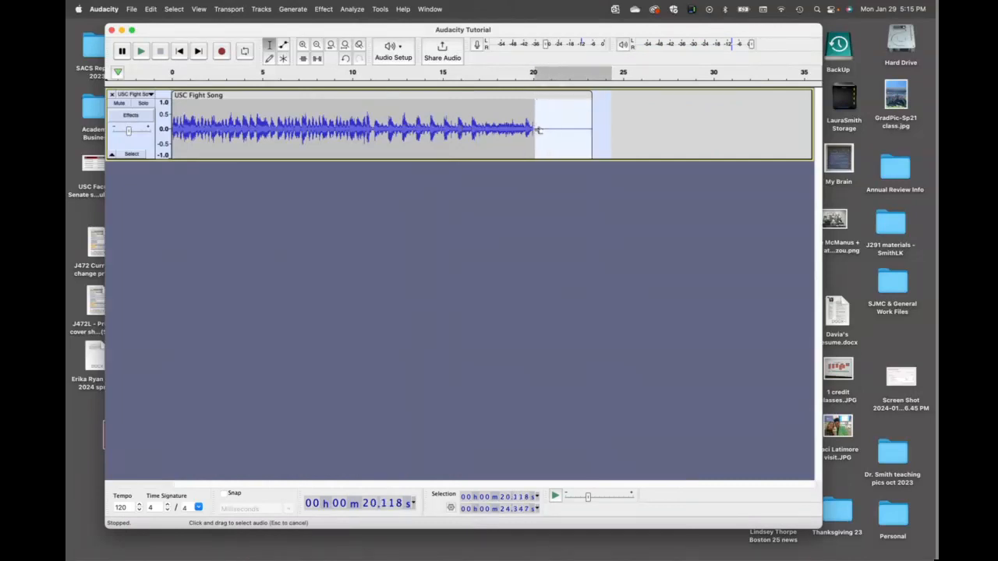
key("Delete")
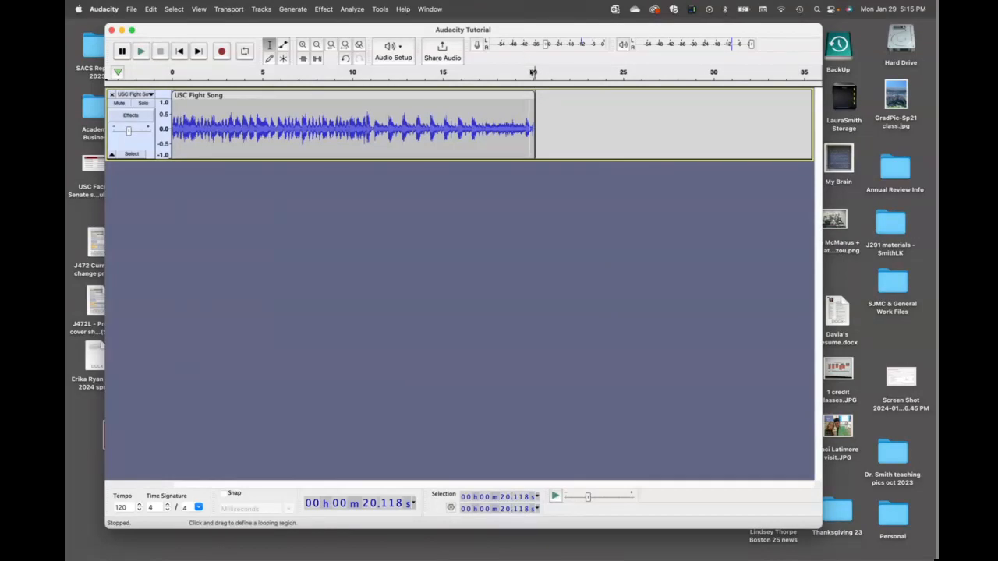
Step: Play the end of the trimmed track from about 19.4 seconds in a closer view
left_click(303, 47)
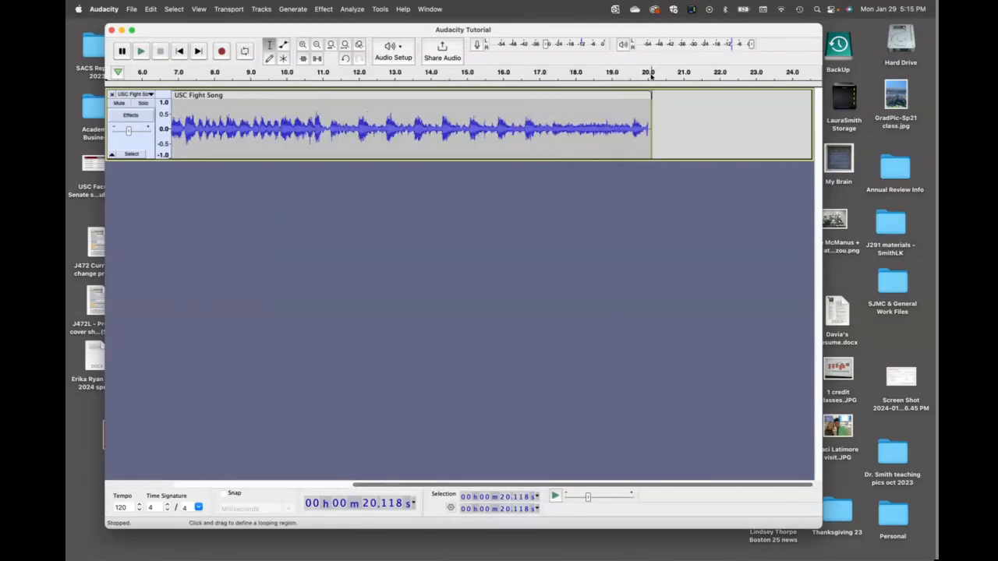
left_click(303, 45)
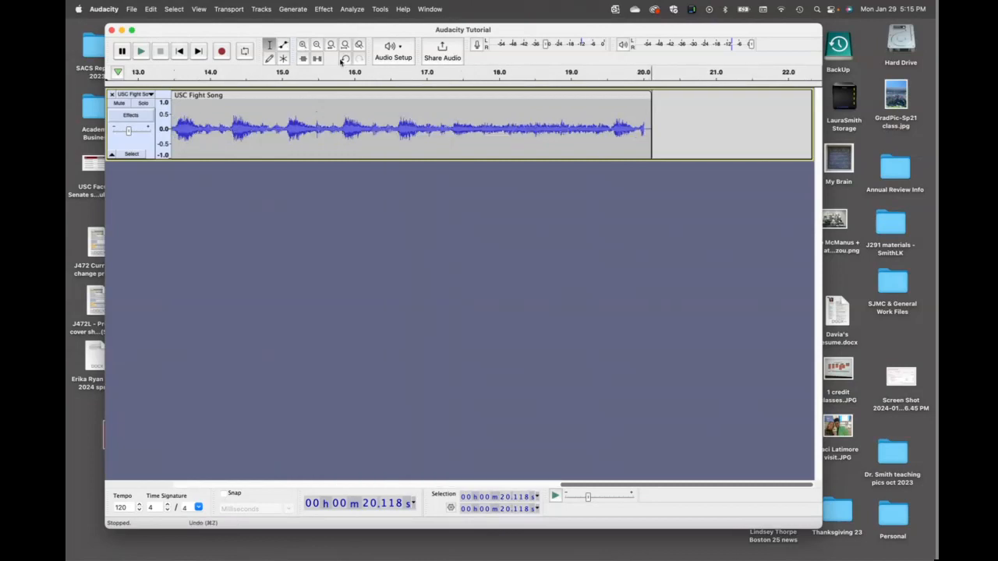
left_click(601, 74)
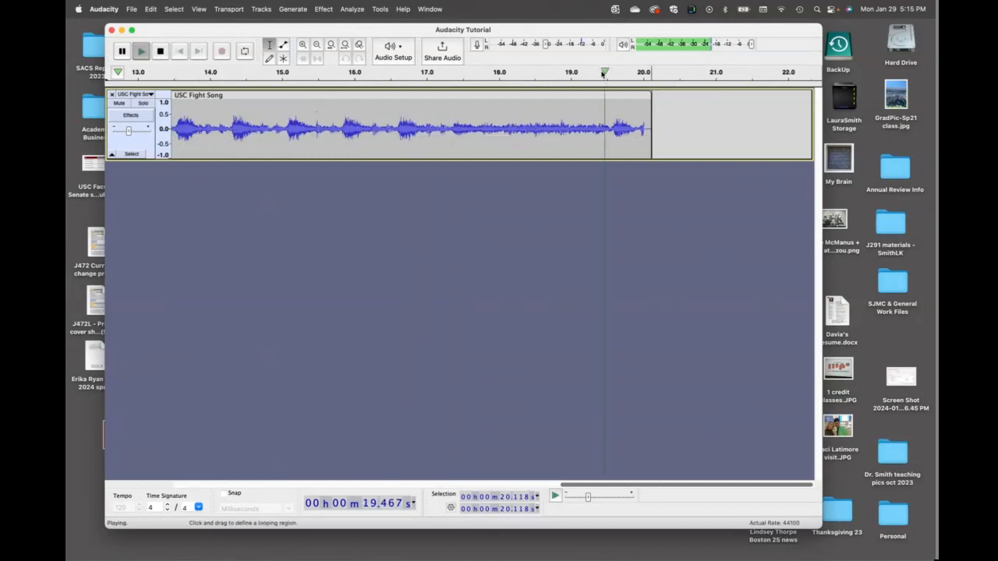
Step: Delete the last sliver of audio, selecting from about 20.29 back to 19.92 seconds, and check the ending
left_click(664, 127)
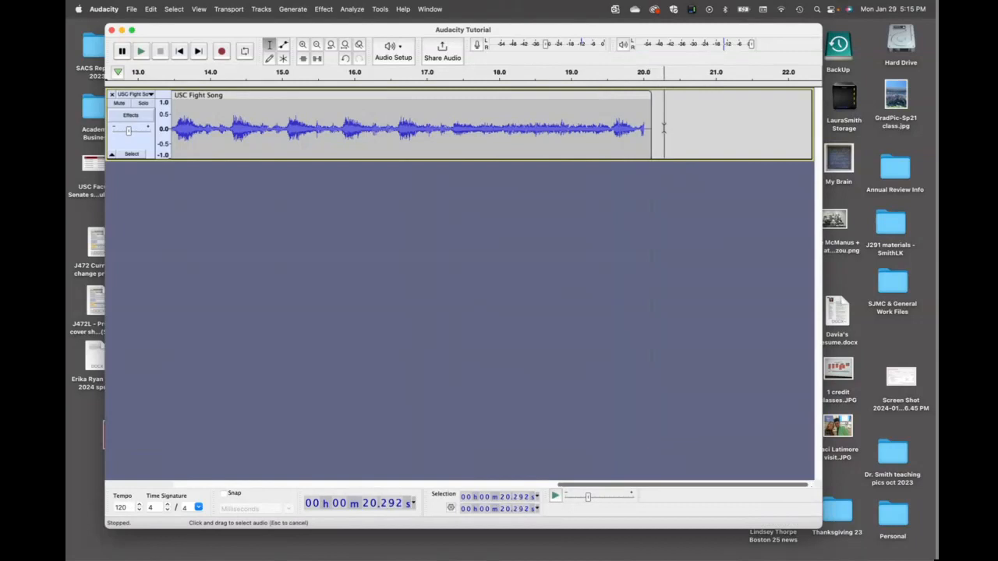
left_click_drag(663, 128, 639, 128)
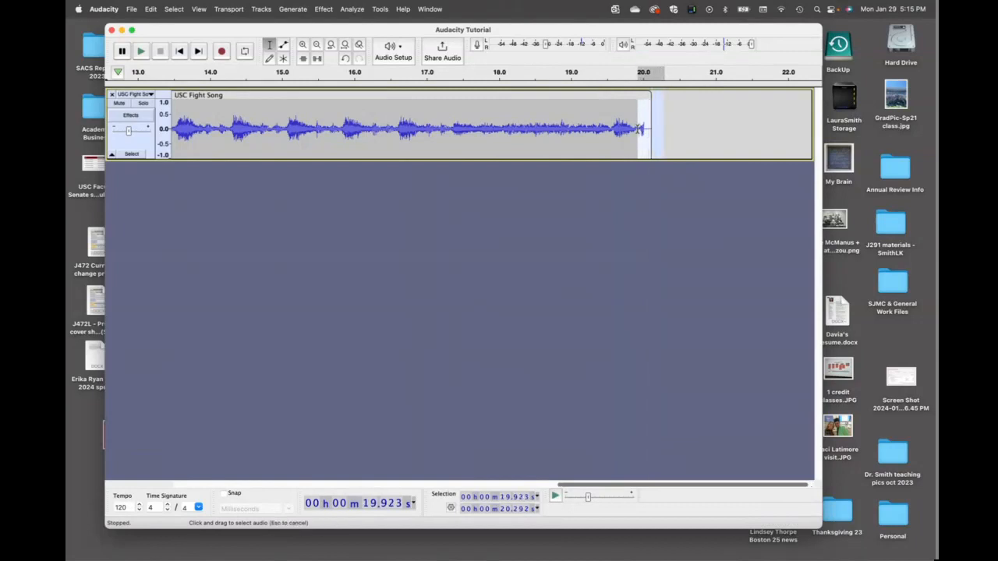
key("BackSpace")
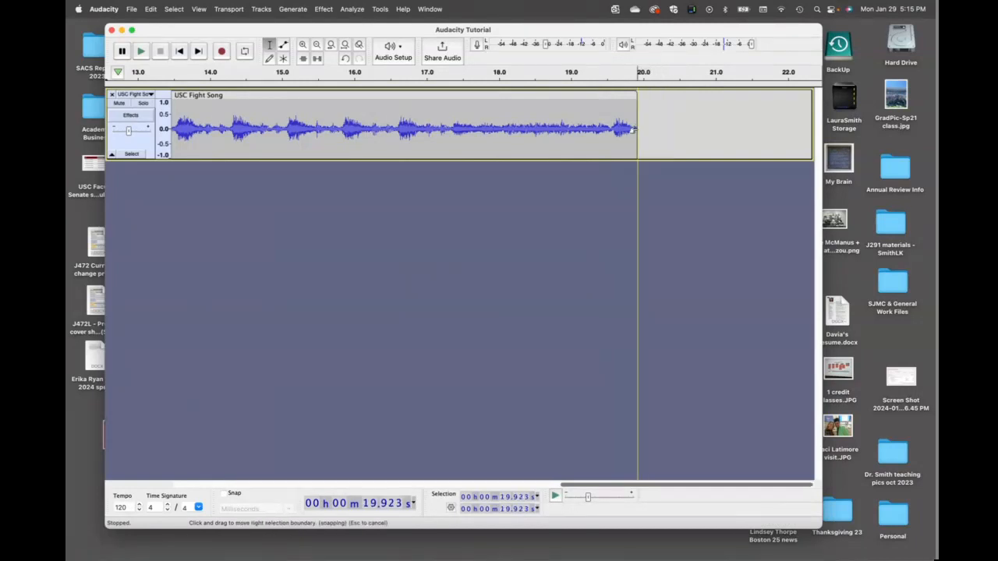
left_click(586, 72)
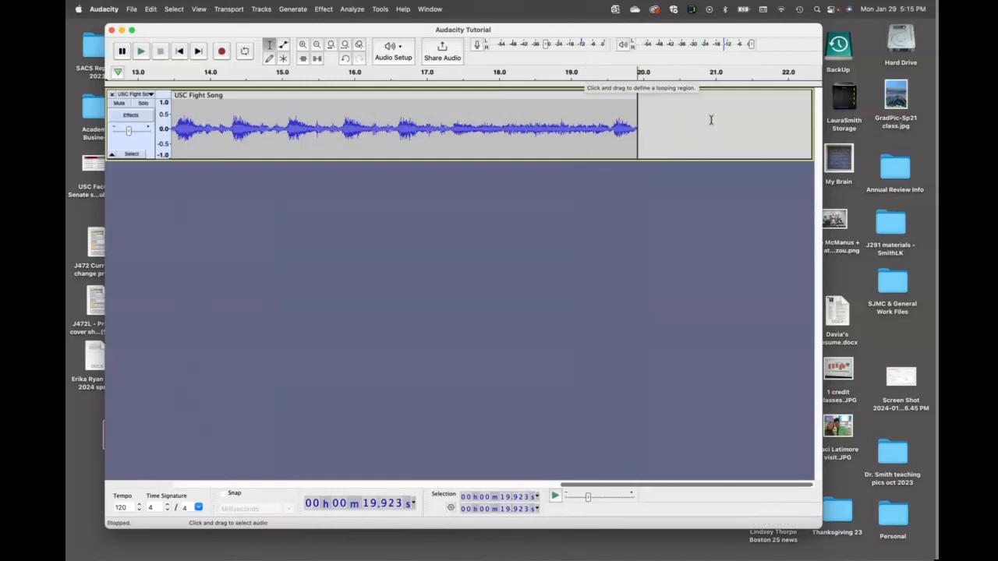
Step: Undo the deletion of the sliver at the track's end and check the ending from about 19.4 seconds
left_click(152, 9)
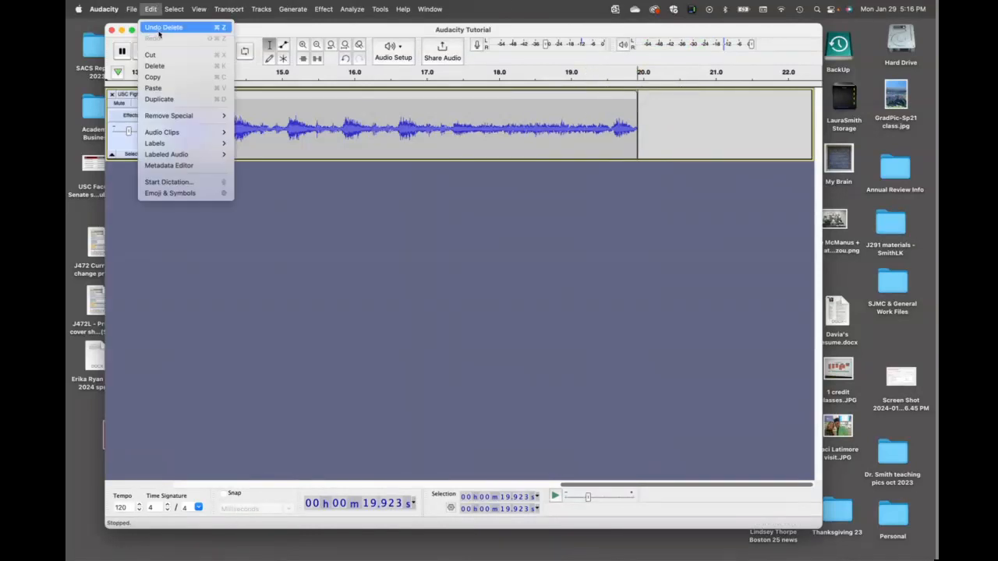
left_click(158, 31)
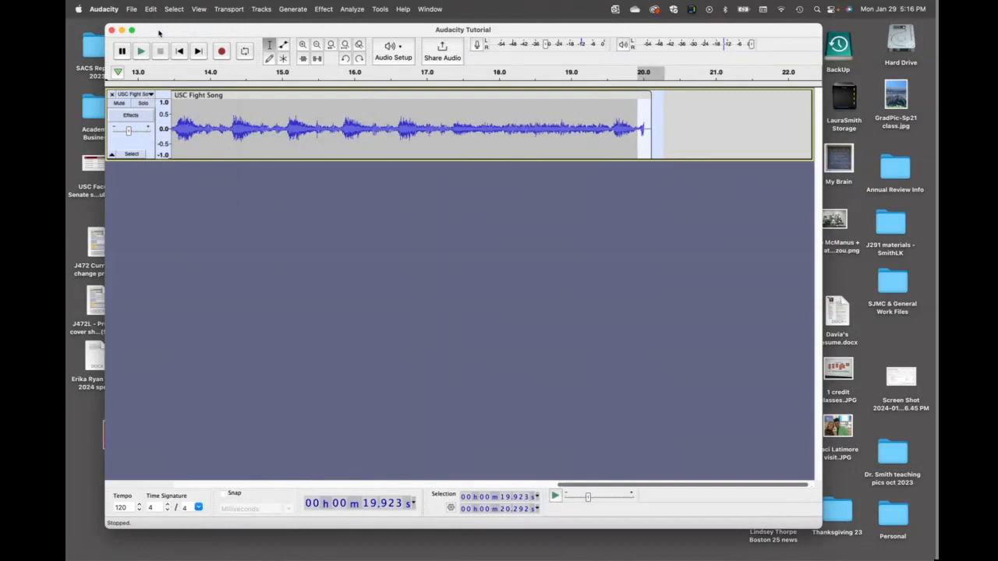
left_click(599, 72)
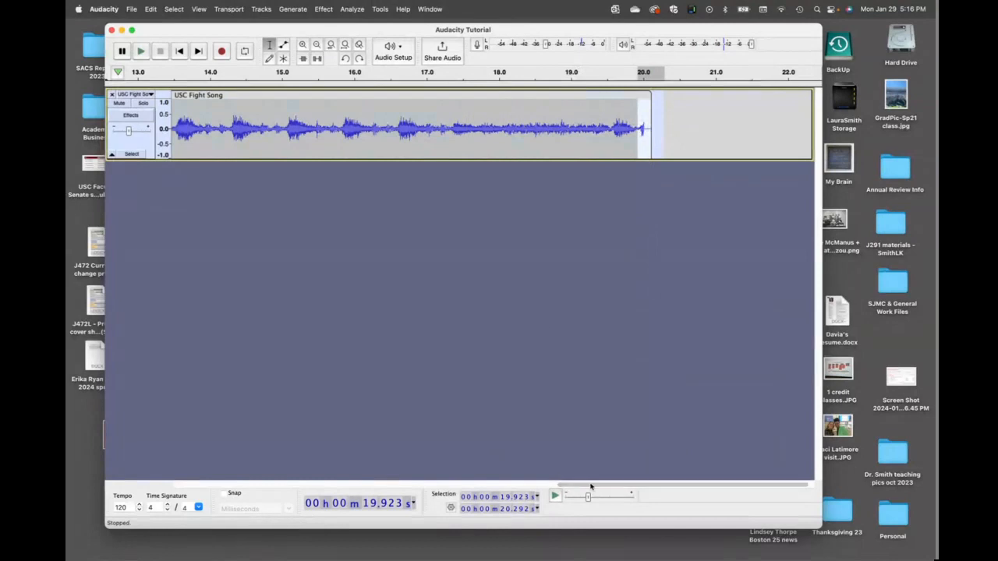
Step: Activate the Envelope tool for shaping the volume at the start of the USC Fight Song clip
left_click_drag(590, 485, 90, 497)
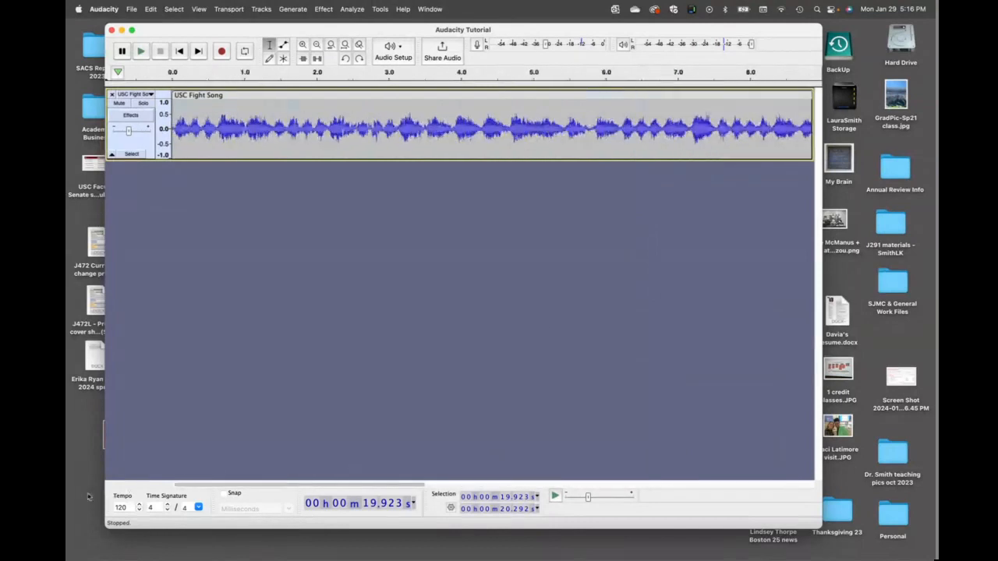
left_click(316, 45)
left_click(317, 45)
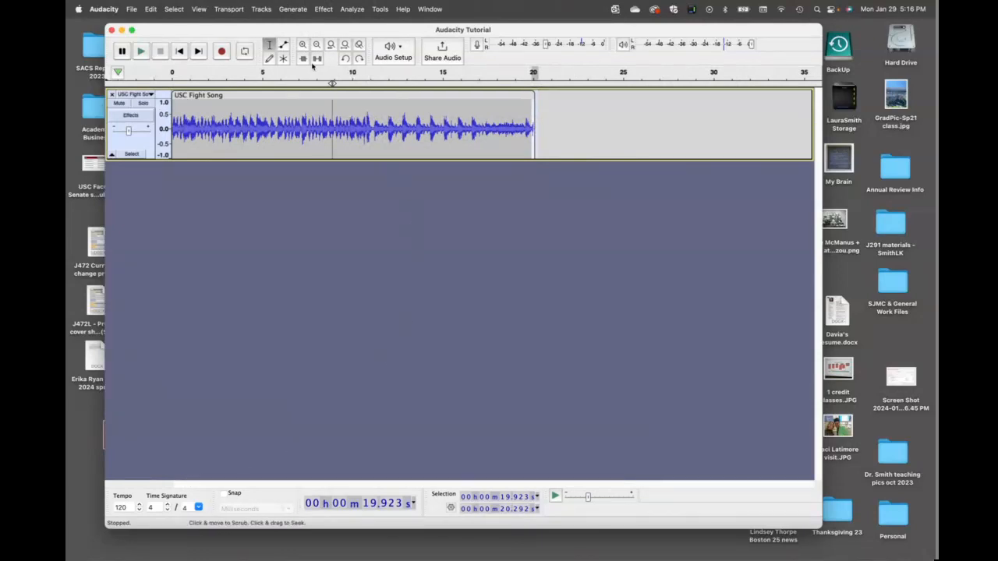
left_click(271, 46)
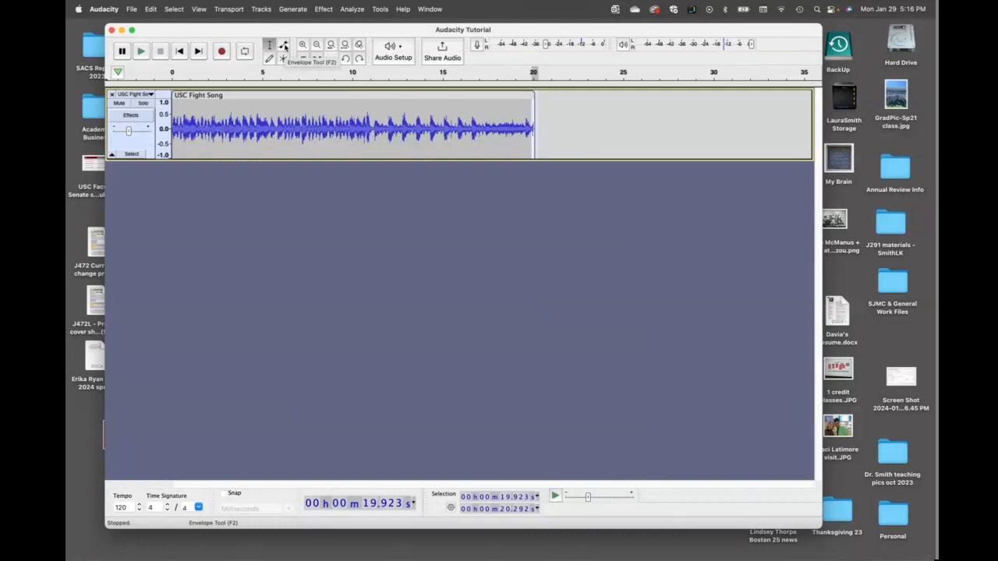
left_click(284, 46)
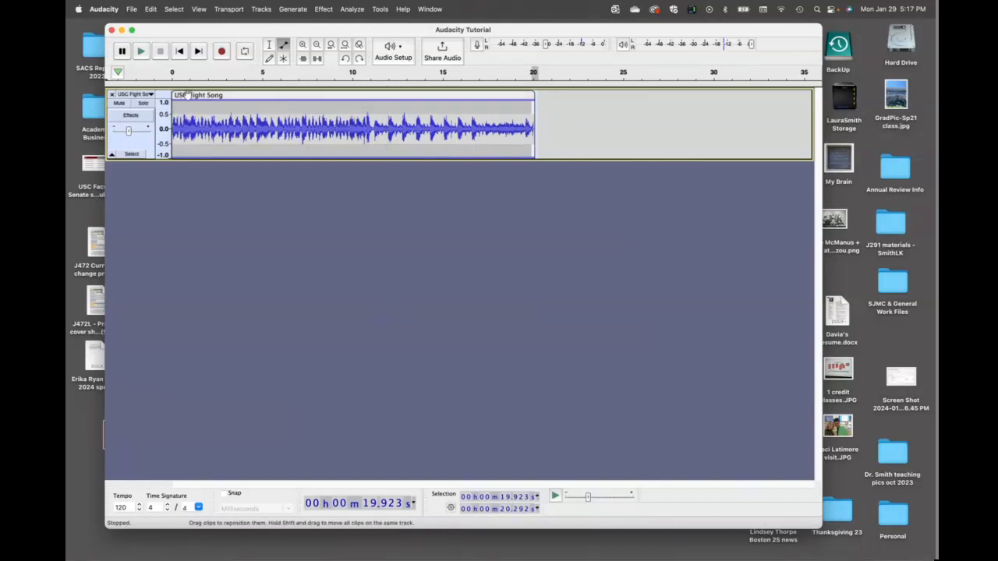
left_click(303, 46)
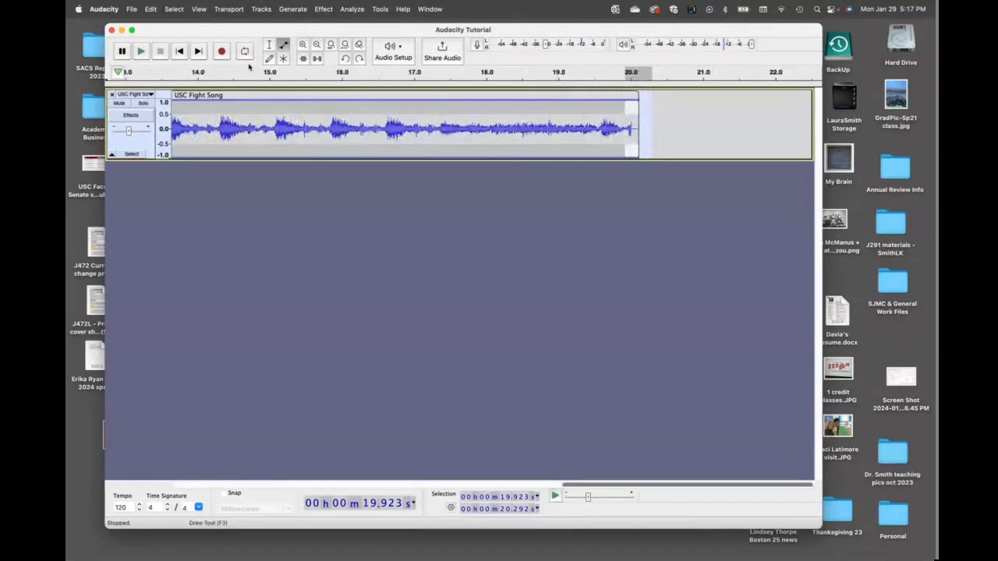
left_click_drag(590, 487, 222, 485)
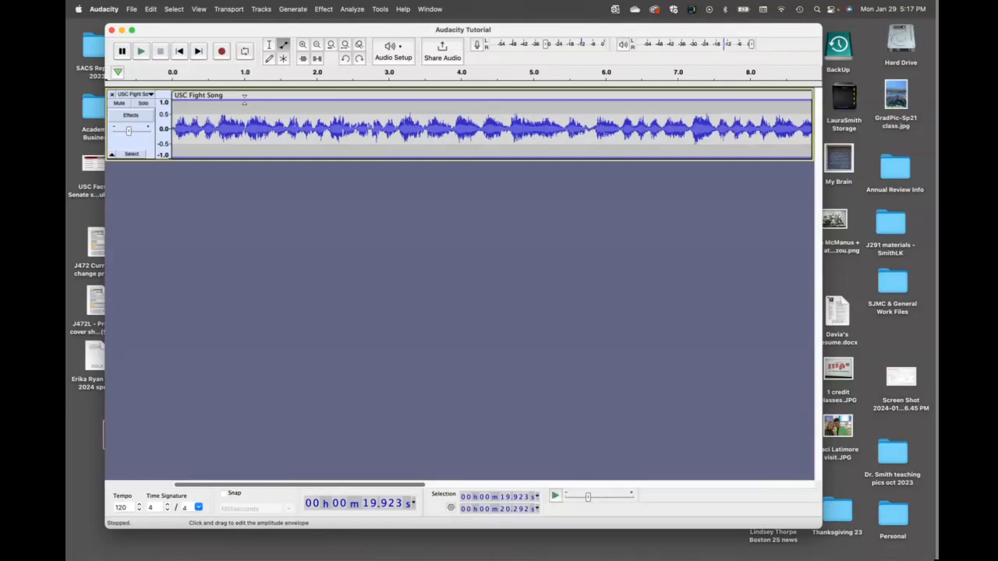
Step: Shape a gradual fade-in over the clip's first 2 seconds with envelope points, lowering its start to roughly 0.4 amplitude
left_click(244, 100)
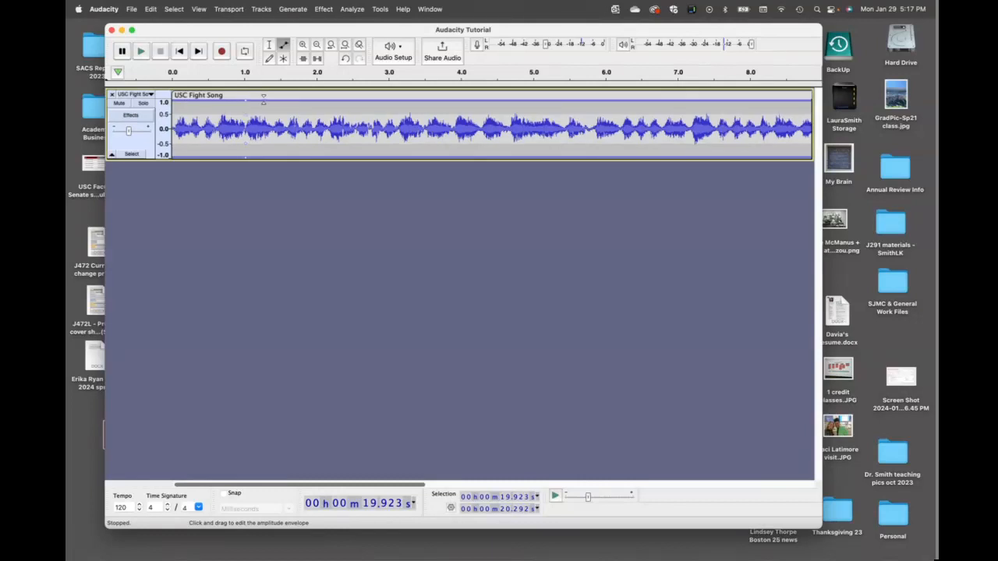
left_click(270, 100)
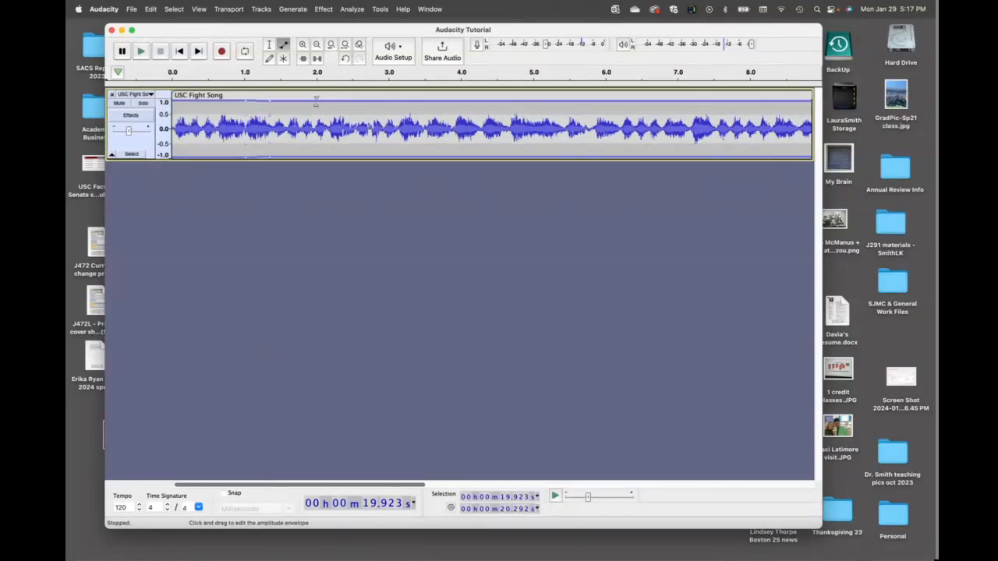
left_click_drag(315, 101, 317, 103)
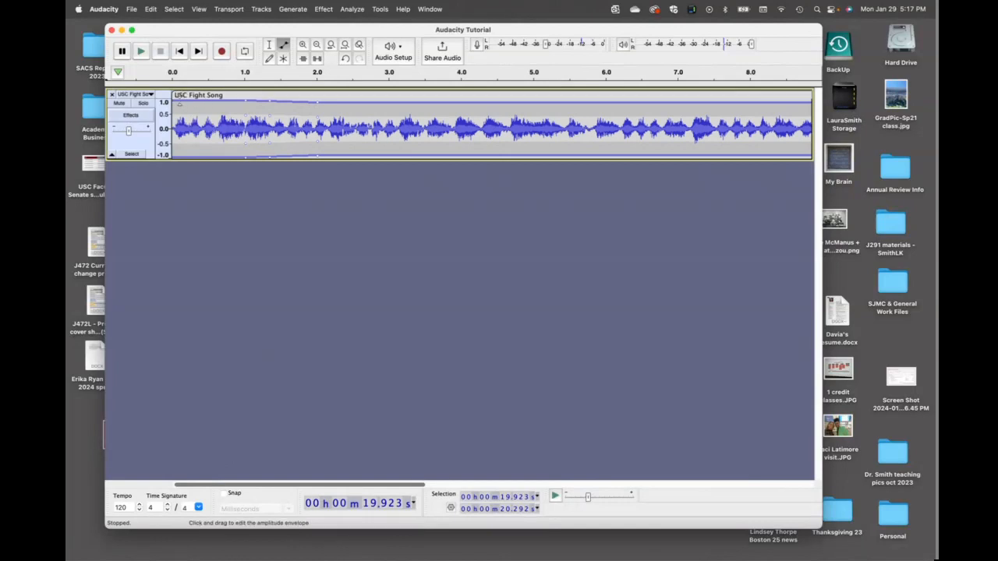
left_click_drag(179, 102, 179, 118)
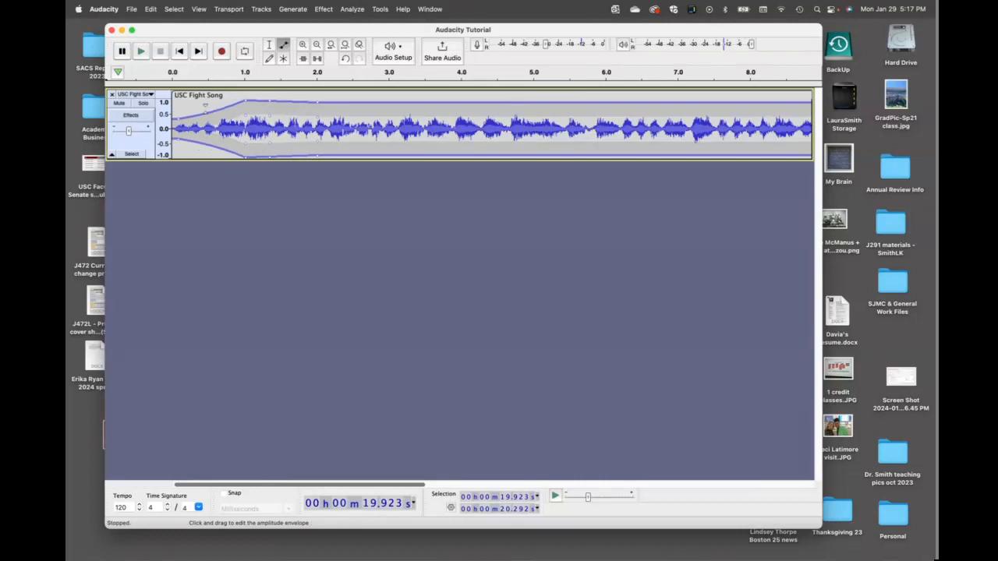
mouse_move(246, 100)
left_mouse_down()
mouse_move(216, 109)
mouse_move(261, 104)
left_mouse_up()
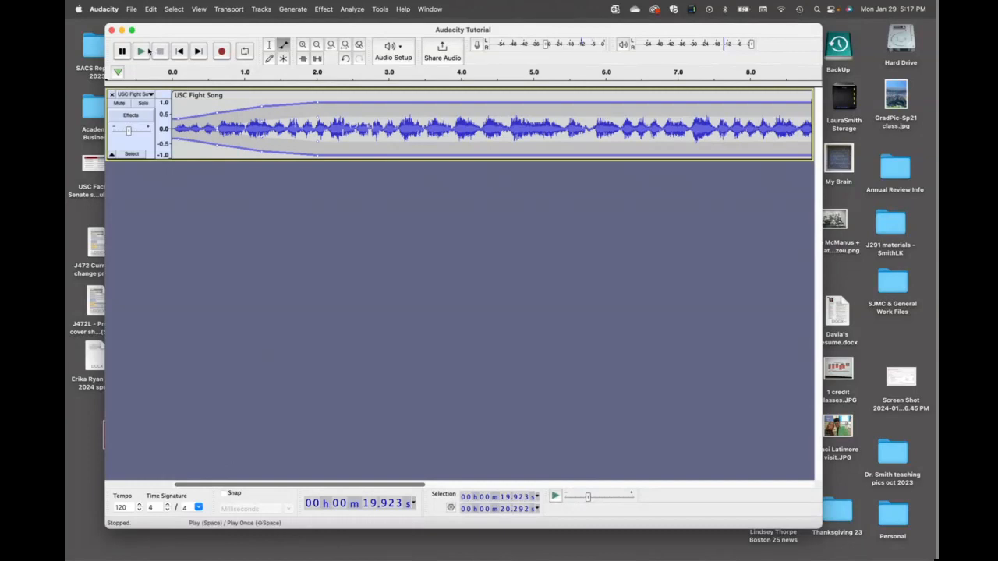
Step: Return to the Selection tool and play the track from its start to hear the fade-in
left_click(269, 45)
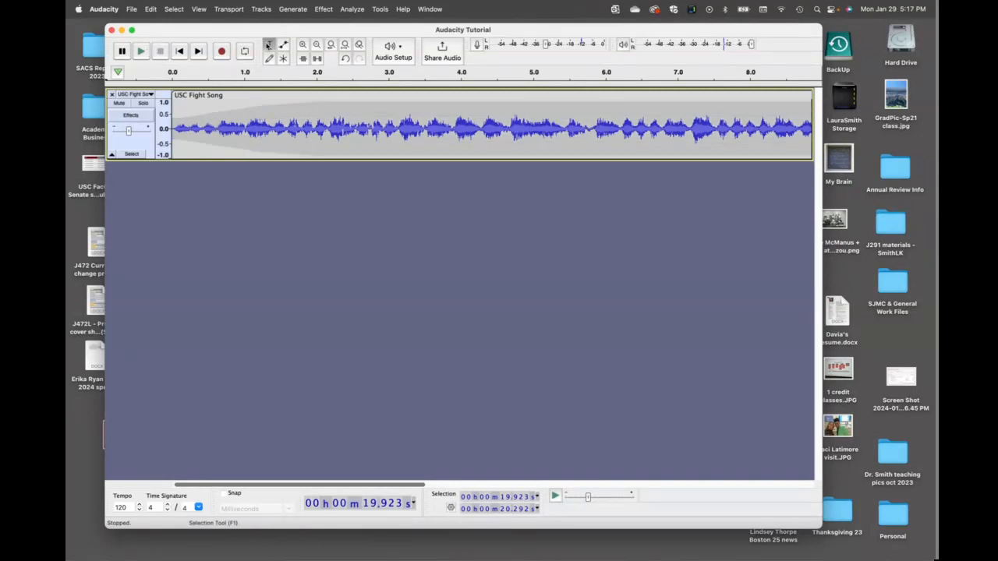
left_click(180, 51)
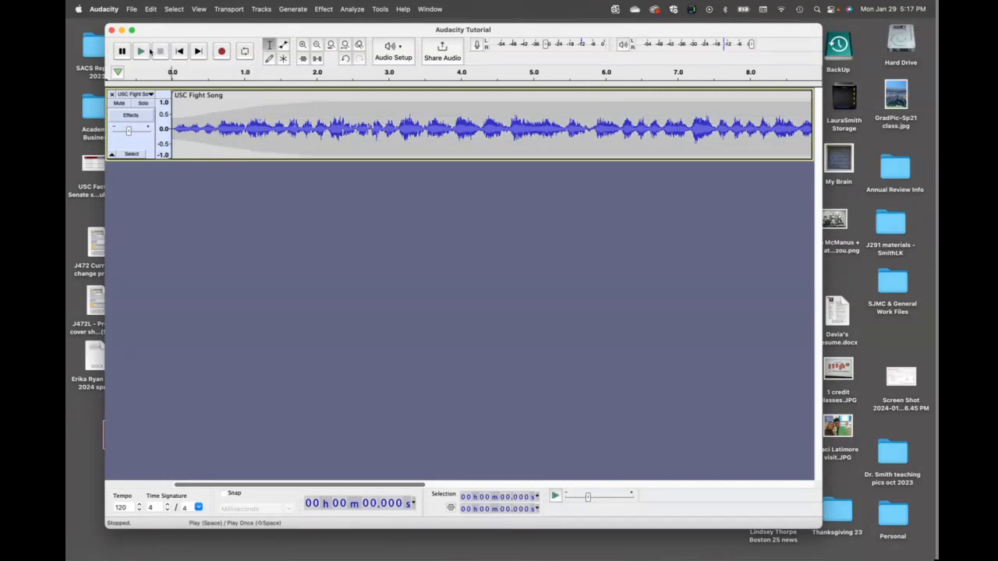
left_click(143, 51)
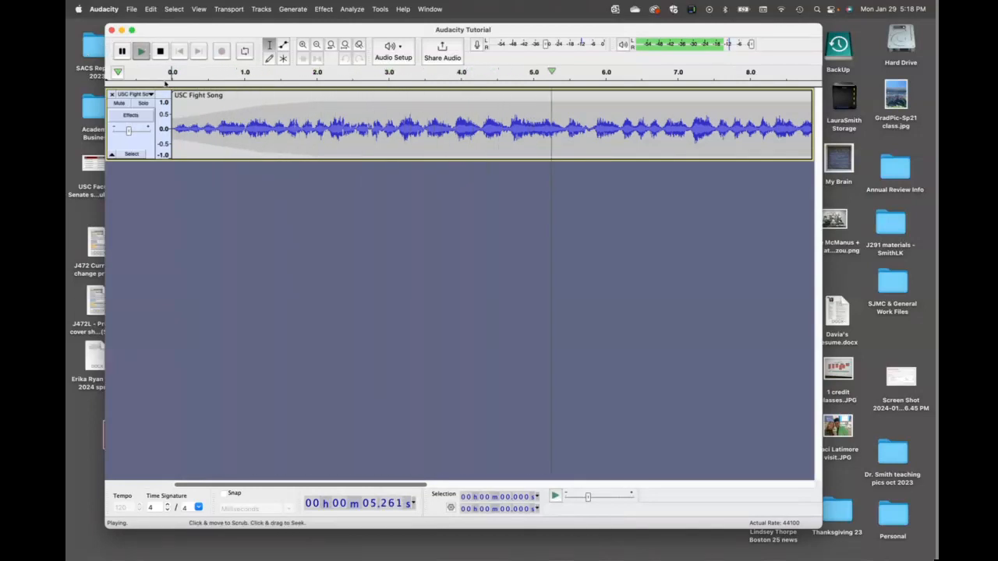
Step: Pause playback of the USC Fight Song at about 11 seconds to locate where the volume drop should begin
left_click(317, 44)
left_click(316, 44)
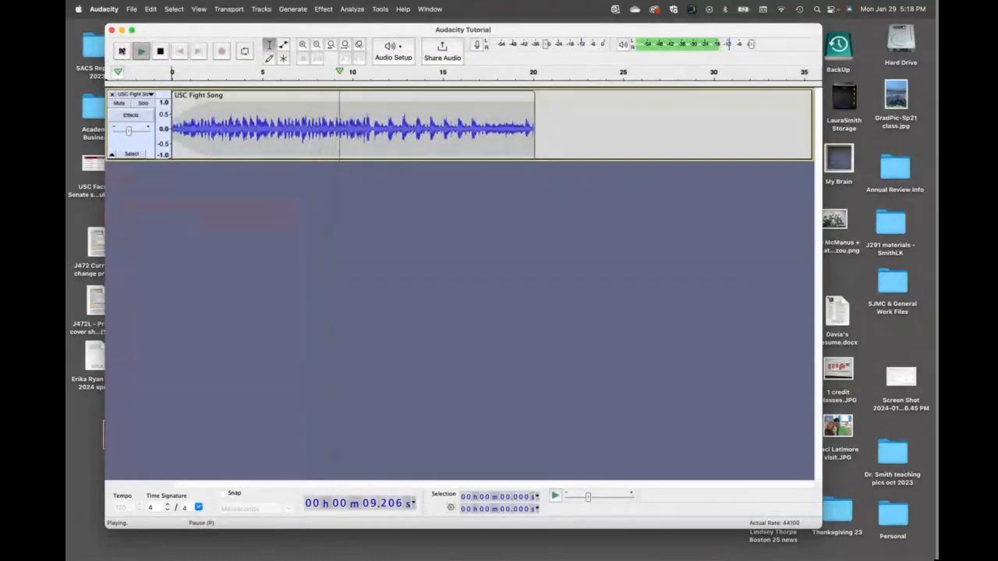
left_click(122, 51)
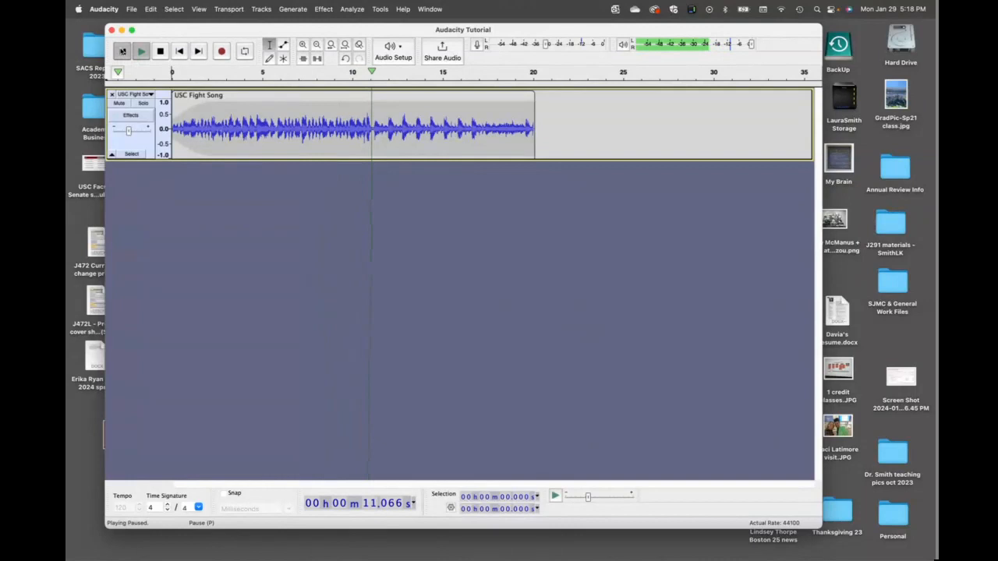
Step: Stop playback and shape a fade-down with the Envelope tool from about 11 to 12.5 seconds, lowering the remaining audio to roughly 0.25 amplitude
left_click(302, 45)
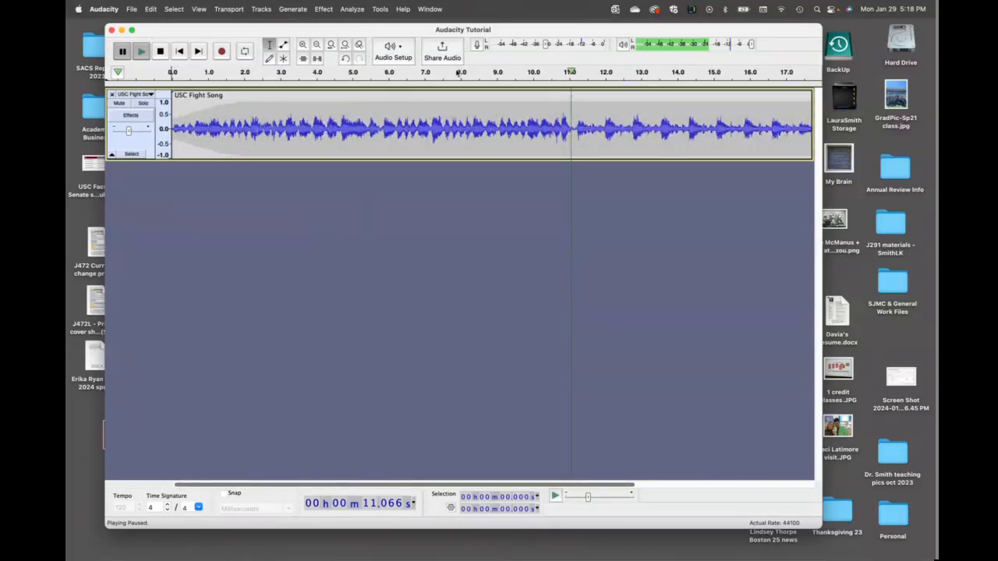
left_click(283, 44)
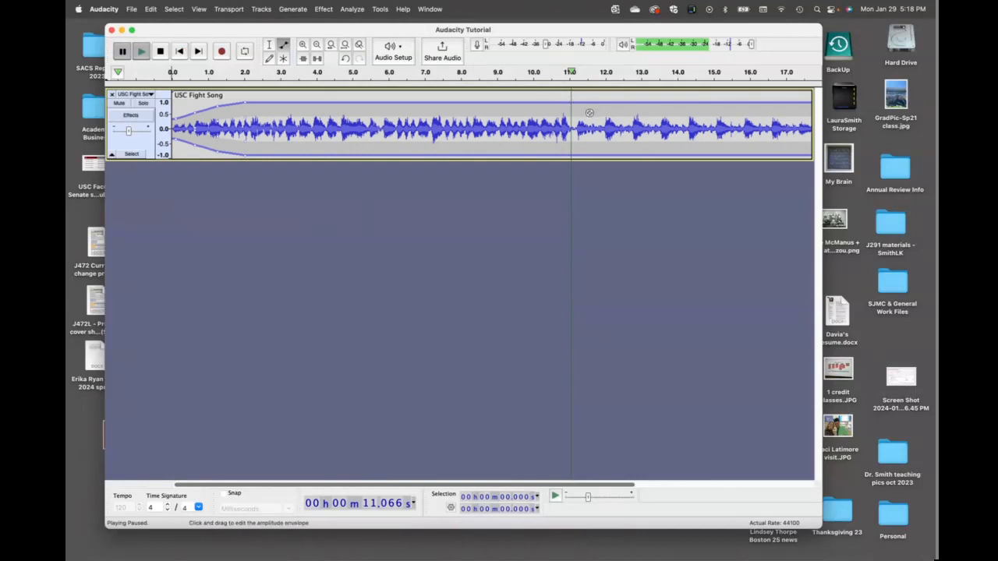
left_click(161, 52)
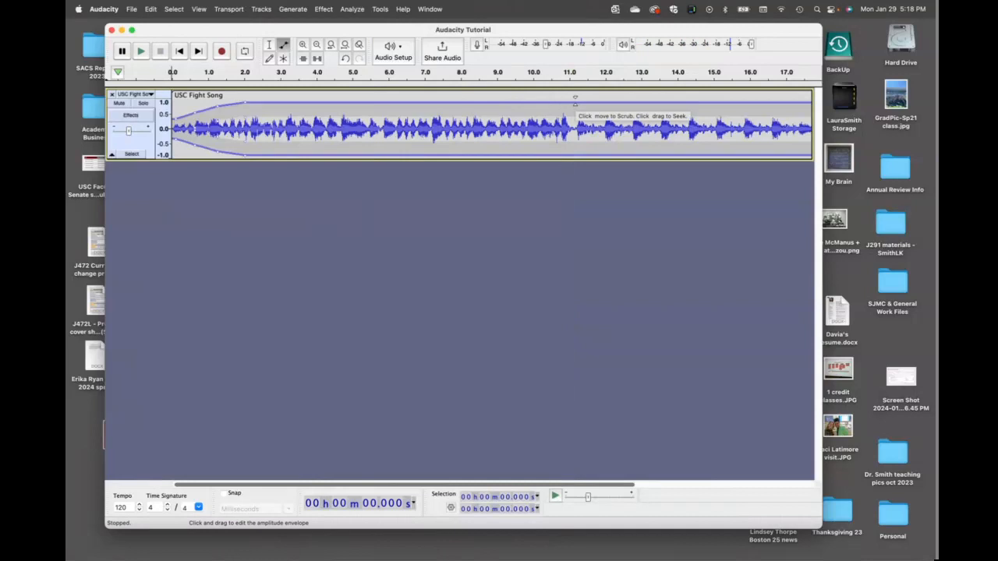
left_click_drag(574, 100, 574, 101)
left_click_drag(583, 99, 626, 118)
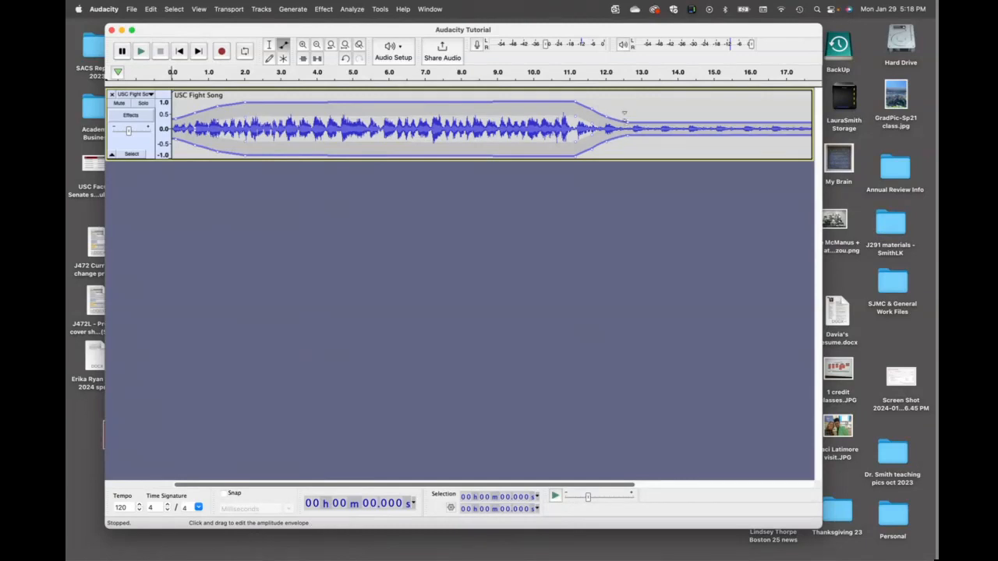
left_click(317, 46)
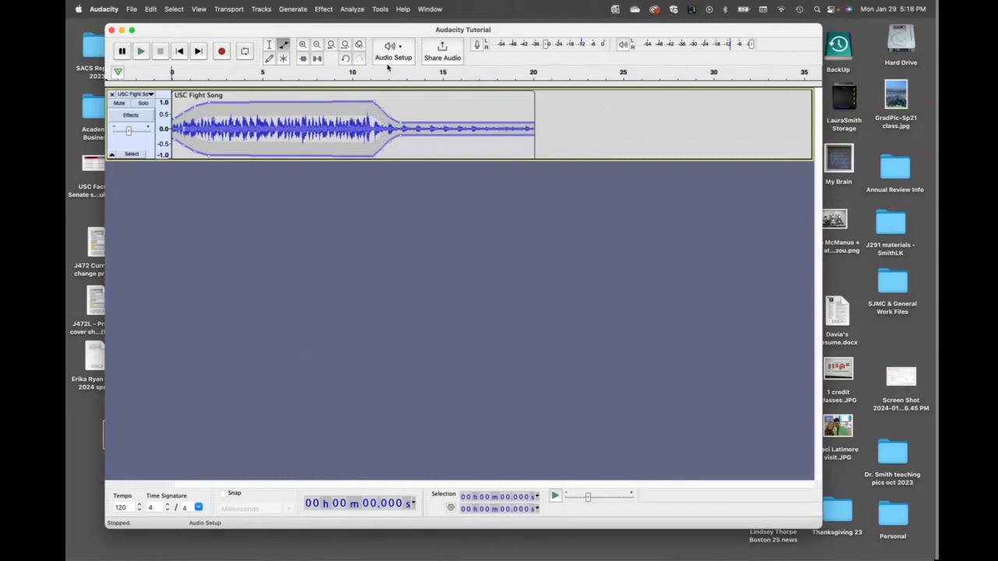
left_click_drag(373, 97, 372, 100)
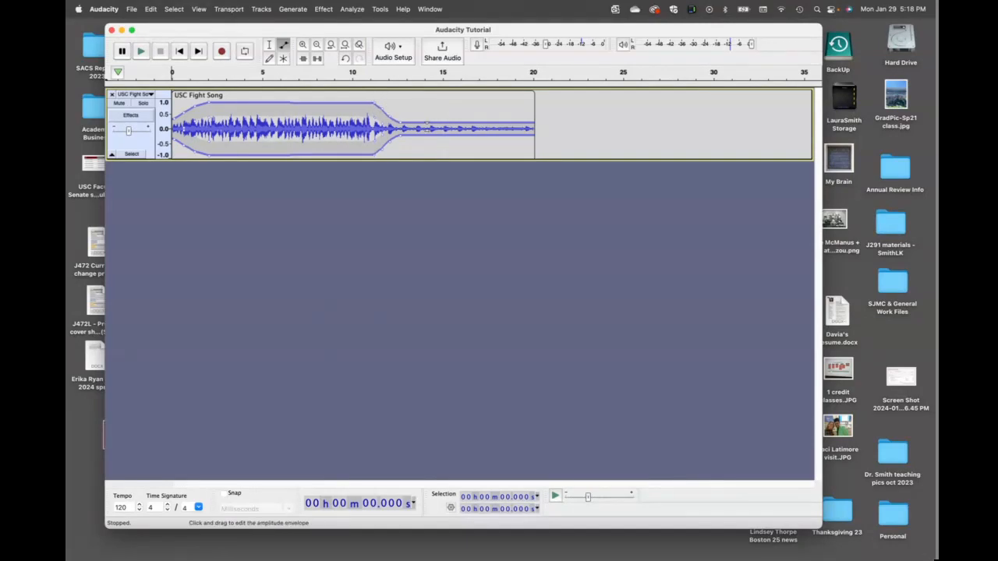
Step: Return to the Selection tool and play the track from about 9 seconds to hear the fade-down
left_click(270, 46)
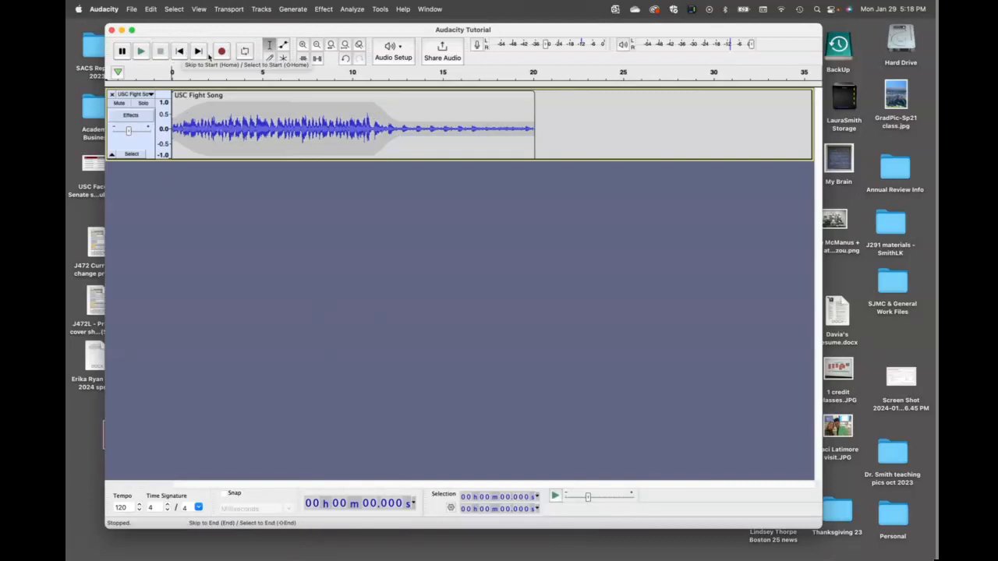
left_click(336, 73)
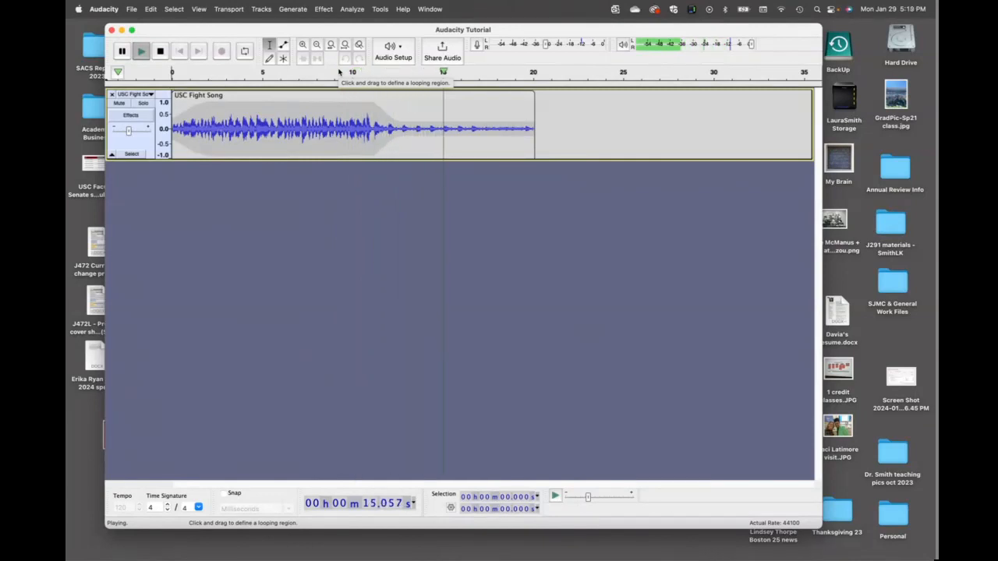
Step: Stop the playback and save the Audacity Tutorial project
left_click(160, 51)
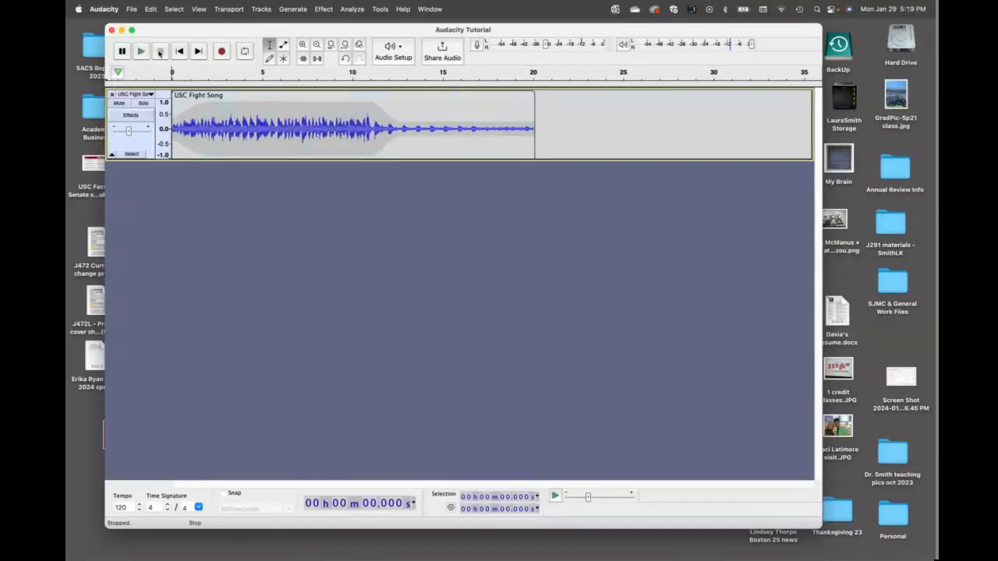
left_click(132, 8)
mouse_move(148, 77)
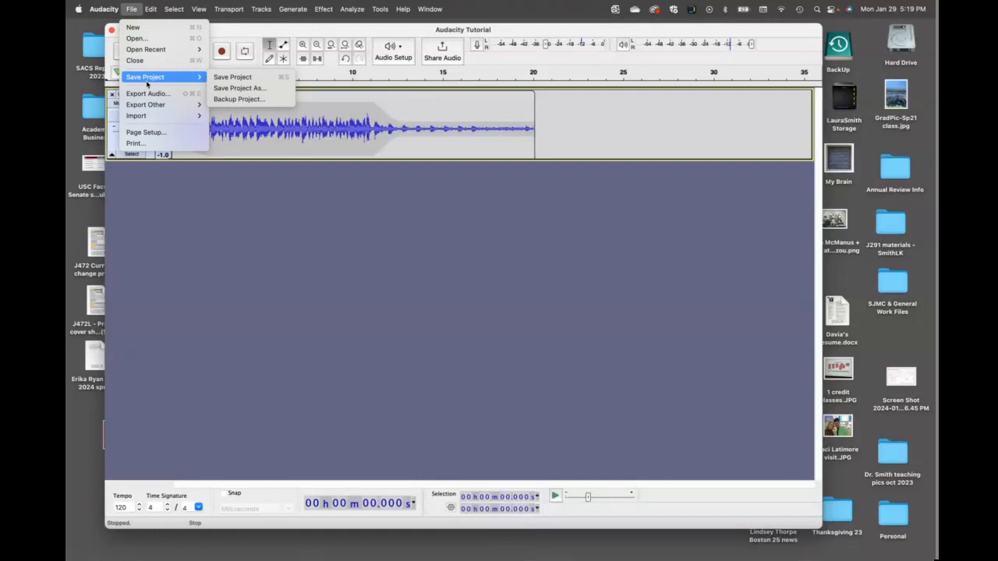
left_click(241, 77)
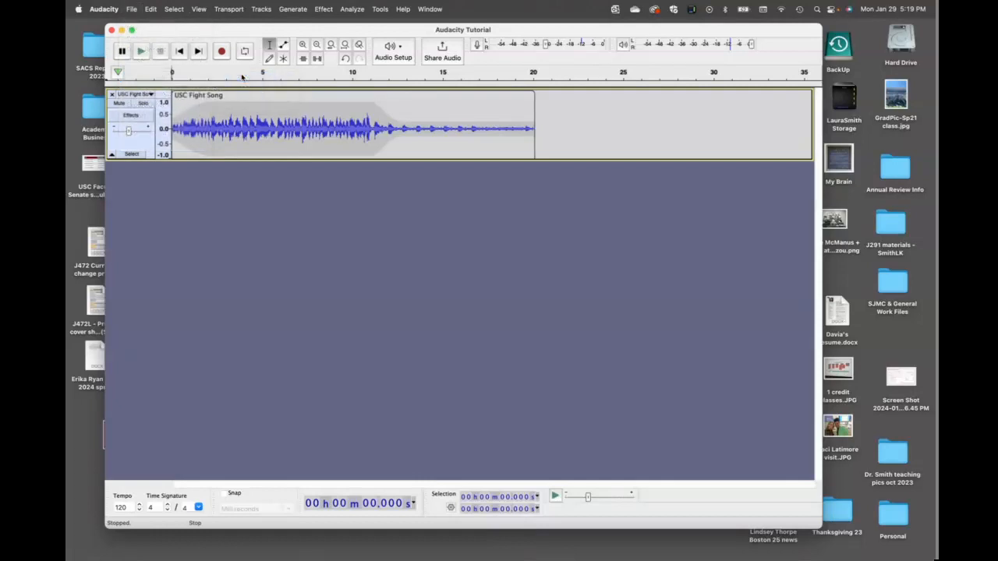
left_click(132, 10)
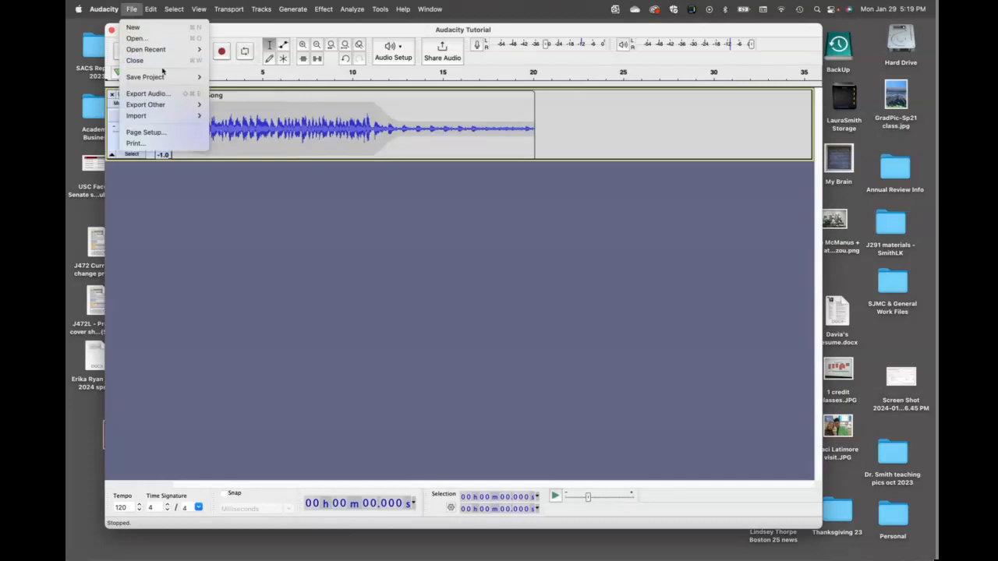
mouse_move(164, 77)
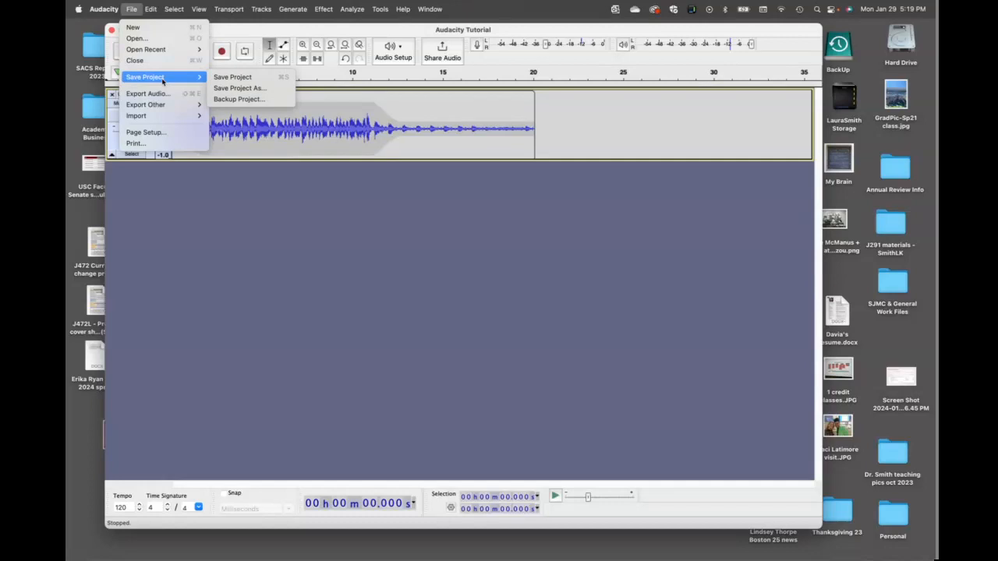
left_click(231, 78)
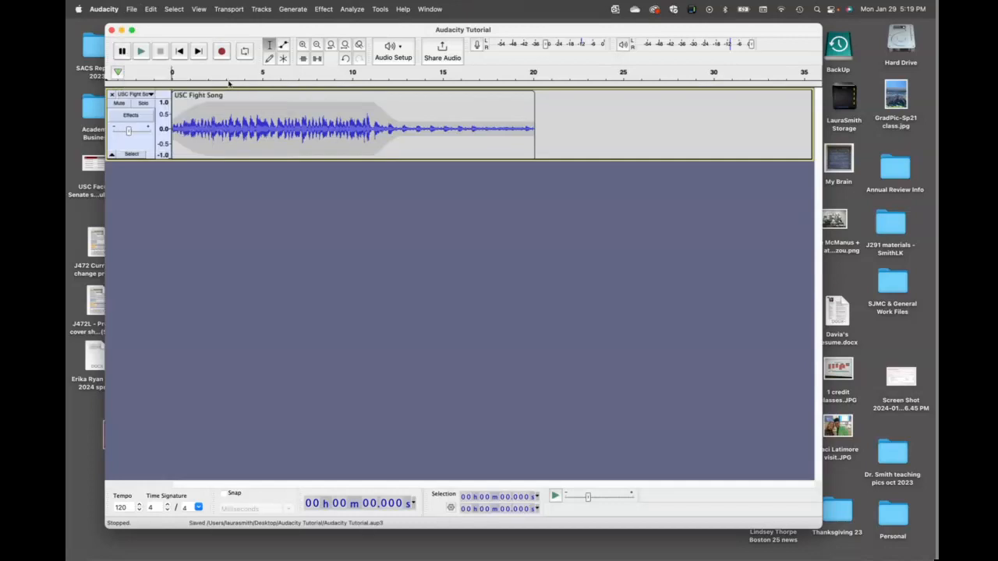
left_click(131, 9)
mouse_move(150, 78)
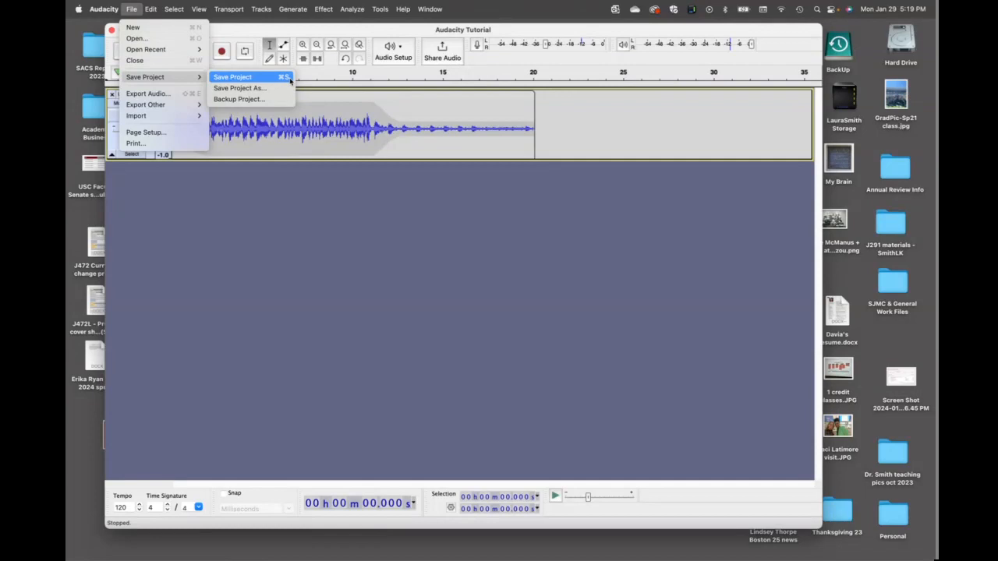
left_click(131, 7)
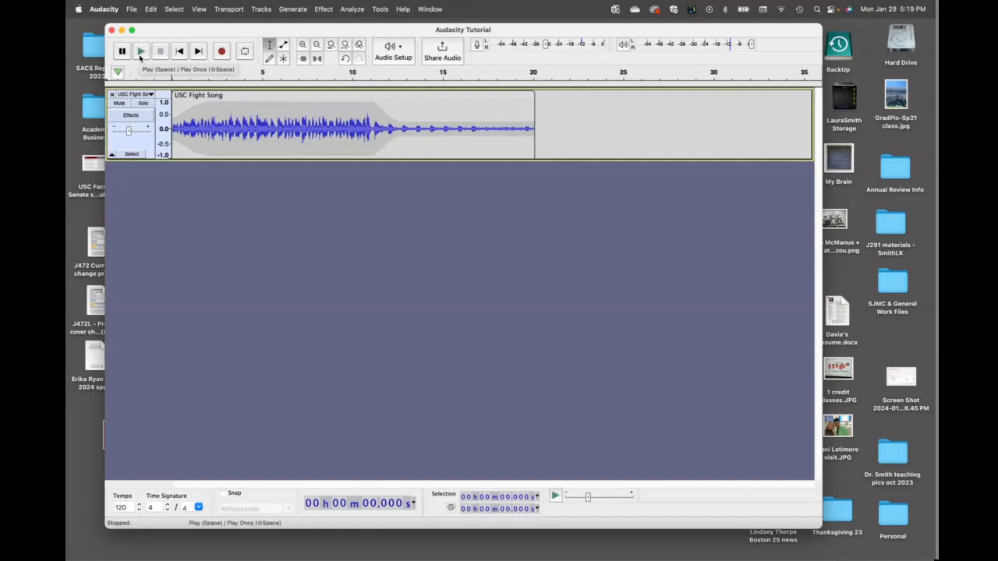
key("super+s")
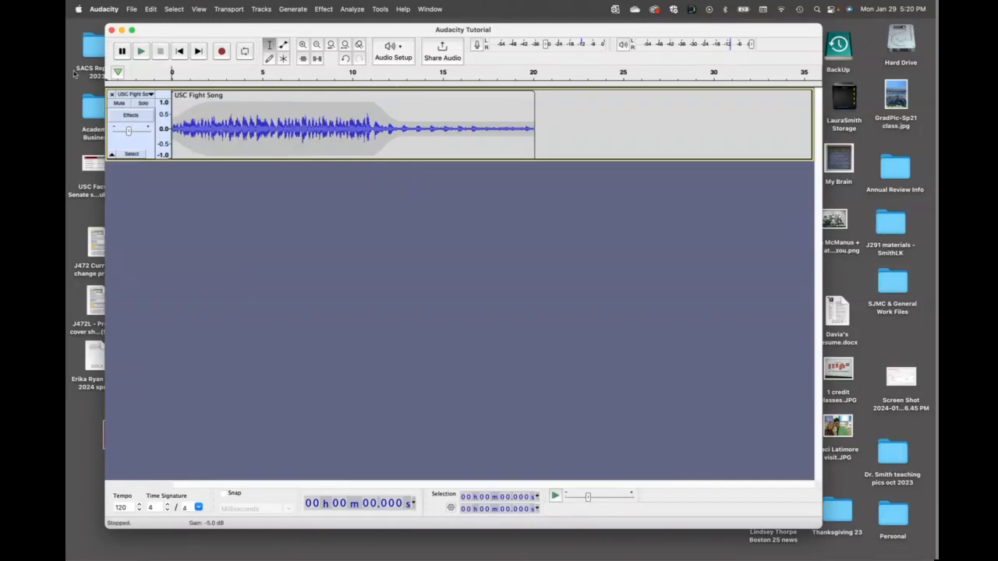
Step: Import the Zoom interview recording (.m4a) from the Raw material folder as a new track
left_click(134, 10)
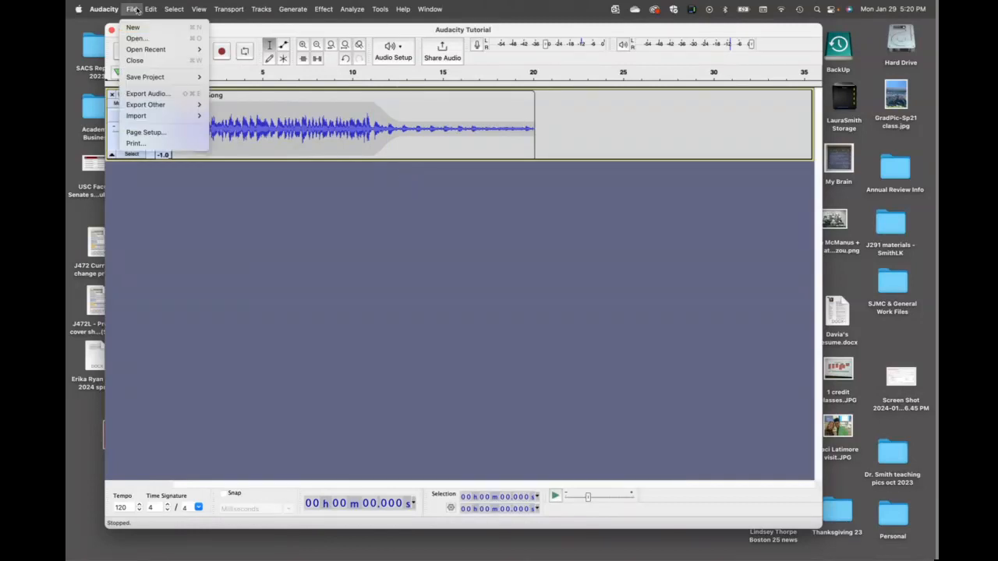
mouse_move(187, 115)
left_click(223, 117)
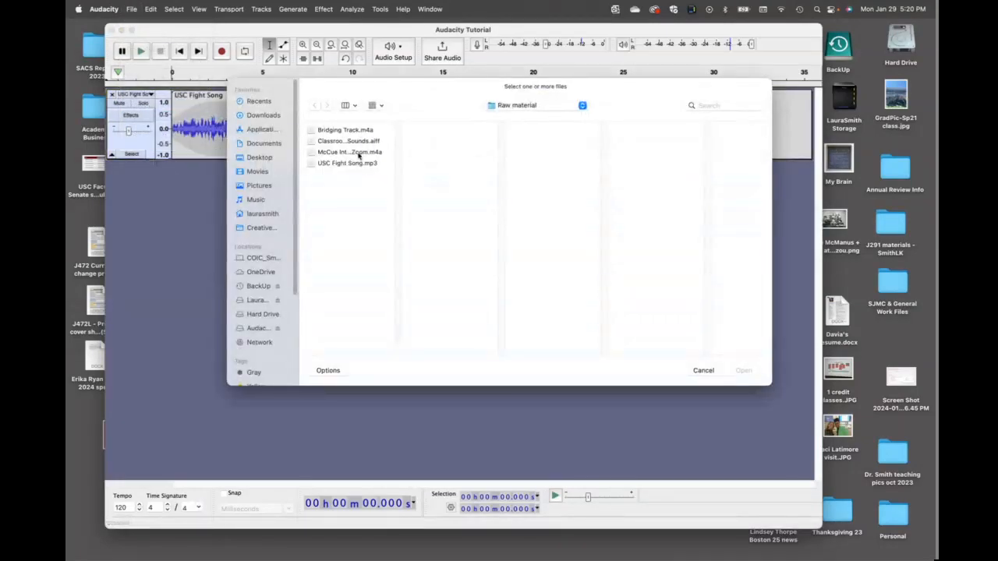
double_click(359, 153)
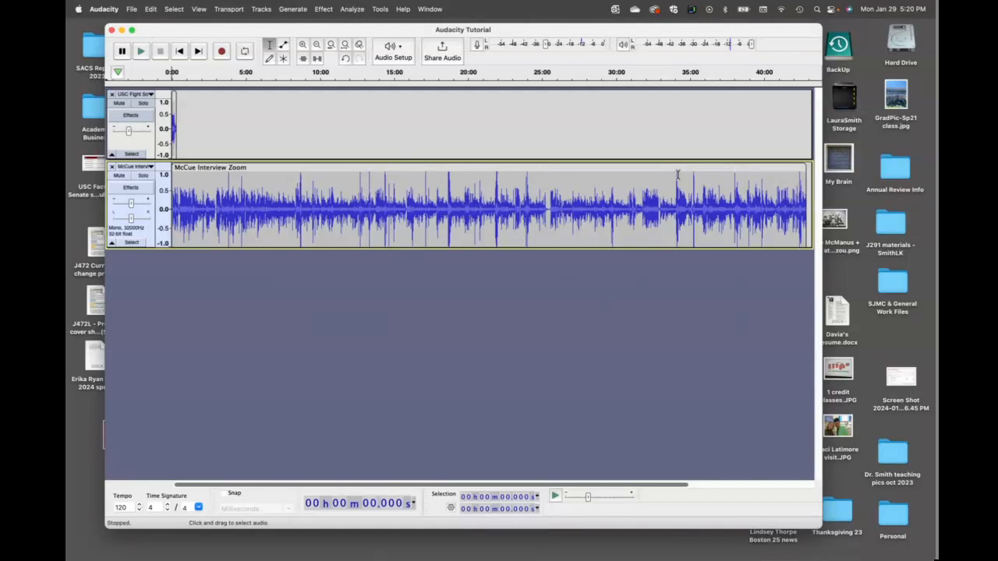
Step: Play the interview track from about 18 min 30 s, enlarge the timeline around that point, and pause playback
left_click(440, 175)
left_click(446, 175)
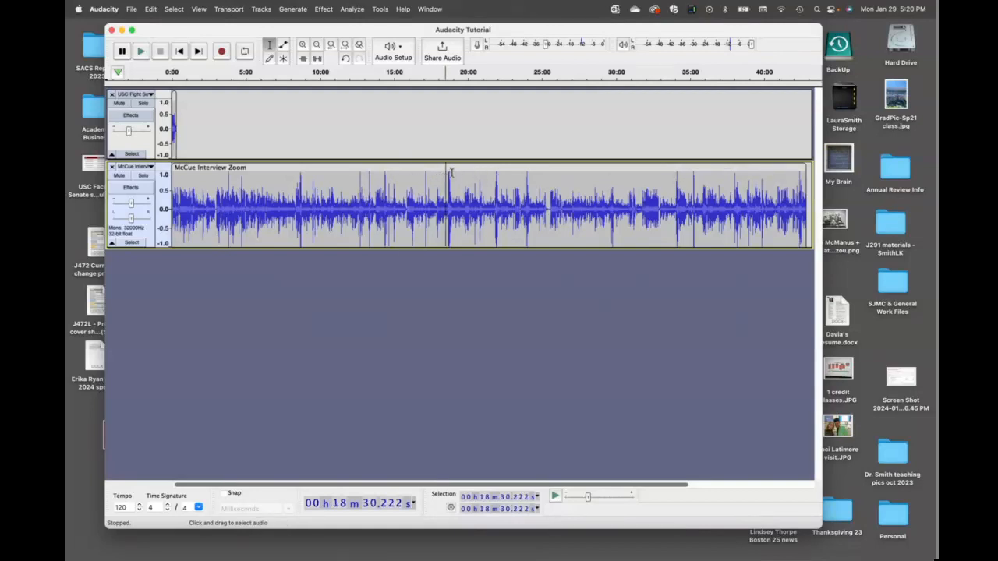
key("space")
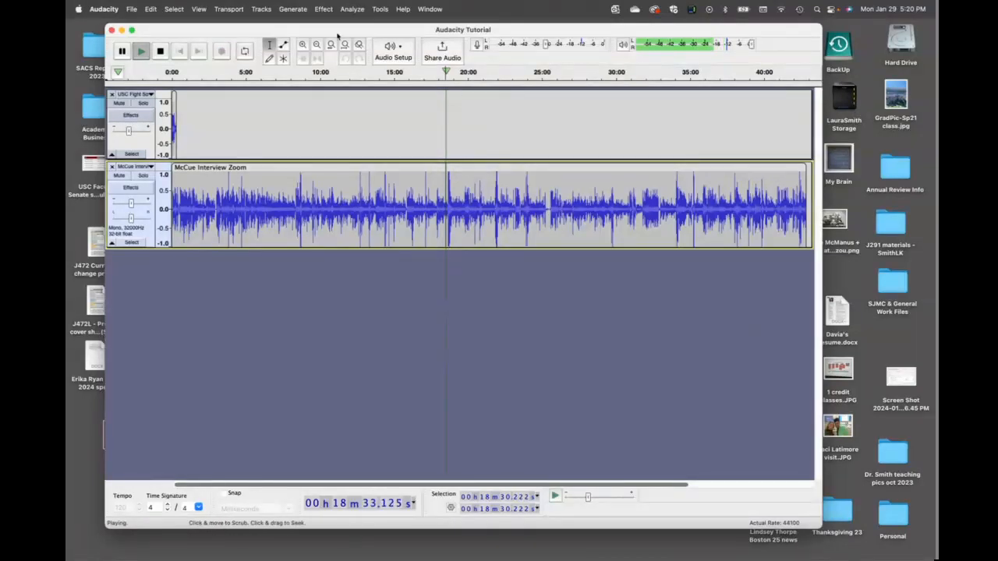
left_click(303, 45)
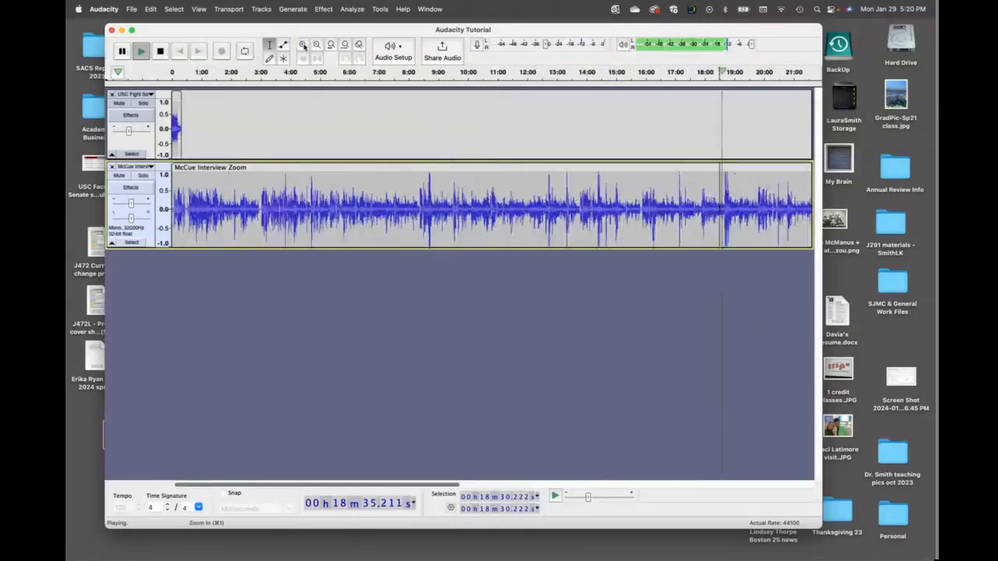
left_click(304, 46)
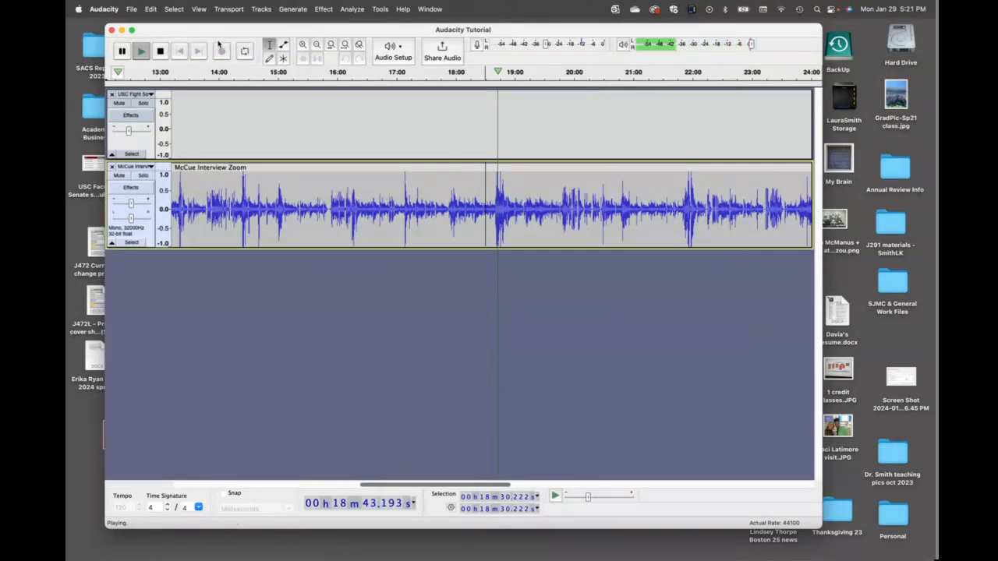
left_click(121, 51)
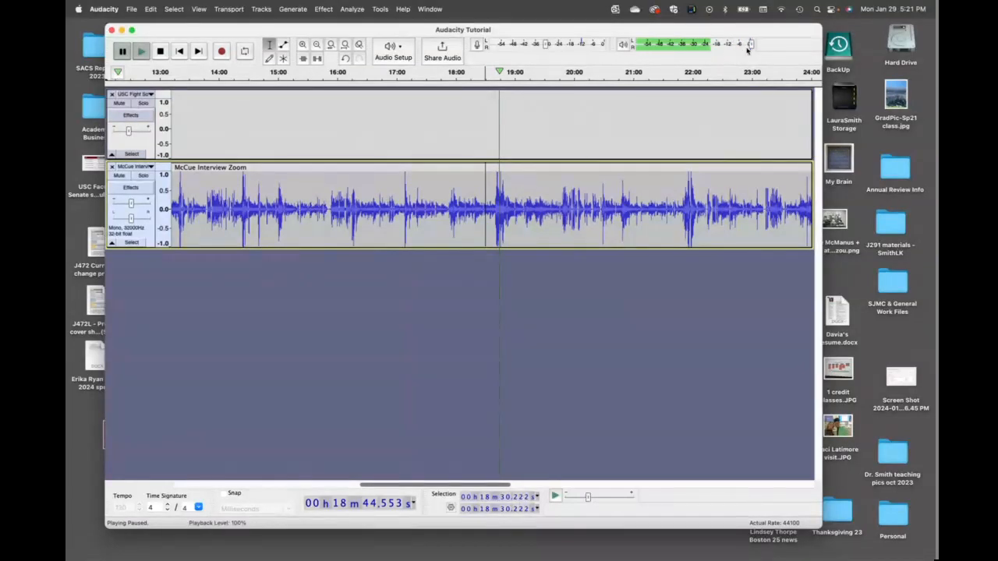
Step: Return to the start of the timeline and solo the interview track to silence the USC Fight Song
mouse_move(746, 50)
left_click_drag(491, 485, 209, 489)
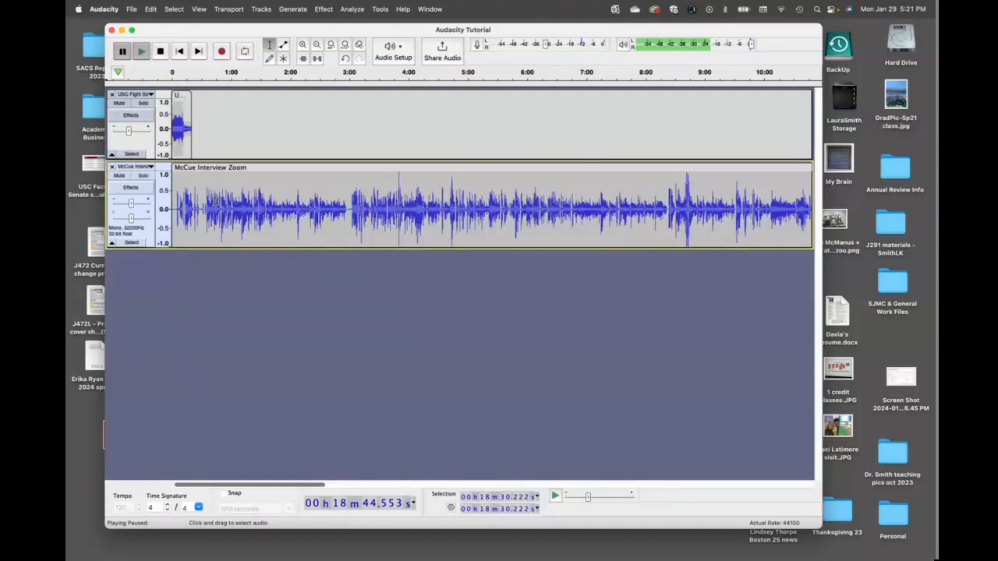
left_click(145, 176)
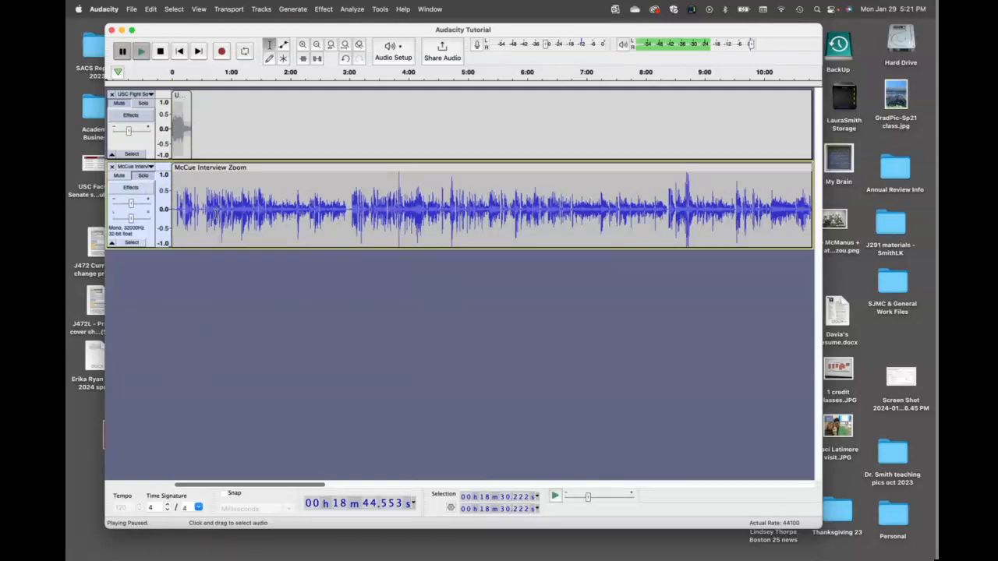
left_click(144, 176)
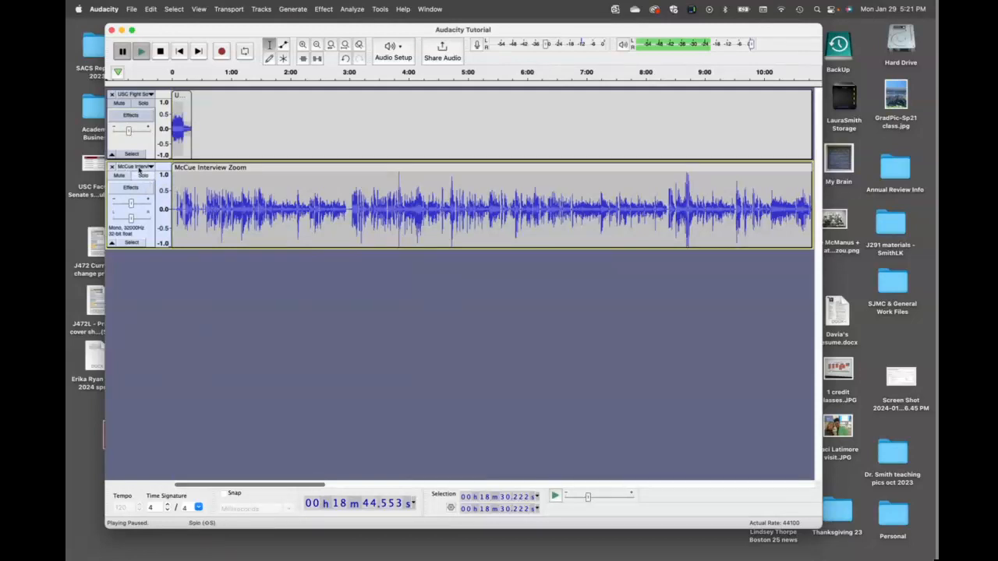
left_click(119, 103)
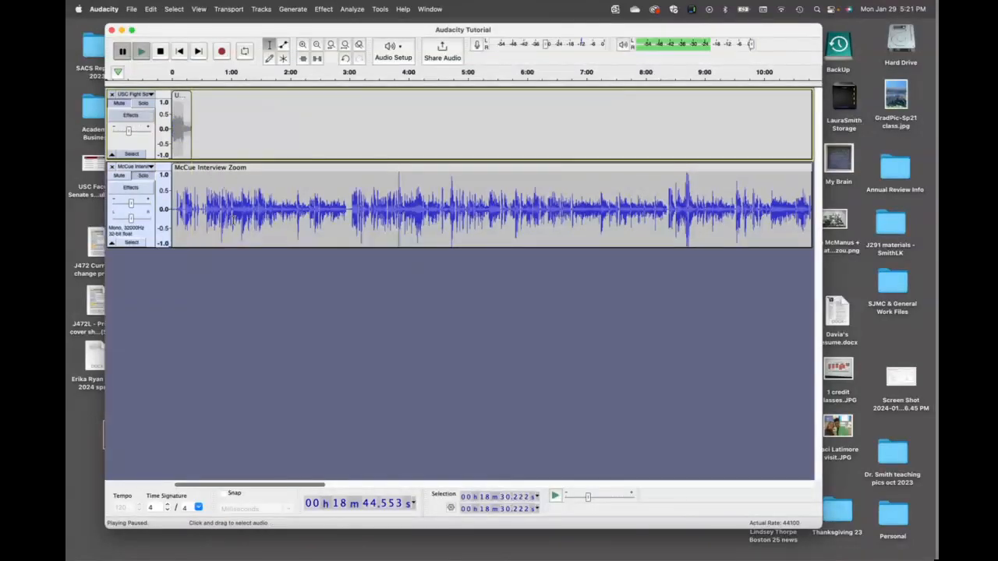
left_click(119, 103)
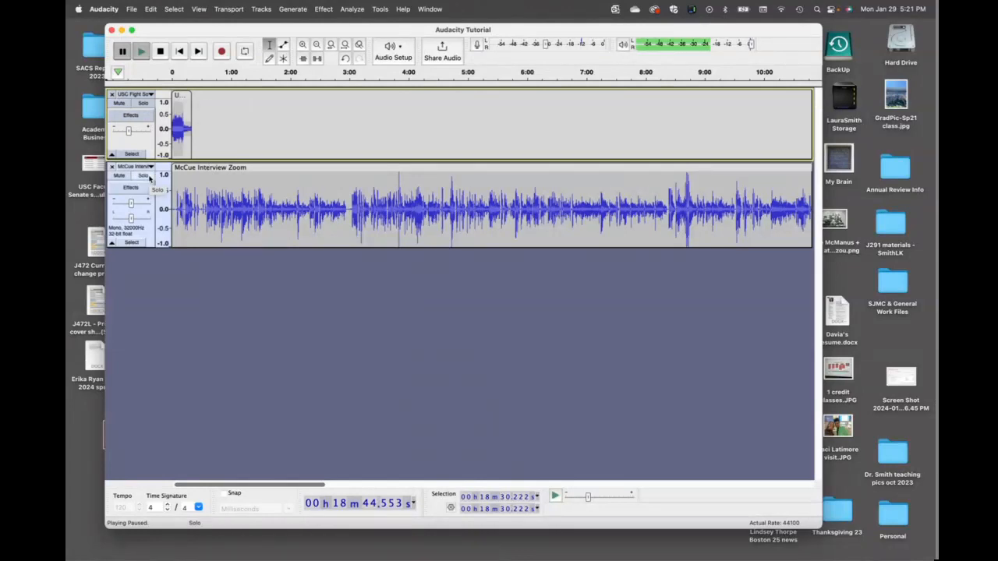
left_click(145, 178)
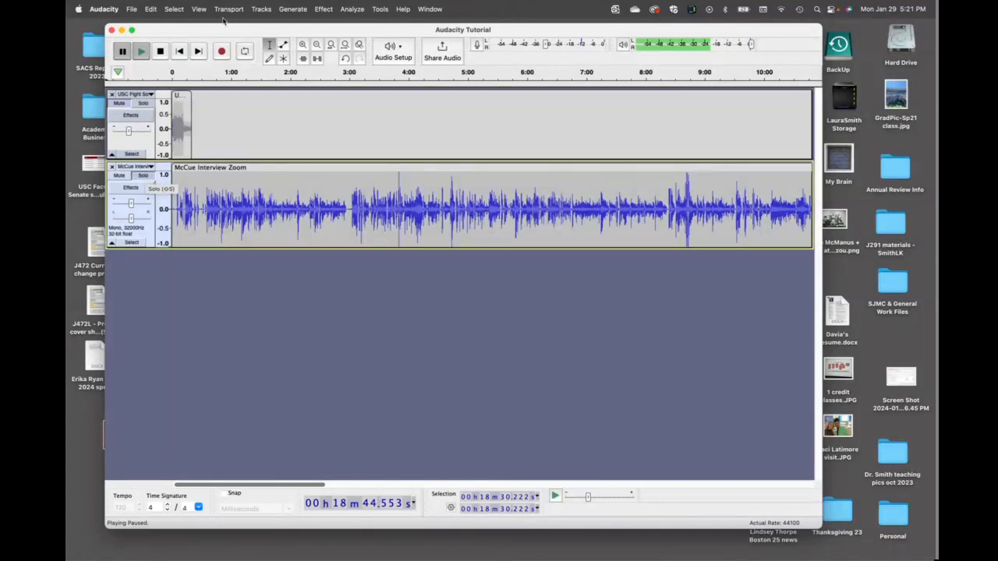
Step: Play the soloed interview from the beginning and pause it at about 36 seconds
left_click(159, 51)
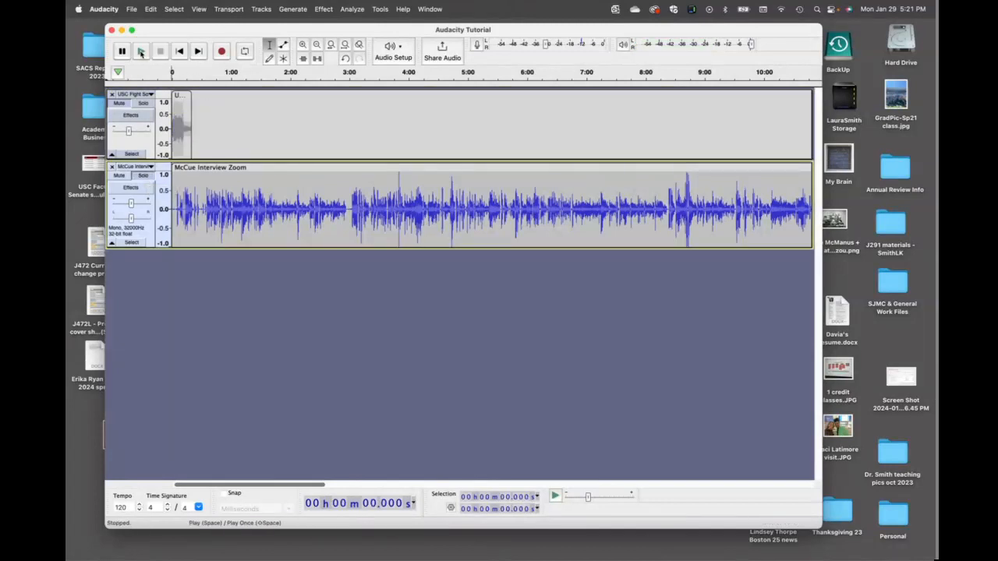
left_click(141, 51)
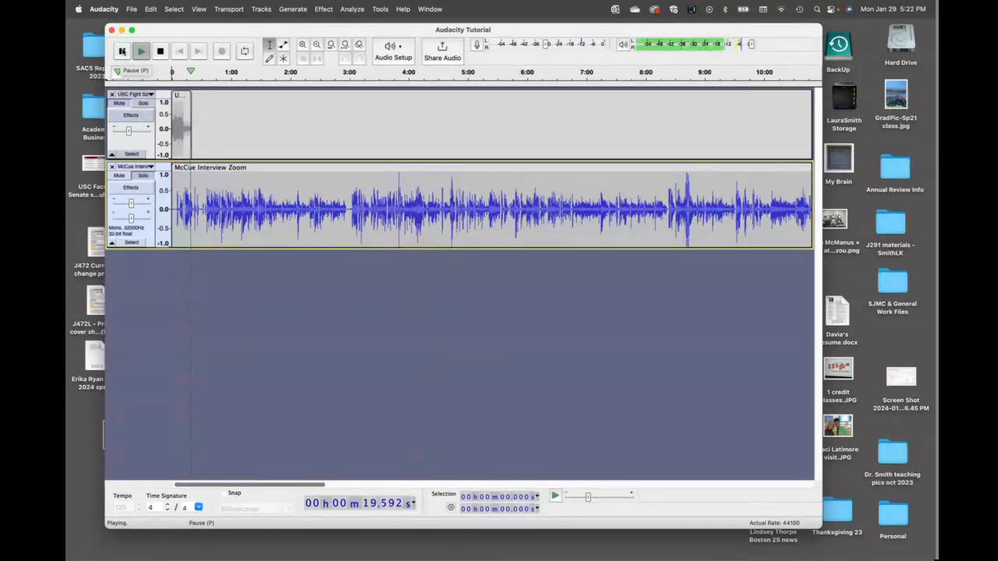
left_click(122, 52)
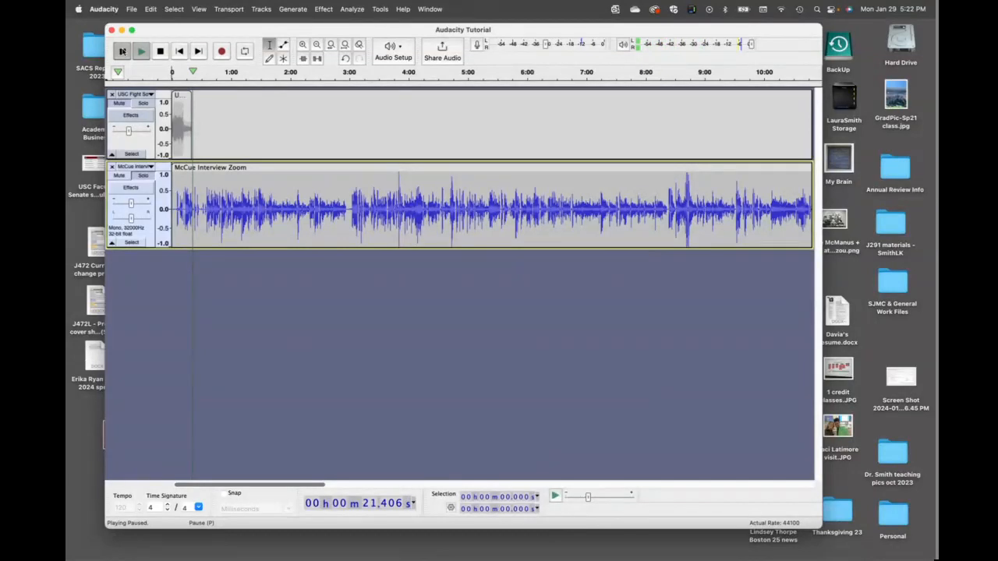
left_click(122, 51)
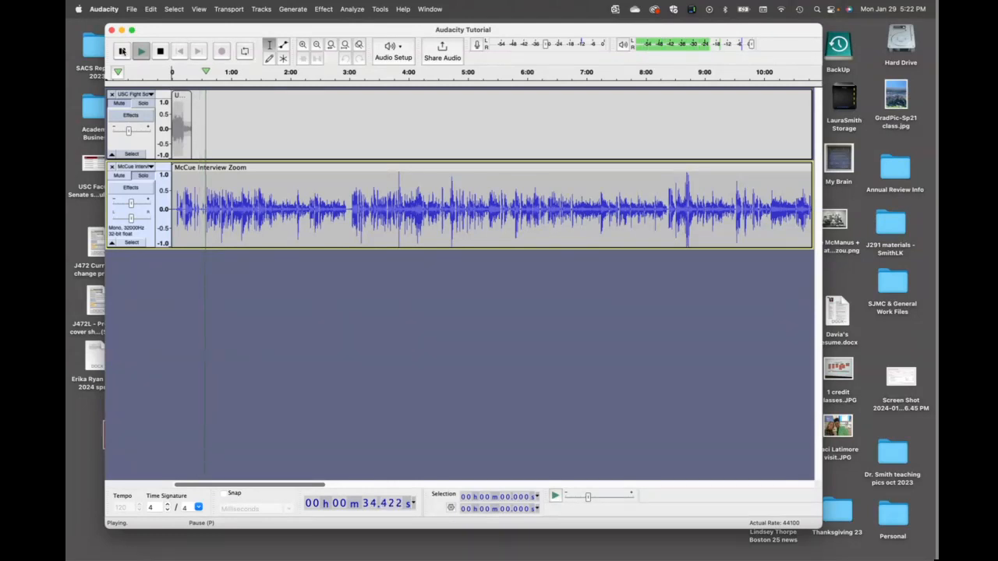
left_click(122, 50)
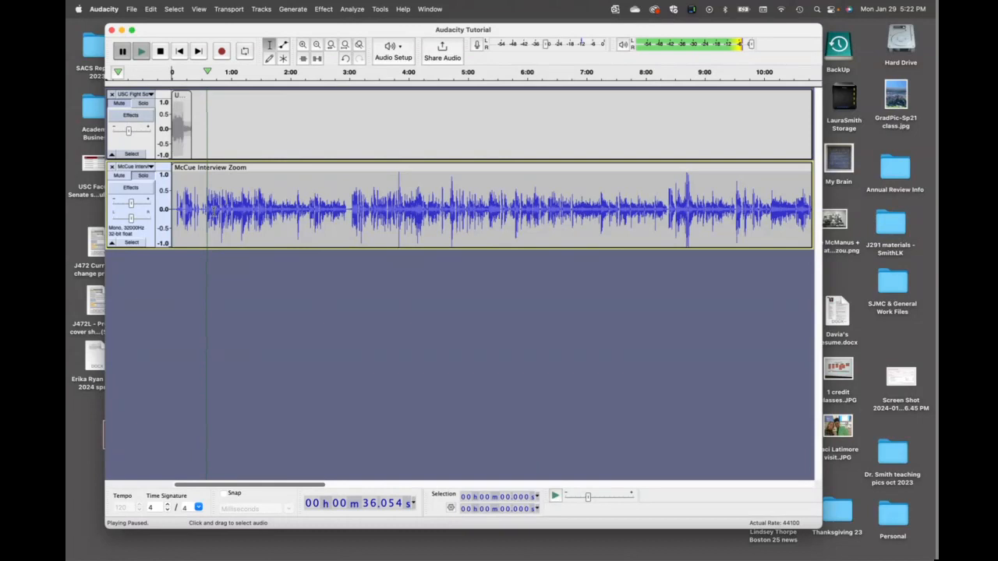
Step: Delete the opening 35 seconds of the interview track, from its start to just before the paused playback position
left_click(302, 45)
left_click(301, 45)
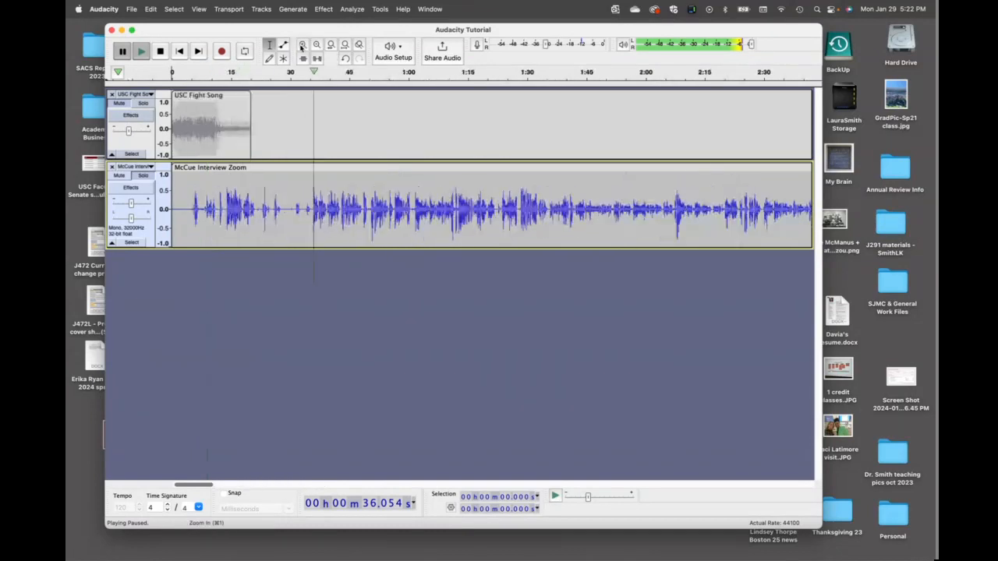
left_click(301, 45)
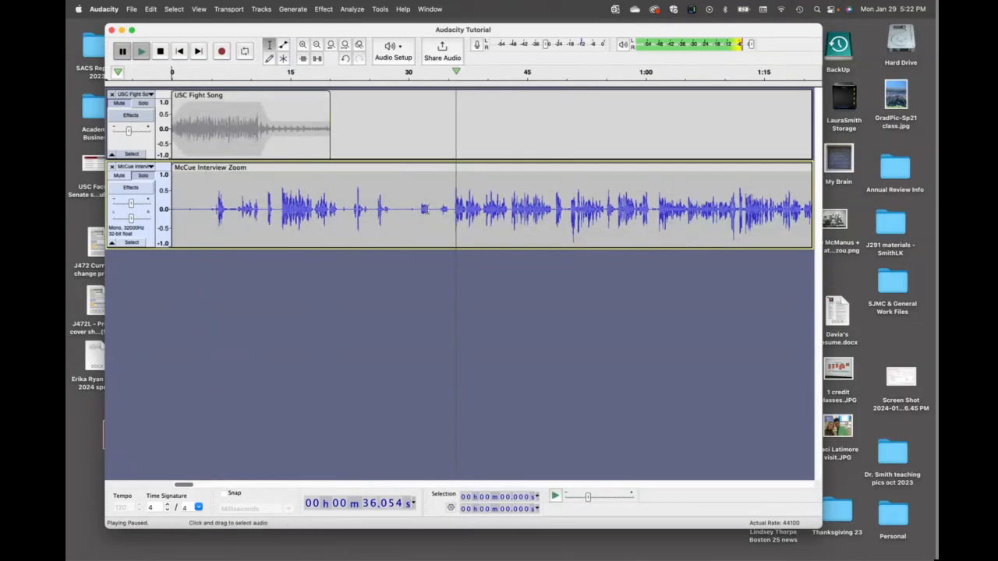
left_click(449, 209)
left_click_drag(448, 209, 67, 212)
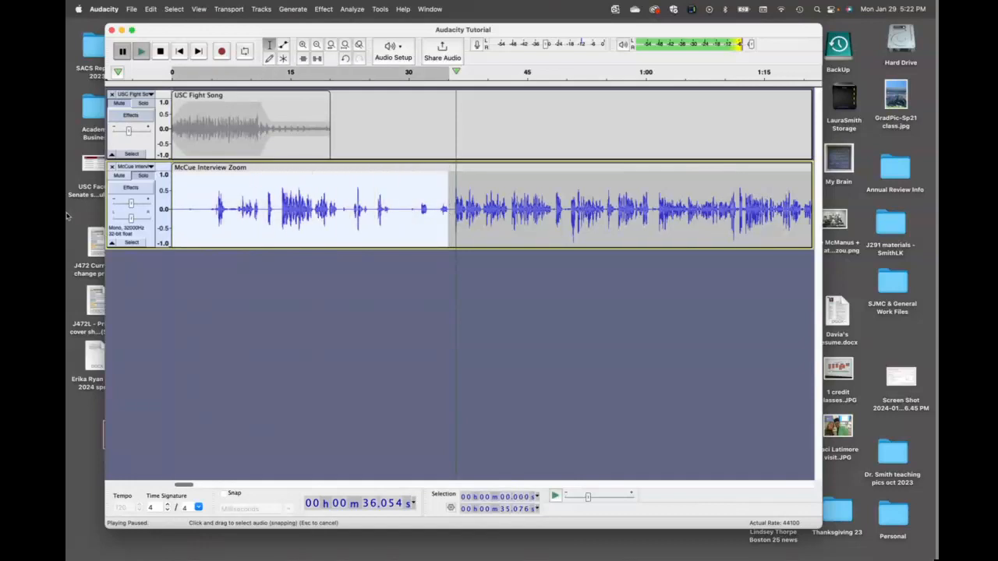
key("Delete")
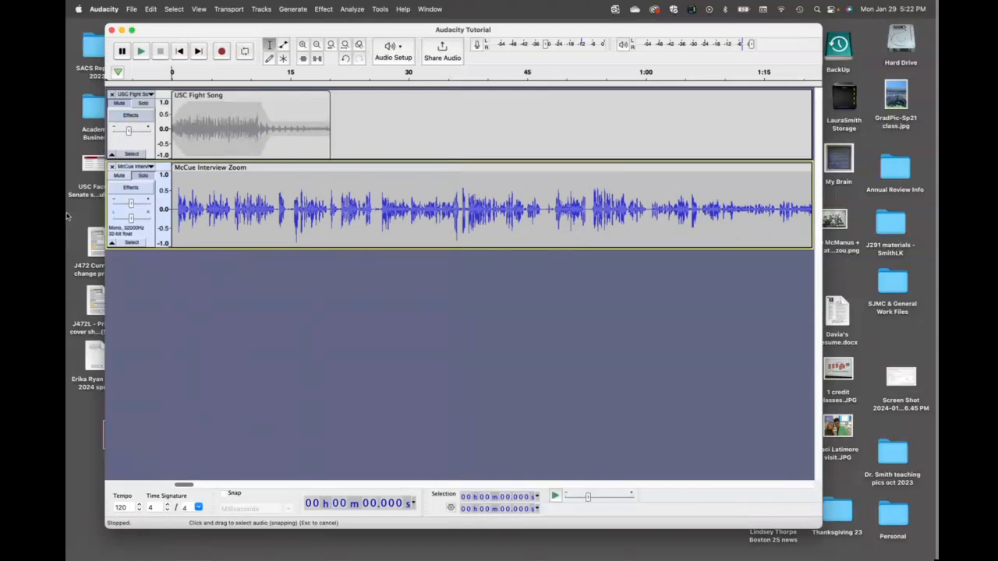
Step: Play the trimmed interview from the beginning, pause after about 3 seconds, and enlarge the opening waveform
left_click(141, 51)
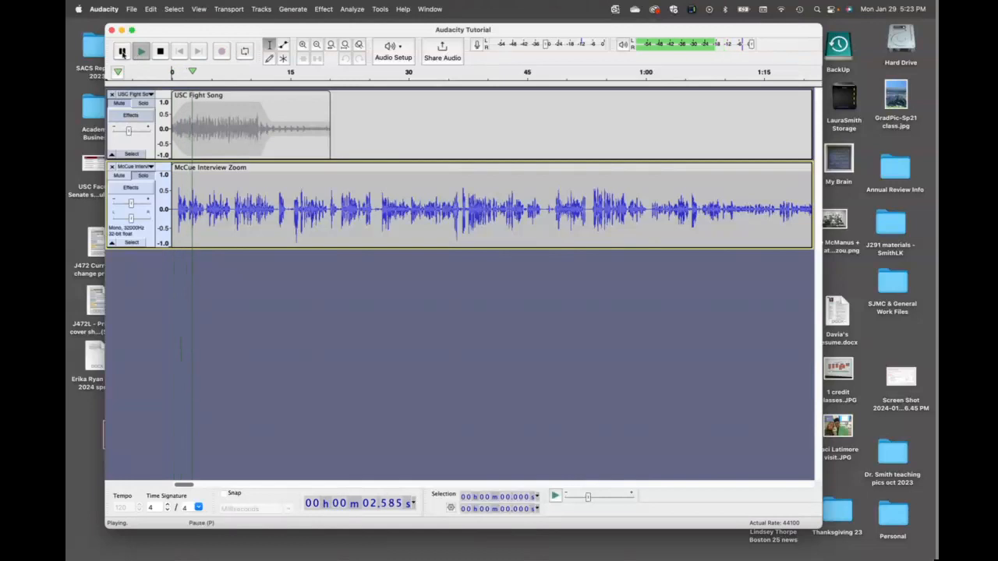
left_click(121, 51)
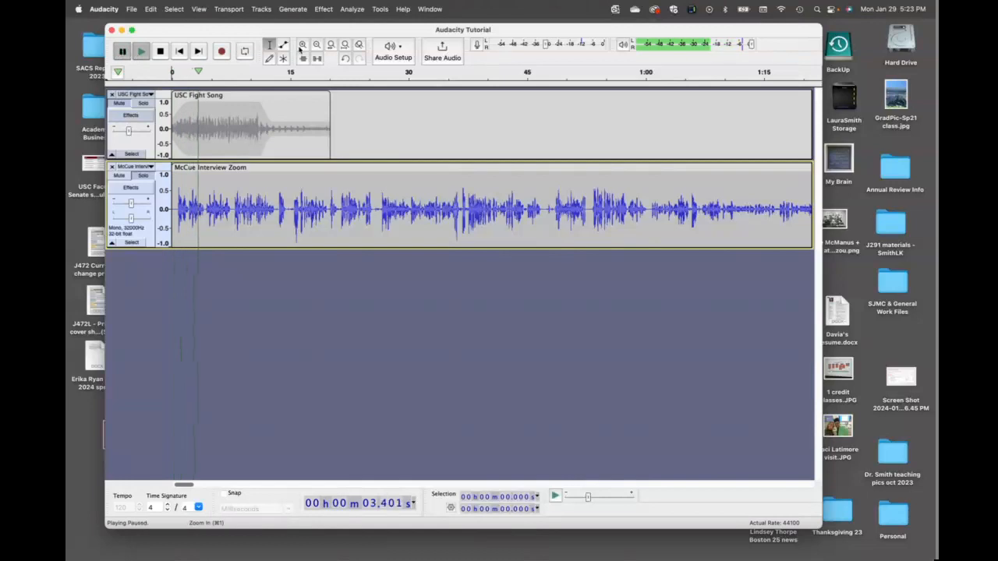
left_click(302, 45)
left_click(303, 44)
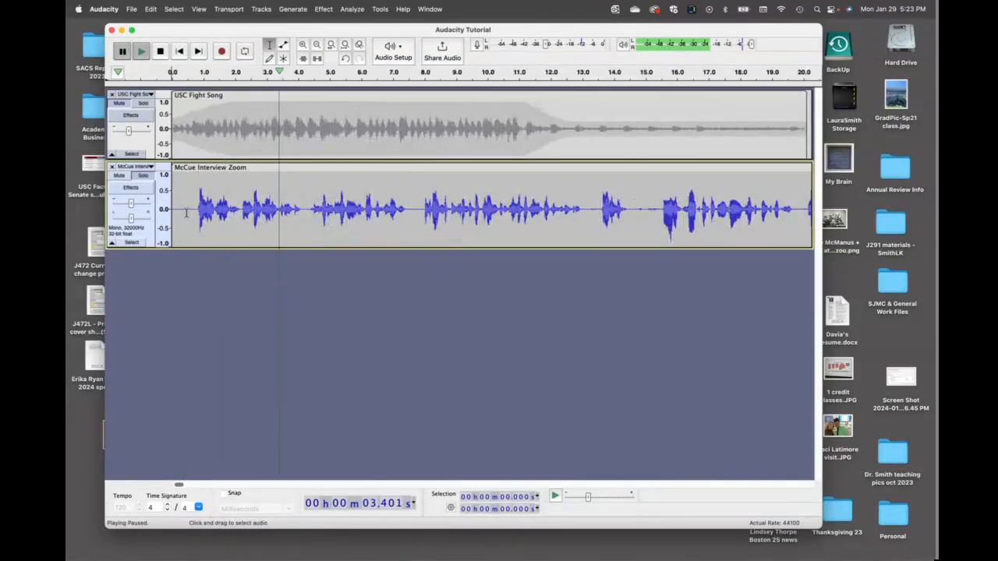
Step: Delete the opening 0.56 seconds of silence from the interview track, play it from the beginning, and pause at about 6 seconds
left_click_drag(189, 211, 132, 205)
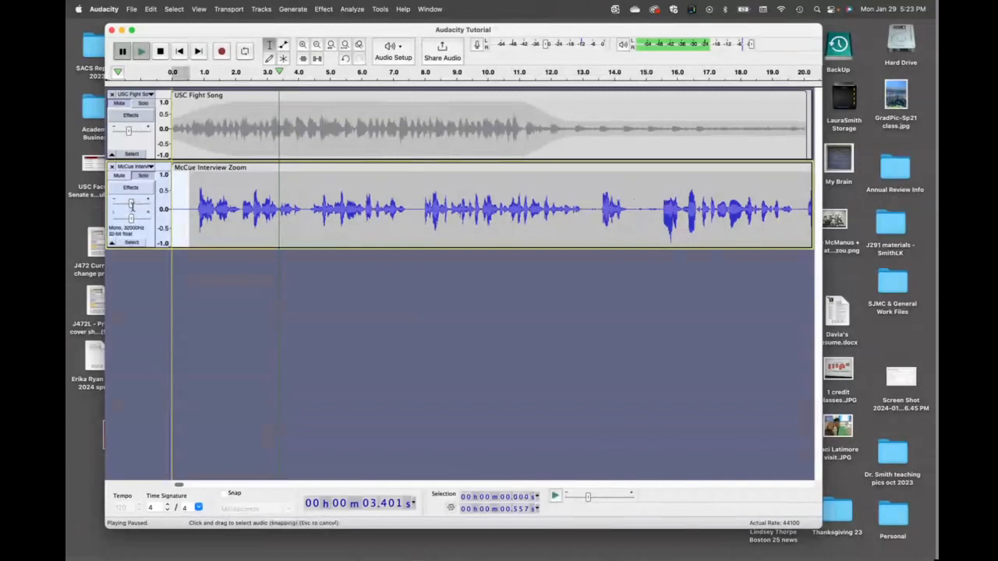
key("Delete")
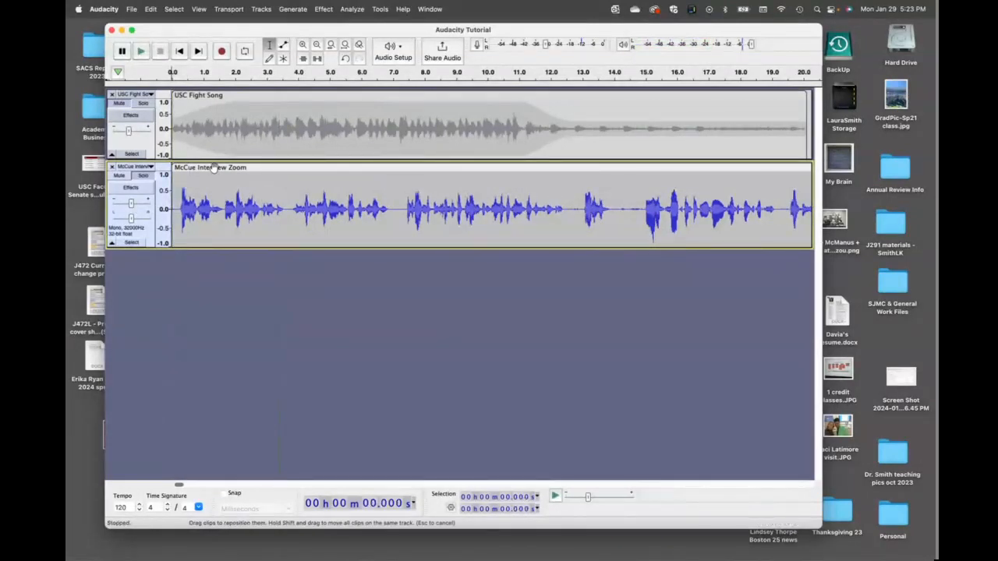
left_click(140, 51)
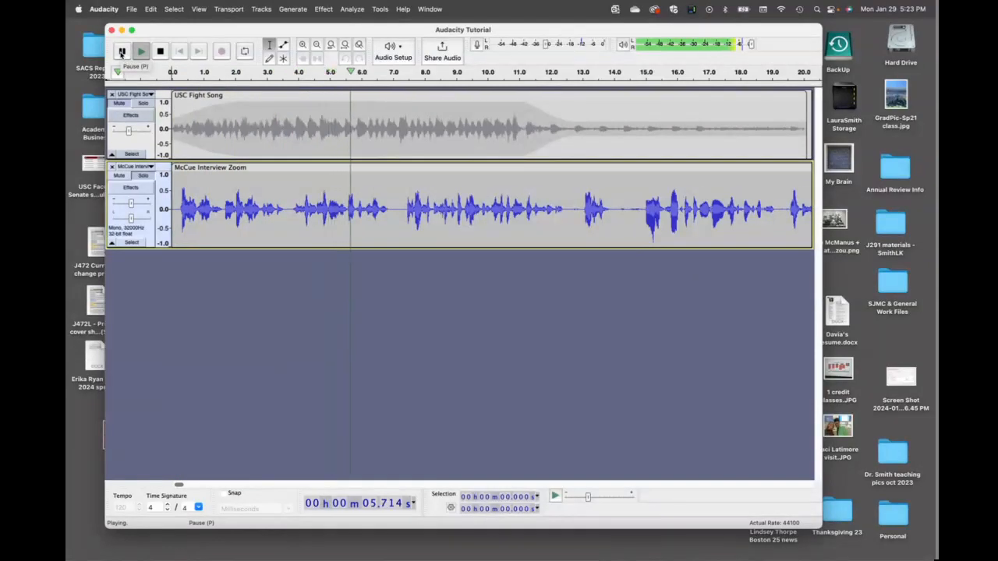
left_click(121, 51)
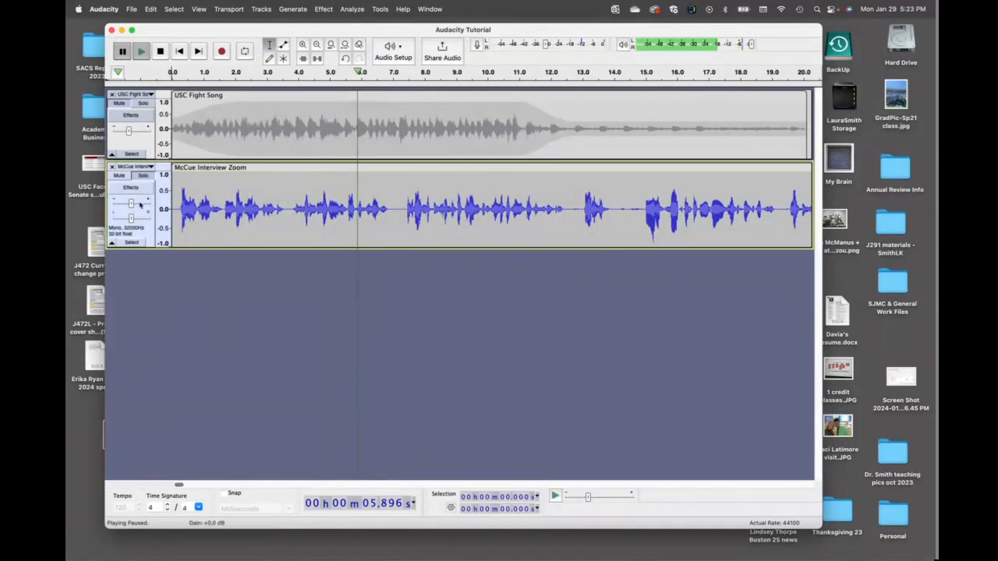
Step: Lower the interview track's gain slightly, resume playback until about 10 seconds, and stop
mouse_move(131, 206)
left_click_drag(131, 206, 130, 206)
left_click(123, 52)
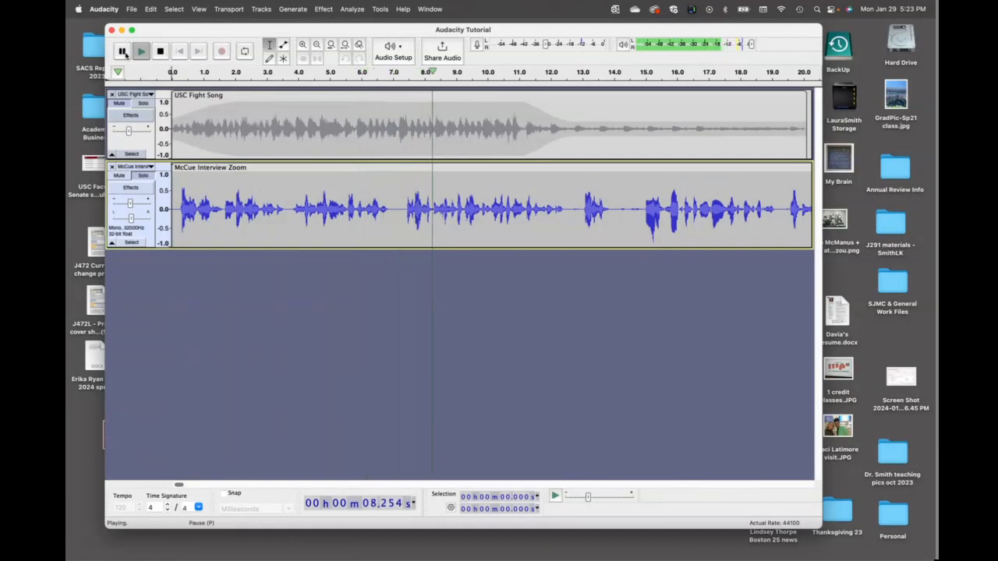
left_click(123, 52)
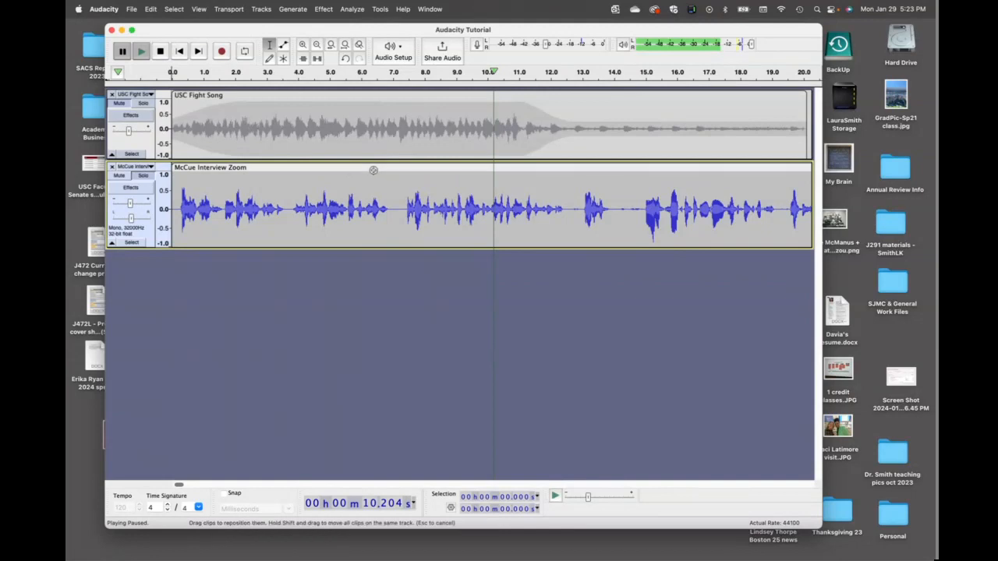
left_click(161, 52)
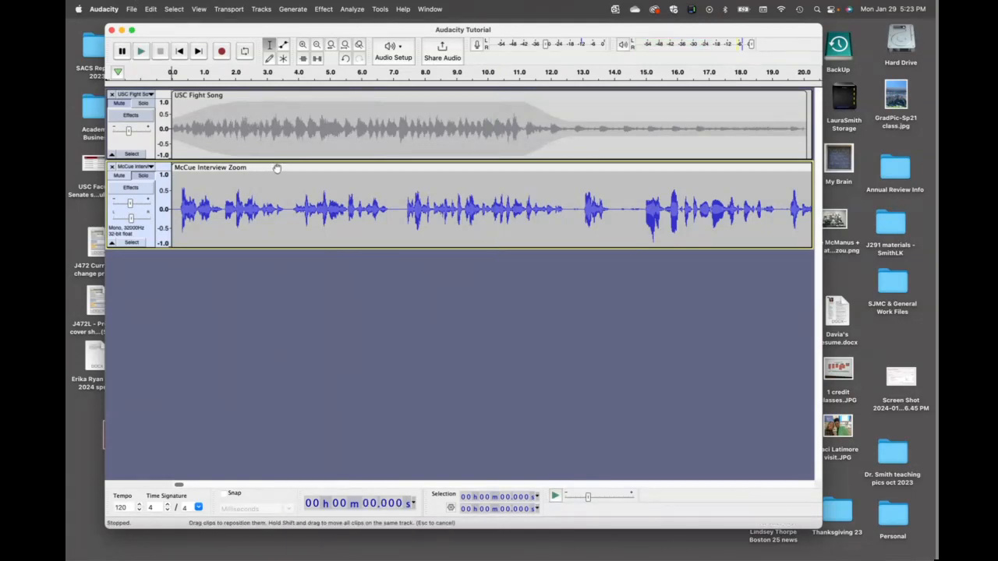
Step: Move the interview clip along the timeline so it starts at about 12.3 seconds, where the USC Fight Song fades down
left_click_drag(277, 167, 309, 168)
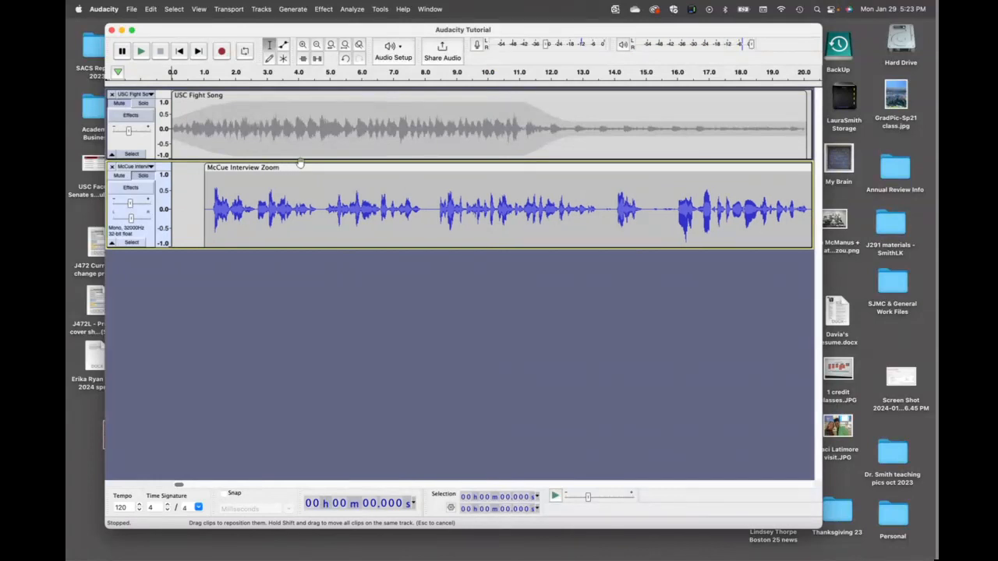
left_click_drag(297, 167, 653, 179)
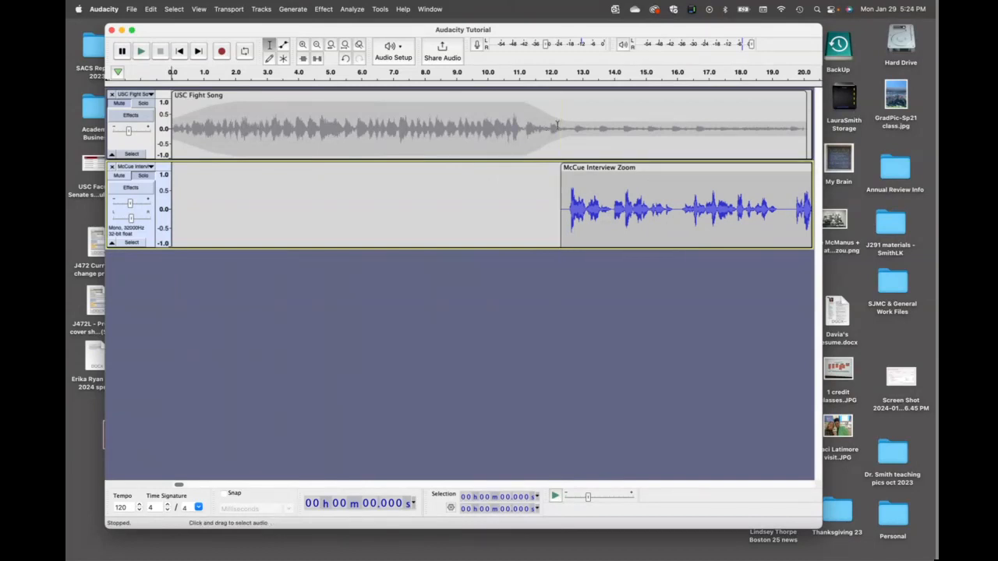
Step: Make the USC Fight Song audible alongside the interview and play both tracks from the beginning to about 17 seconds
left_click(116, 105)
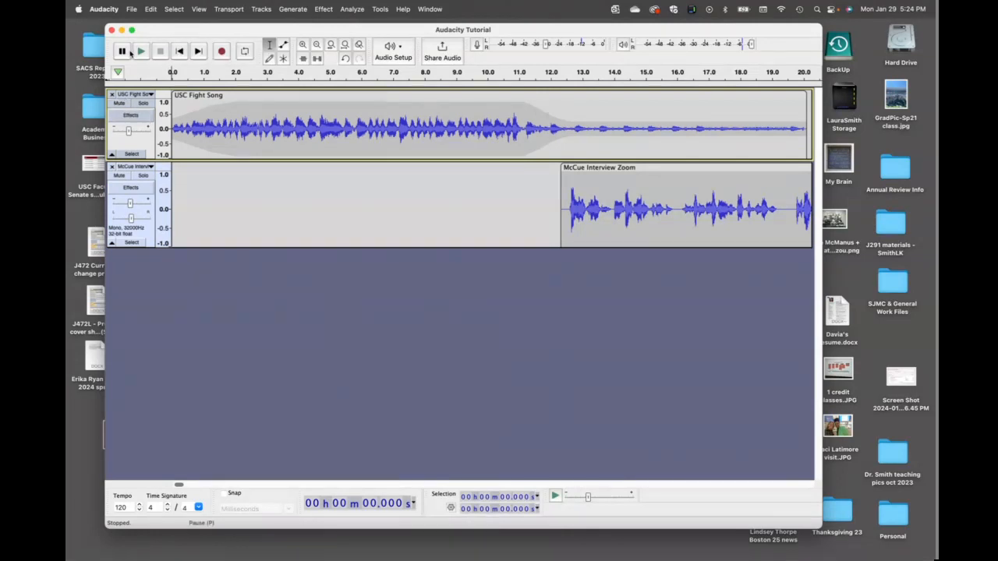
left_click(141, 52)
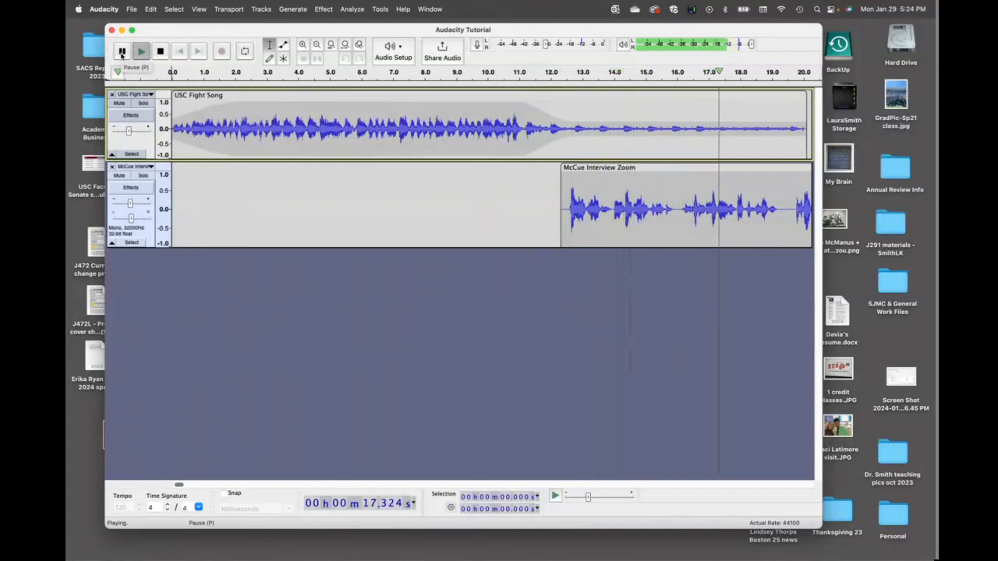
left_click(122, 52)
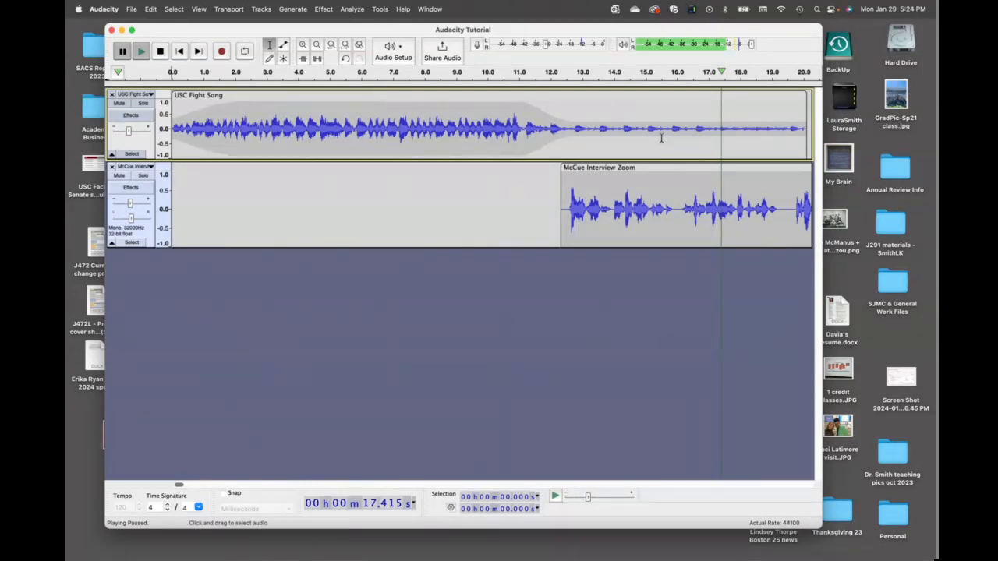
Step: Lower the USC Fight Song's volume envelope from about 12.6 seconds onward and play the mix from about 15 to 18 seconds
left_click(647, 100)
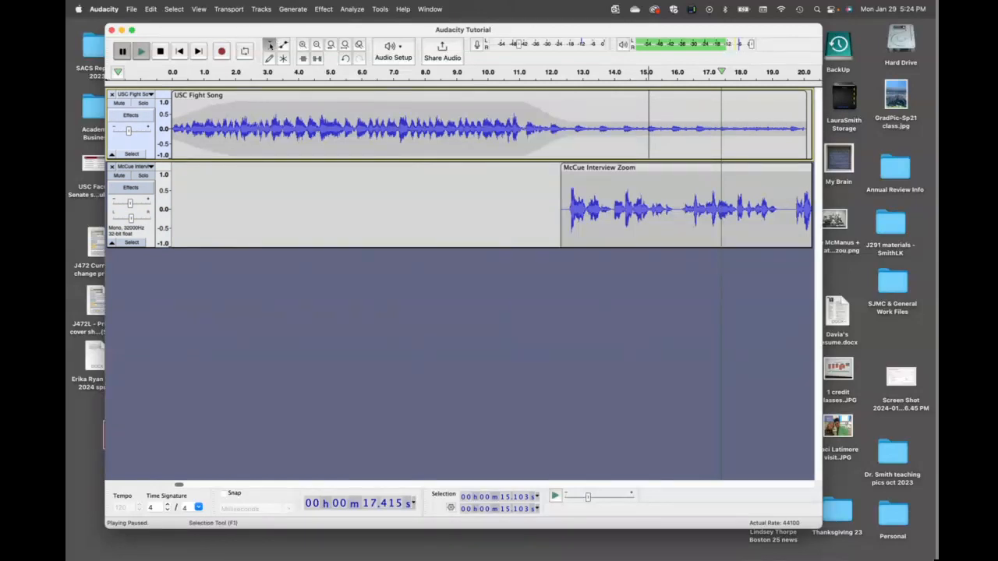
left_click(283, 45)
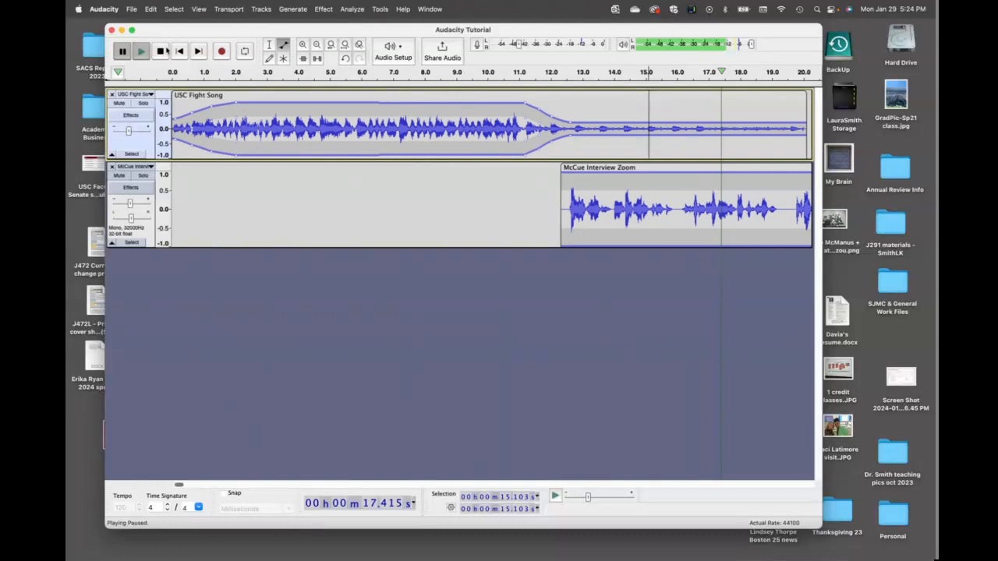
key("space")
left_click_drag(570, 120, 569, 121)
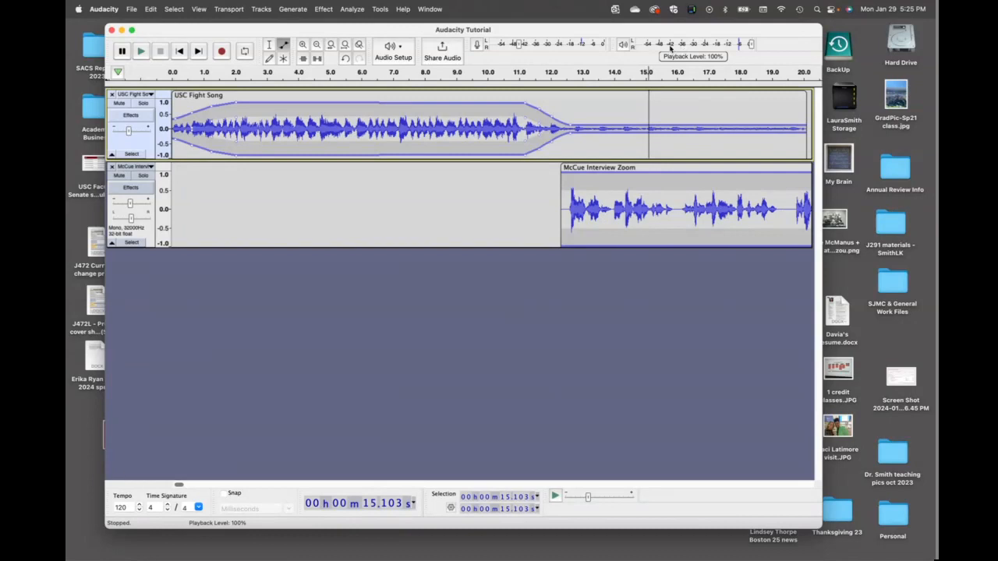
left_click(511, 72)
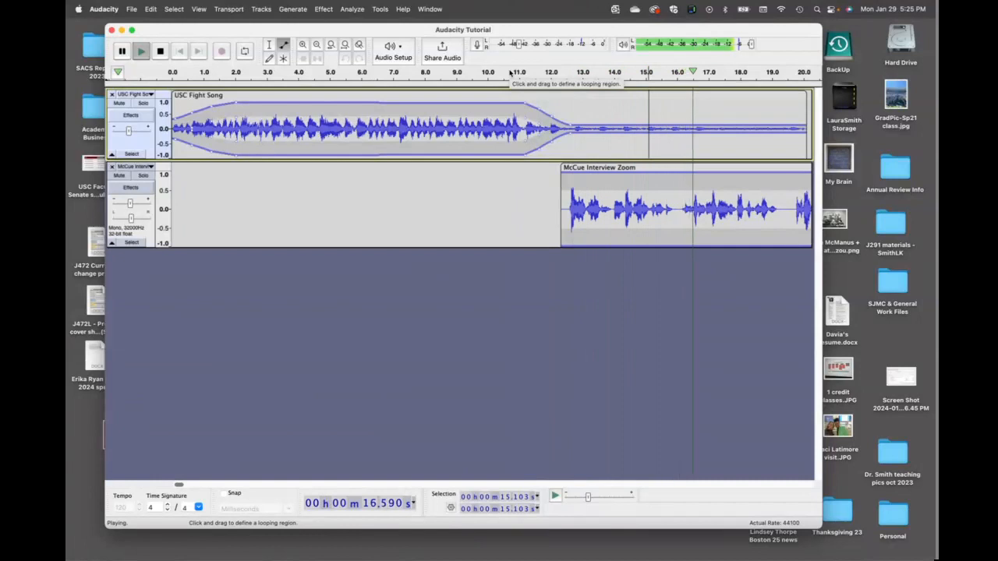
left_click(123, 52)
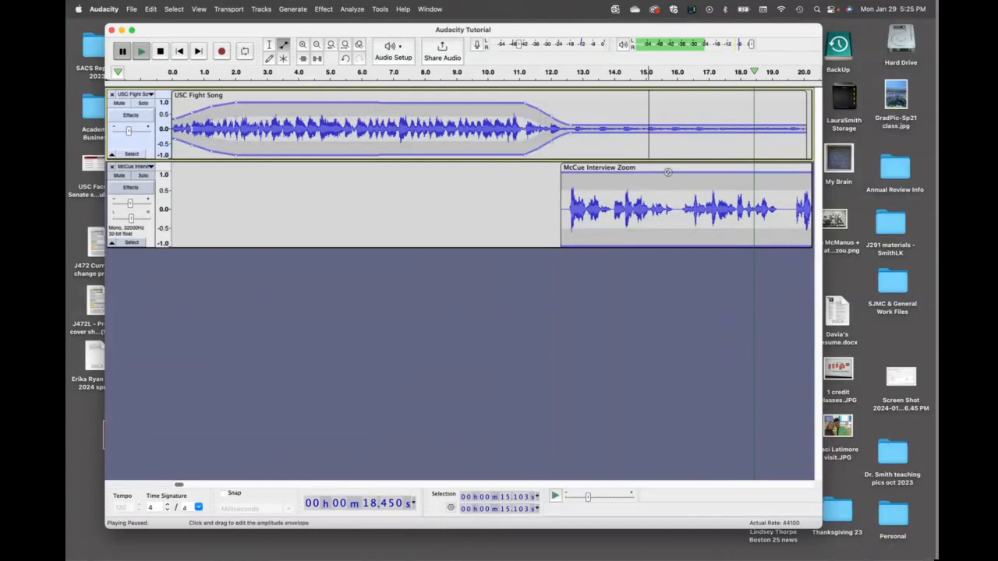
Step: Solo the USC Fight Song, listen to its quiet section under the interview, and stop playback
left_click(143, 103)
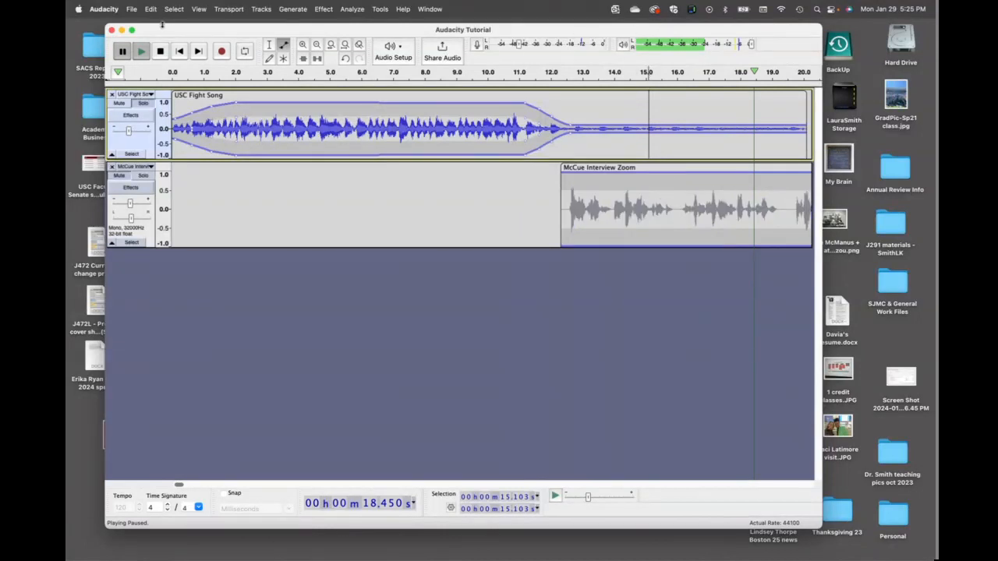
left_click(120, 51)
left_click(120, 51)
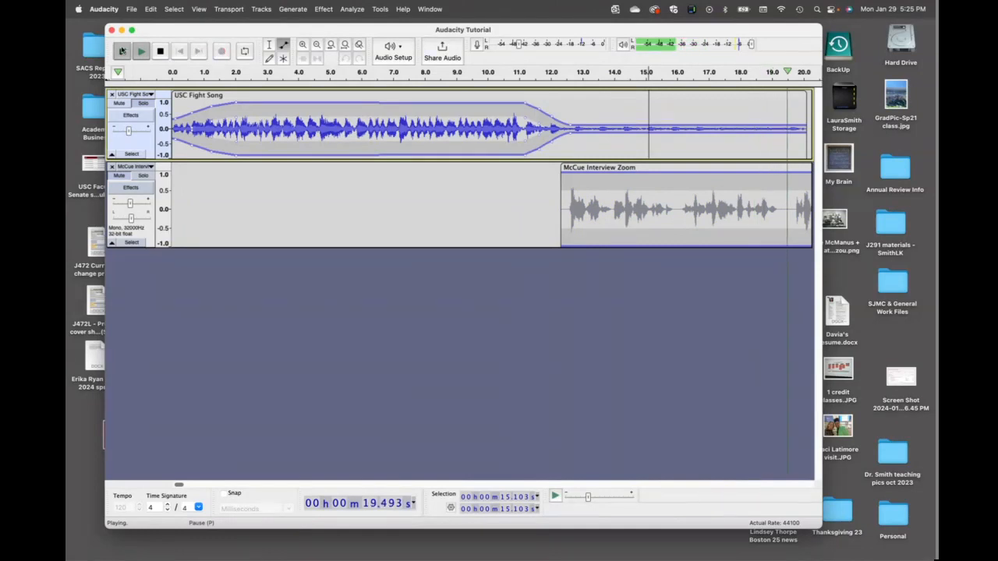
left_click(582, 72)
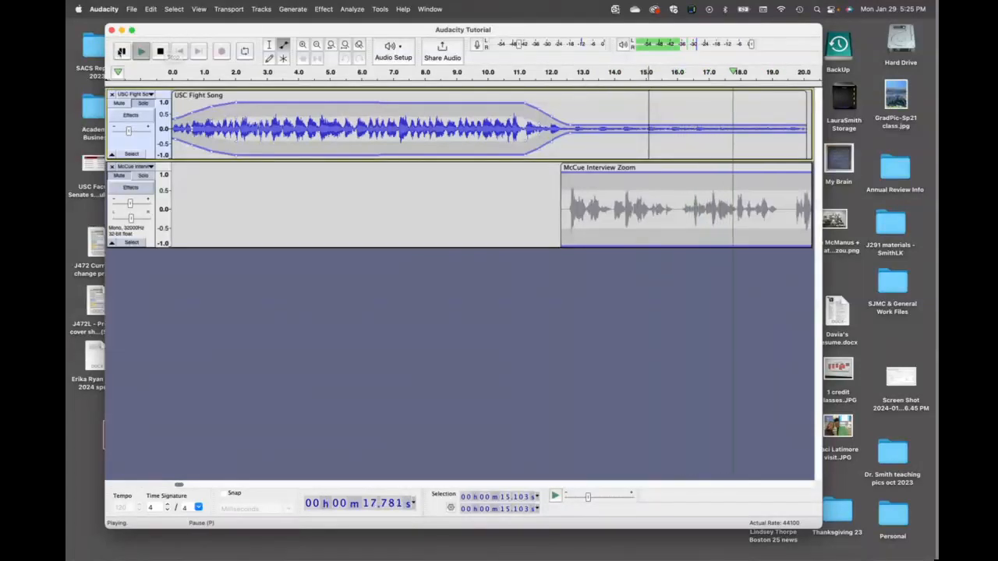
left_click(122, 52)
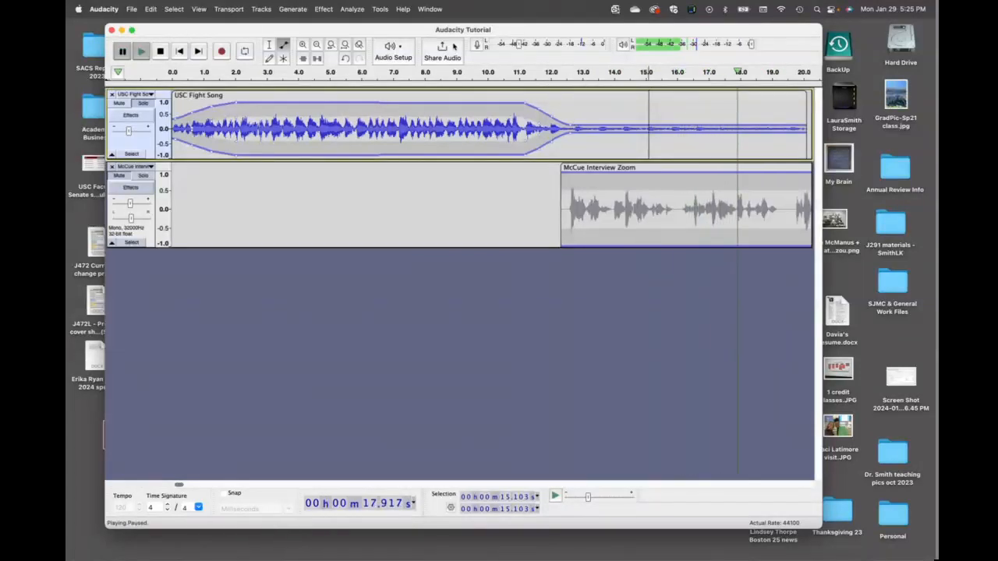
left_click(160, 51)
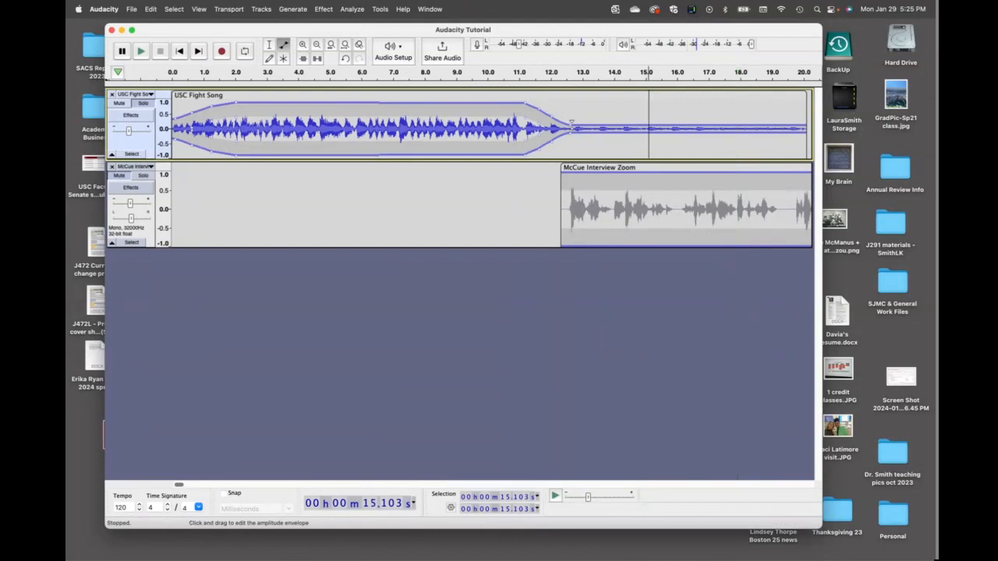
Step: Lower the USC Fight Song's envelope further at about 12.6 seconds and briefly play the soloed track from 15 seconds
left_click(572, 123)
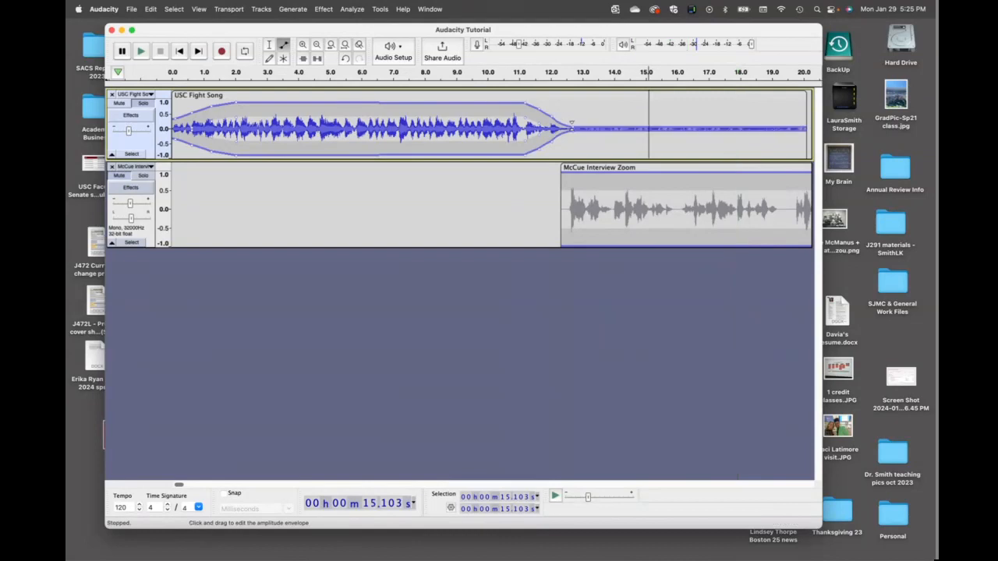
key("space")
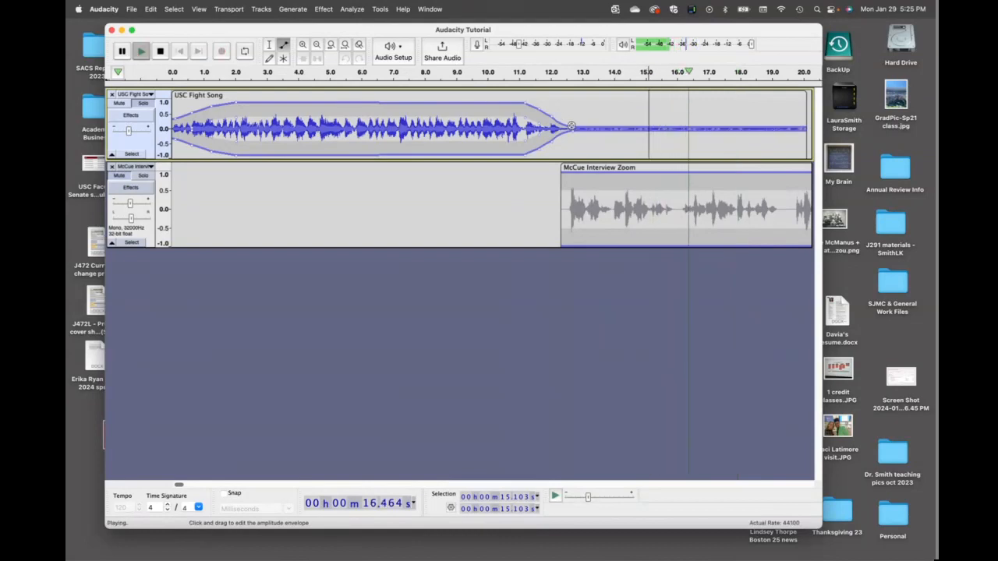
key("space")
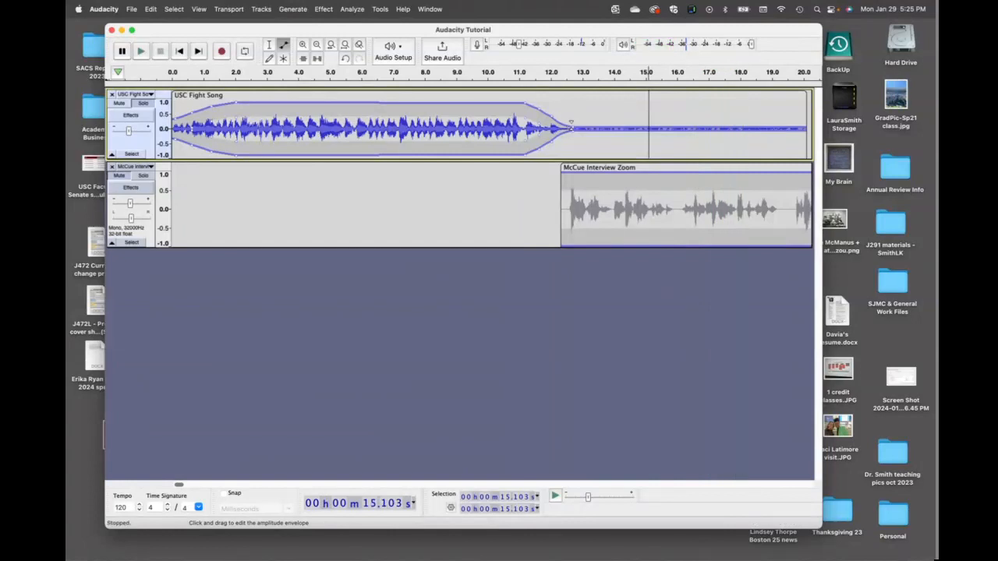
Step: Turn off solo on the USC Fight Song and play both tracks together from about 15 to 18 seconds
left_click(142, 103)
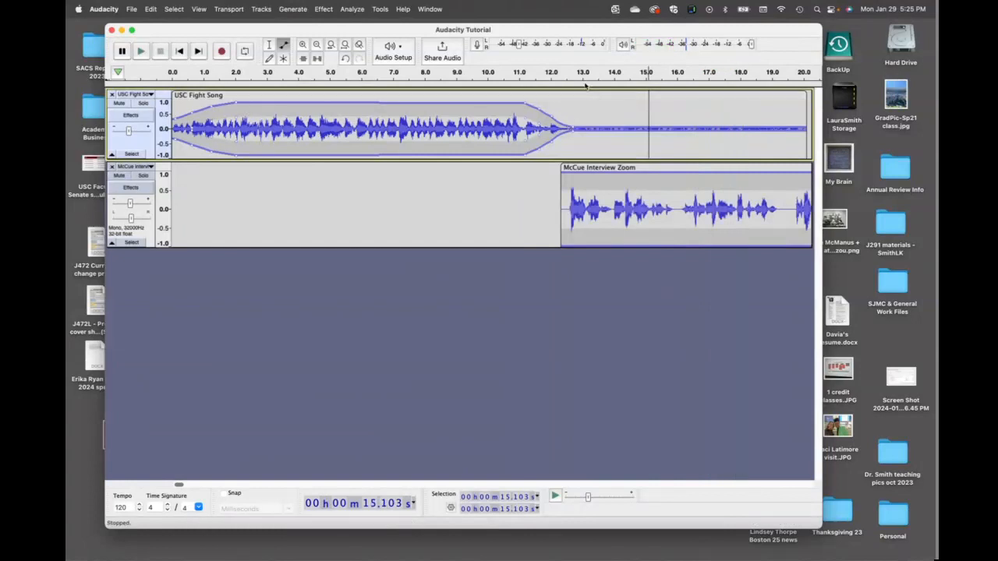
left_click(514, 72)
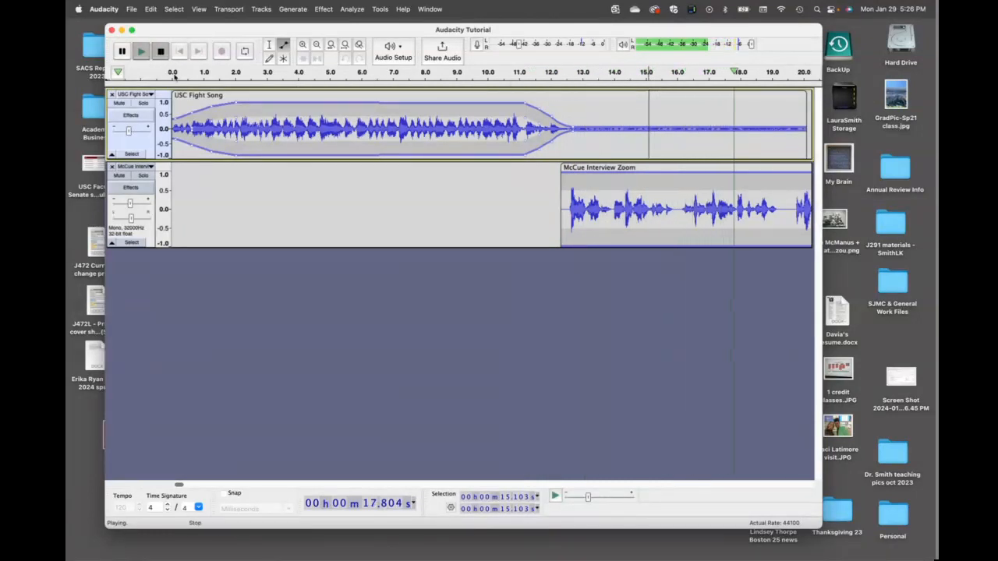
key("space")
Step: Apply a Fade Out to the end of the USC Fight Song, from about 19.35 seconds to past the clip's end
scroll(181, 485, "right", 5)
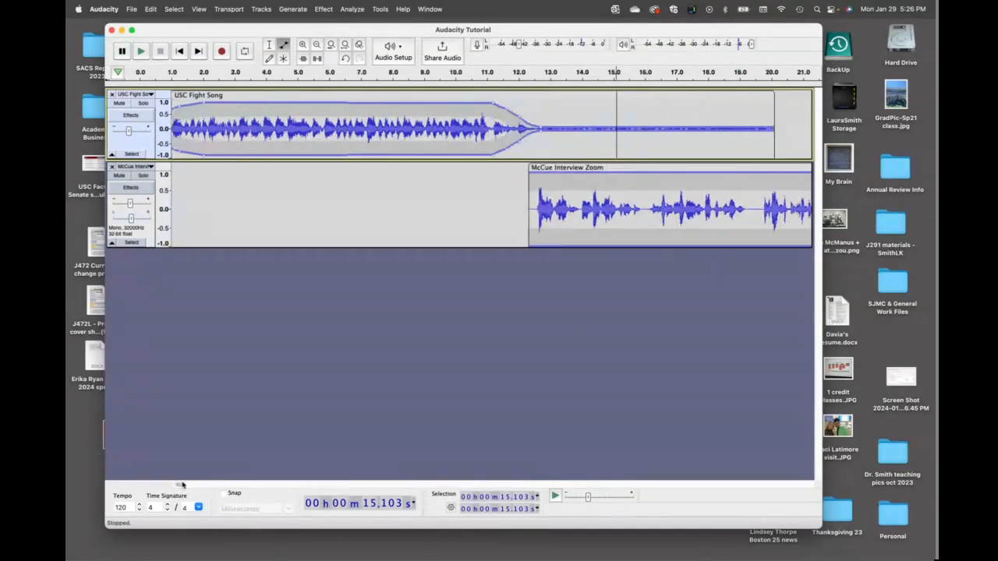
scroll(180, 484, "left", 1)
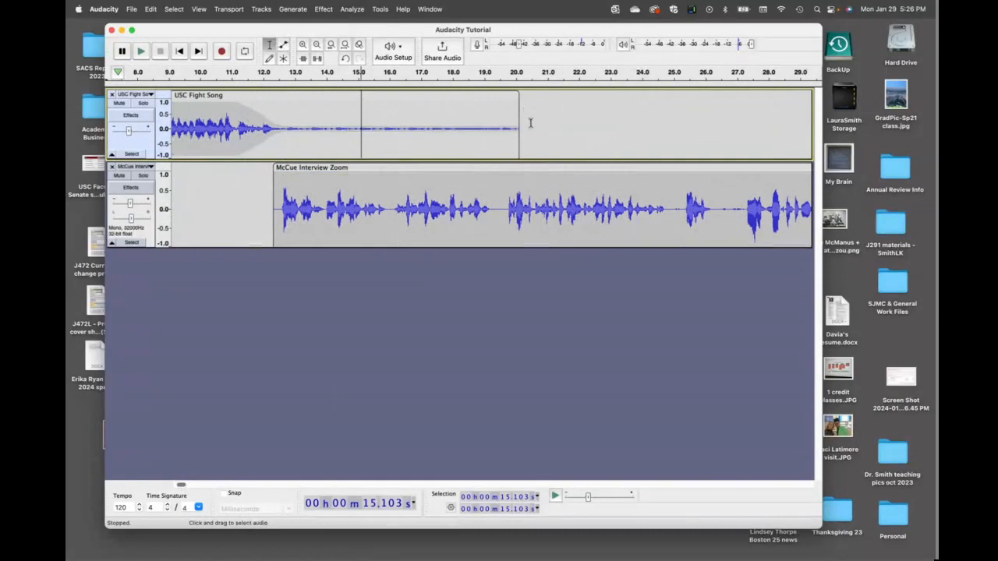
left_click_drag(524, 122, 494, 123)
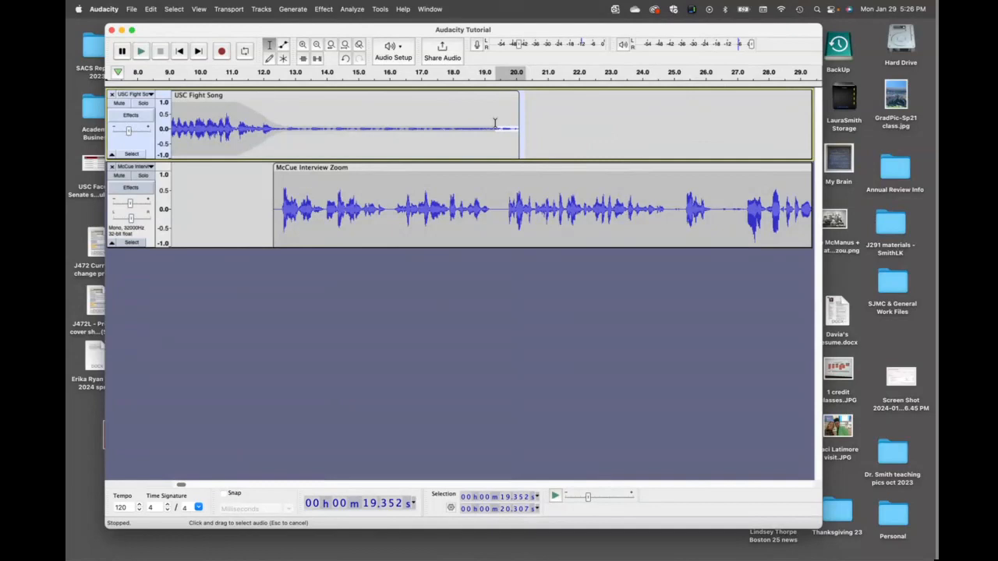
left_click_drag(494, 123, 495, 123)
left_click(325, 9)
left_click(347, 200)
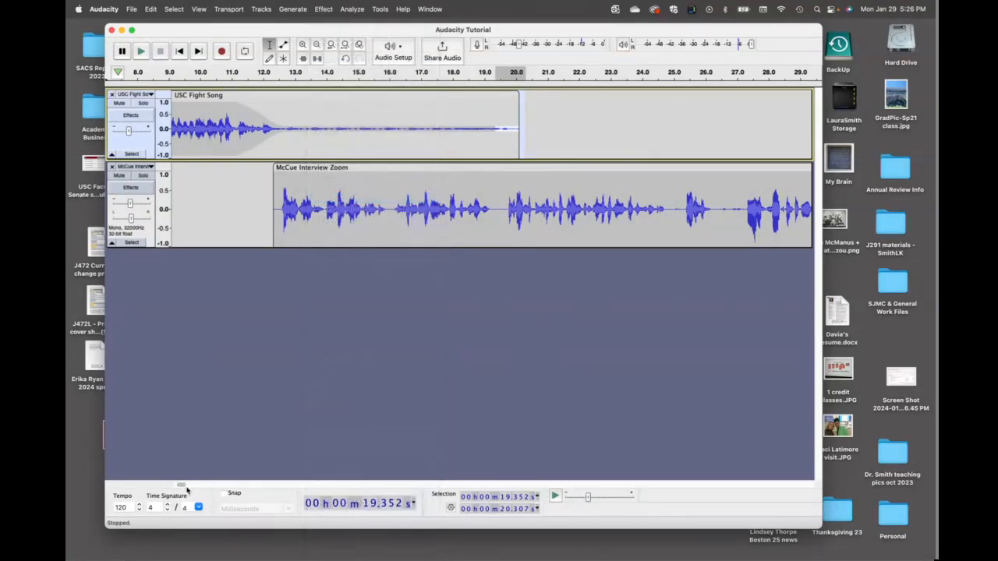
Step: Apply a Fade In to the first 0.64 seconds of the USC Fight Song
left_click_drag(184, 485, 160, 483)
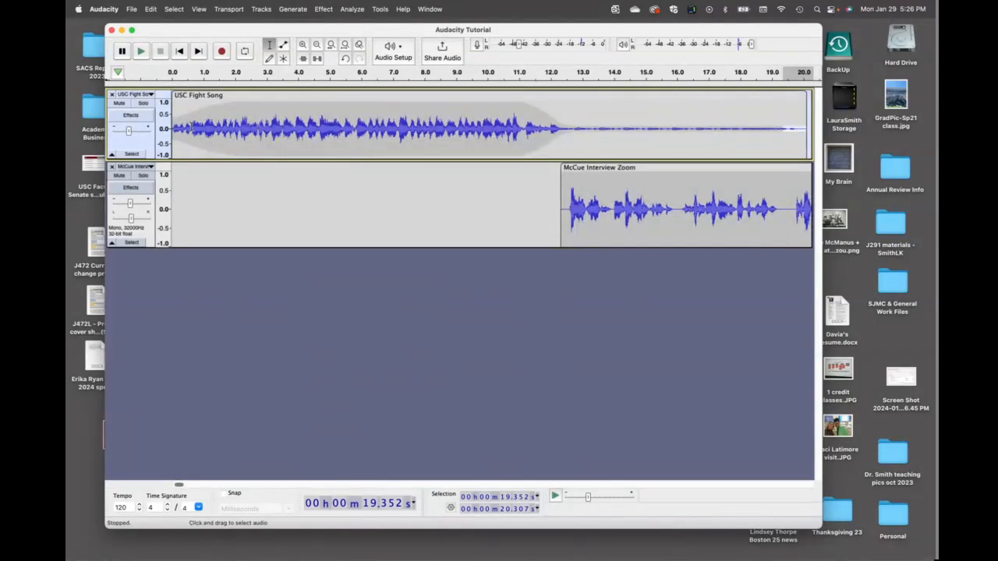
left_click_drag(192, 125, 170, 125)
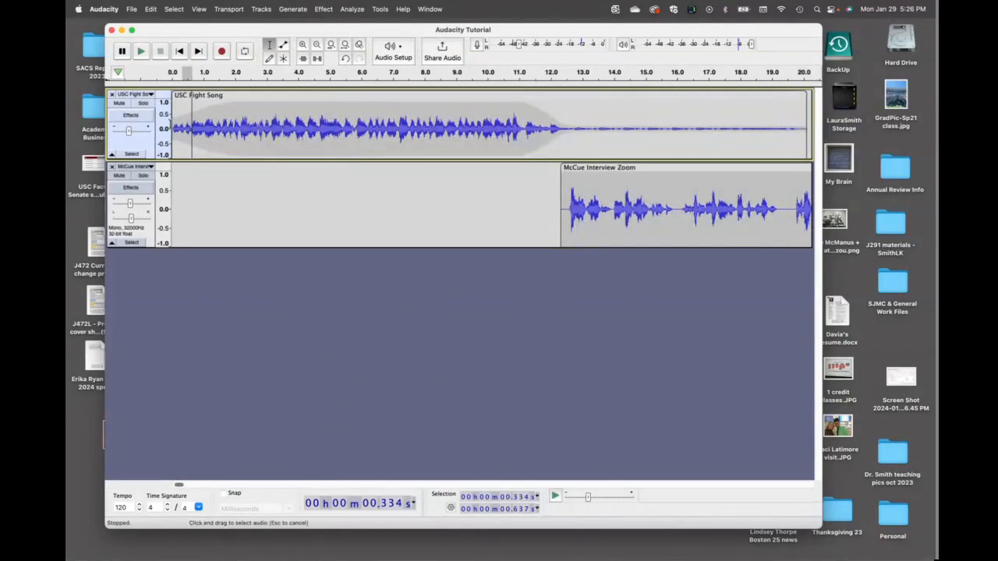
left_click(324, 9)
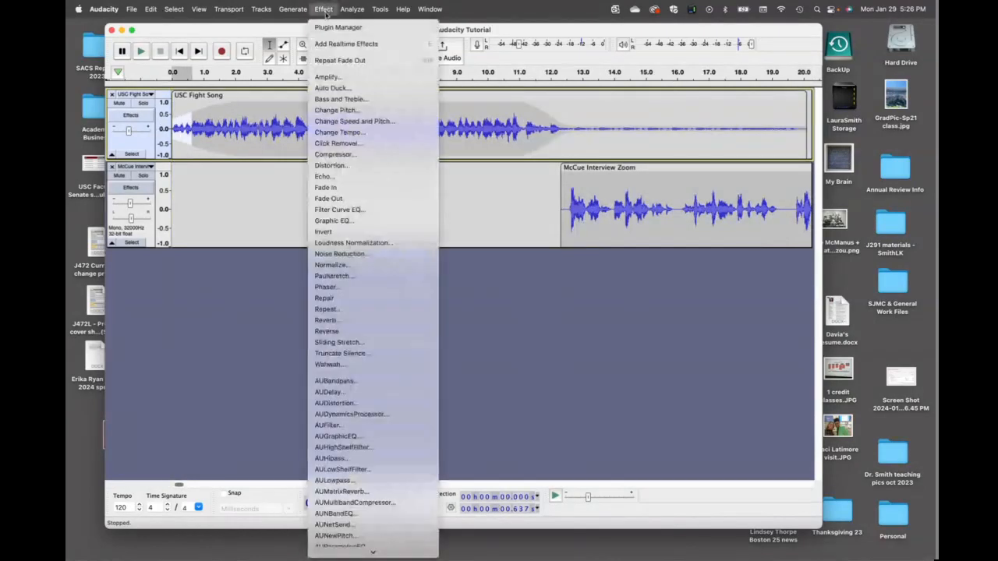
left_click(335, 187)
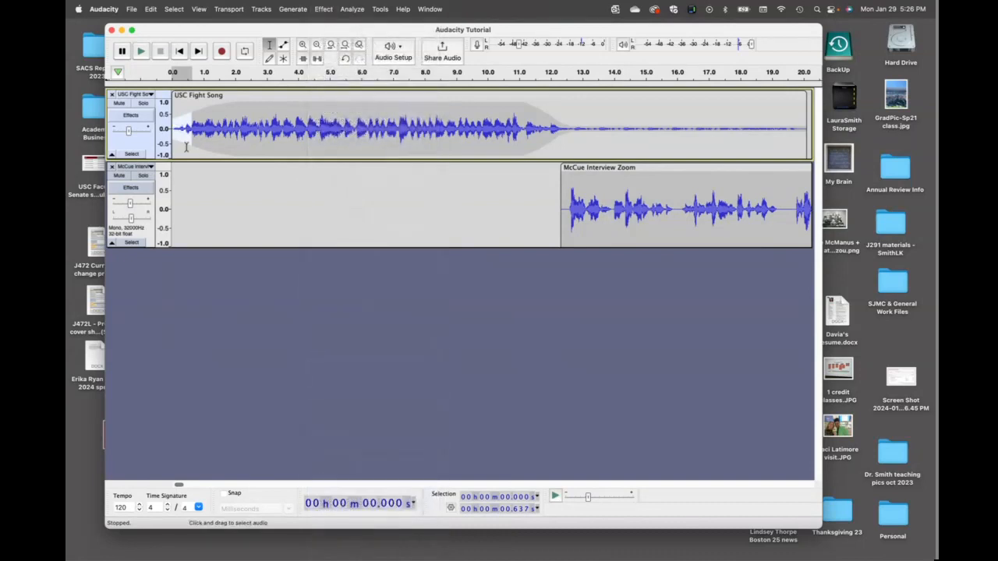
Step: Undo the Fade In on the USC Fight Song, redo it, and return the cursor to the start
left_click(151, 10)
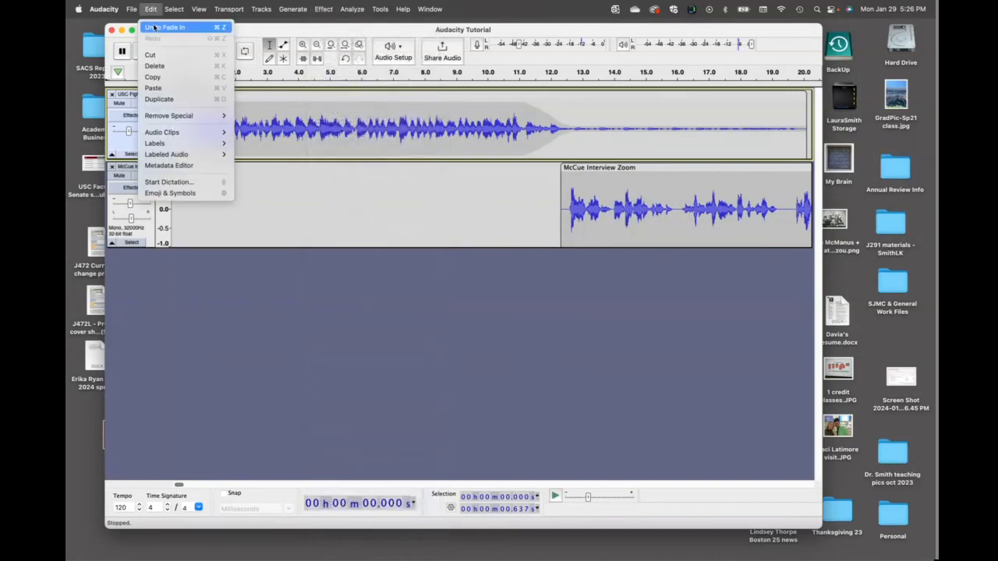
left_click(154, 28)
left_click(150, 10)
left_click(153, 37)
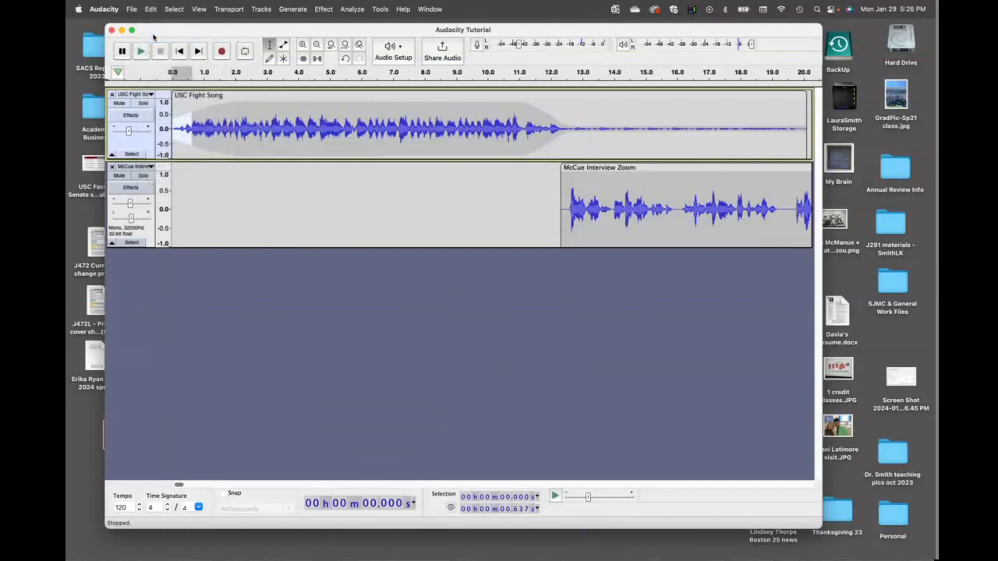
left_click(181, 52)
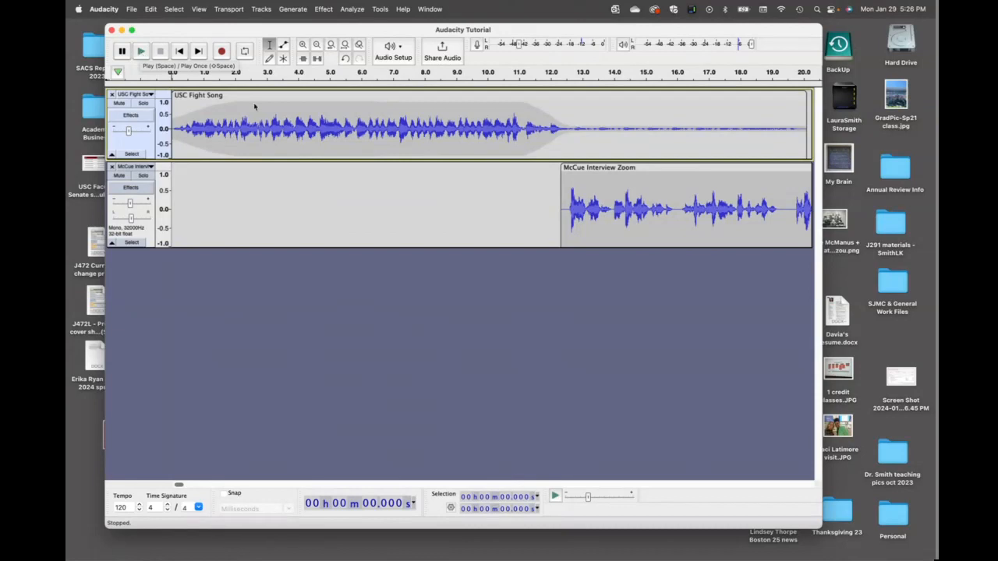
Step: Delete the USC Fight Song audio from about 5.8 to 9.0 seconds and move the Zoom interview clip to start at about 9.2 seconds
left_click_drag(356, 128, 456, 137)
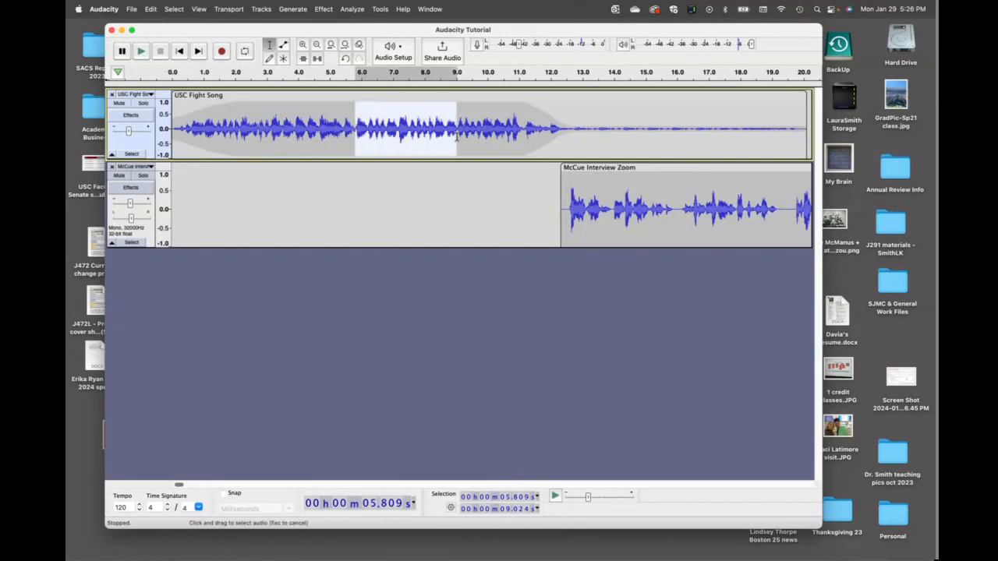
key("Delete")
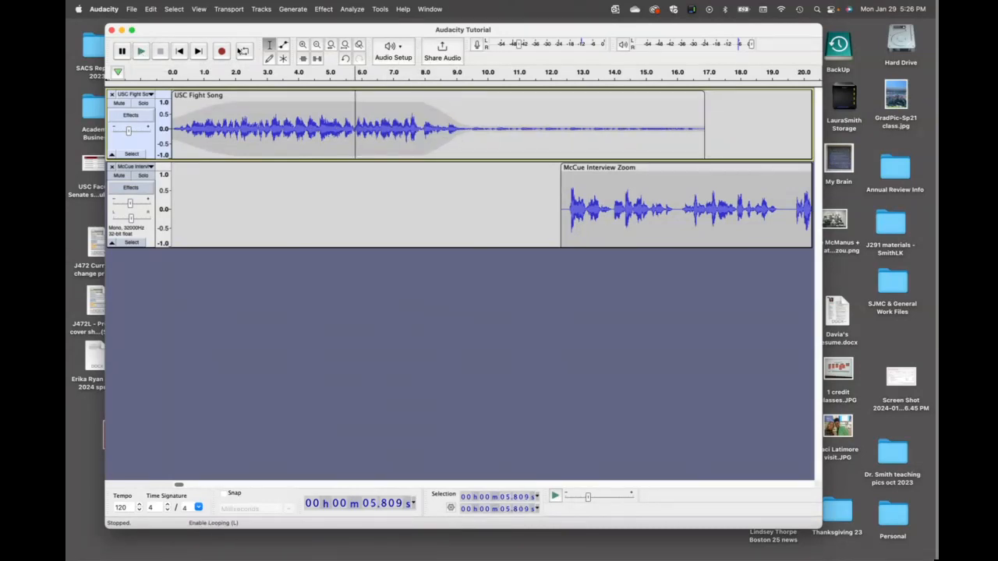
left_click(179, 51)
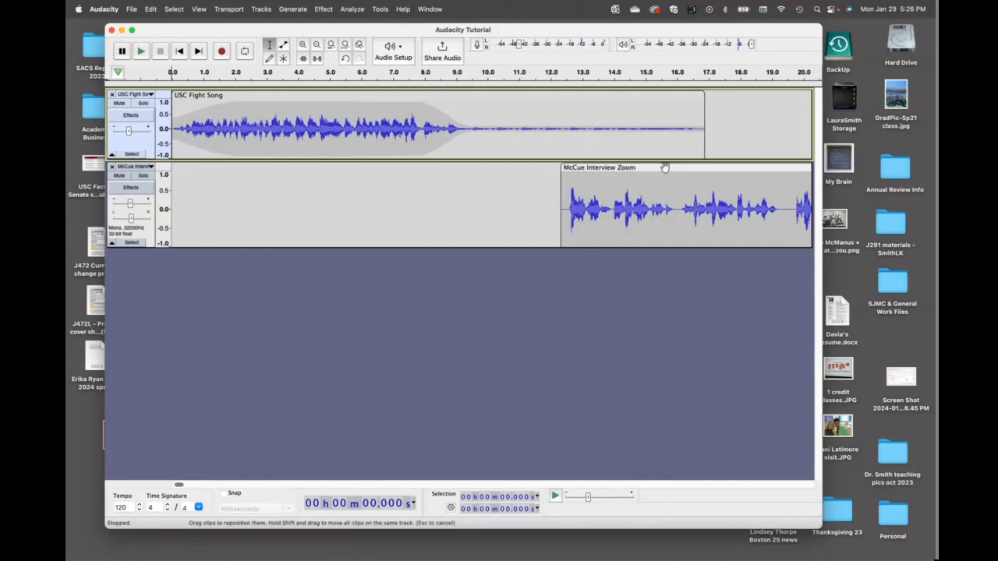
left_click_drag(665, 167, 567, 167)
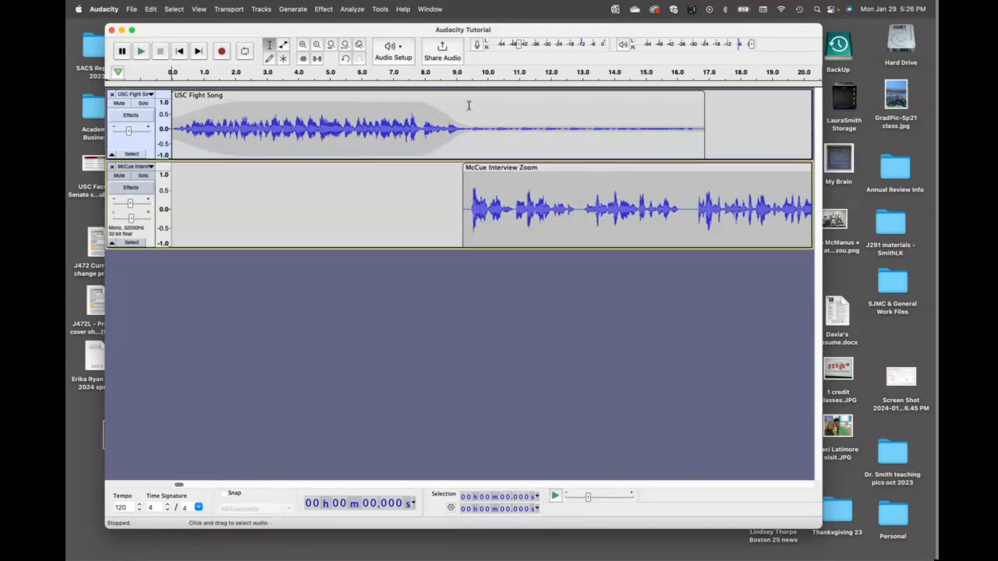
Step: Play both tracks from the start to about 27 seconds to check the transition
left_click(141, 51)
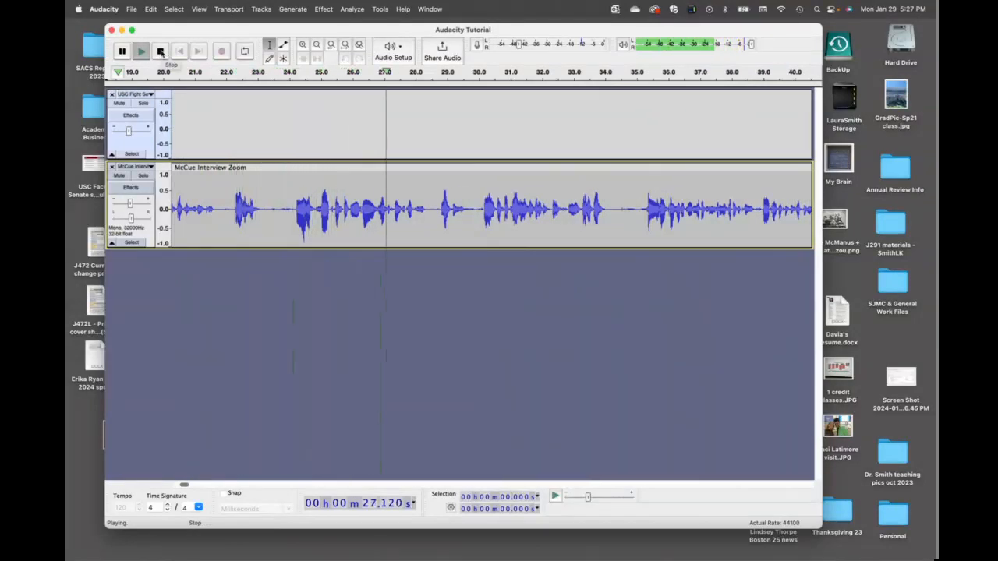
left_click(161, 51)
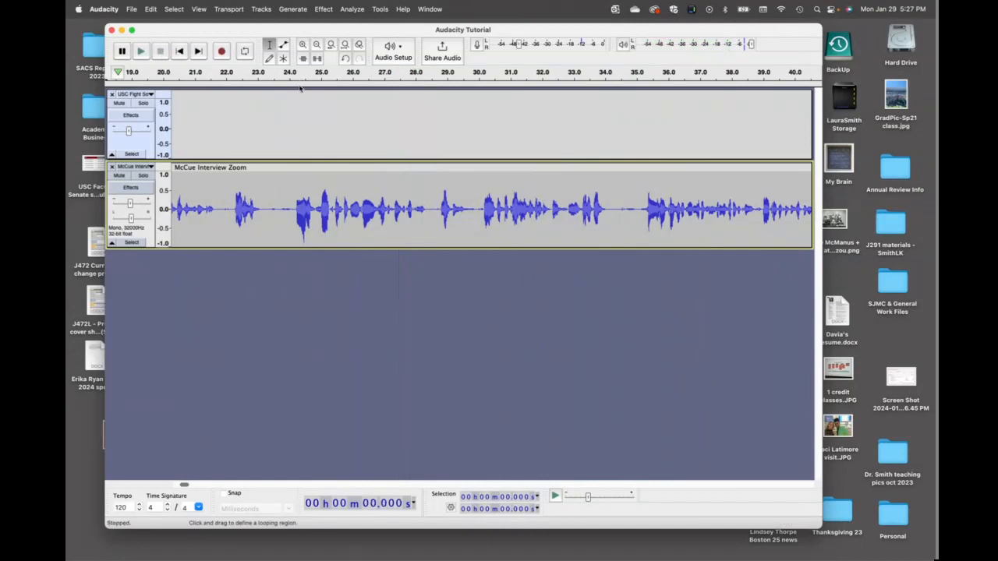
Step: Show more of the timeline from the start and save the project
left_click(314, 45)
left_click(315, 45)
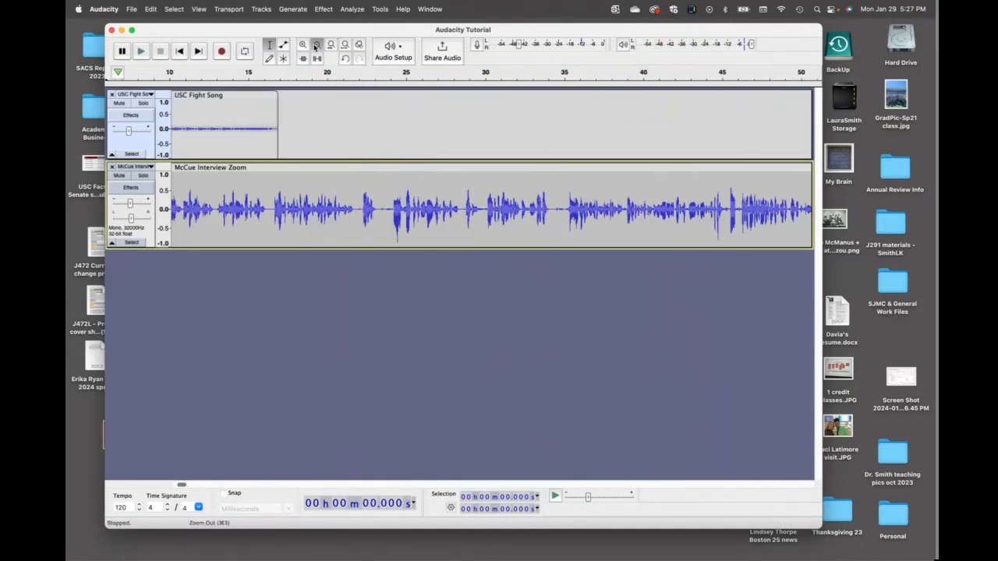
left_click(315, 45)
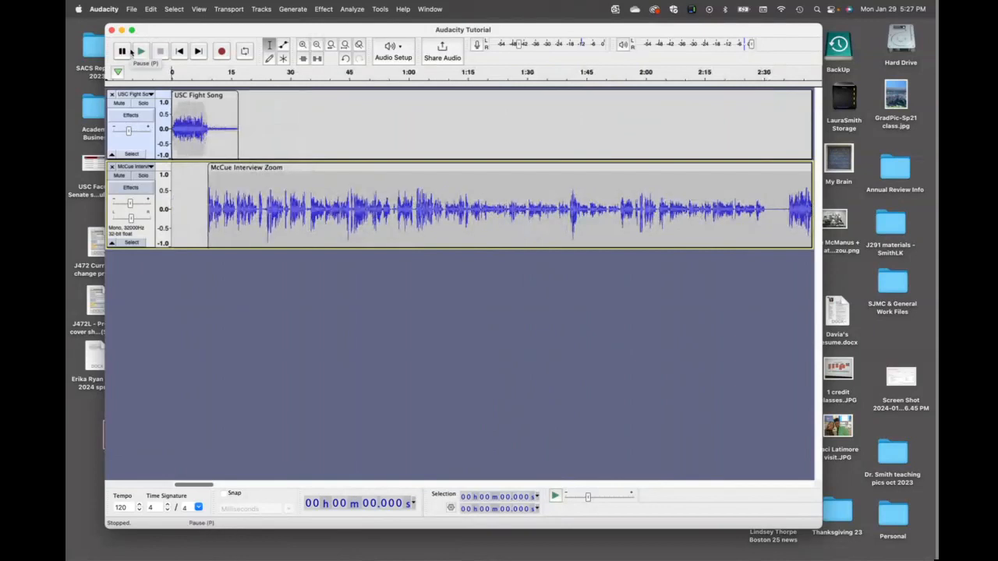
key("super+s")
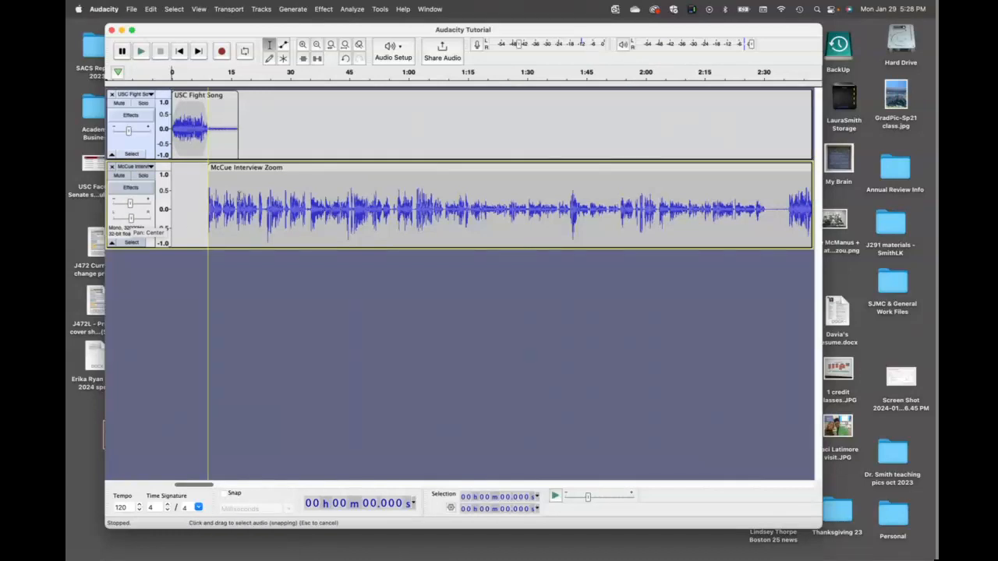
Step: Pan the Zoom interview track fully left and, with its track enlarged, the USC Fight Song fully right
left_click_drag(133, 221, 103, 220)
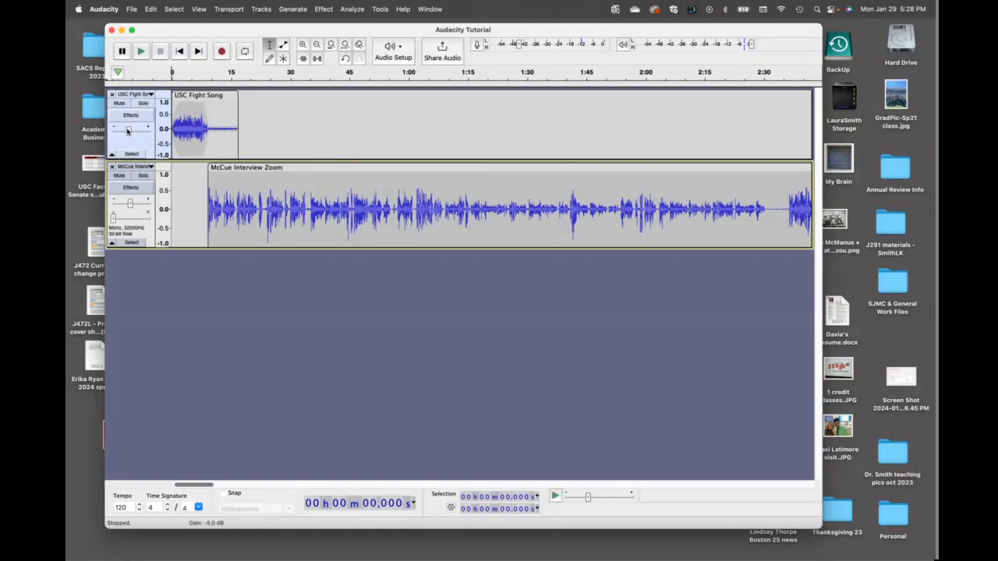
mouse_move(129, 133)
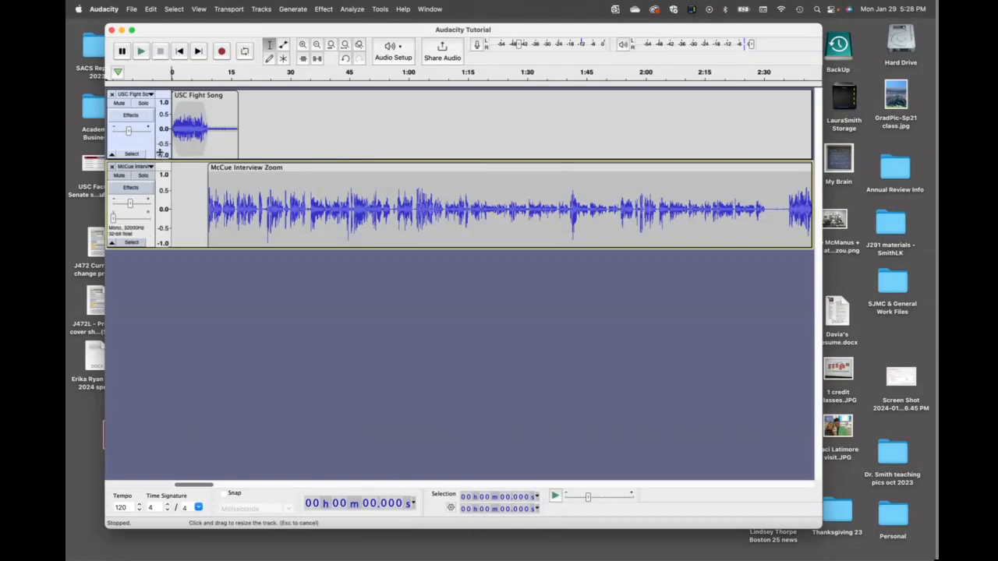
mouse_move(159, 155)
left_mouse_down()
mouse_move(160, 144)
mouse_move(160, 173)
mouse_move(131, 146)
mouse_move(151, 146)
left_mouse_up()
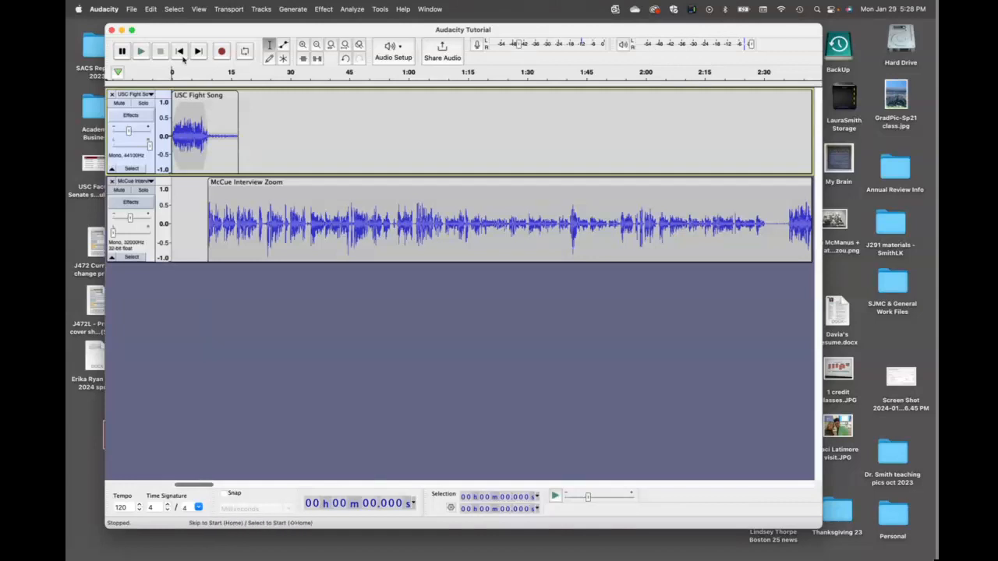
Step: Play the panned tracks from the start and pause at about 16.5 seconds
left_click(142, 51)
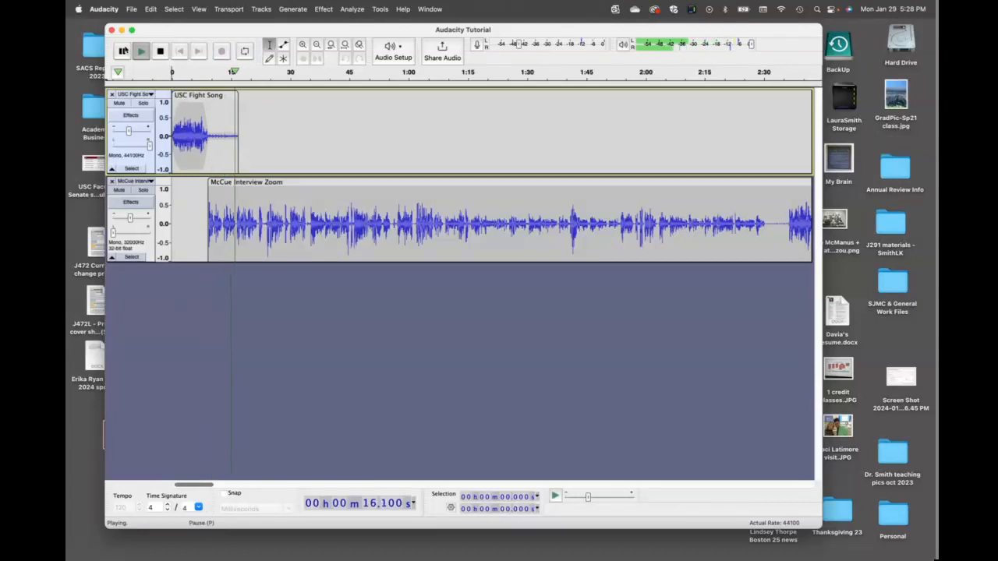
left_click(122, 51)
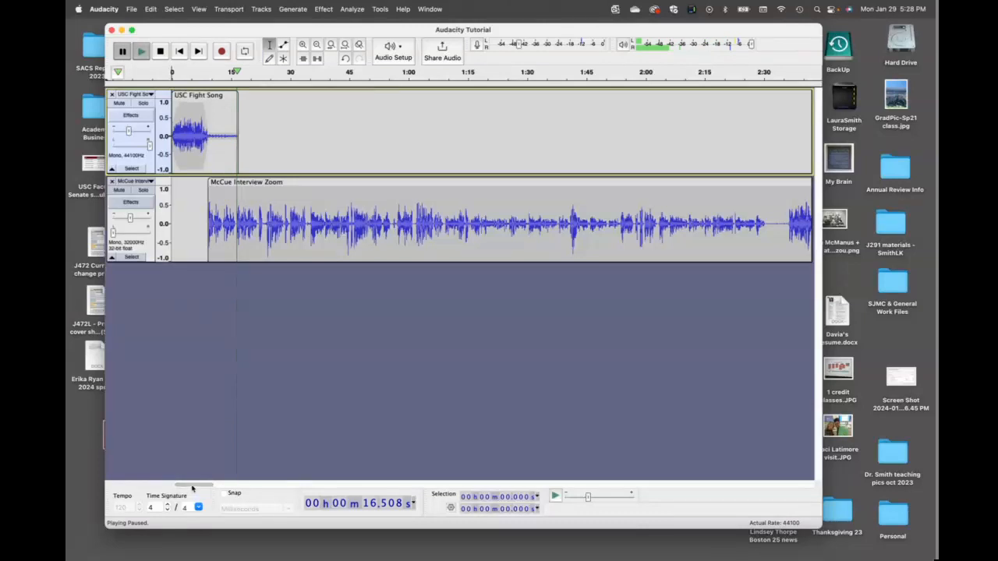
Step: Play the interview from about 3:21 and pause just before the loud peak
left_click_drag(191, 488, 225, 491)
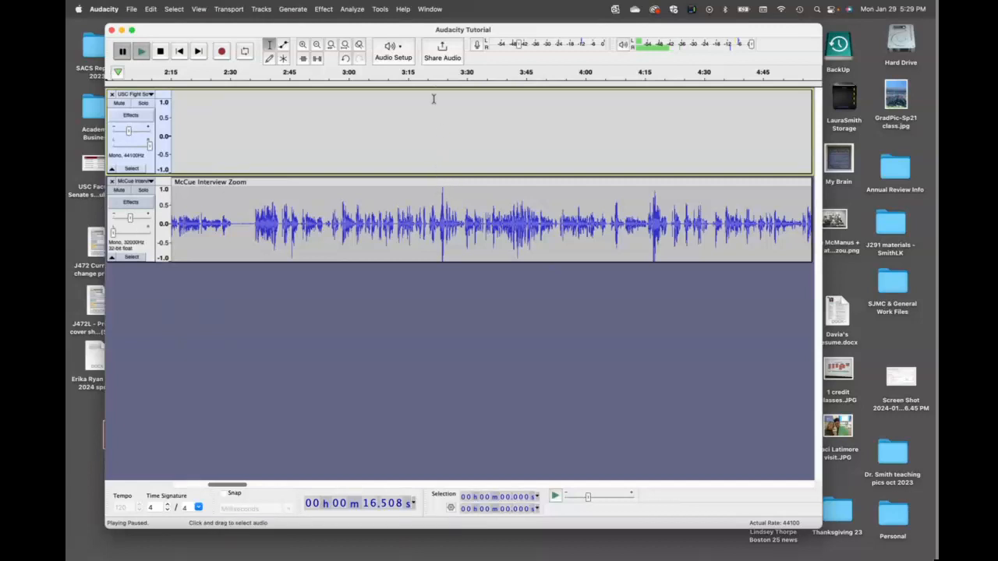
left_click(434, 74)
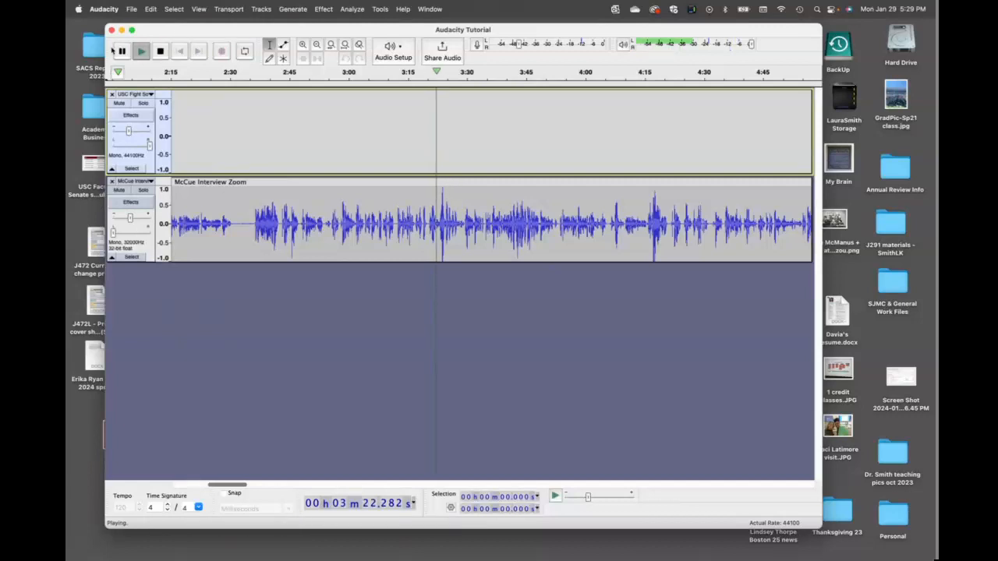
left_click(122, 51)
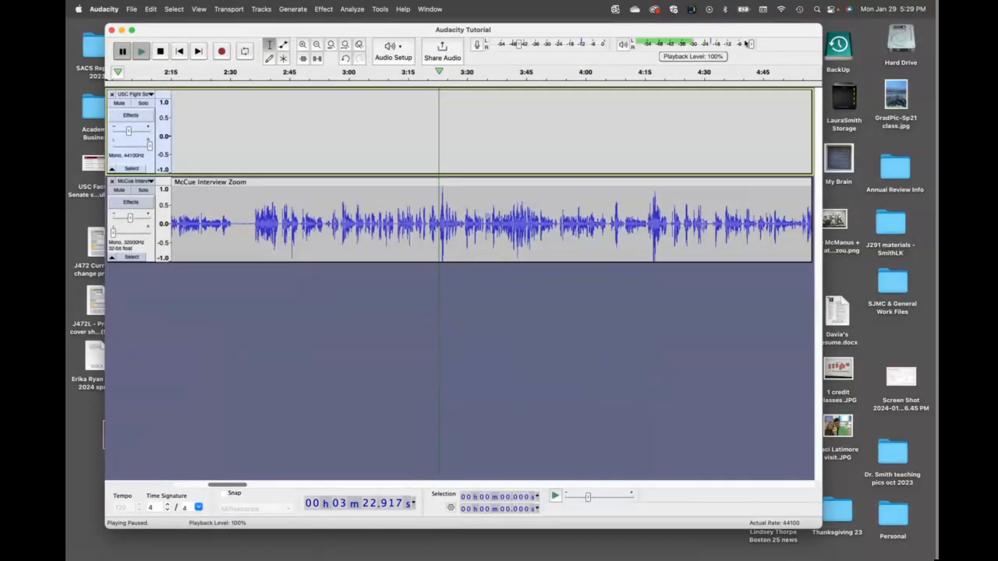
Step: Add envelope points around the interview's loud peak at about 3:24 and lower the envelope at the peak
left_click(303, 46)
left_click(303, 46)
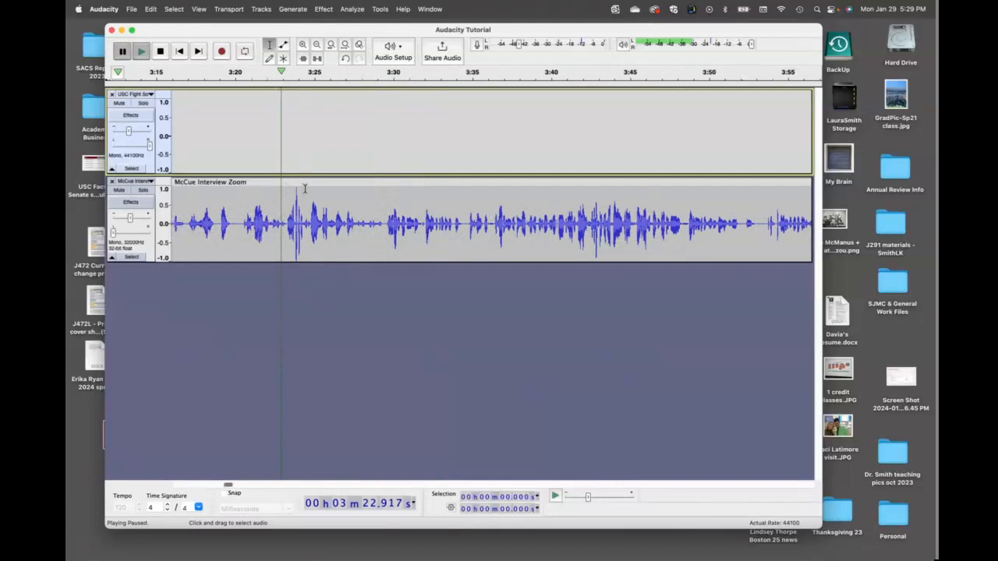
left_click(284, 44)
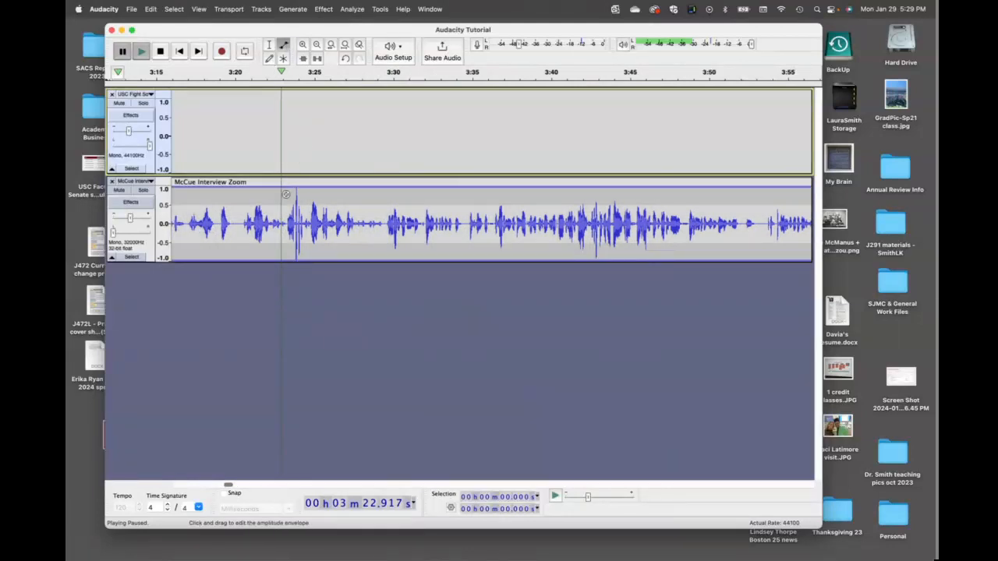
key("space")
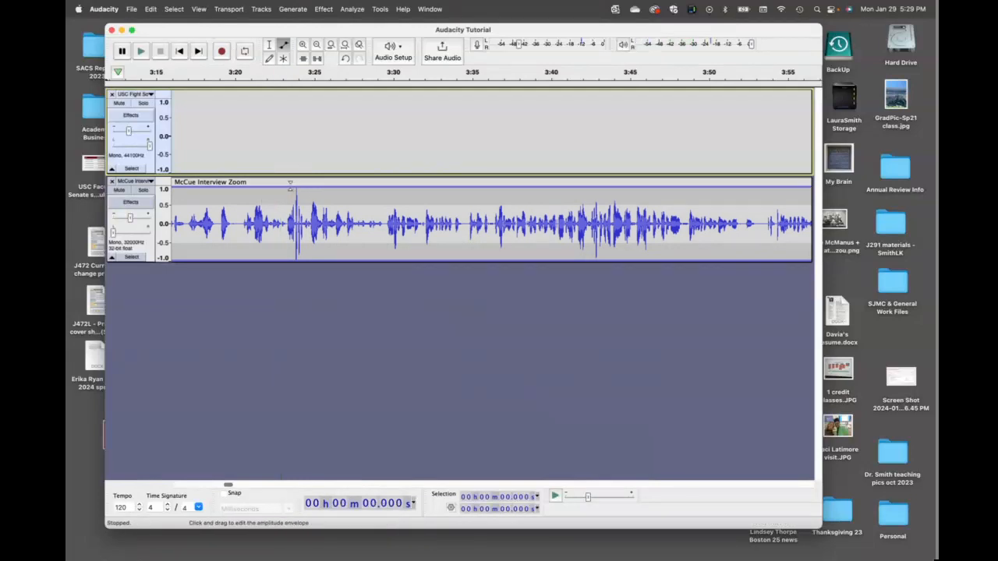
left_click(293, 187)
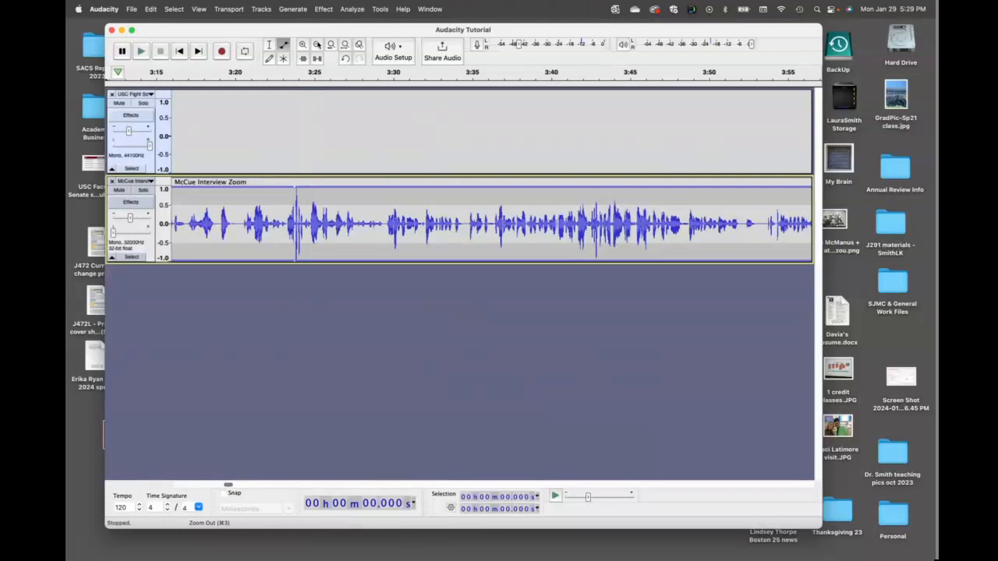
left_click(303, 44)
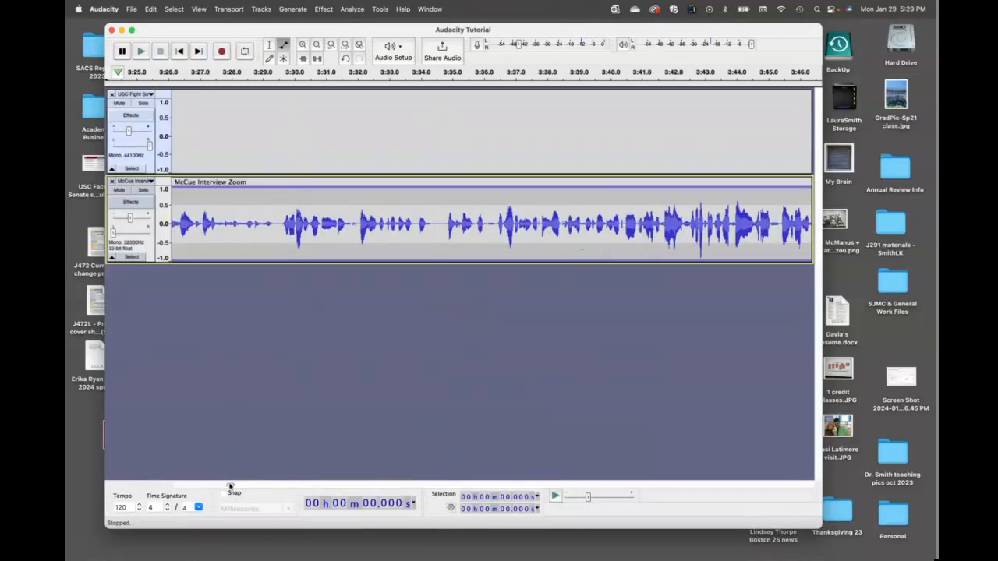
left_click_drag(230, 485, 225, 485)
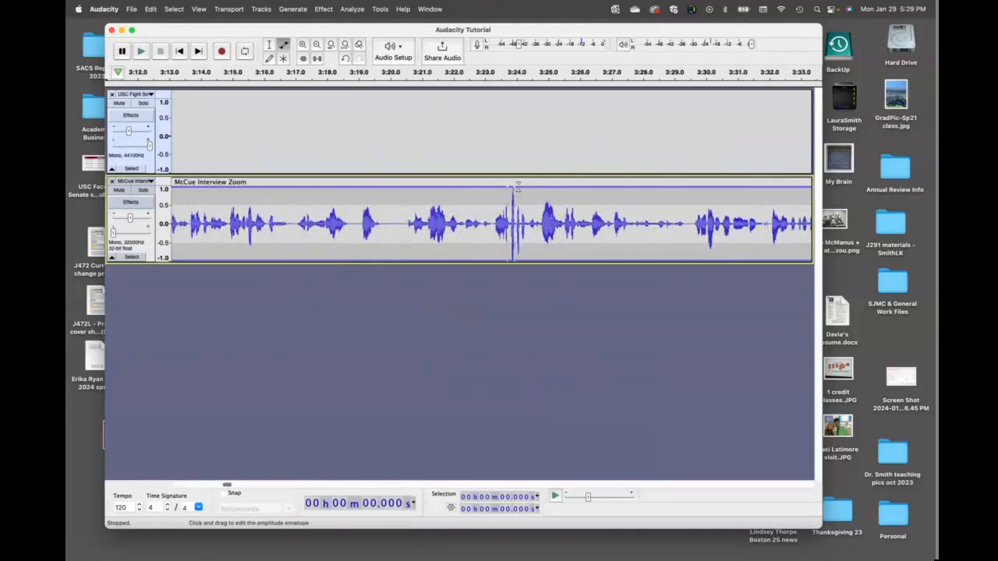
left_click(519, 187)
left_click_drag(513, 187, 512, 192)
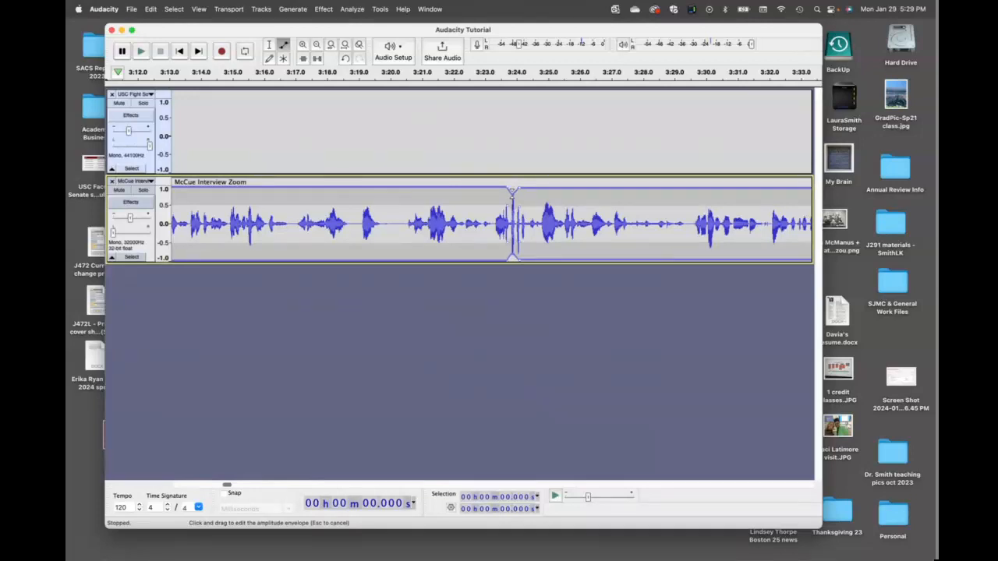
left_click_drag(513, 195, 512, 197)
Step: Play the interview from about 3:22 to past 3:26 to check the lowered peak
left_click(454, 73)
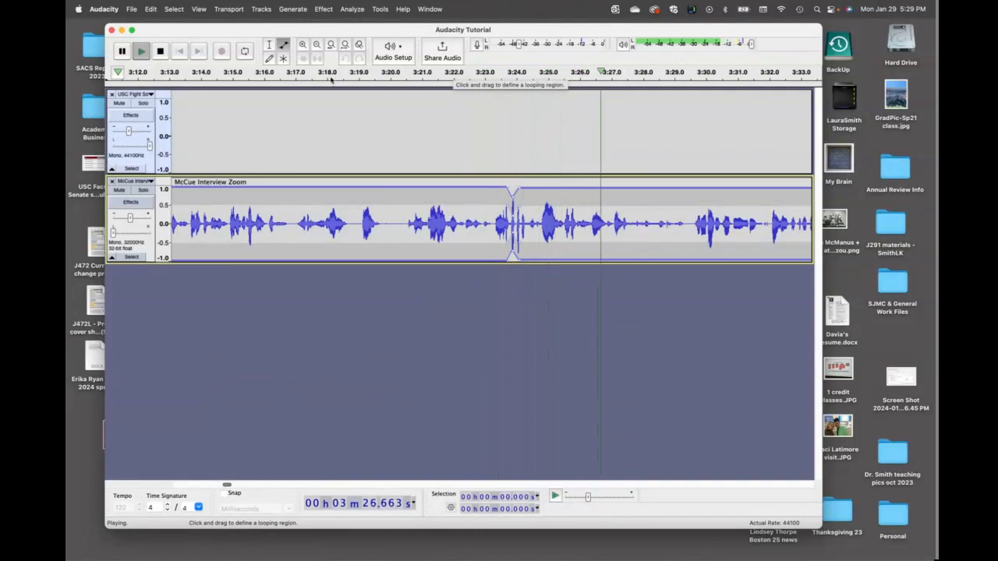
left_click(160, 53)
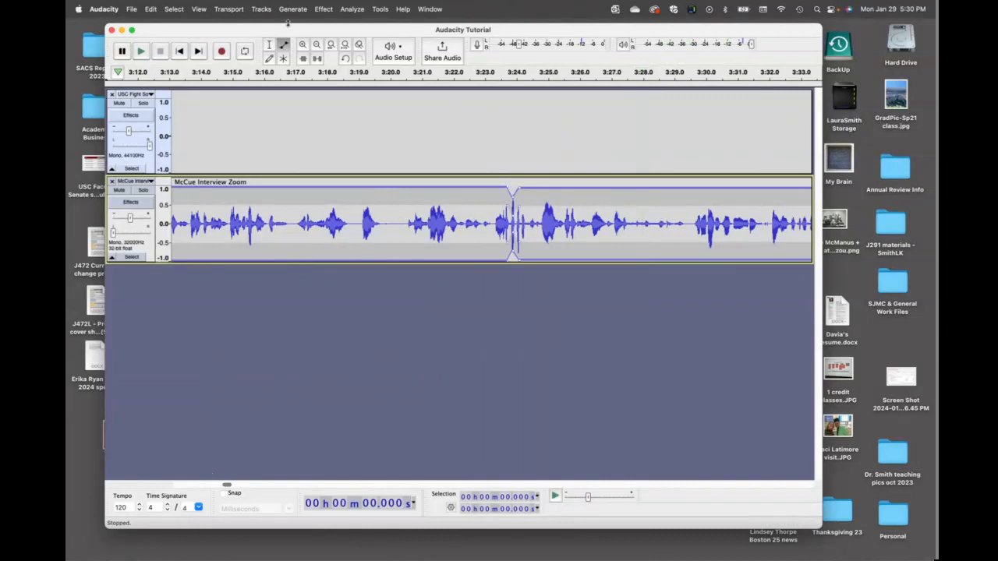
Step: Delete the section of the Zoom interview from about 5:14 to 9:03
left_click(319, 47)
left_click(319, 46)
left_click(318, 47)
left_click(319, 46)
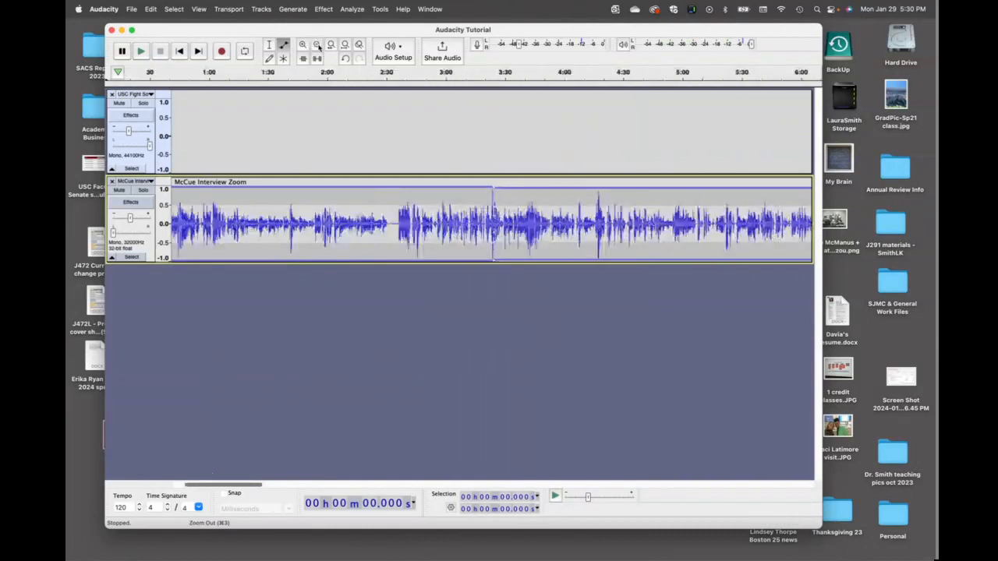
left_click(318, 47)
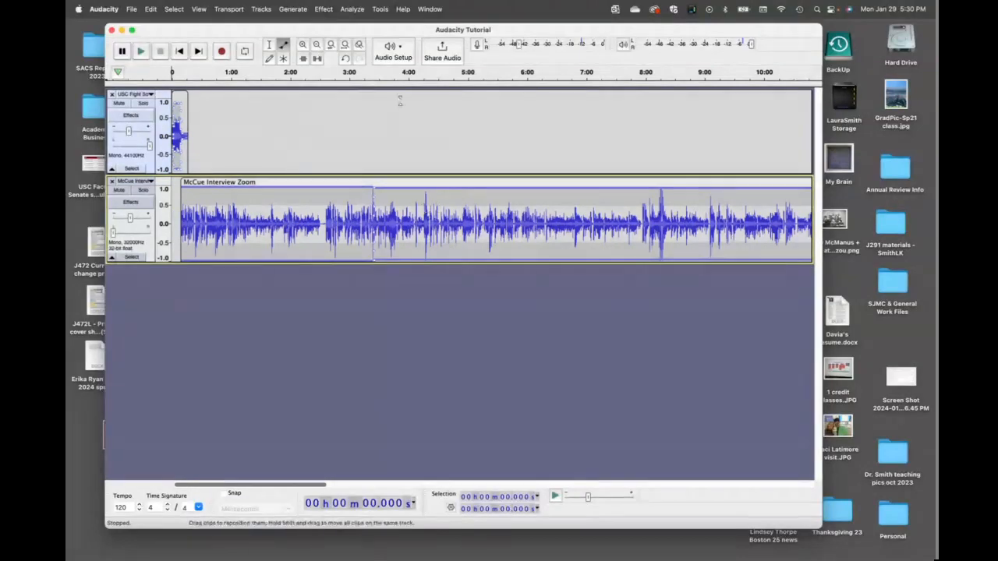
left_click(270, 45)
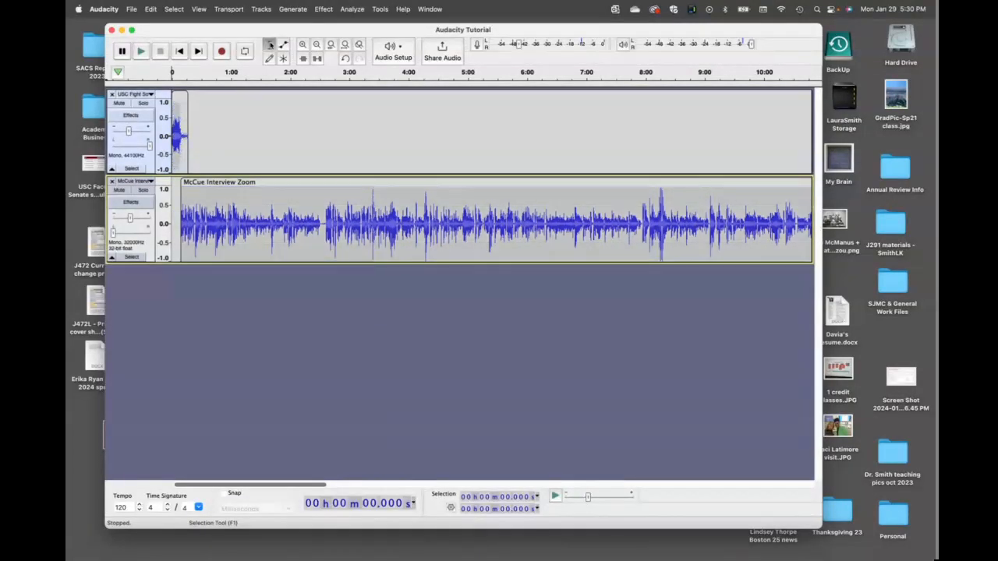
left_click_drag(480, 222, 708, 236)
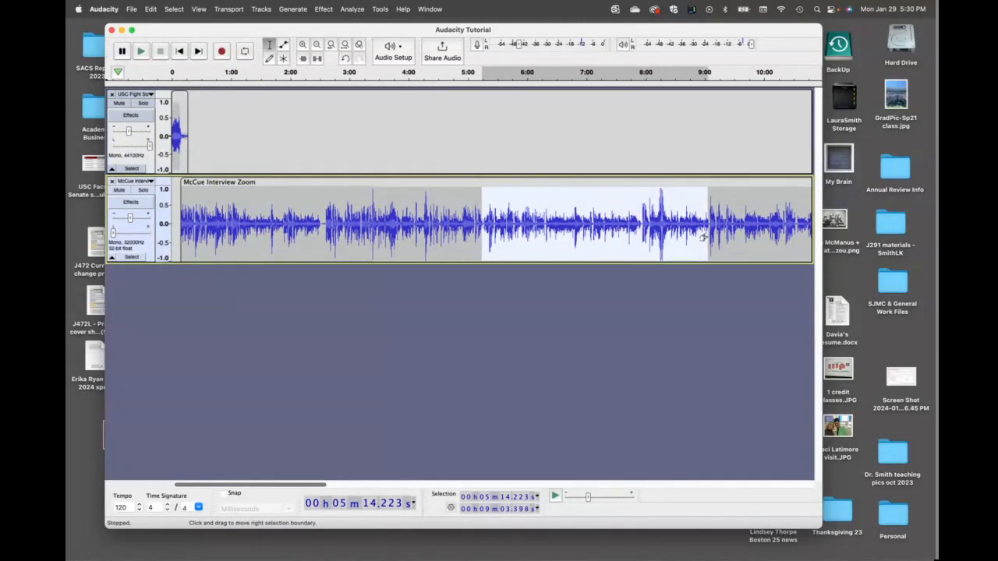
key("Delete")
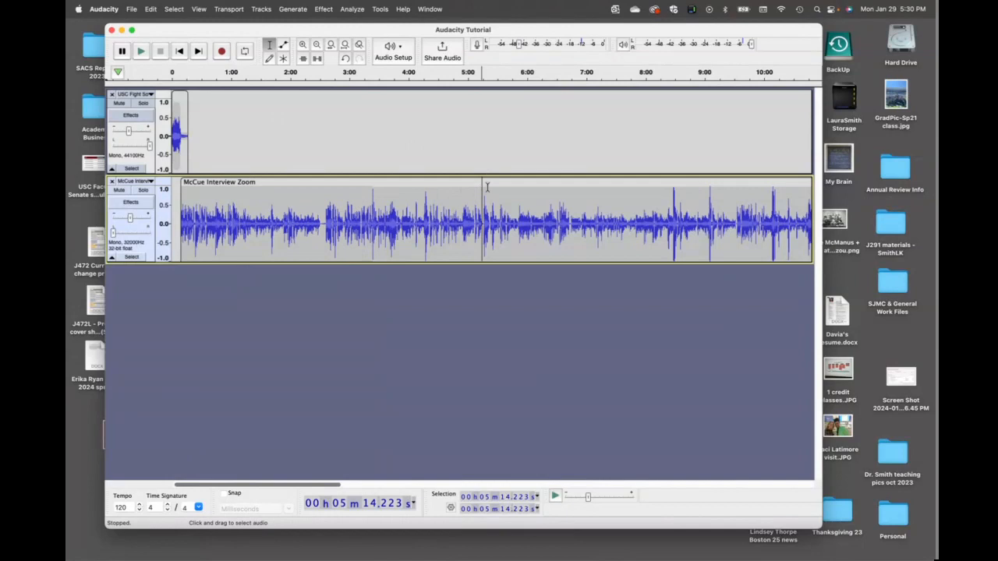
mouse_move(502, 183)
left_mouse_down()
mouse_move(509, 185)
mouse_move(496, 186)
left_mouse_up()
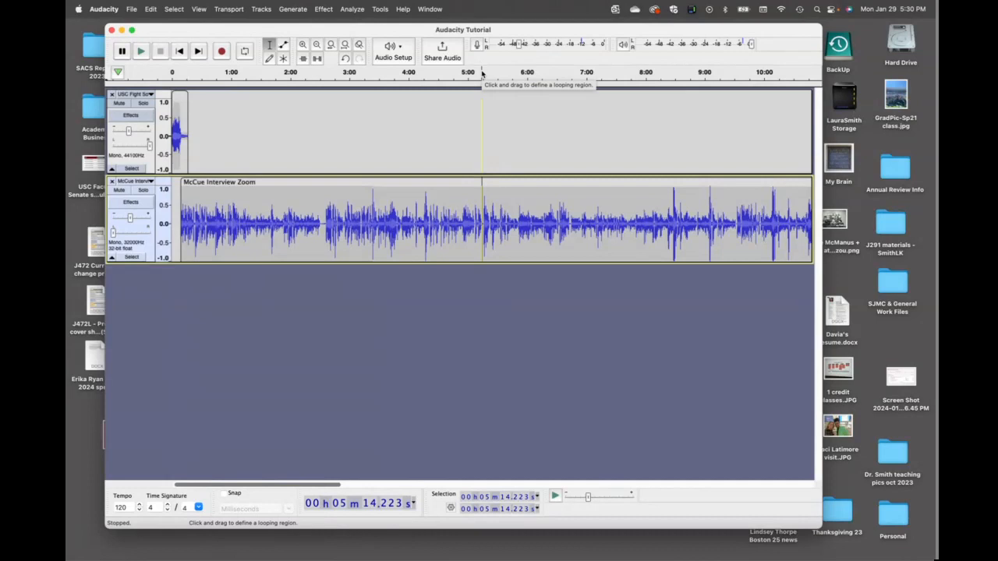
Step: Split the Zoom interview at about 5:14 and move the second part to start at about 7:41
left_click(172, 8)
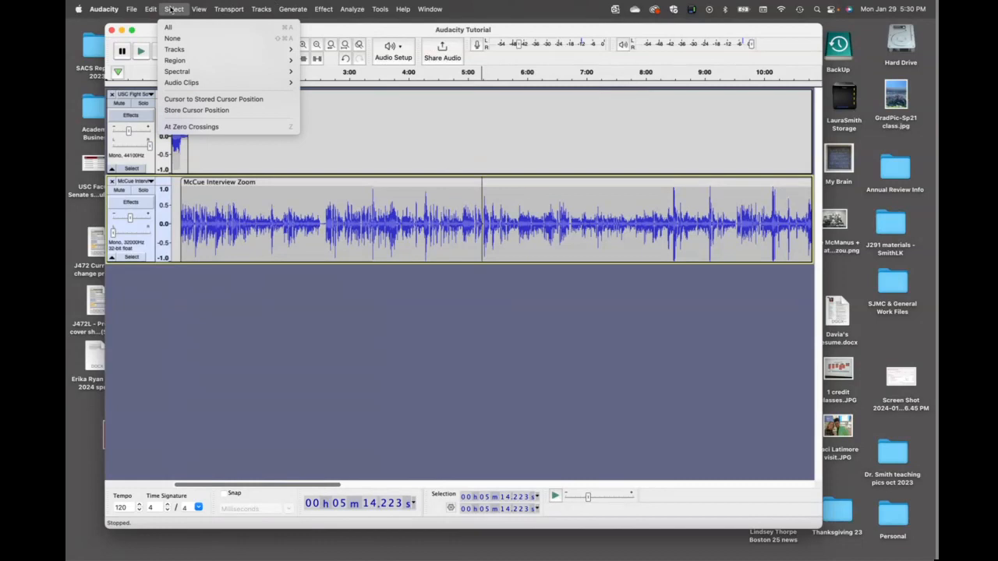
mouse_move(183, 48)
mouse_move(262, 13)
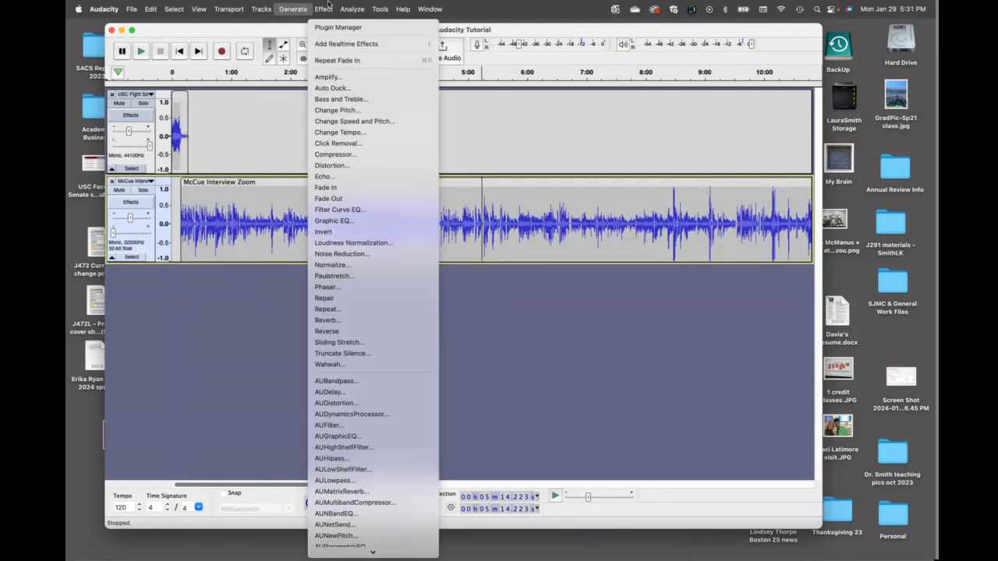
mouse_move(402, 8)
type("split")
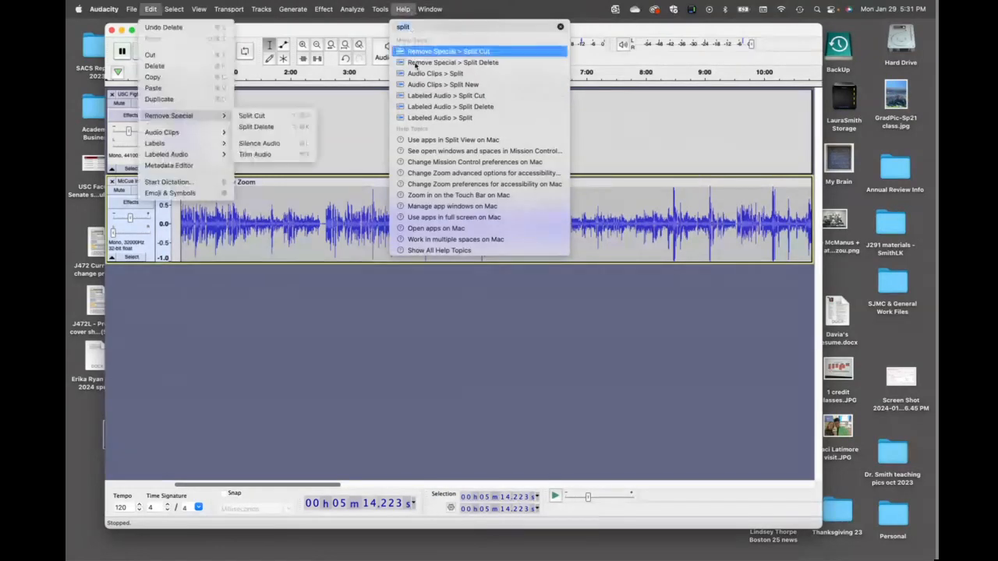
mouse_move(420, 76)
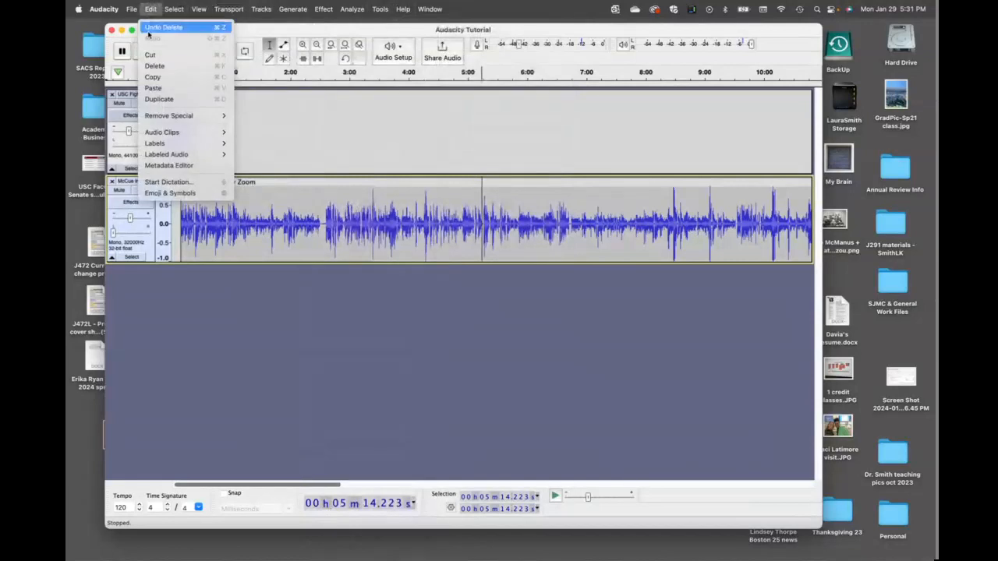
mouse_move(153, 138)
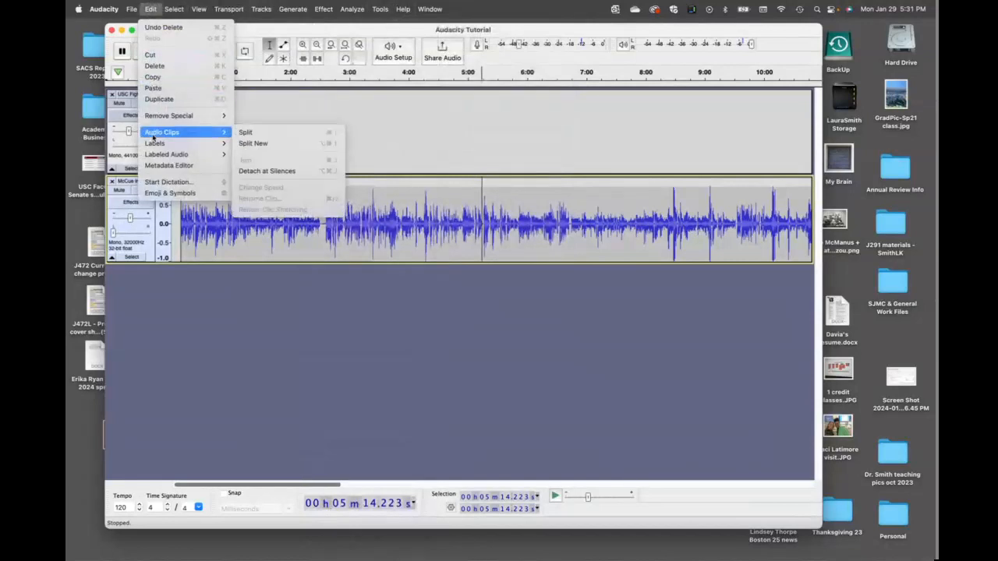
left_click(255, 138)
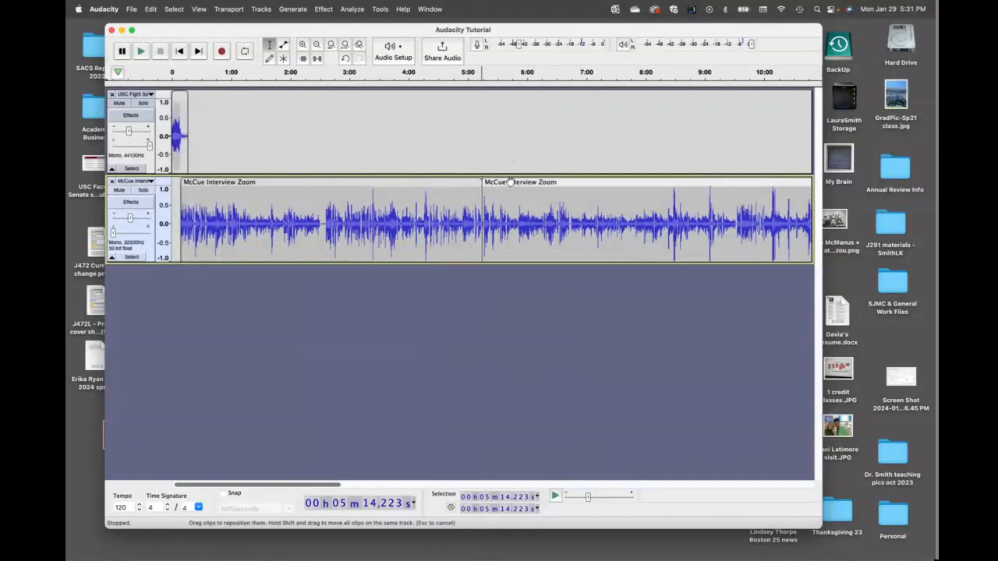
left_click_drag(508, 181, 655, 184)
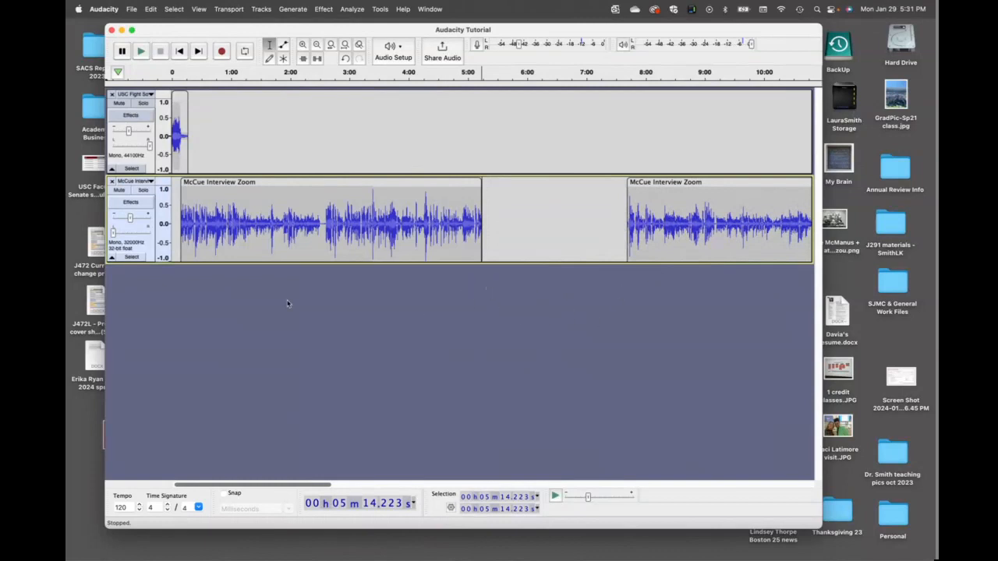
Step: Import Bridging Track.m4a and move its clip into the interview gap, starting at about 5:39
left_click(134, 9)
mouse_move(147, 108)
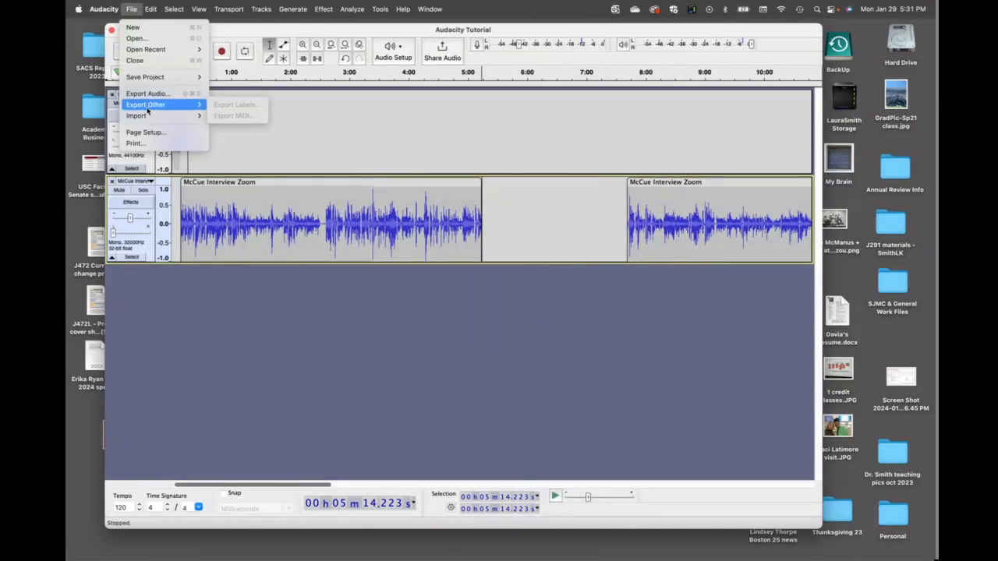
left_click(231, 117)
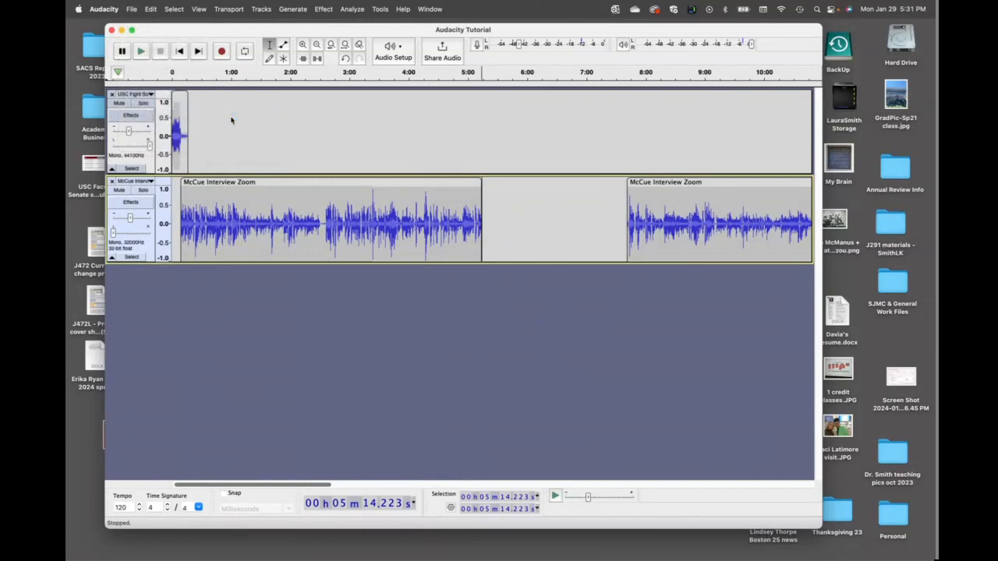
left_click(335, 130)
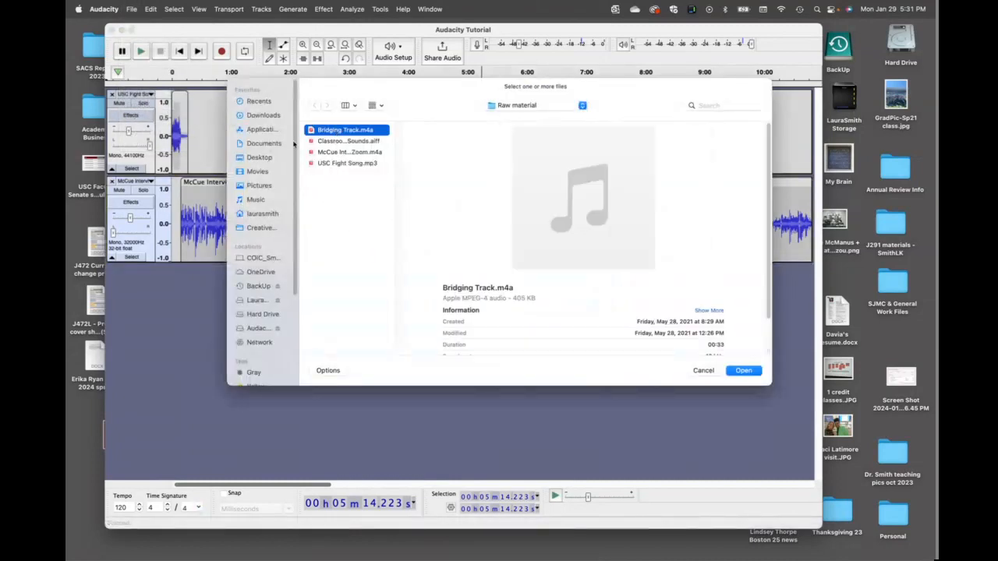
left_click(744, 371)
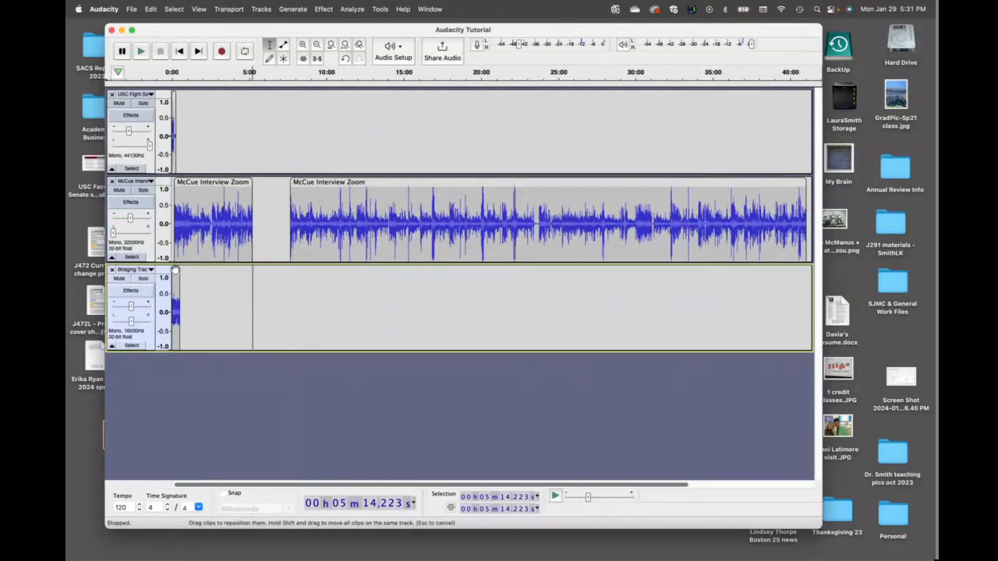
left_click_drag(175, 270, 263, 274)
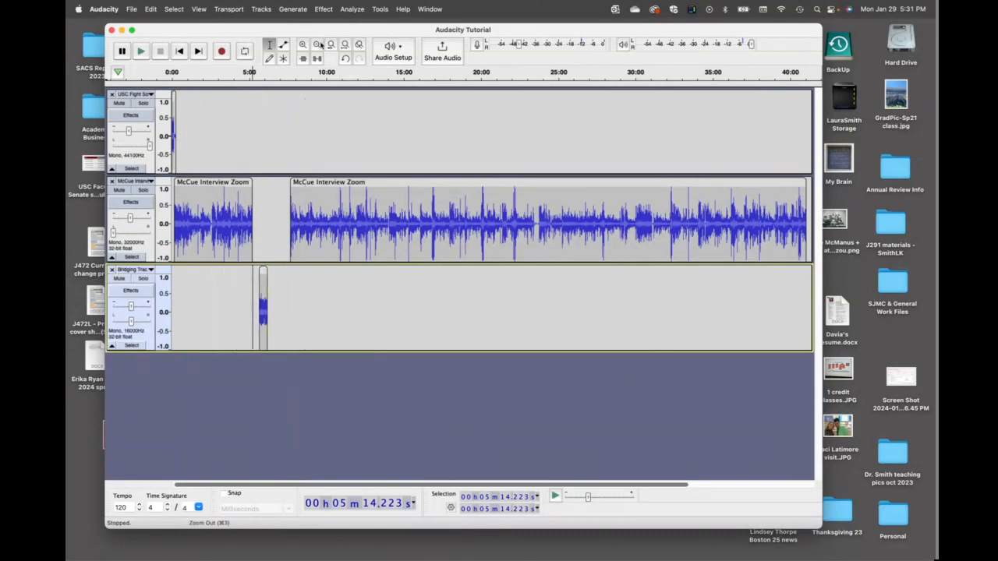
Step: Solo the Bridging Track, play it from about 5:34, and replay its opening until about 5:42
left_click(303, 44)
left_click(303, 44)
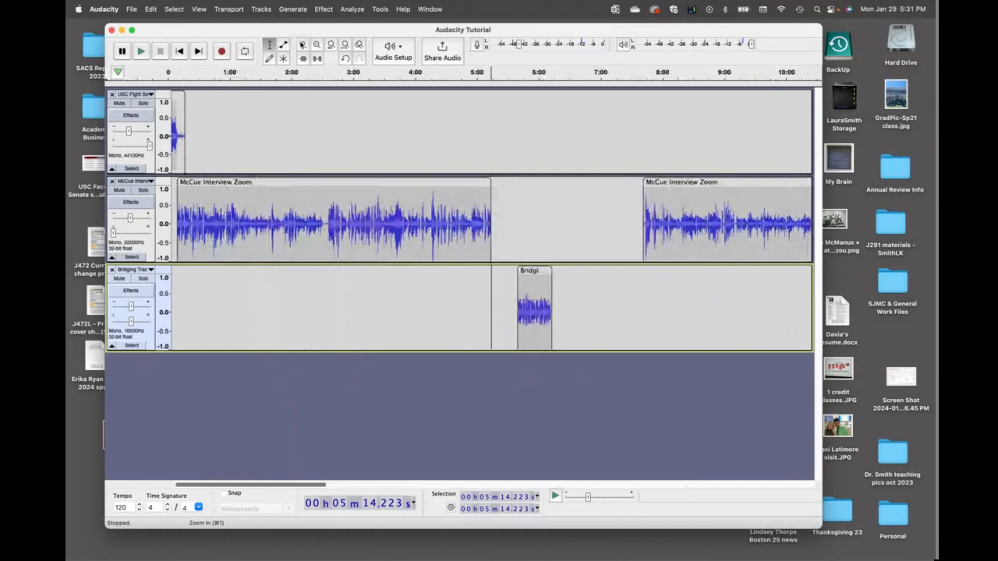
left_click(511, 300)
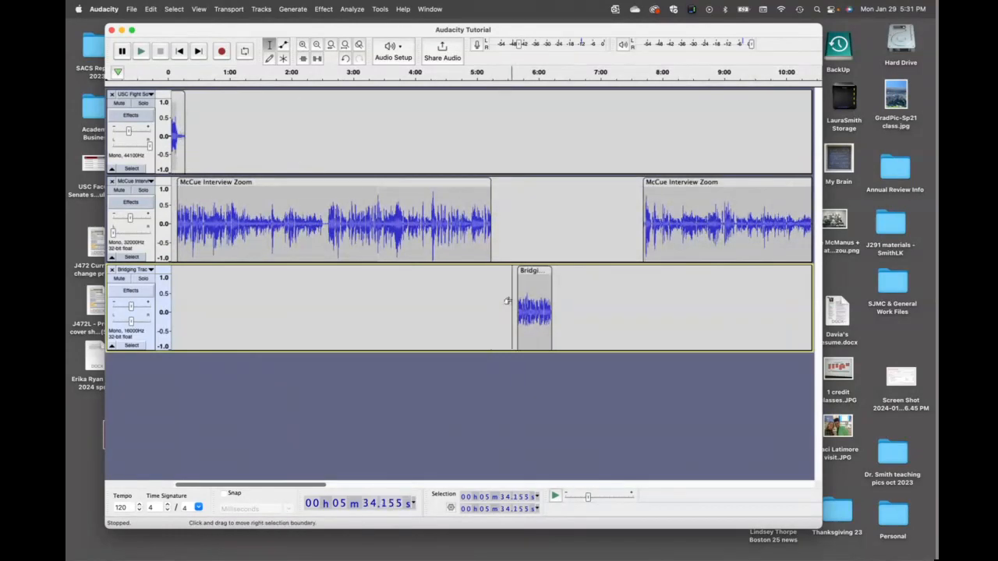
left_click(147, 282)
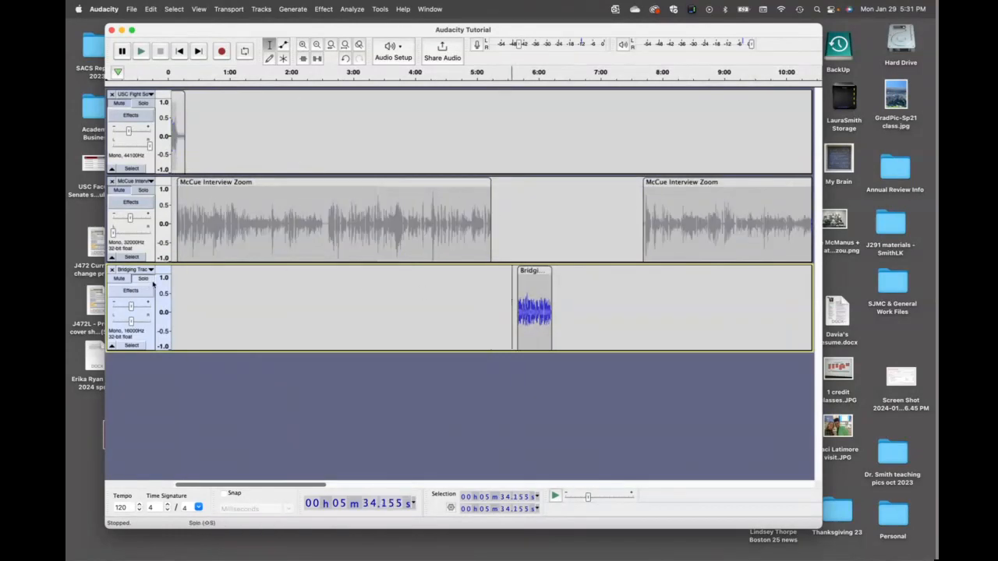
key("space")
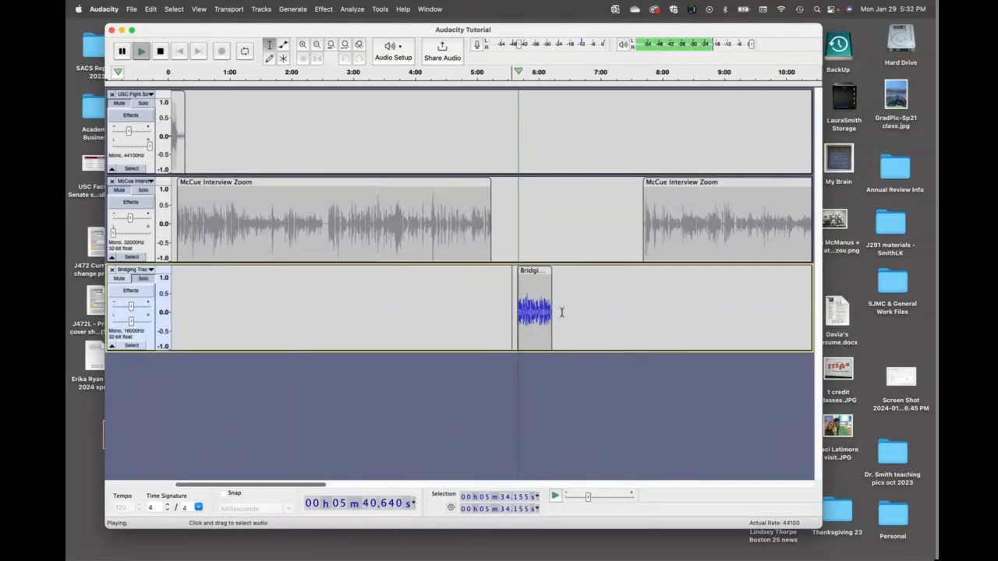
key("space")
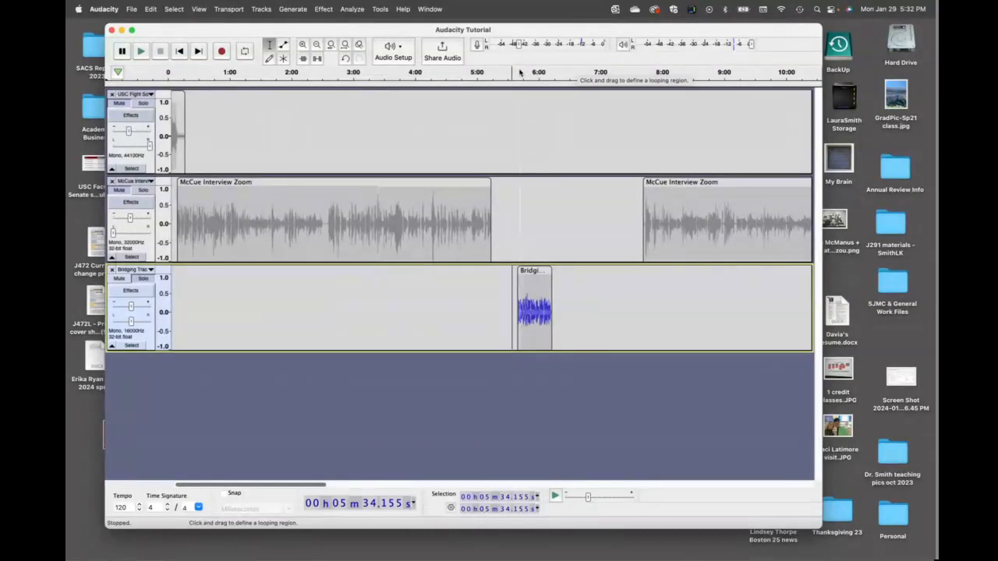
left_click(520, 72)
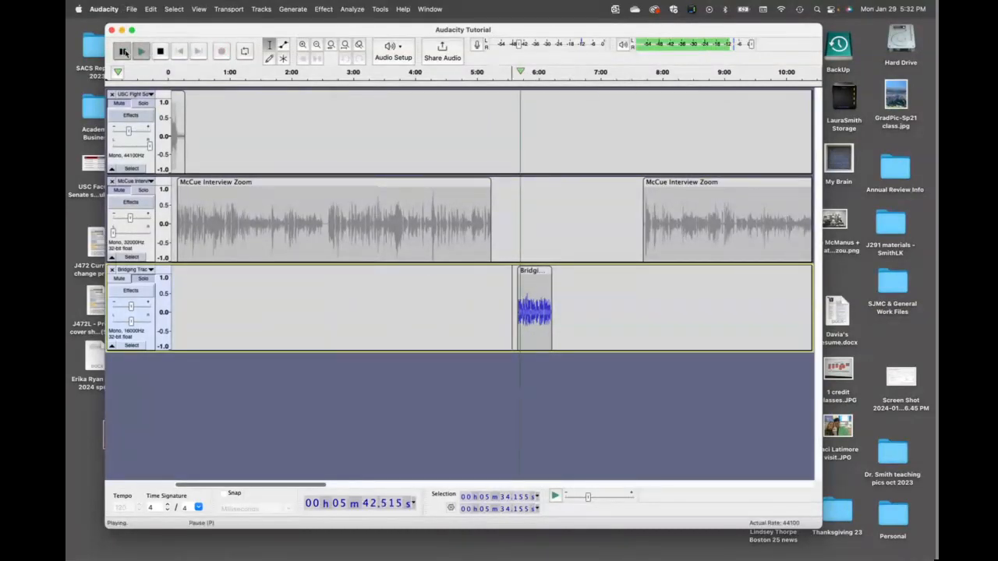
key("p")
Step: Delete the silence at the start of the Bridging Track, from about 5:39 to 5:40, and play the trimmed opening
left_click(302, 45)
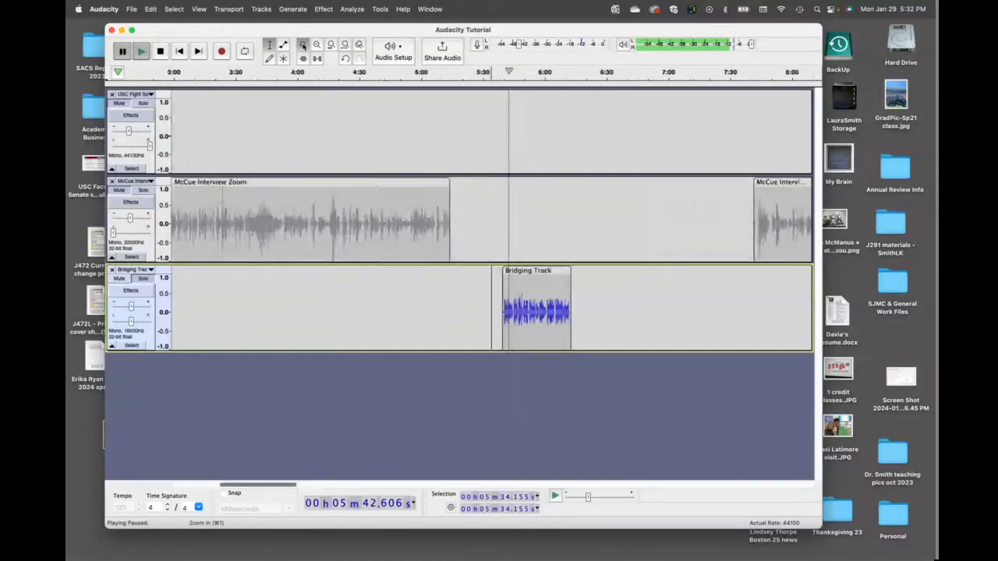
left_click(302, 44)
left_click(303, 45)
left_click(303, 45)
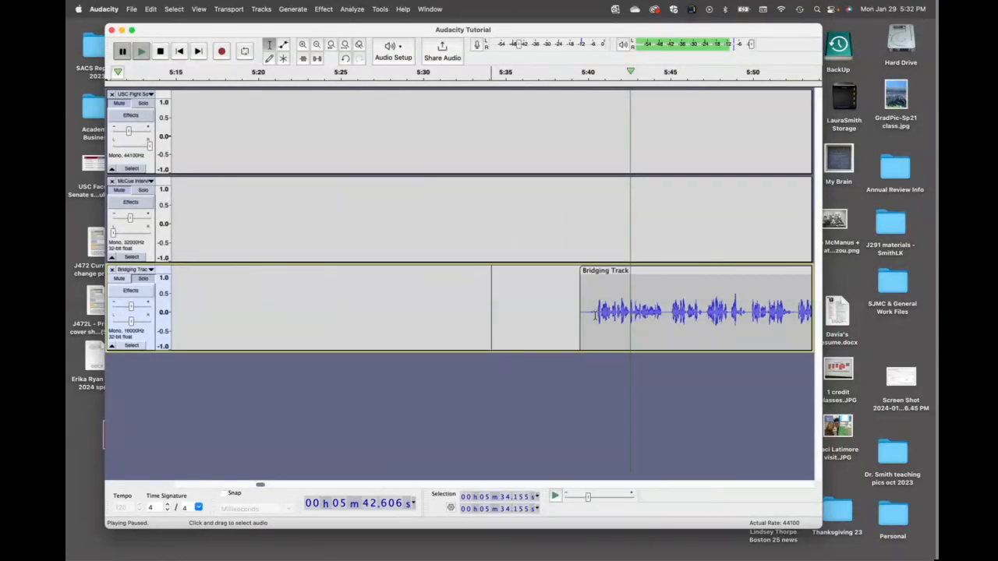
left_click_drag(595, 314, 575, 313)
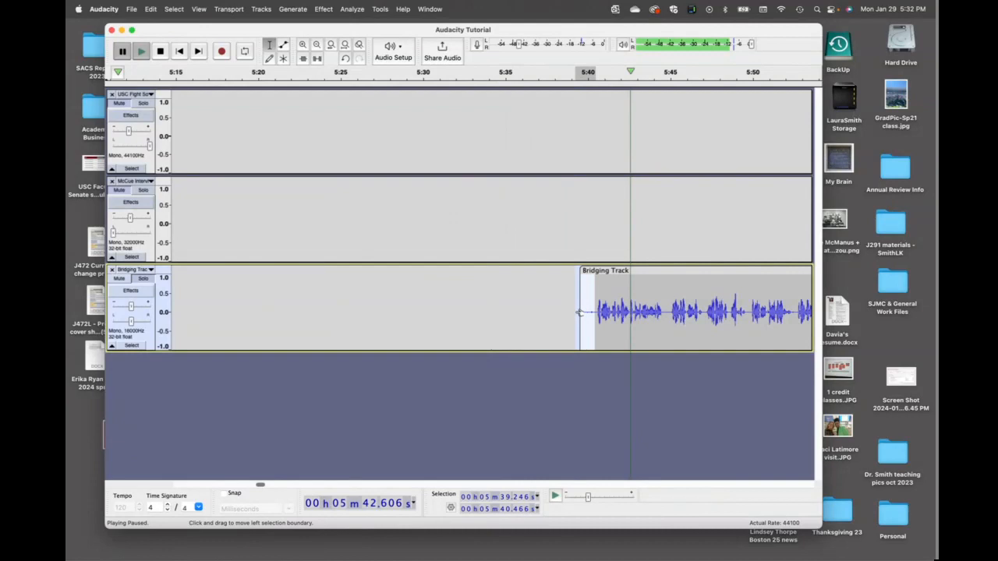
key("Delete")
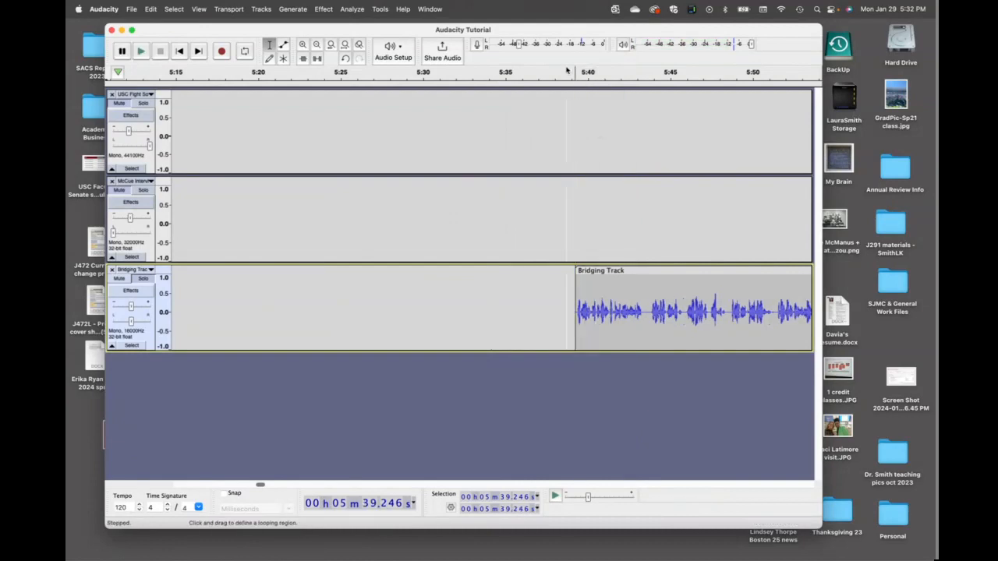
key("space")
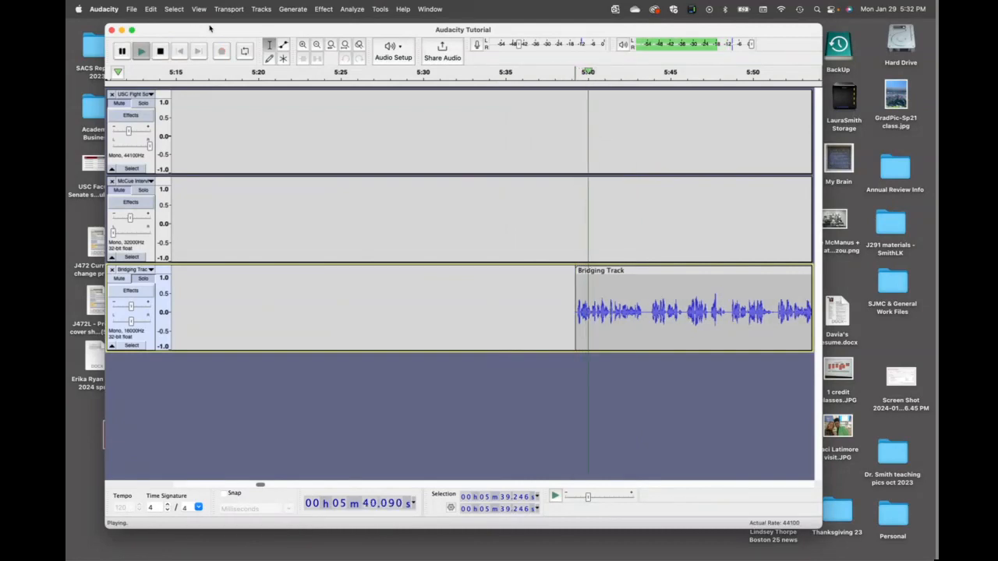
left_click(123, 51)
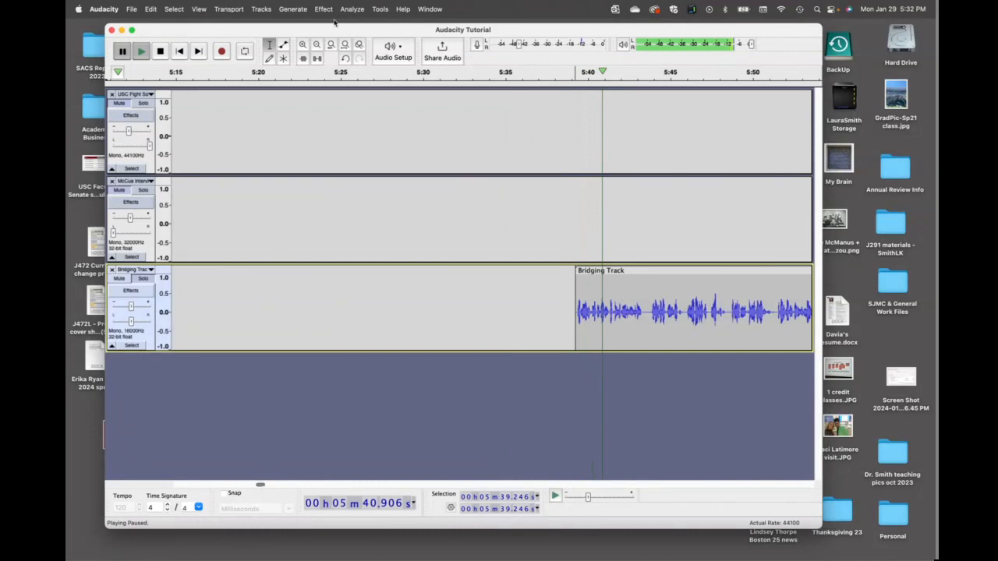
Step: Move the Bridging Track clip to start just after the first interview part, at about 5:15
left_click(315, 49)
left_click(316, 48)
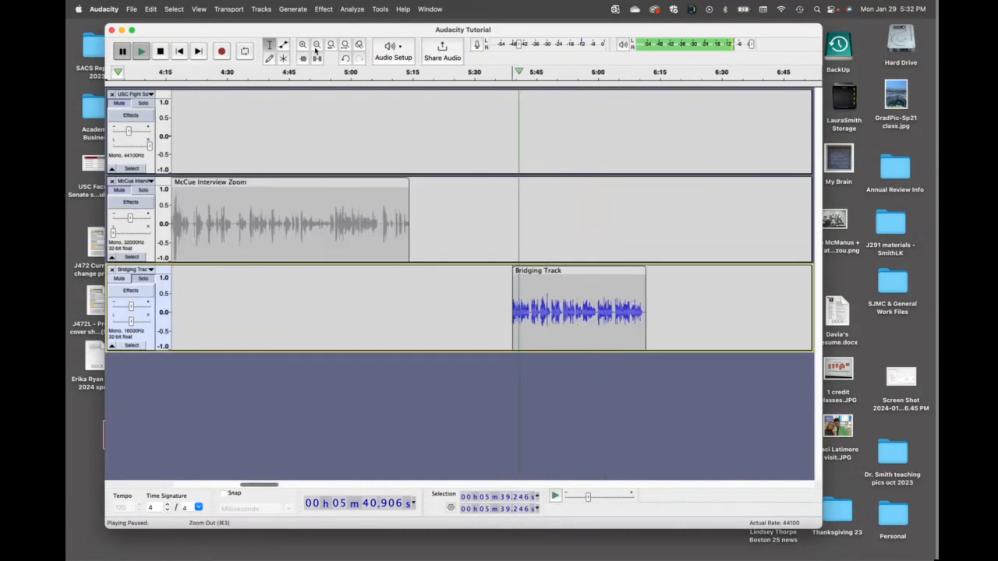
left_click(316, 48)
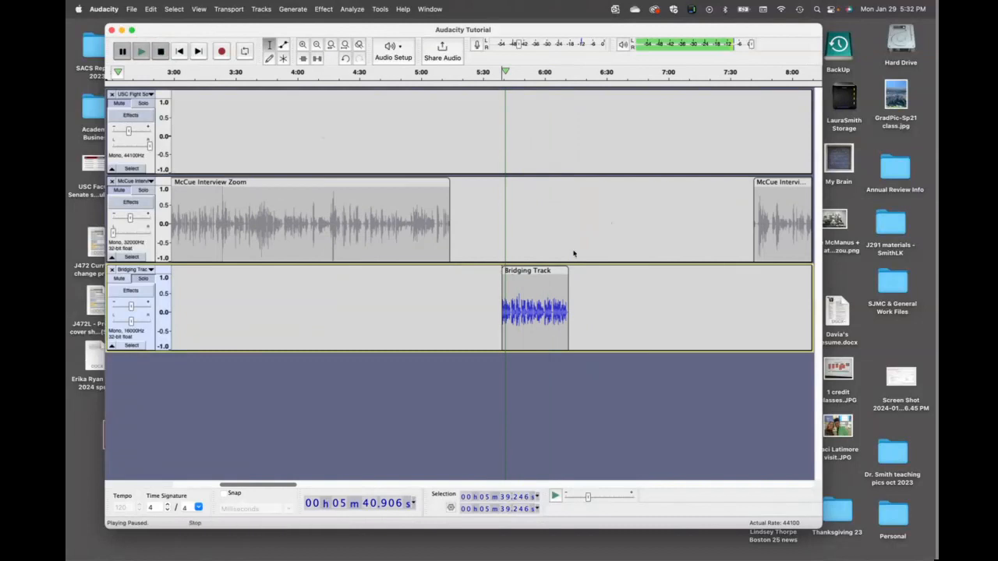
left_click_drag(555, 270, 506, 270)
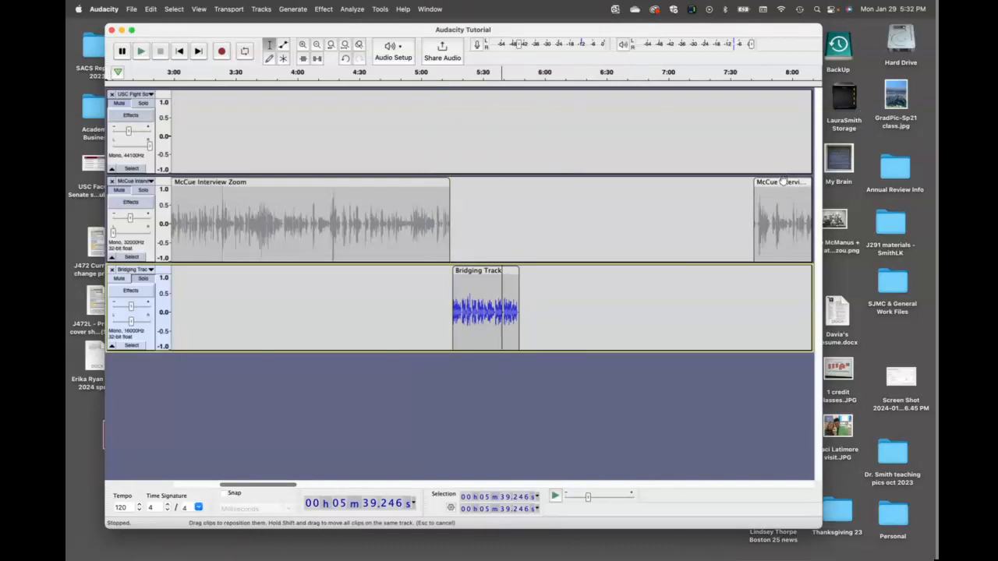
Step: Move the second interview part up behind the Bridging Track, trim its very beginning, and start it at about 5:50
left_click_drag(784, 181, 554, 176)
left_click_drag(526, 223, 522, 224)
key("Delete")
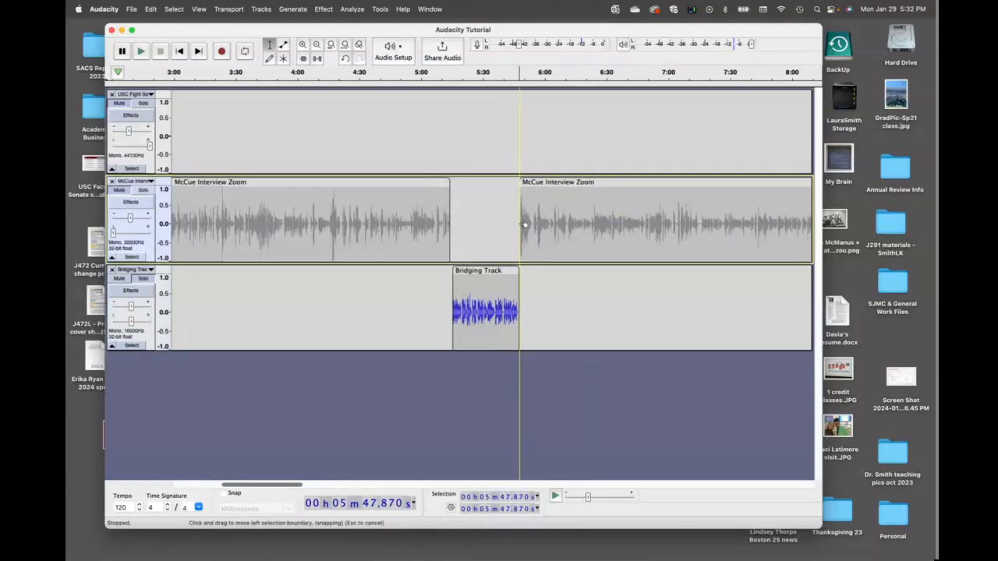
left_click_drag(600, 182, 605, 179)
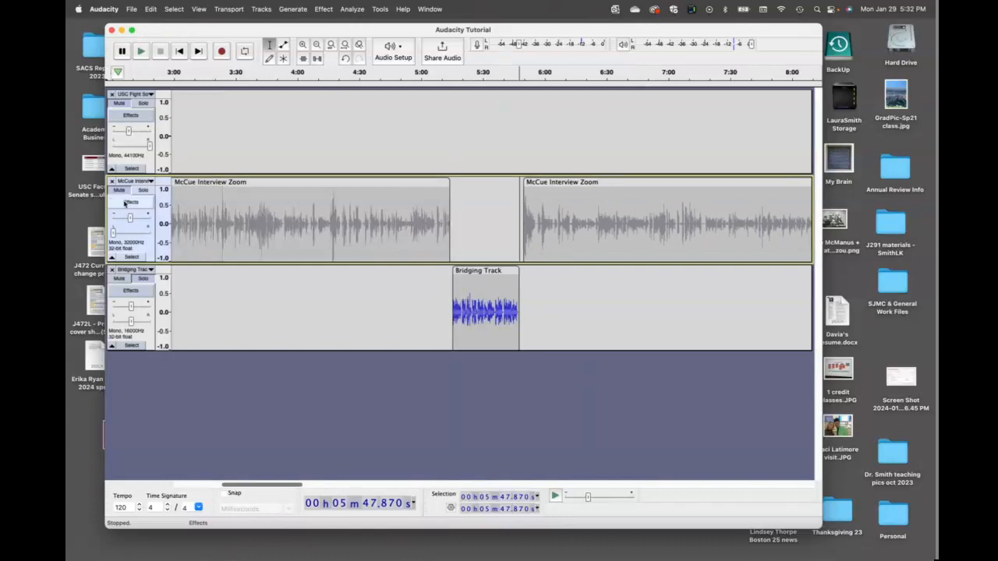
Step: Turn off solo on the Bridging Track and play the transition out of the interview from about 4:56 and 5:09
left_click(141, 283)
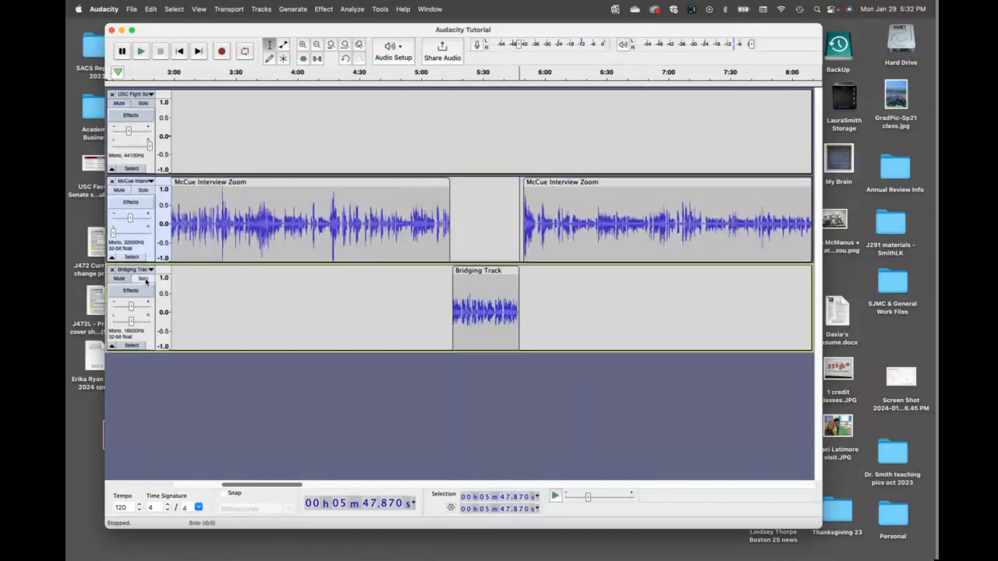
left_click(413, 73)
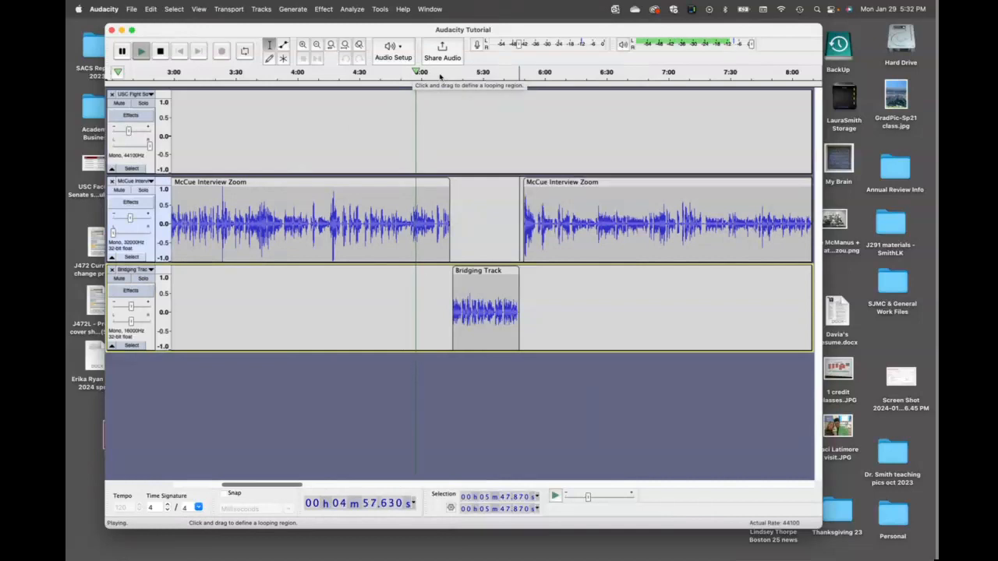
left_click(440, 72)
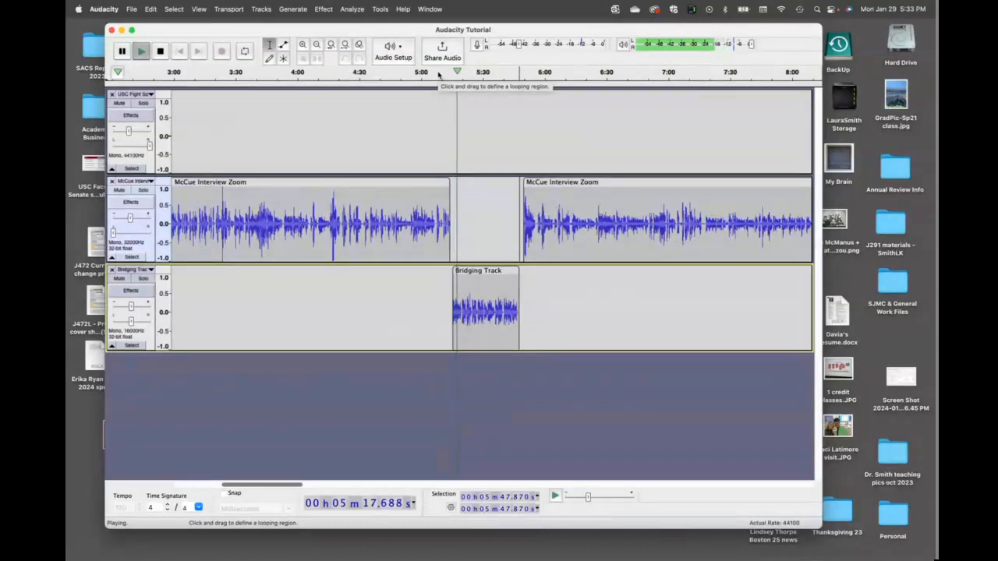
Step: Pan the Bridging Track fully left and replay the transition from about 5:04
left_click(122, 50)
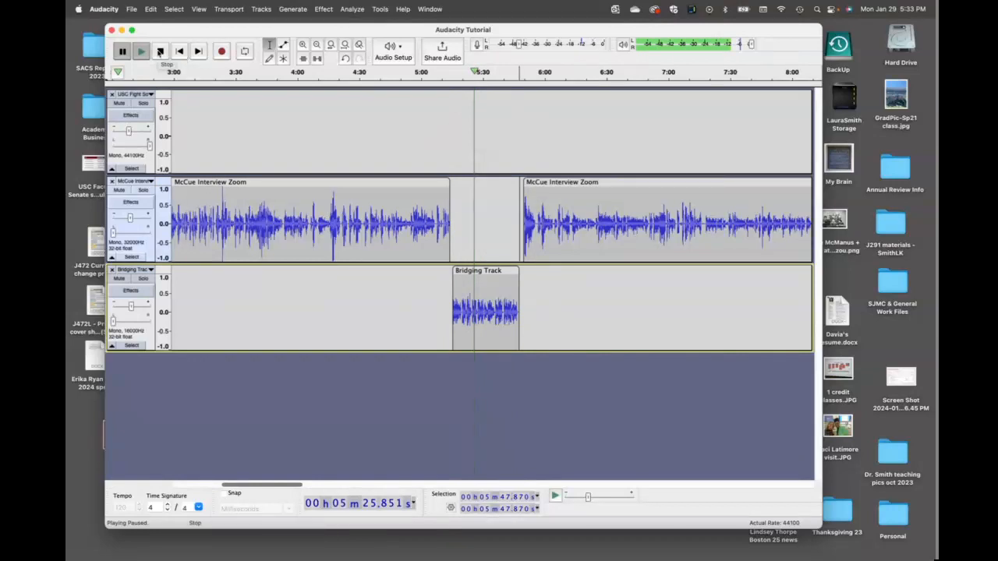
left_click(159, 51)
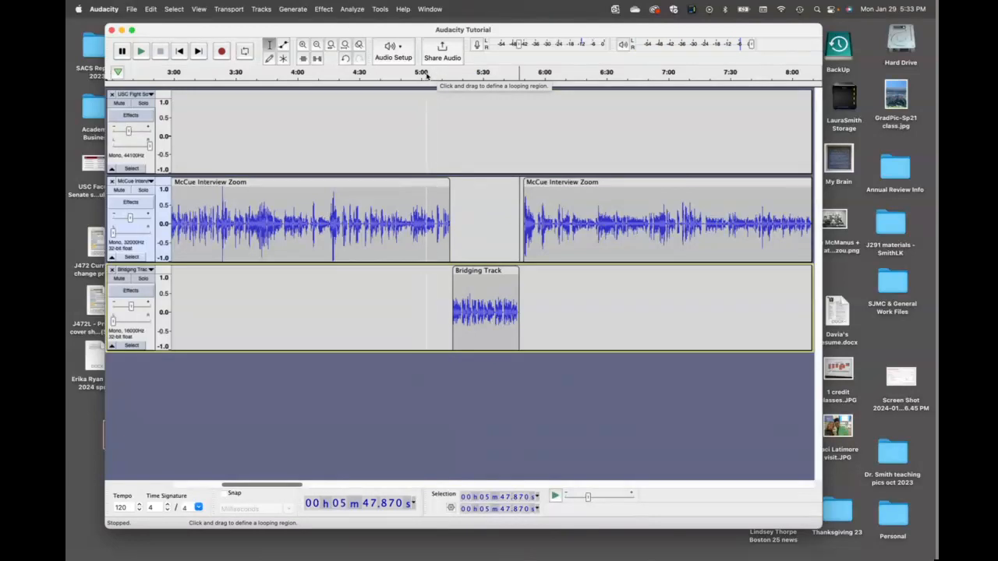
left_click(429, 72)
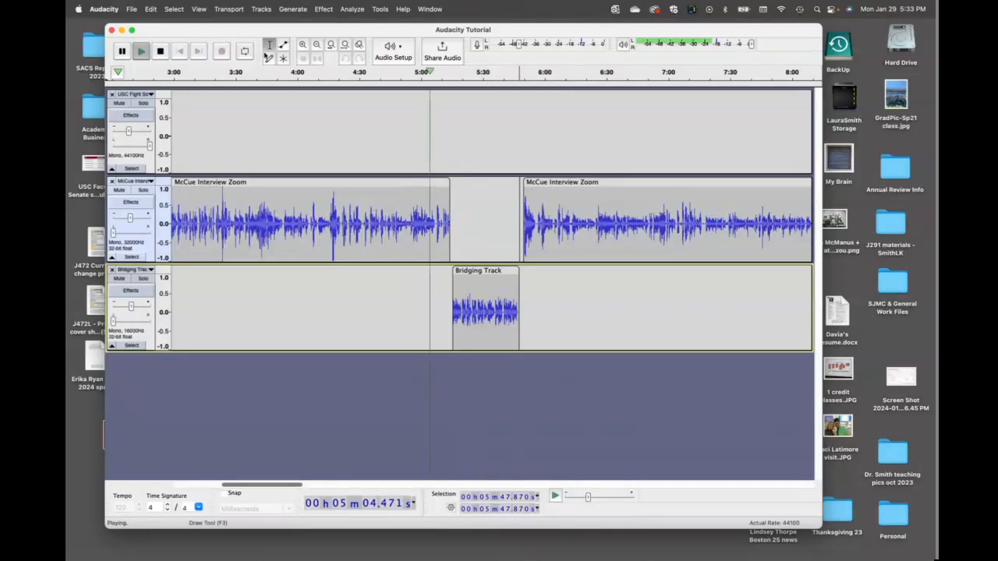
Step: Play the first interview part to find a cut point near 4:10 and delete everything from there to its end
left_click(122, 51)
left_click(401, 72)
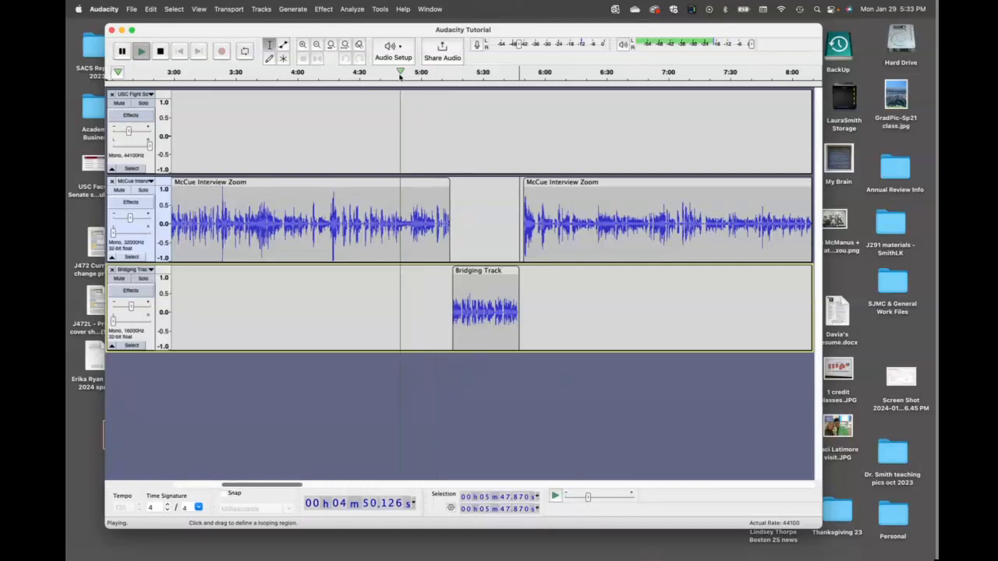
left_click(122, 52)
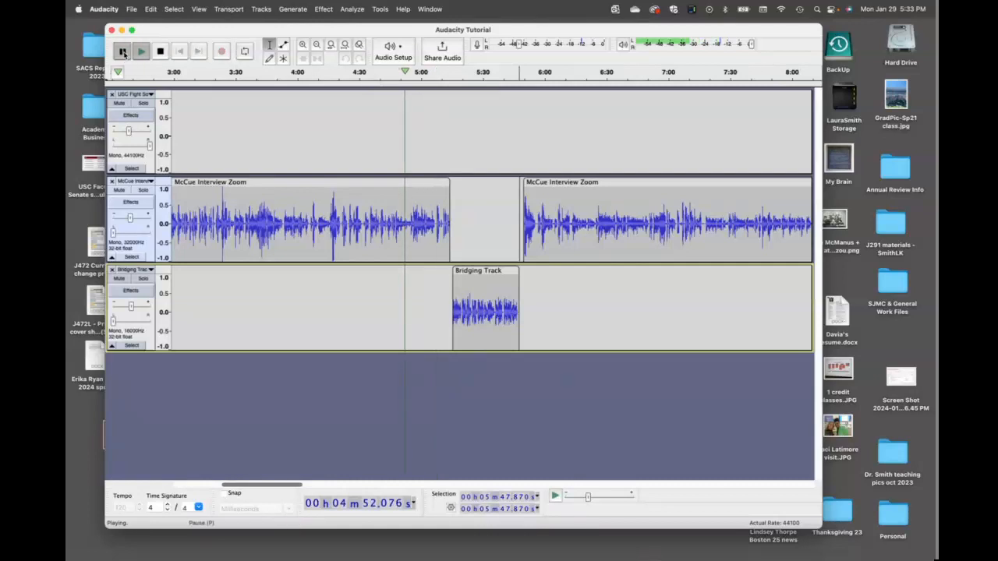
left_click(313, 73)
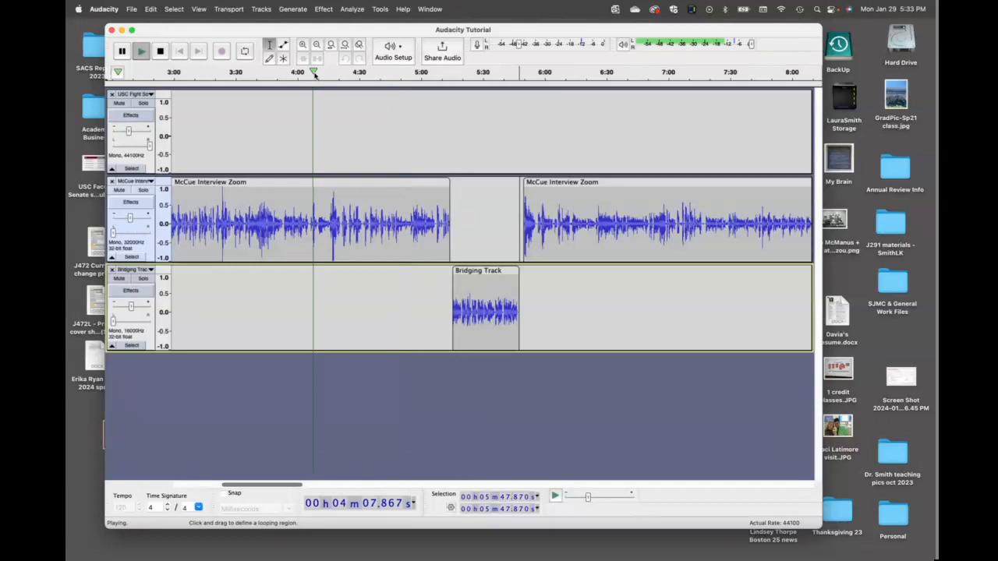
left_click(123, 51)
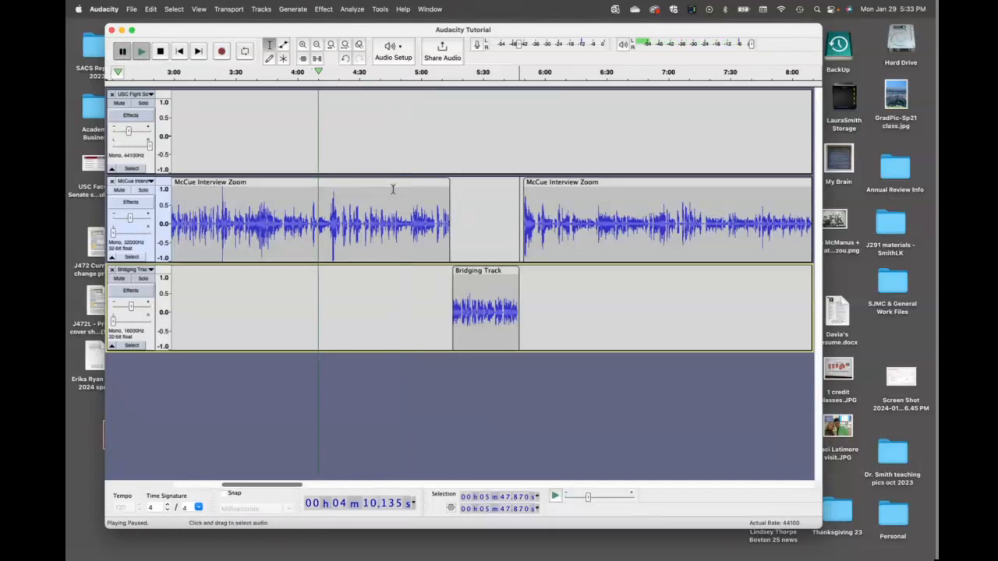
left_click_drag(465, 226, 324, 226)
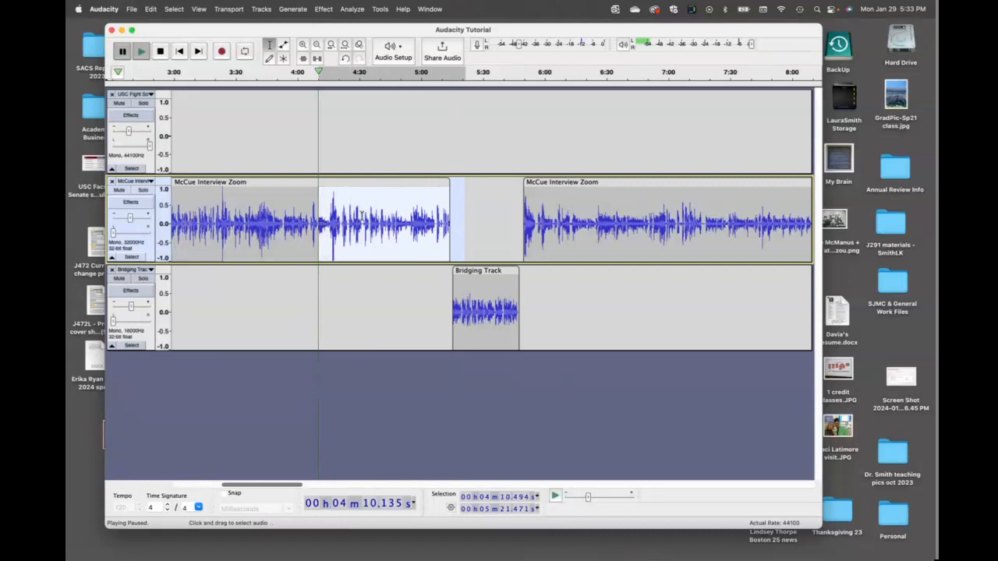
key("Delete")
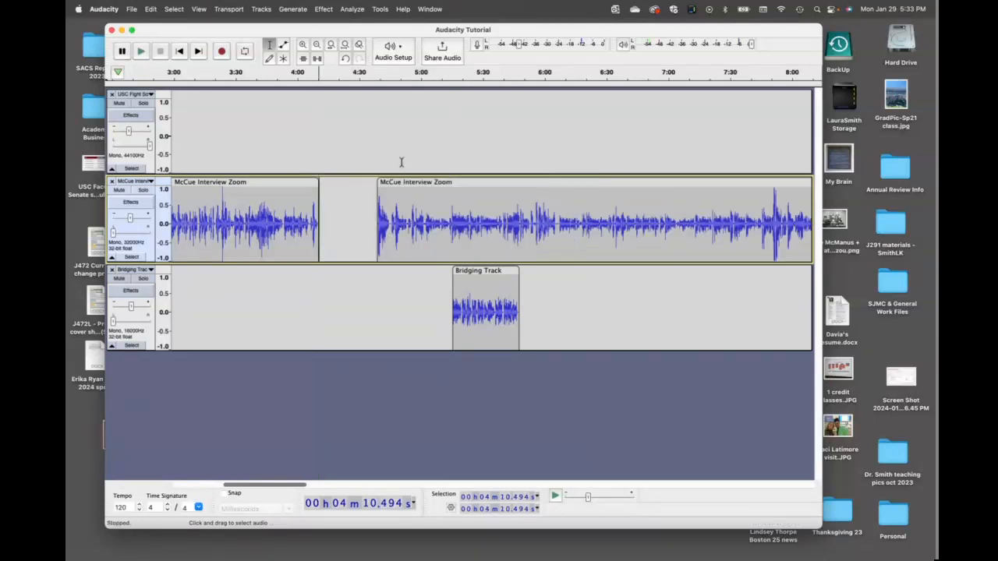
Step: Trim the last sliver of the first interview part so it ends at about 4:10.1, and replay the cut
left_click(310, 71)
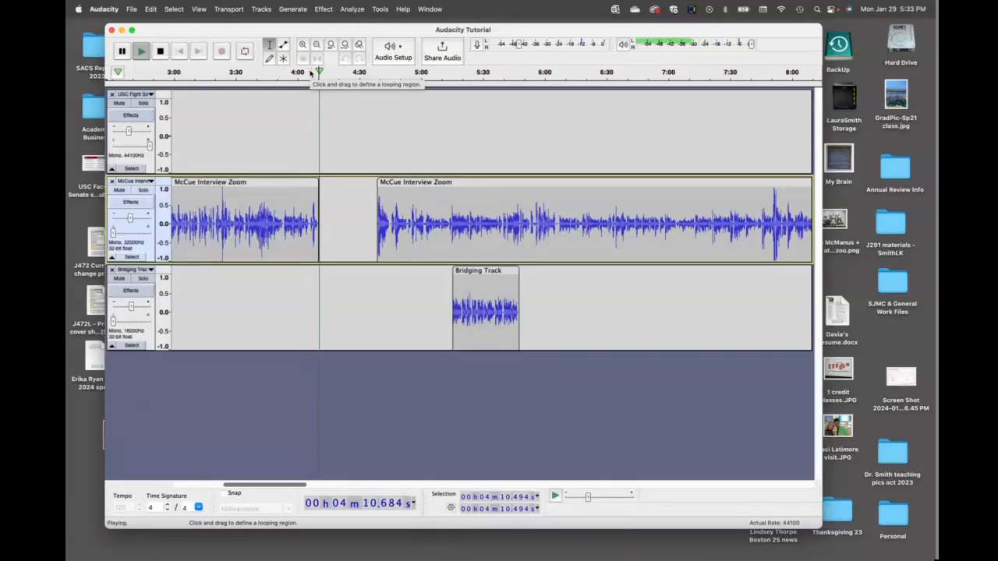
left_click(122, 53)
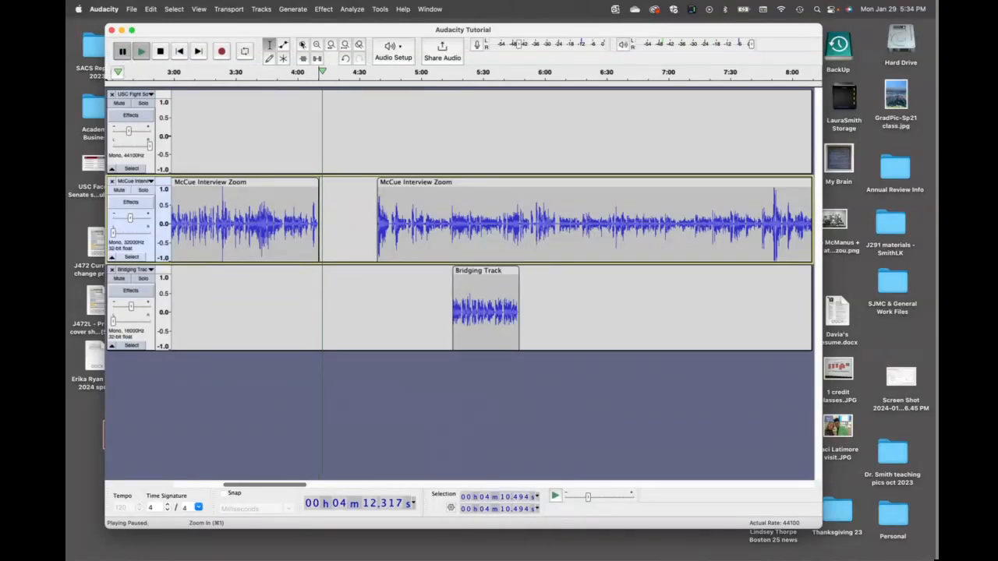
left_click(302, 45)
left_click(303, 44)
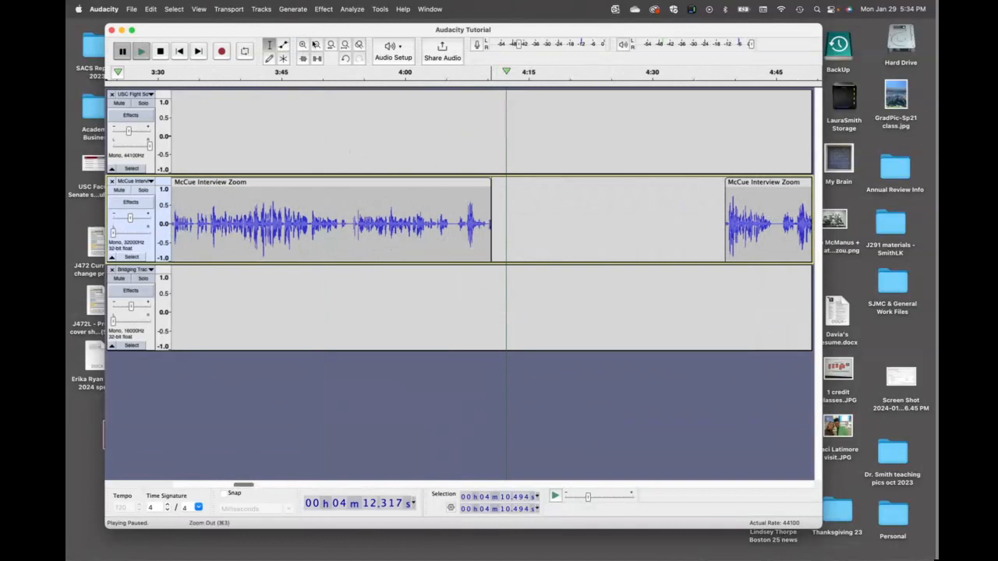
left_click(302, 45)
left_click_drag(499, 224, 486, 225)
key("Delete")
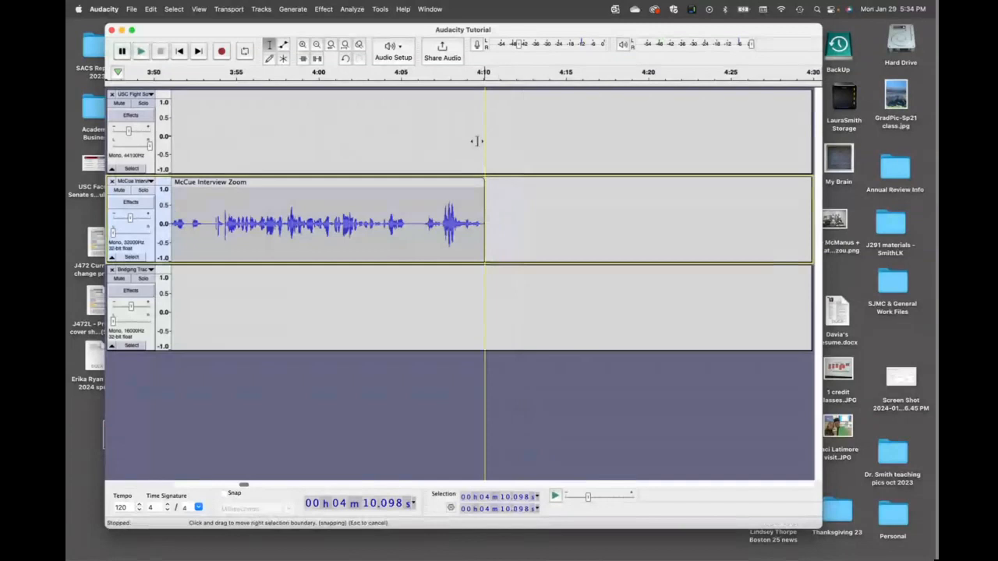
left_click(467, 75)
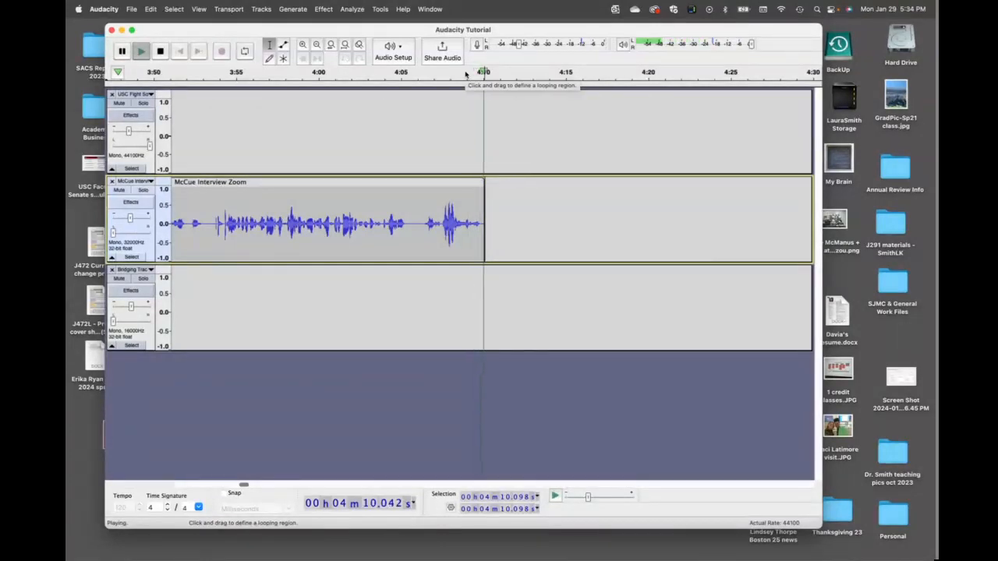
left_click(121, 51)
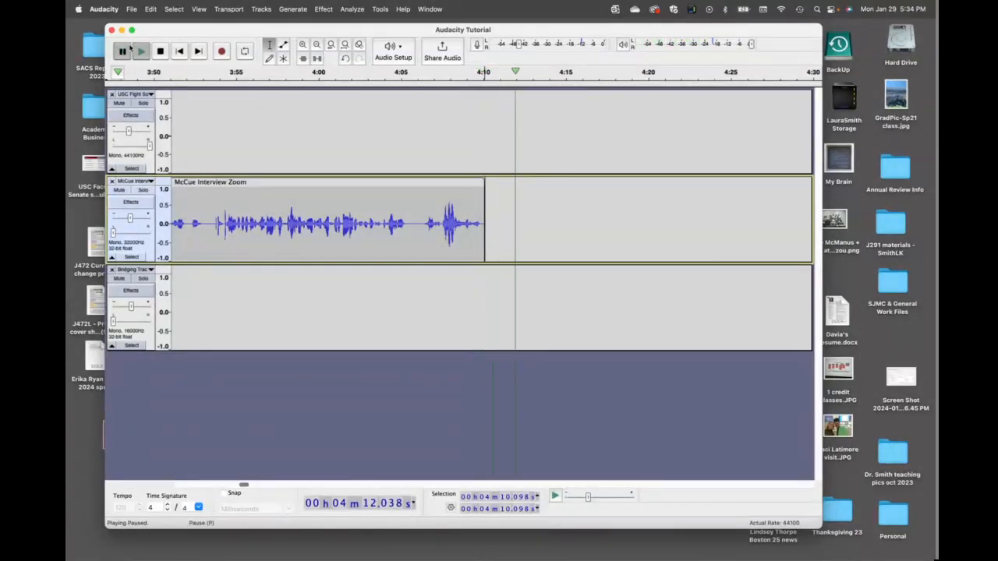
Step: Move the Bridging Track clip forward to start just after the shortened first interview part, at about 4:11
left_click(316, 44)
left_click(316, 45)
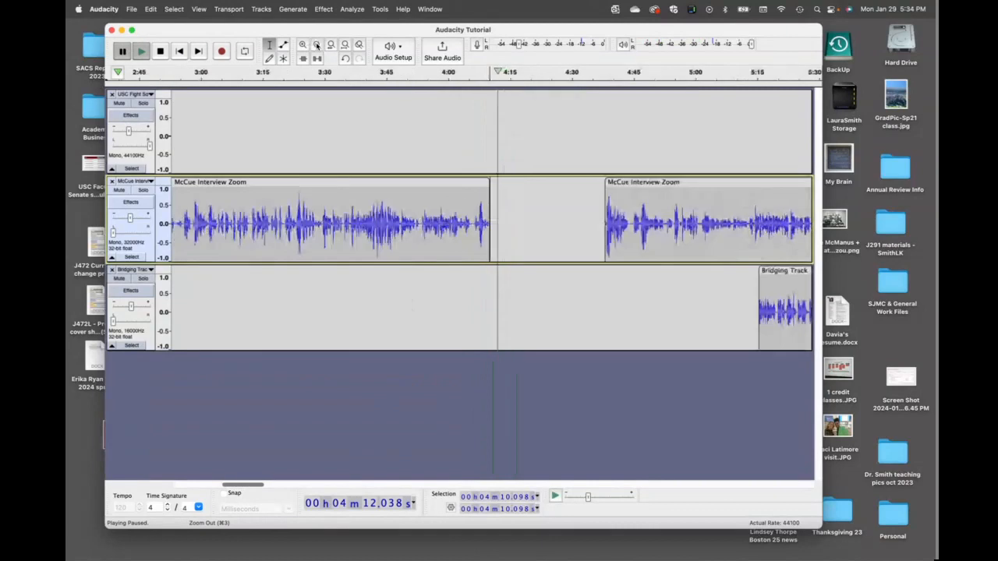
left_click(317, 45)
left_click_drag(661, 271, 587, 272)
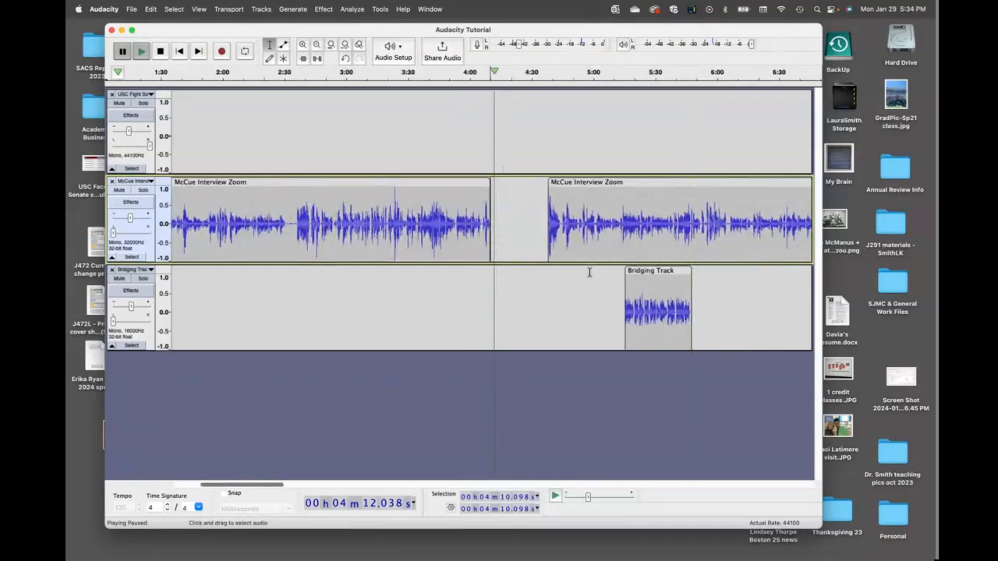
key("space")
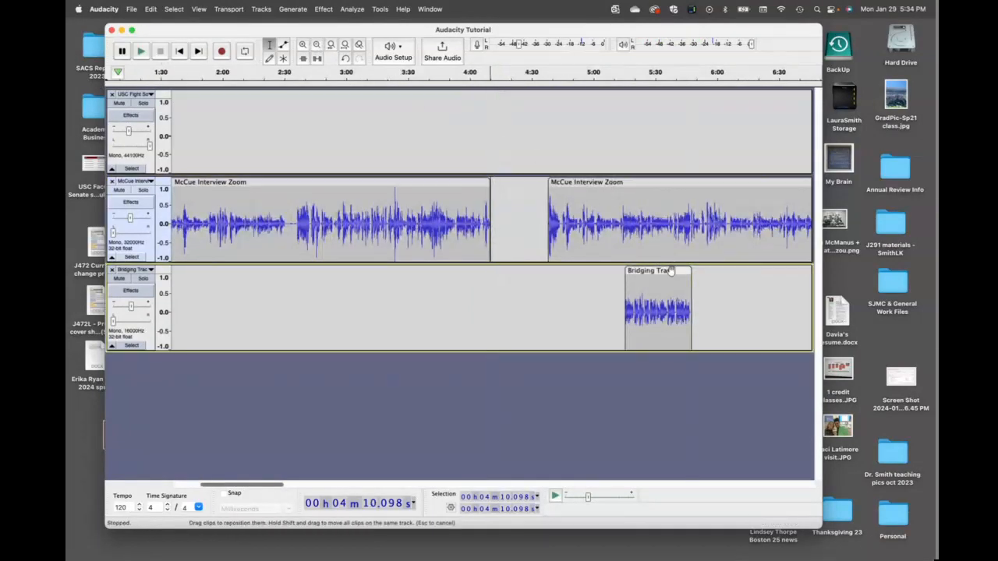
left_click_drag(668, 276, 511, 270)
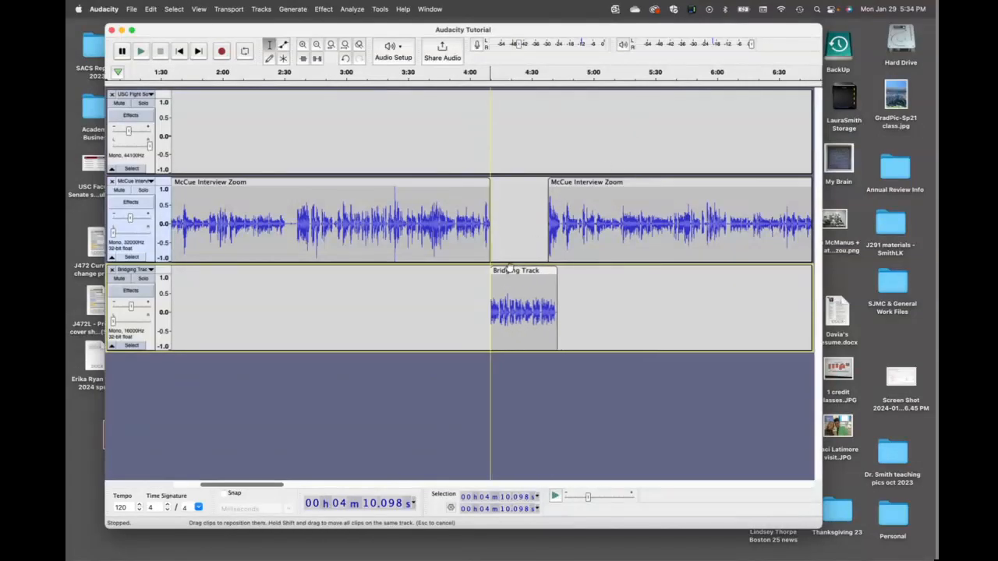
left_click_drag(511, 270, 515, 270)
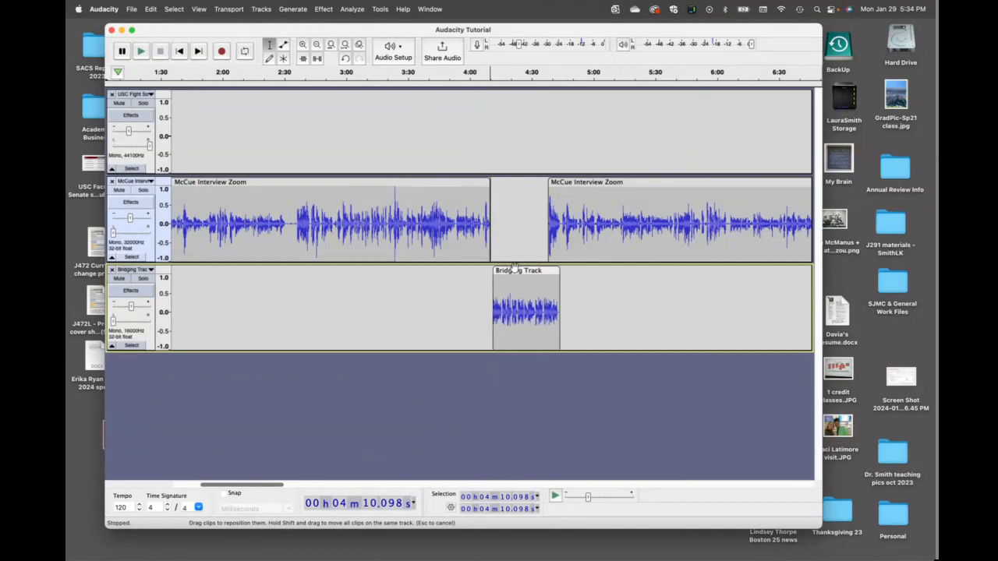
Step: Move the second interview part to start where the Bridging Track ends, at about 4:44, and play the transition from about 4:00
left_click_drag(564, 182, 575, 183)
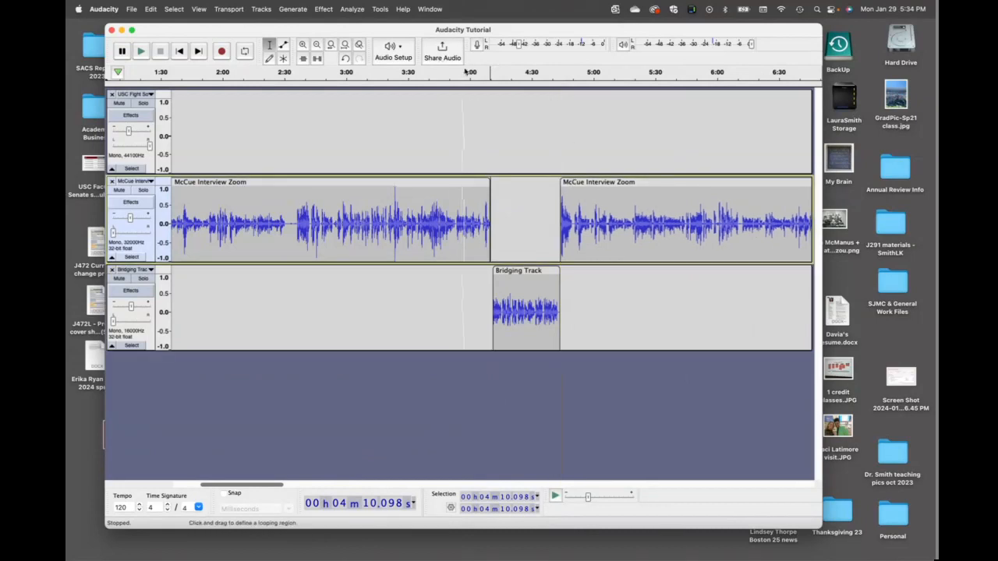
left_click(469, 71)
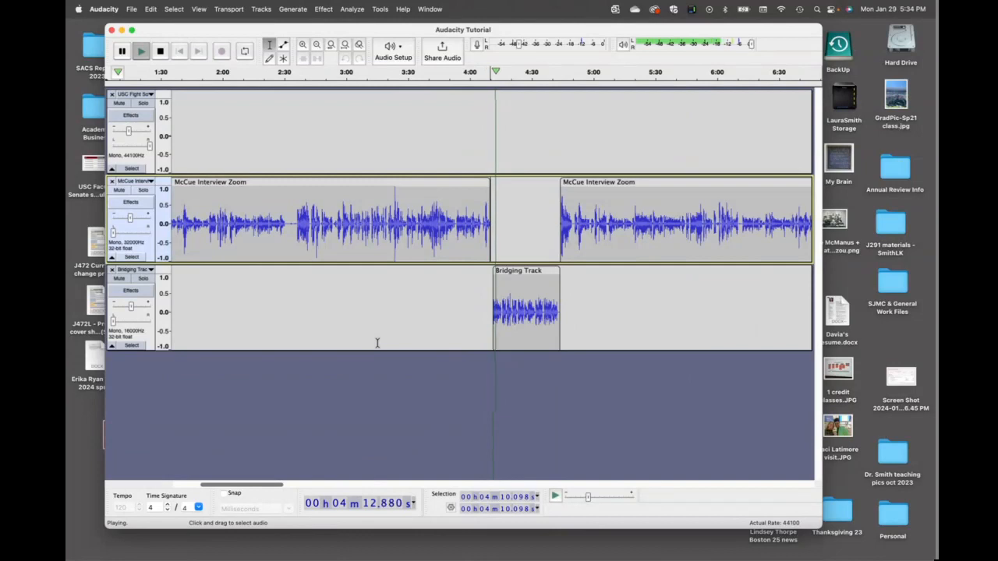
key("space")
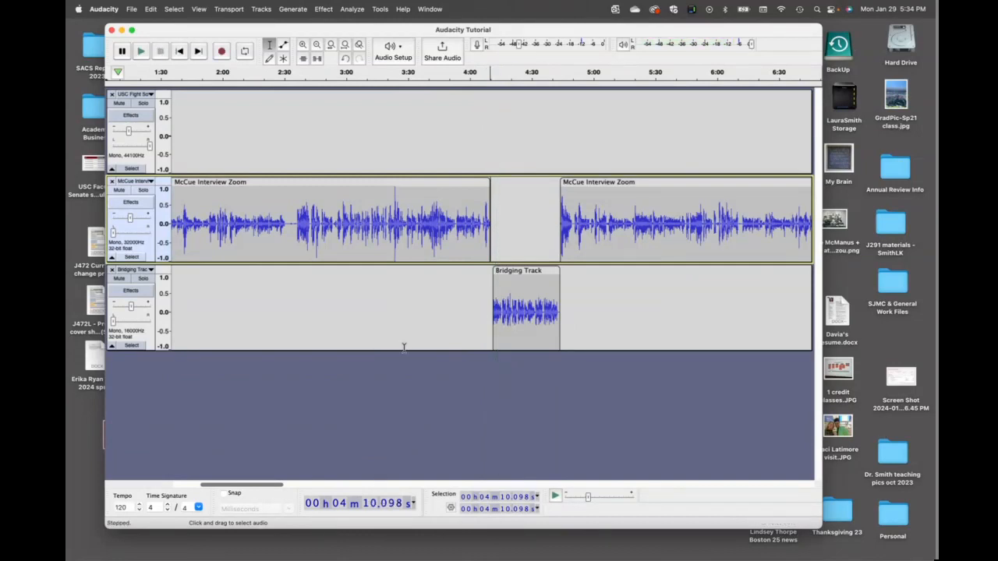
Step: Save the project and return the cursor to the start of the timeline
left_click(315, 47)
left_click(316, 47)
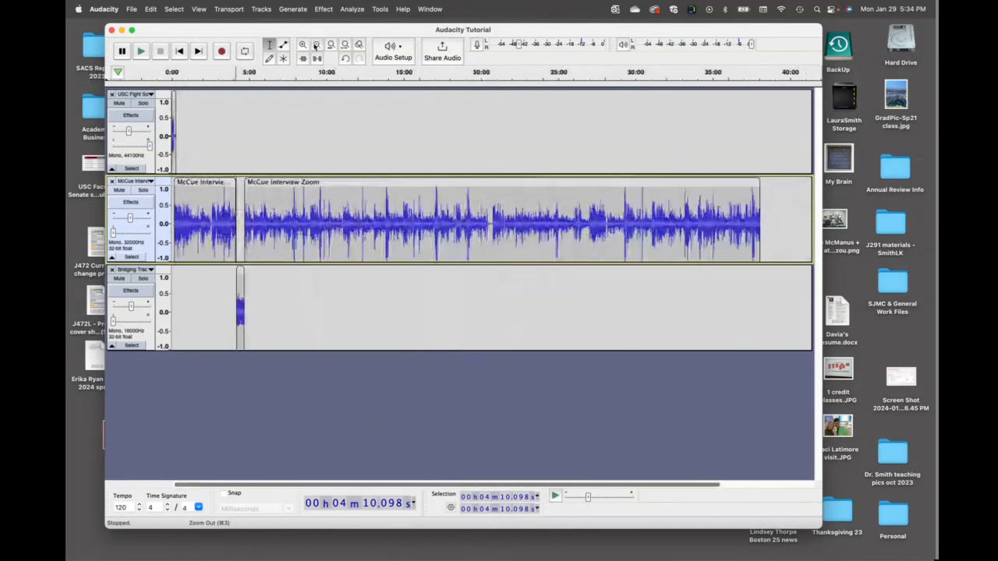
key("super+s")
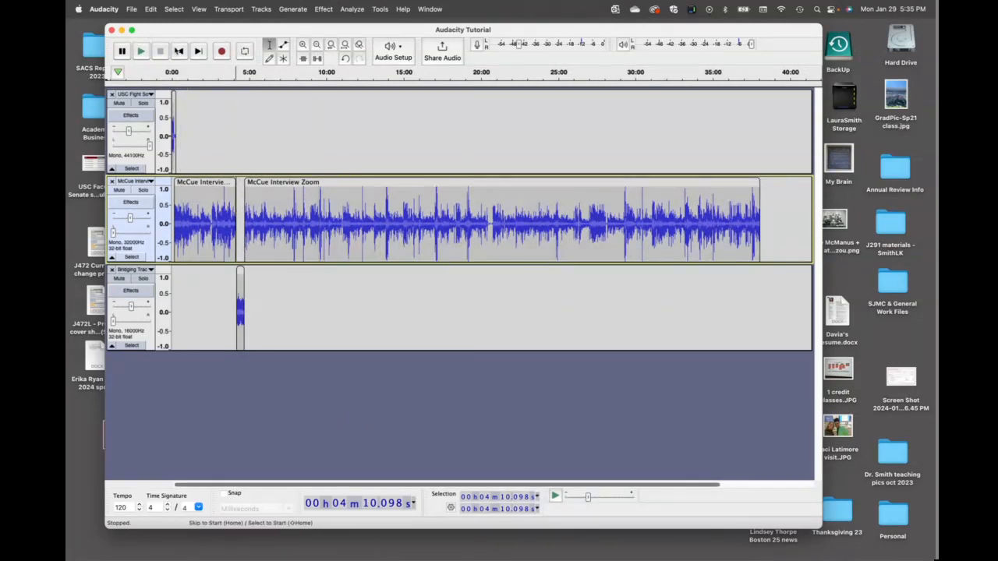
left_click(180, 50)
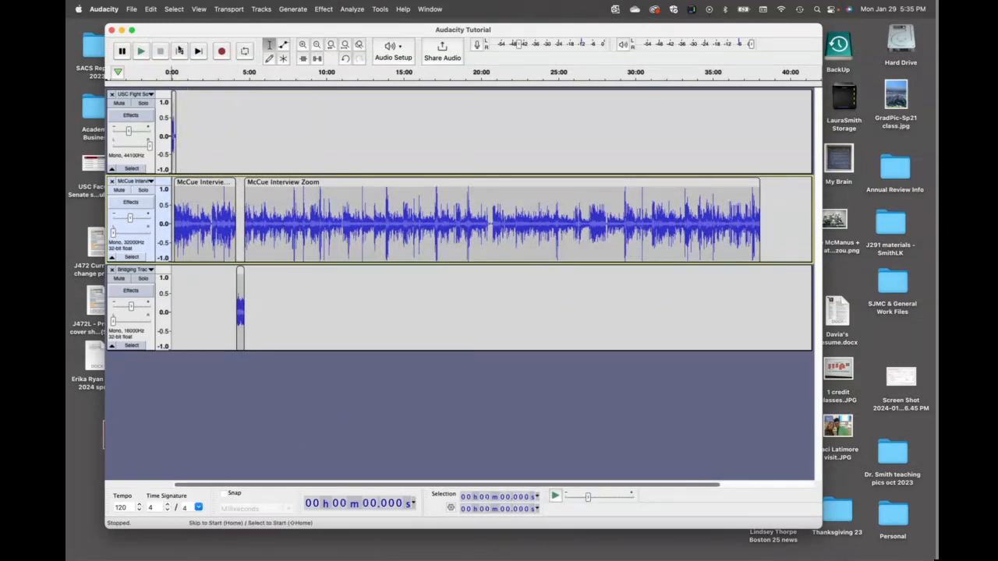
Step: Examine the opening minutes of the mix with the Envelope tool active, and fit the whole project in view
left_click(303, 45)
left_click(303, 45)
left_click(303, 44)
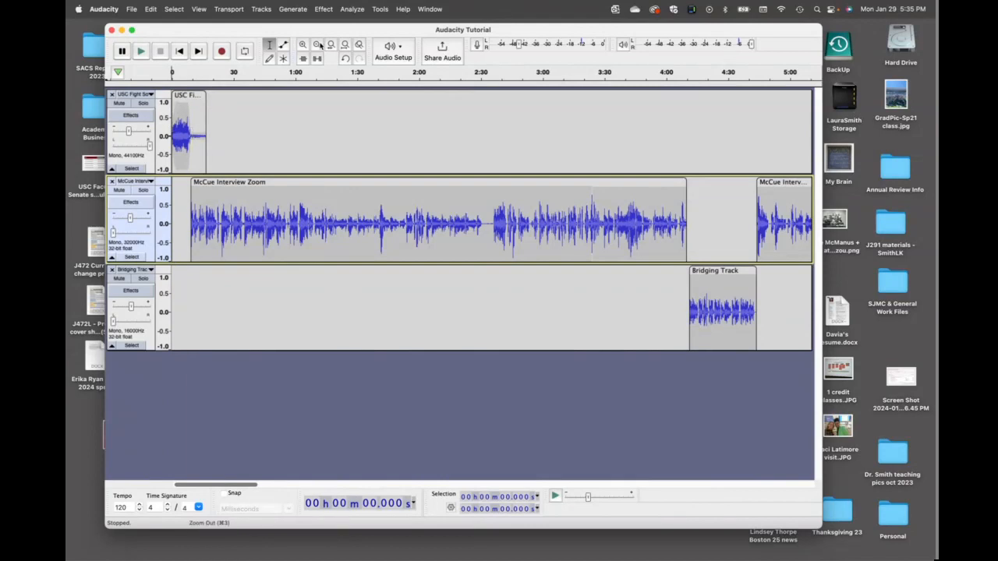
left_click(283, 46)
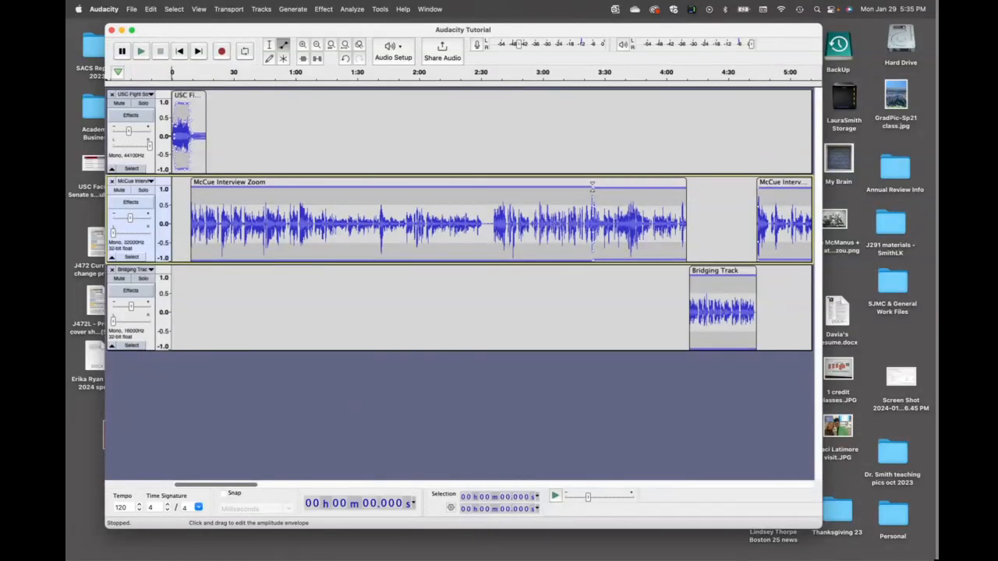
left_click(345, 45)
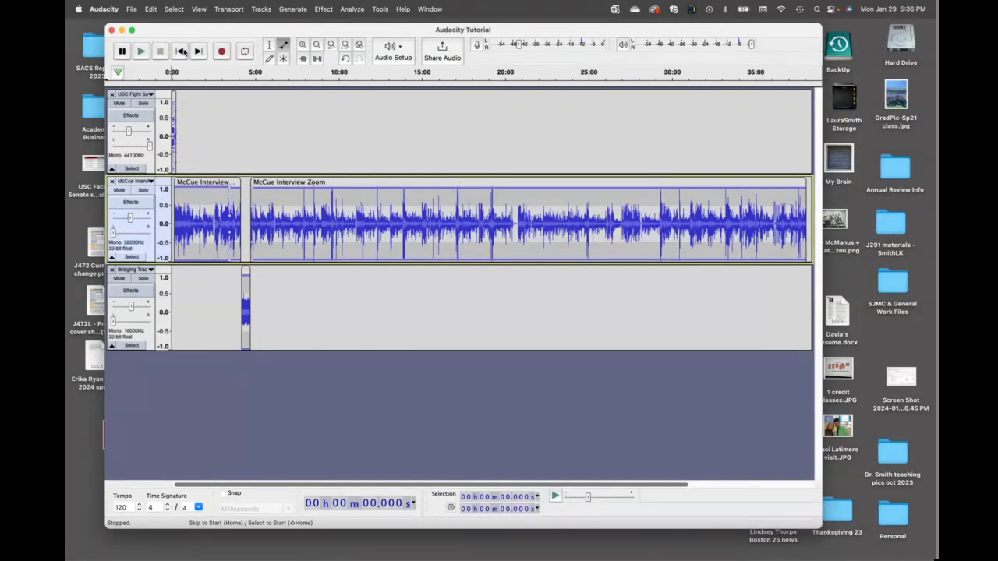
Step: Save the Audacity Tutorial project
left_click(131, 8)
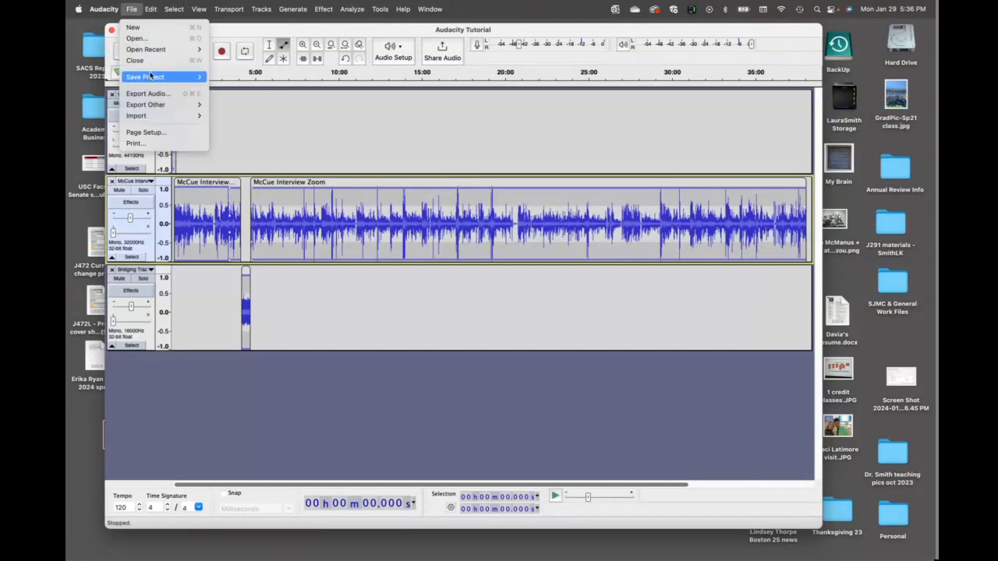
mouse_move(151, 77)
left_click(232, 77)
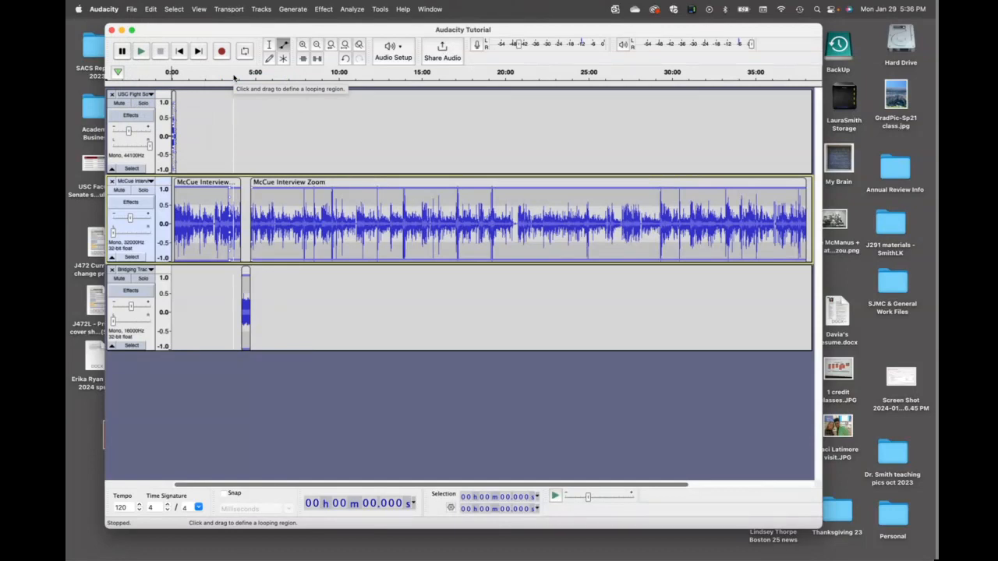
left_click(174, 9)
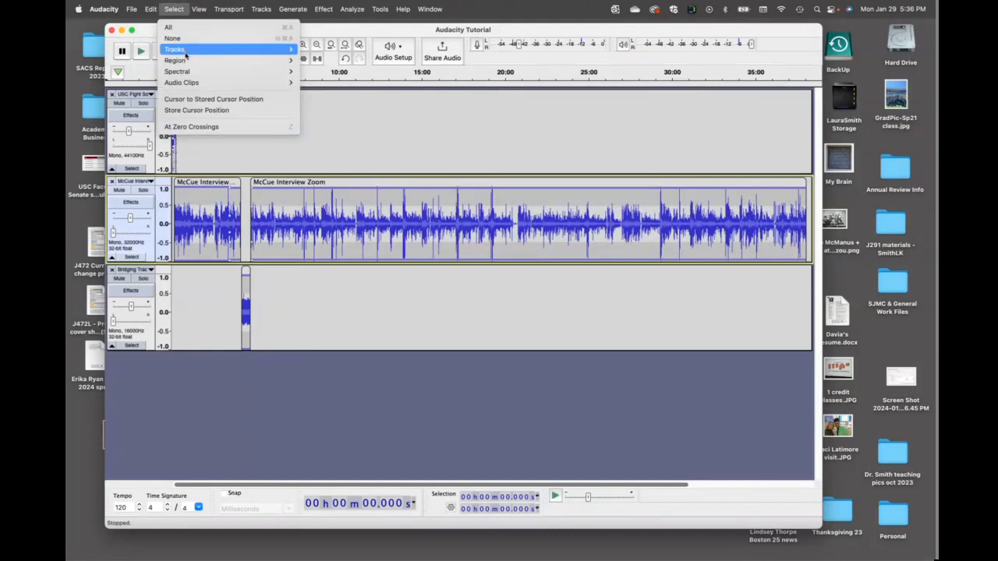
mouse_move(185, 53)
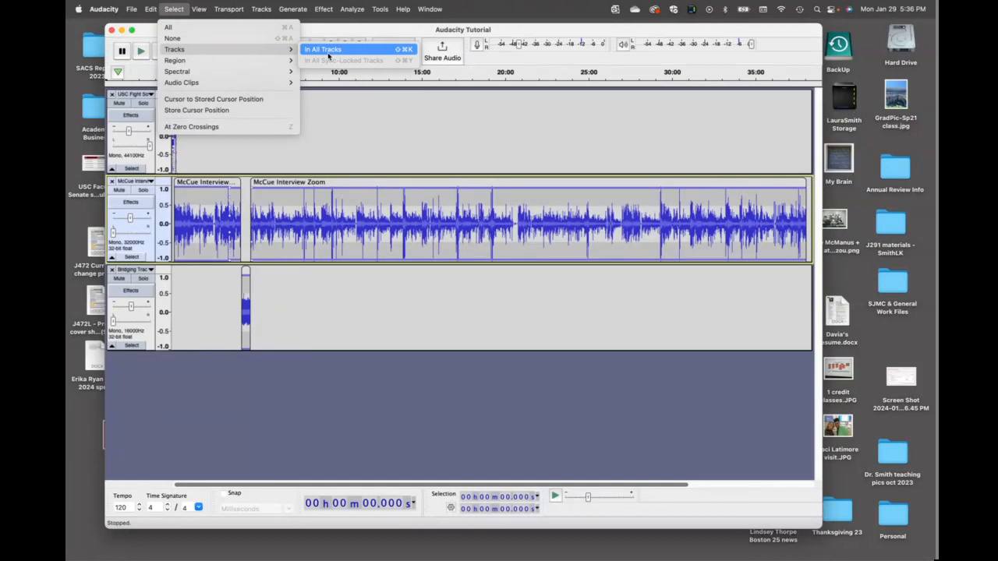
left_click(225, 431)
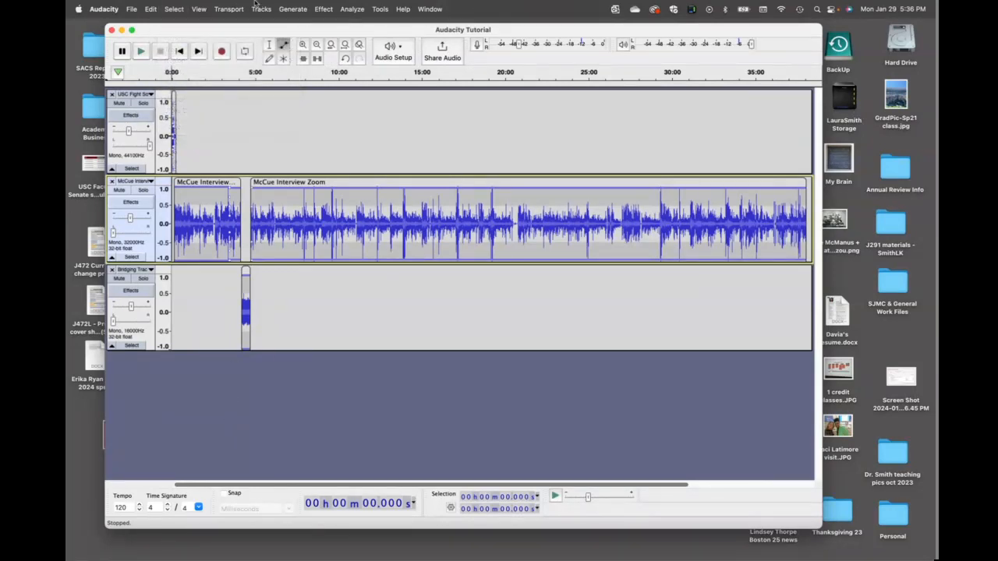
Step: Switch back to the Selection tool and select all audio across the three tracks
left_click(317, 45)
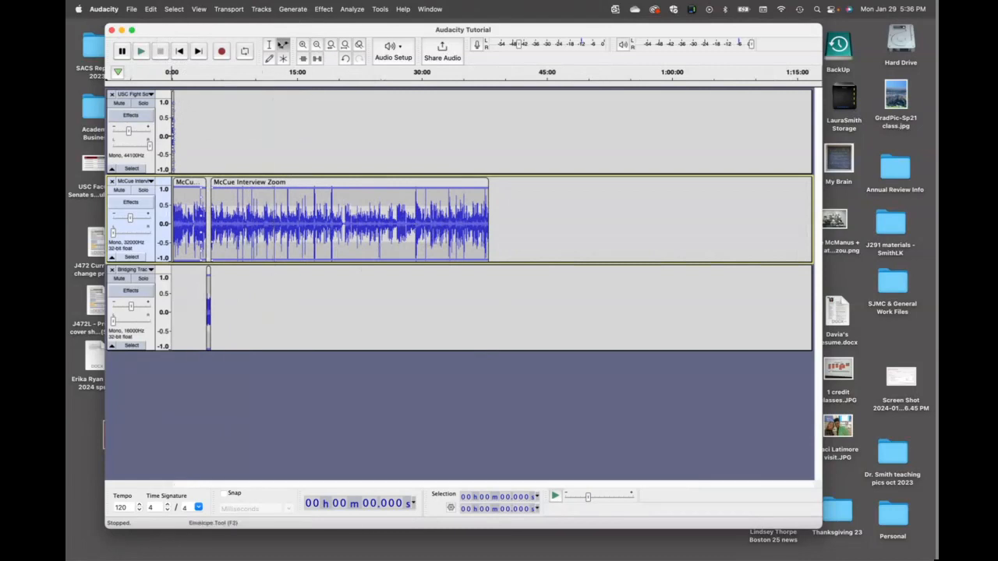
key("F1")
left_click_drag(533, 297, 146, 89)
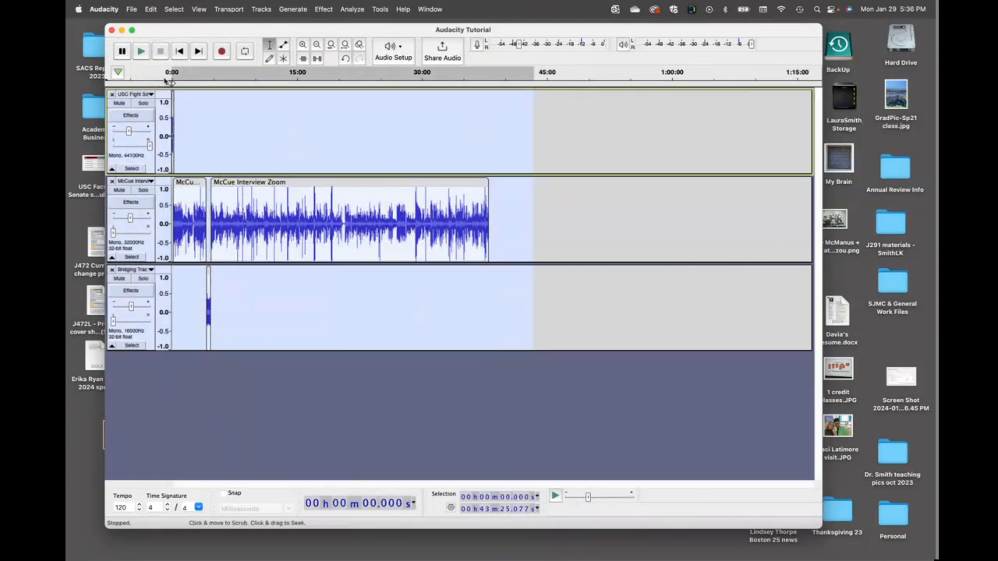
left_click(281, 407)
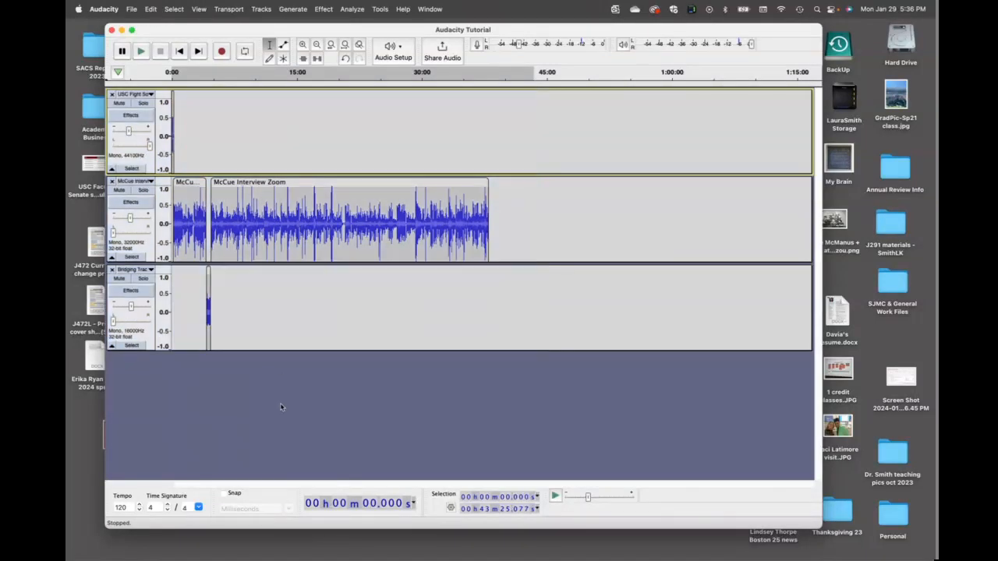
left_click(173, 9)
left_click(171, 28)
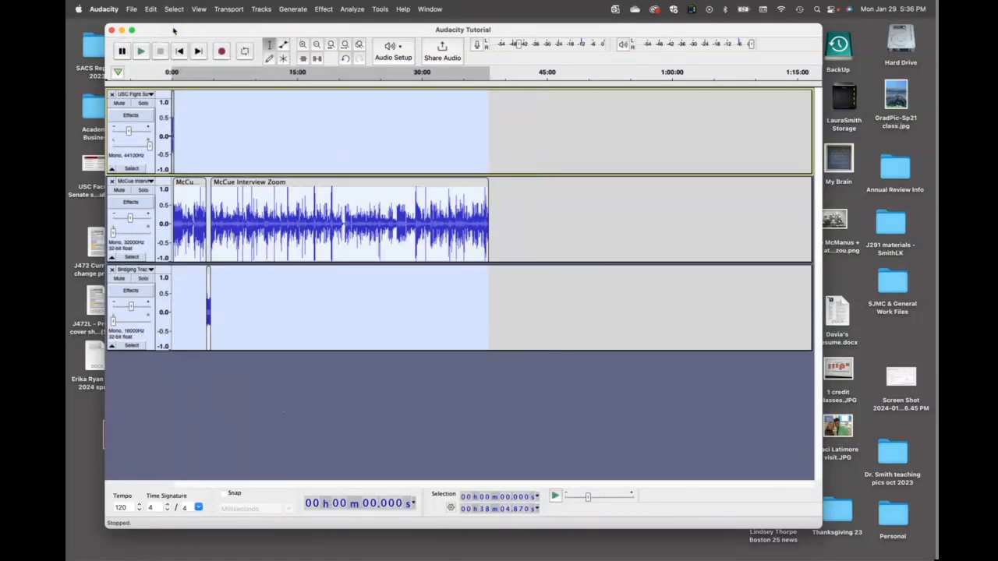
Step: Open the audio export settings for the project, keeping the file name Audacity Tutorial.wav
left_click(141, 9)
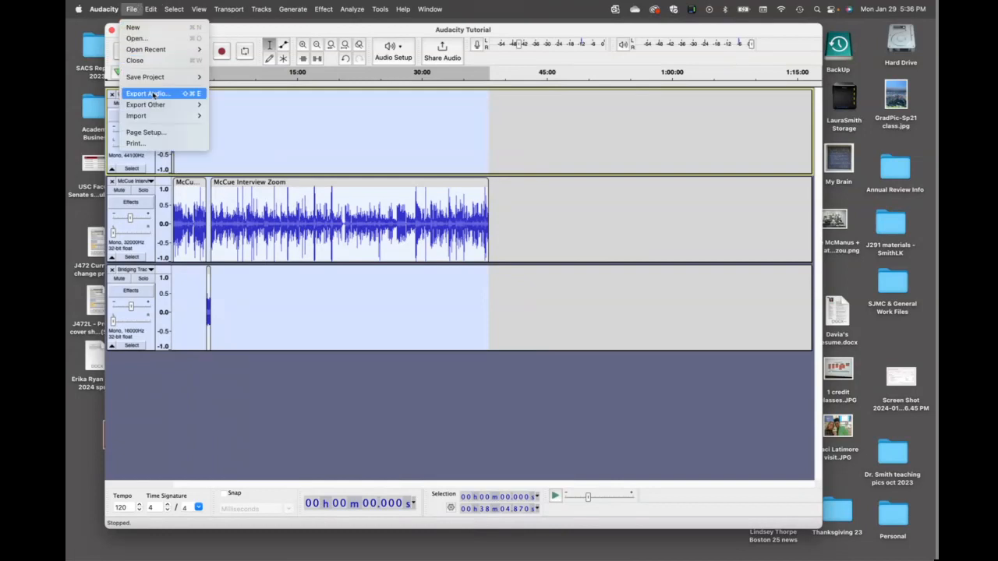
left_click(148, 94)
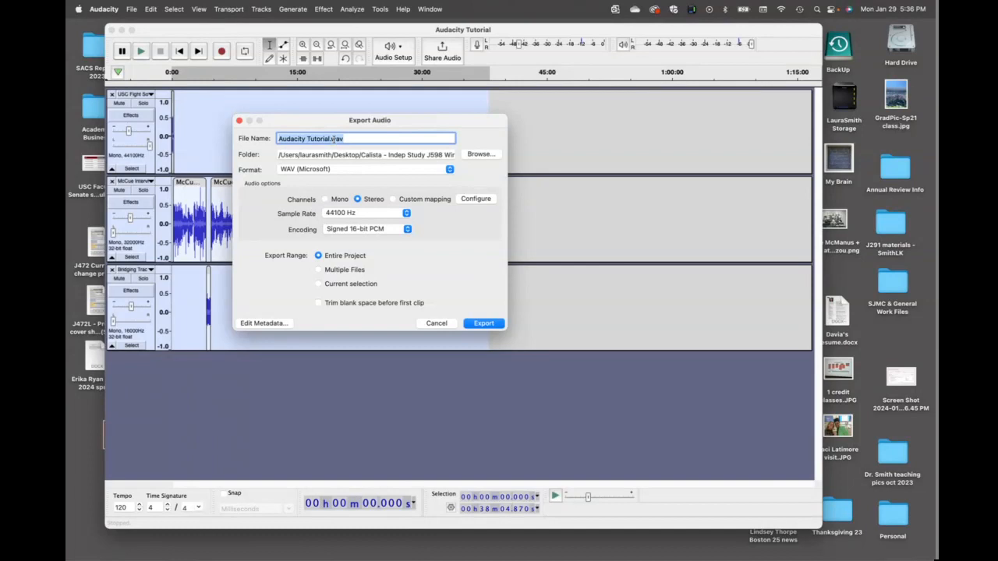
left_click_drag(348, 139, 331, 139)
left_click(360, 138)
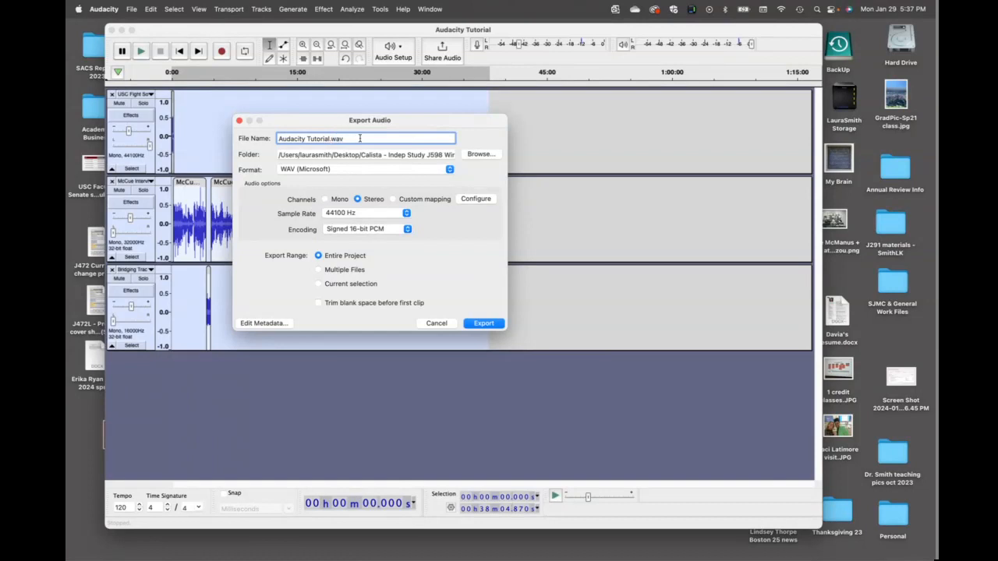
Step: Examine the available export formats and encodings, keeping WAV (Microsoft) and Signed 16-bit PCM
left_click(391, 171)
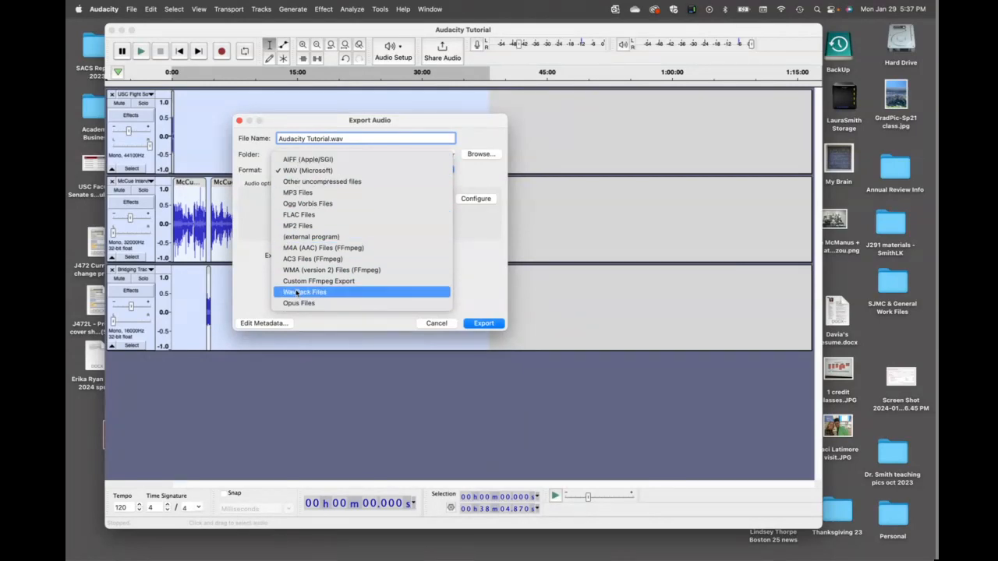
left_click(375, 140)
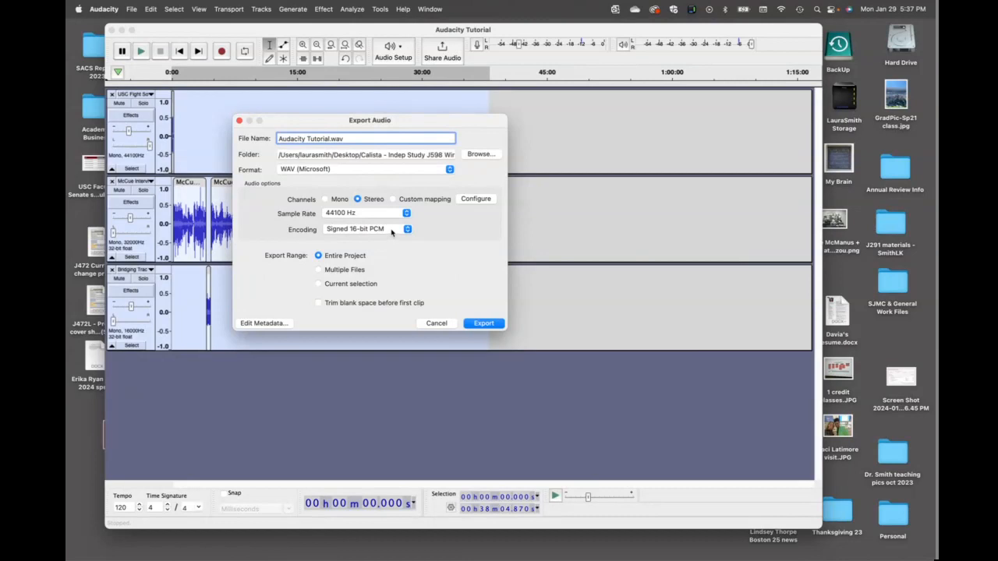
left_click(391, 231)
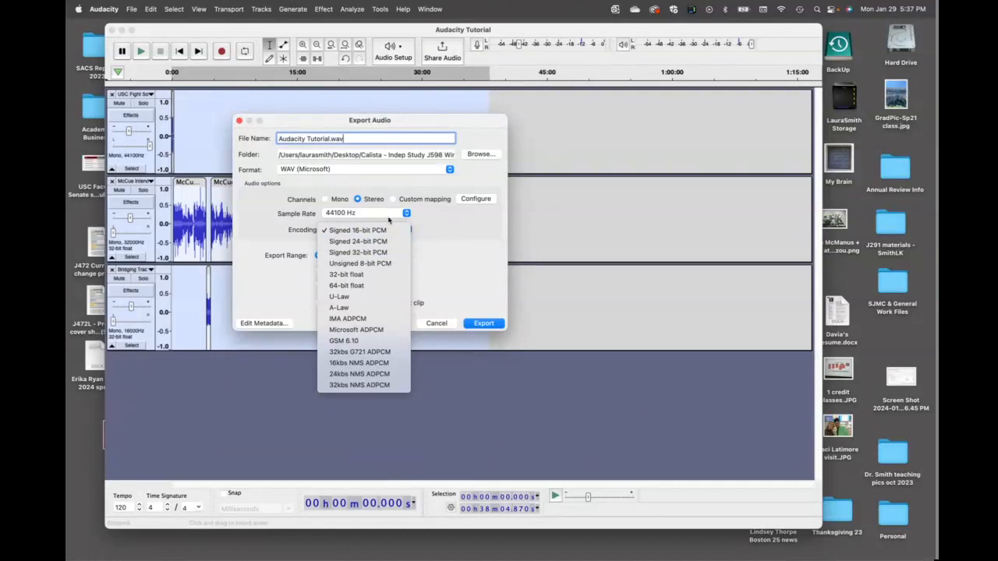
left_click(488, 231)
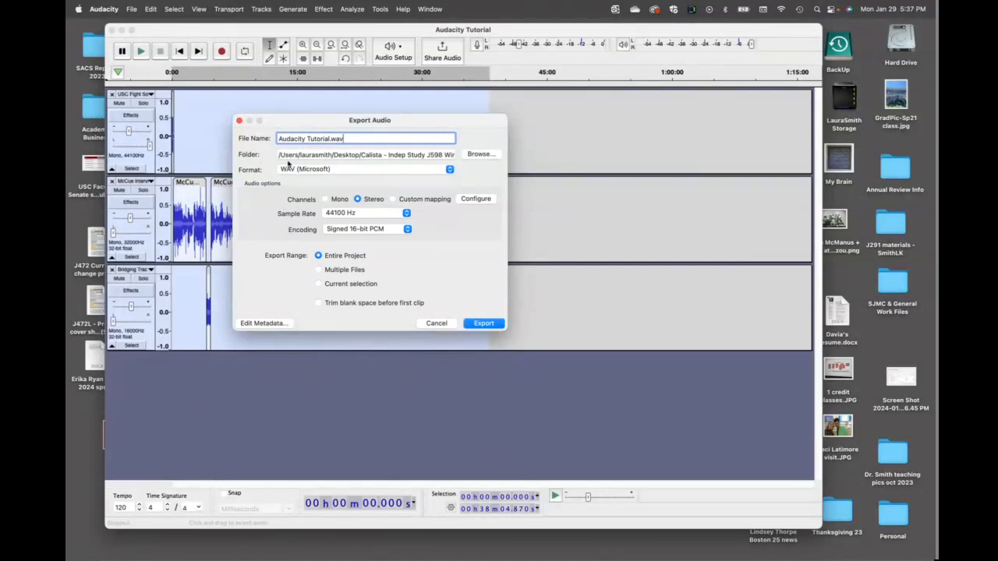
Step: Choose the Audacity Tutorial folder on the Desktop as the destination and export the entire project as a stereo WAV
left_click(480, 154)
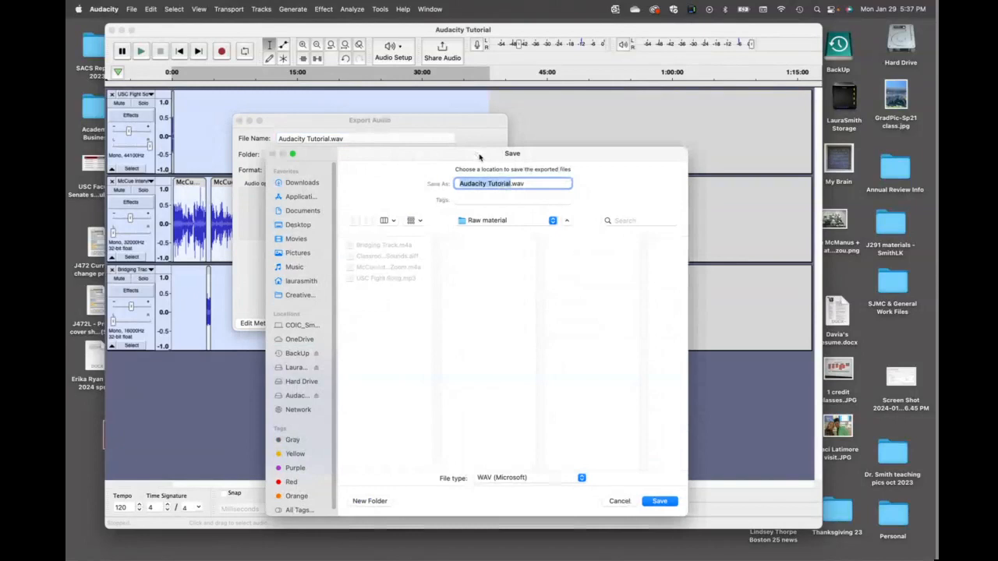
left_click(287, 226)
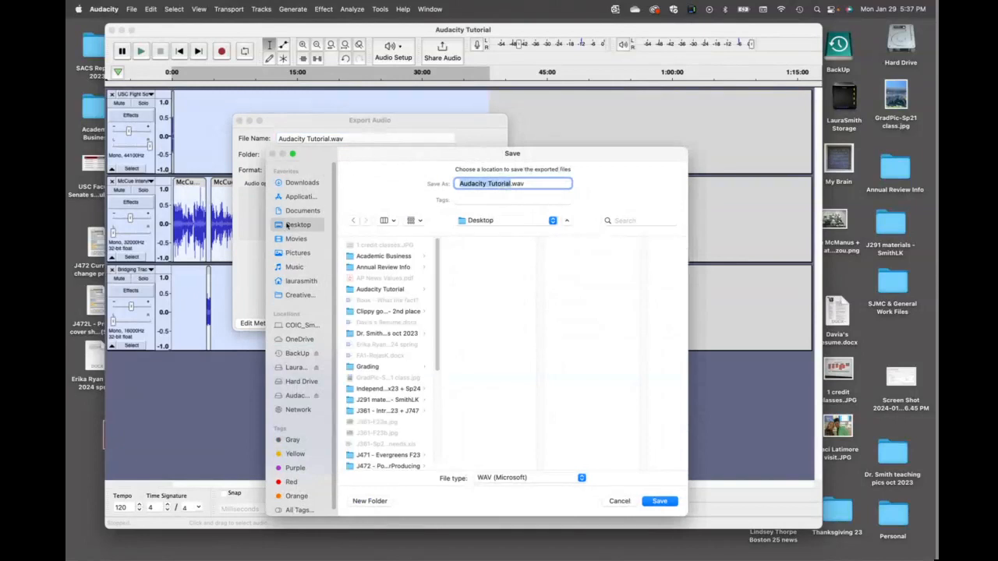
left_click(387, 290)
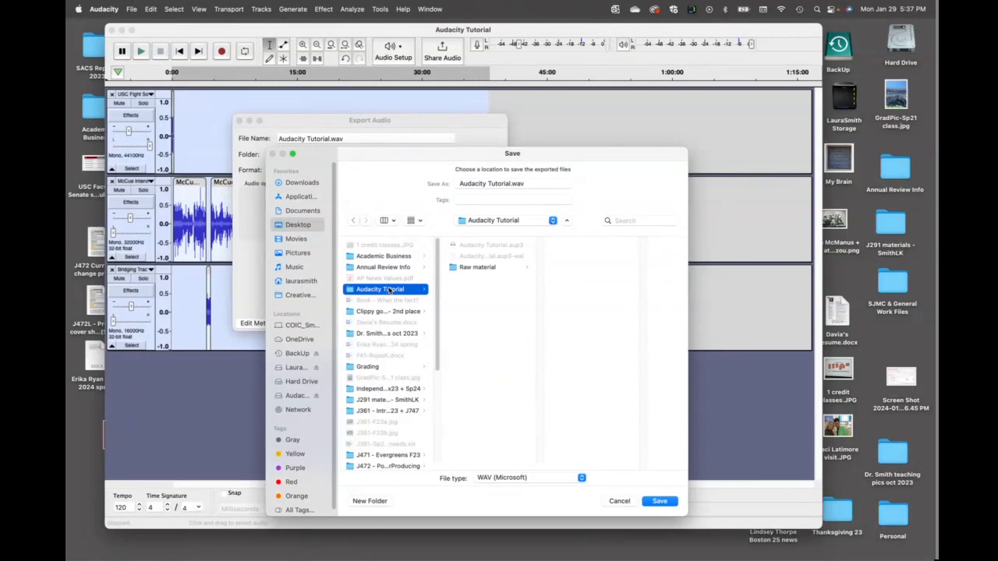
left_click(659, 501)
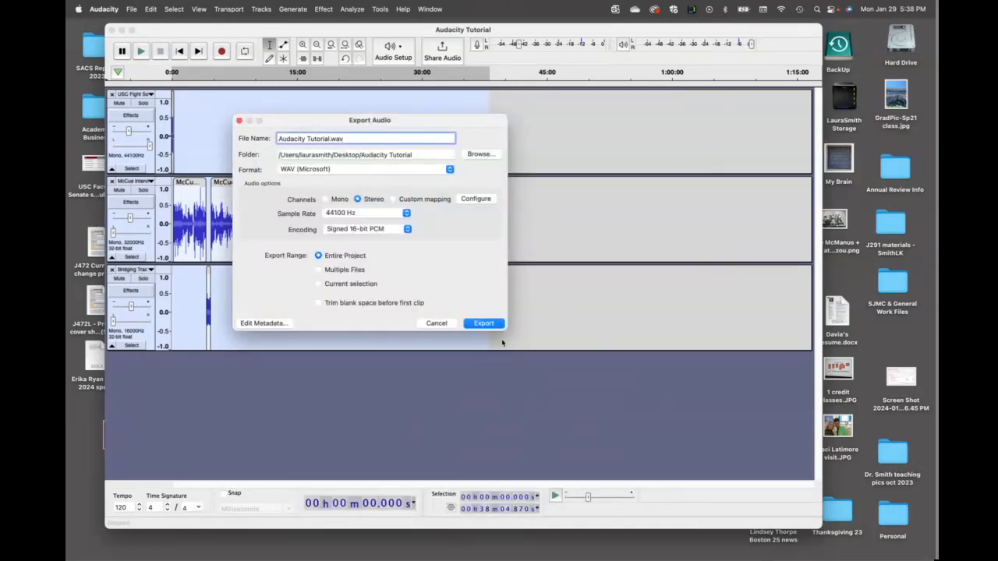
left_click(480, 327)
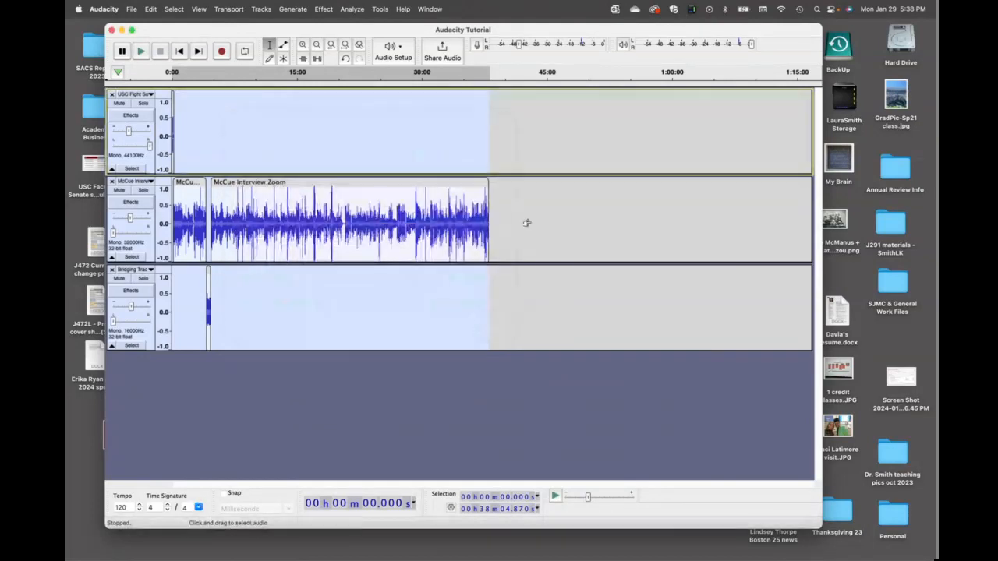
Step: Minimize the project window and collapse the Raw material subfolder in Finder's Audacity Tutorial folder
left_click(122, 30)
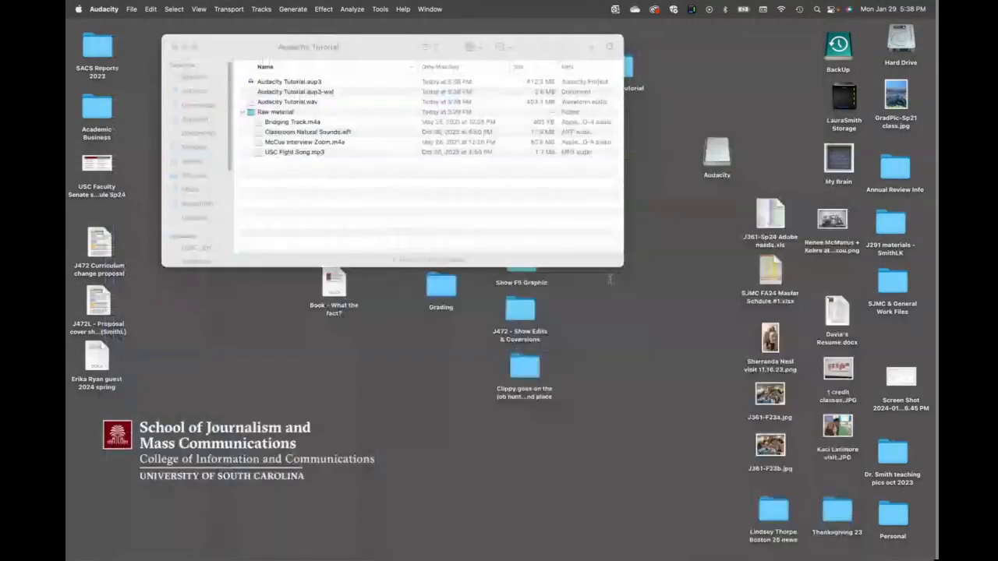
left_click(329, 226)
left_click(243, 113)
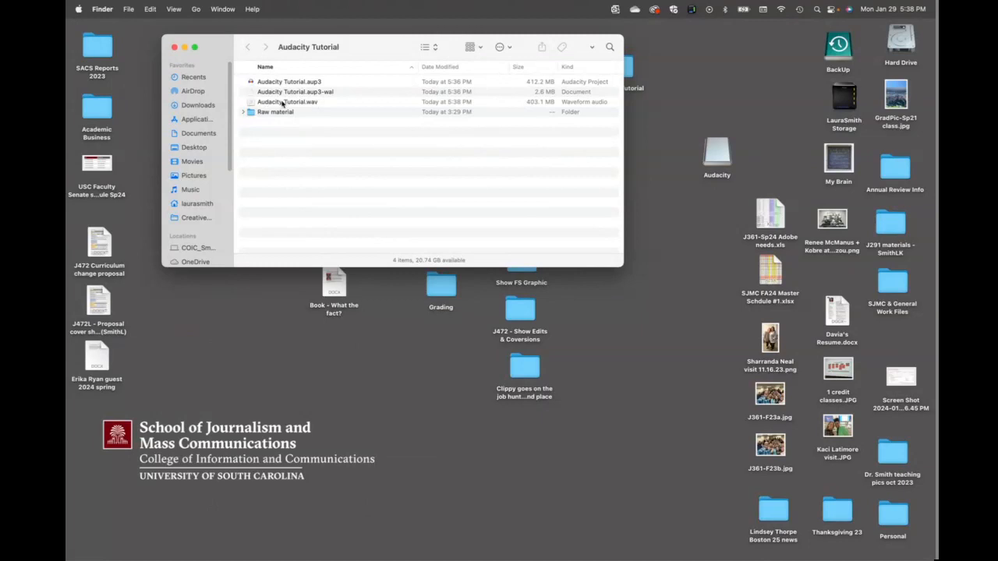
Step: Play the exported Audacity Tutorial.wav in Music and pause the playback
mouse_move(330, 555)
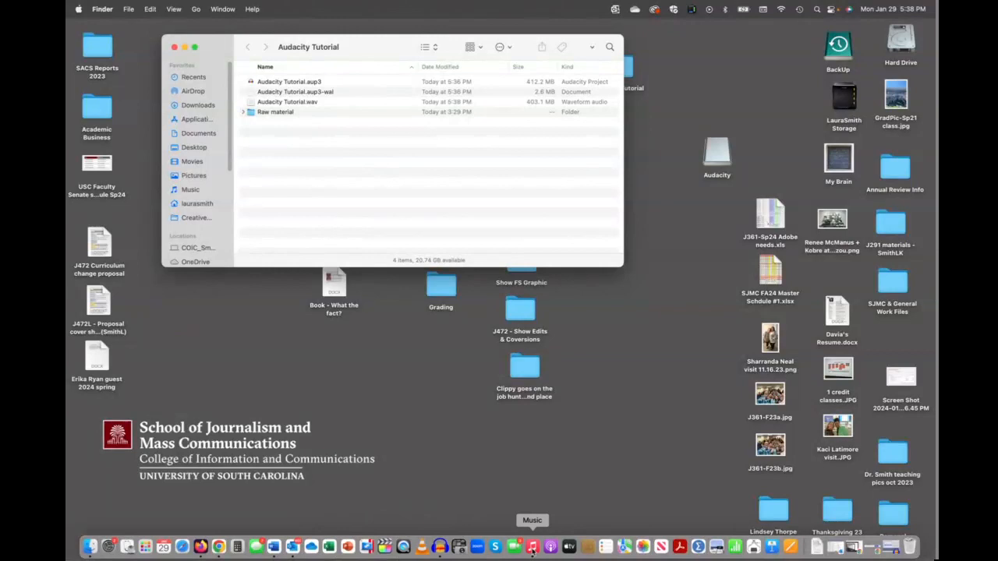
double_click(272, 103)
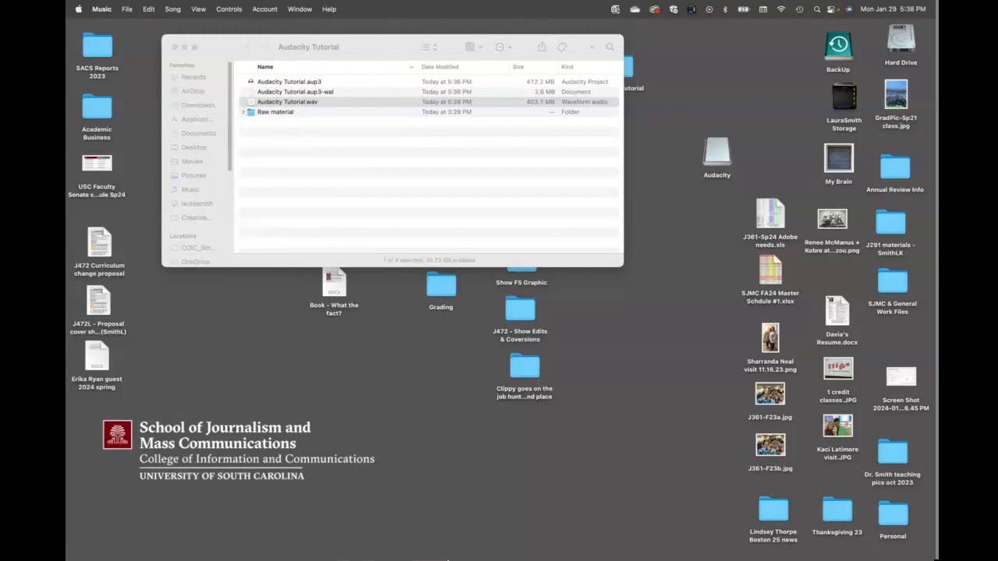
mouse_move(441, 555)
left_click(532, 548)
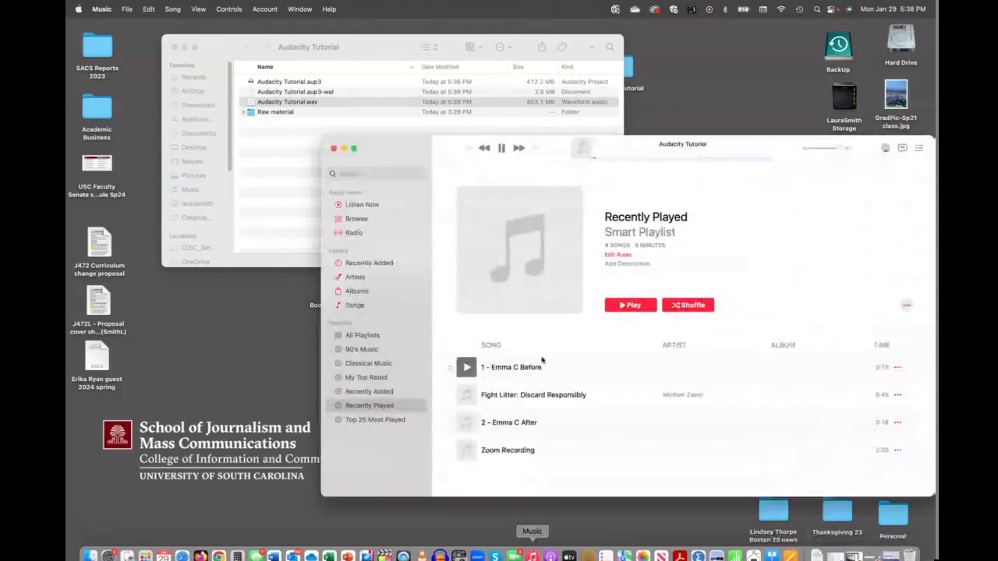
left_click(501, 148)
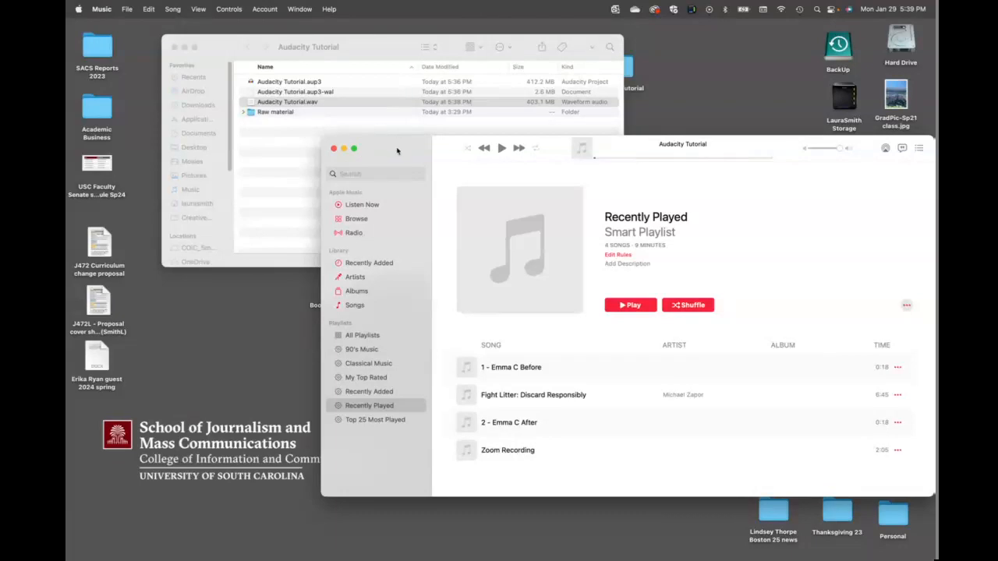
Step: Move the Music window clear of the Finder window, and close both windows to reveal the desktop
left_click_drag(396, 151, 164, 285)
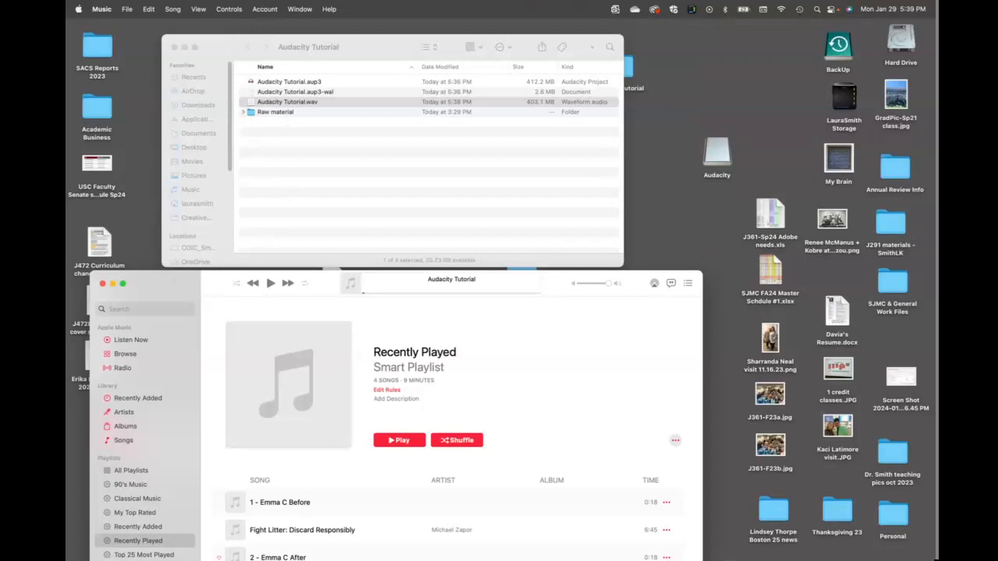
mouse_move(415, 557)
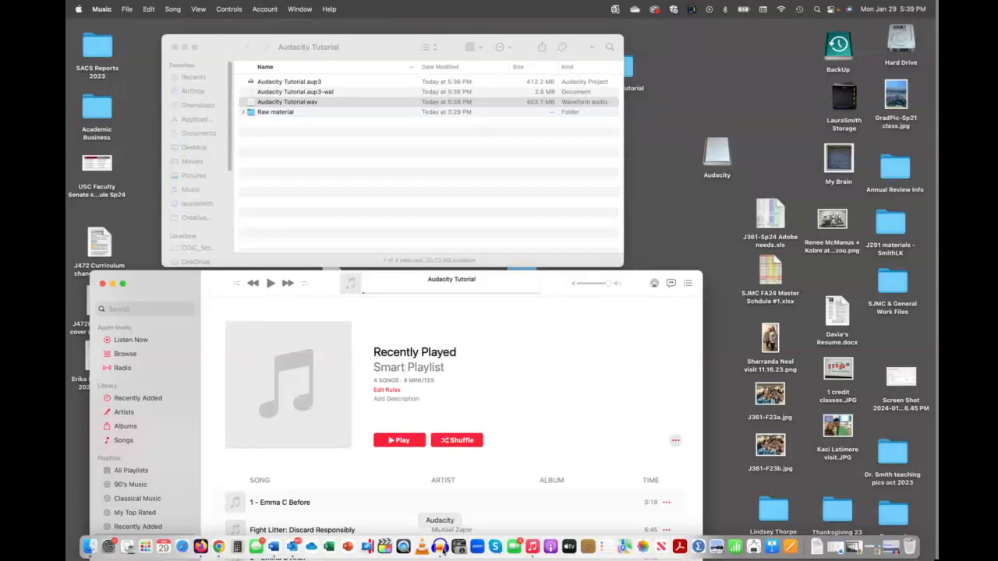
left_click(334, 161)
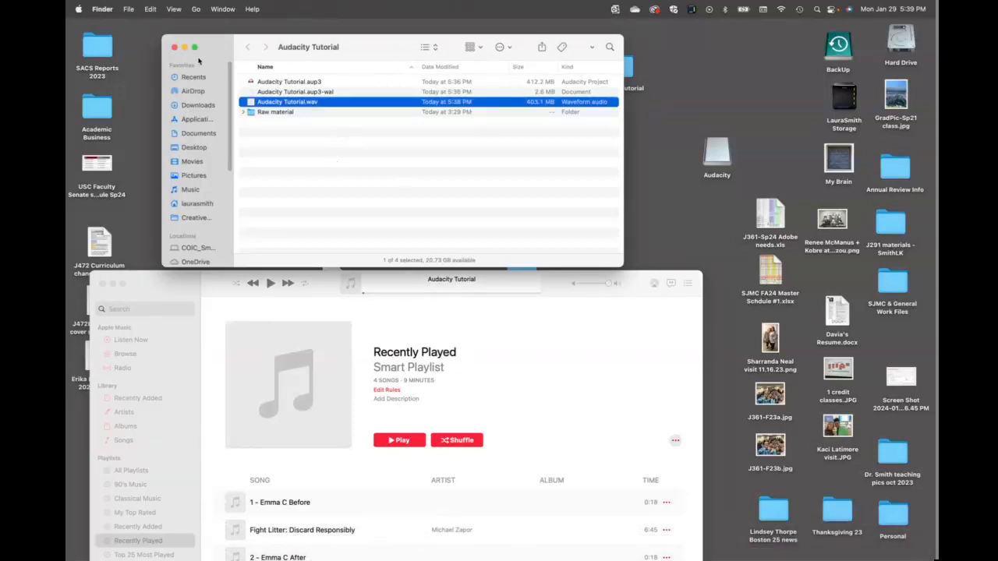
left_click(174, 47)
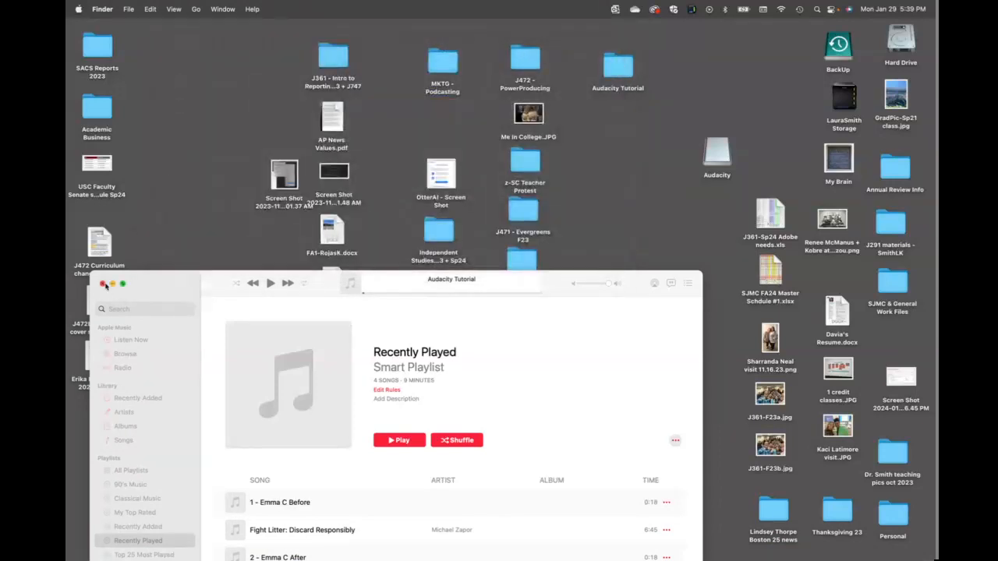
left_click(103, 283)
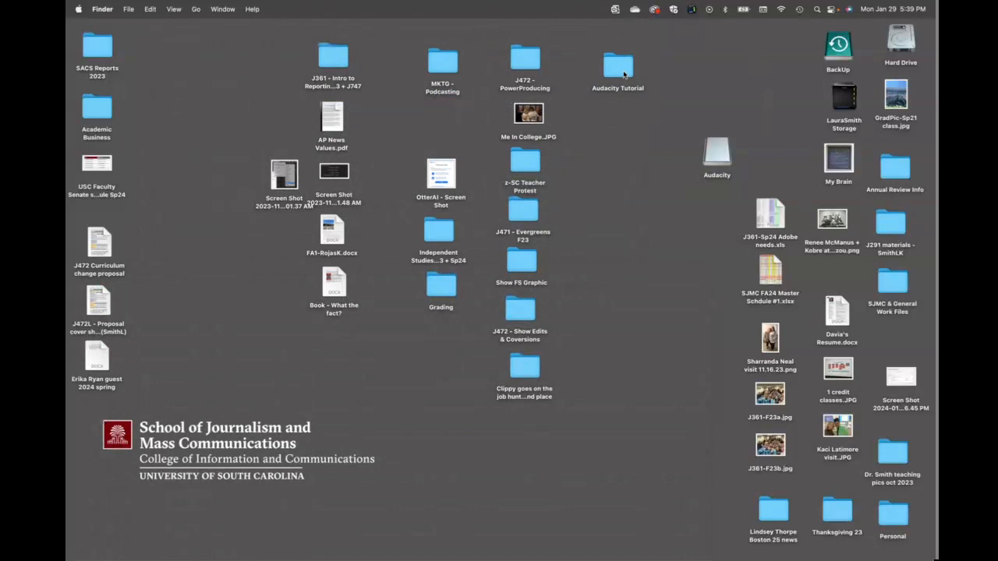
Step: Minimize the Chrome window, switch to Firefox, open onedrive.live.com and dismiss the storage offer
left_click(219, 546)
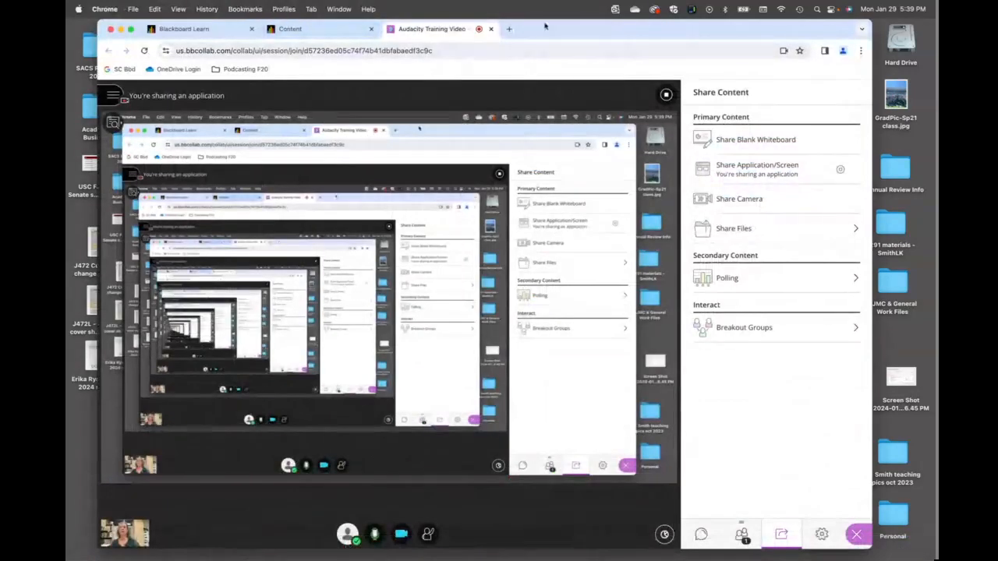
left_click(121, 30)
left_click(196, 546)
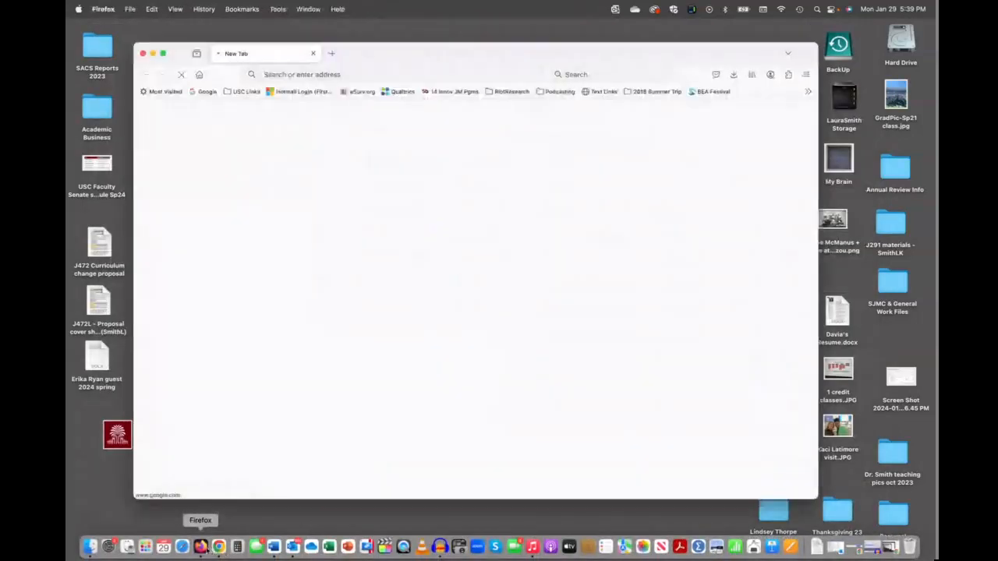
left_click(430, 69)
type("onedrive.live.com/")
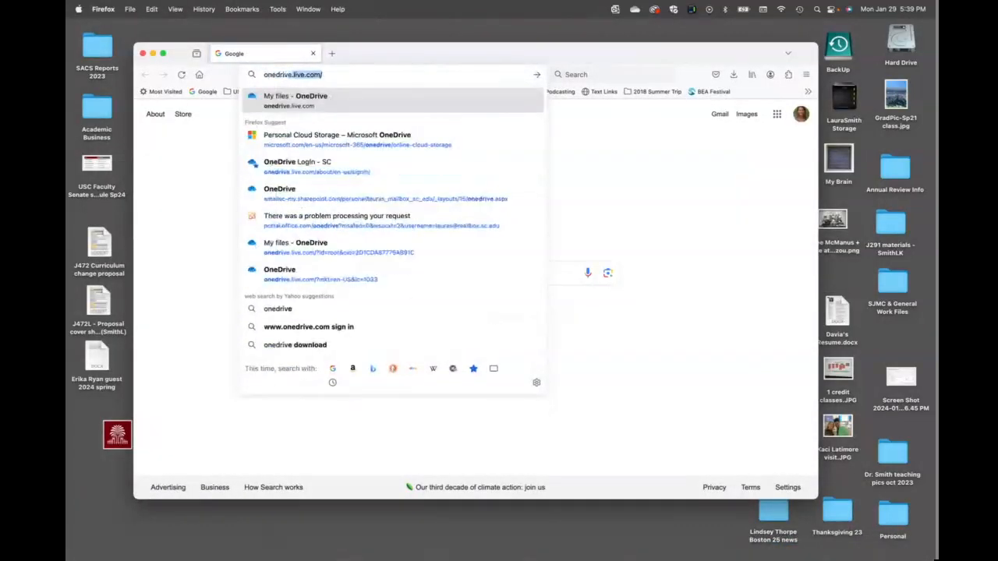
key("Return")
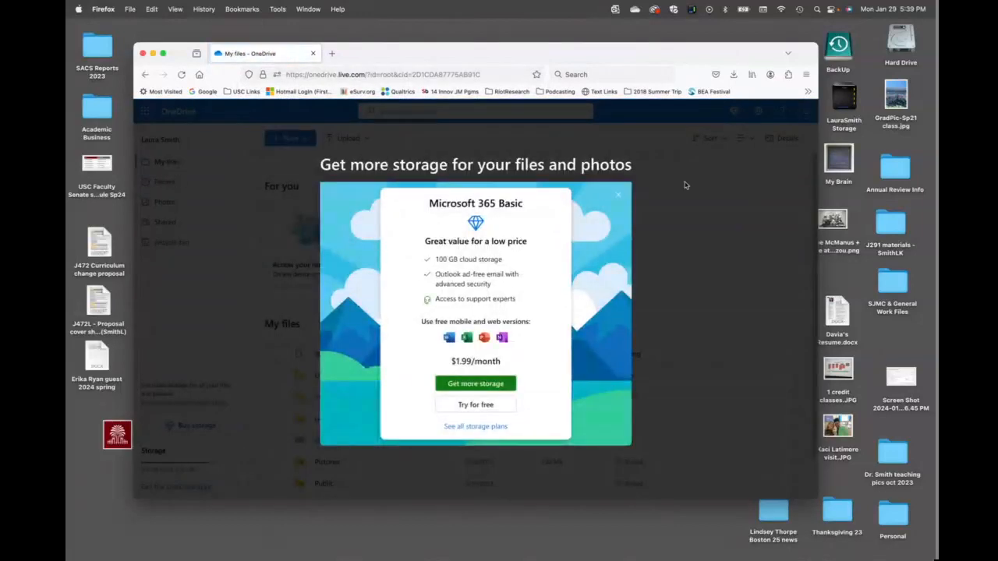
left_click(618, 195)
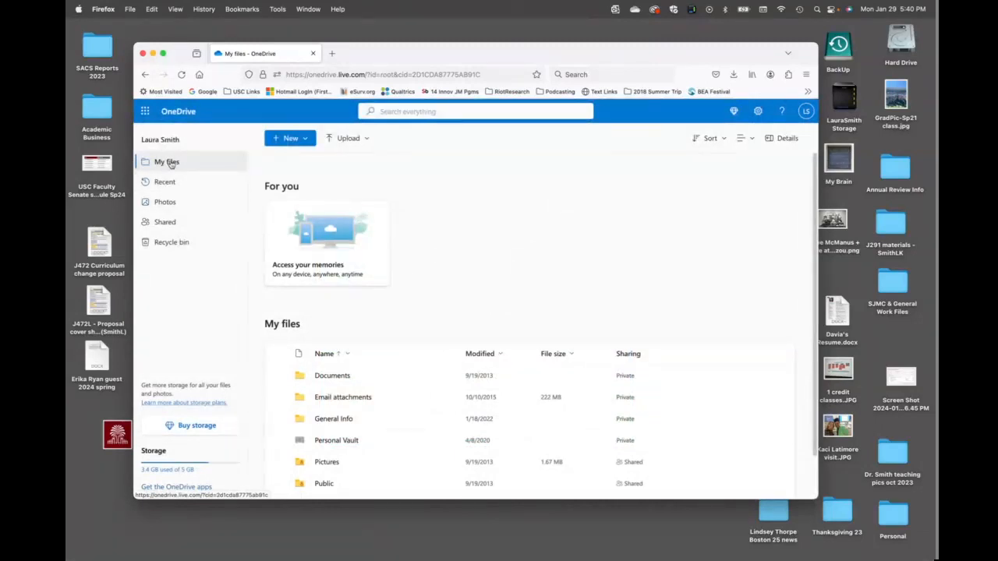
Step: Create a folder named Final Project Folder in the OneDrive My files area
left_click(285, 139)
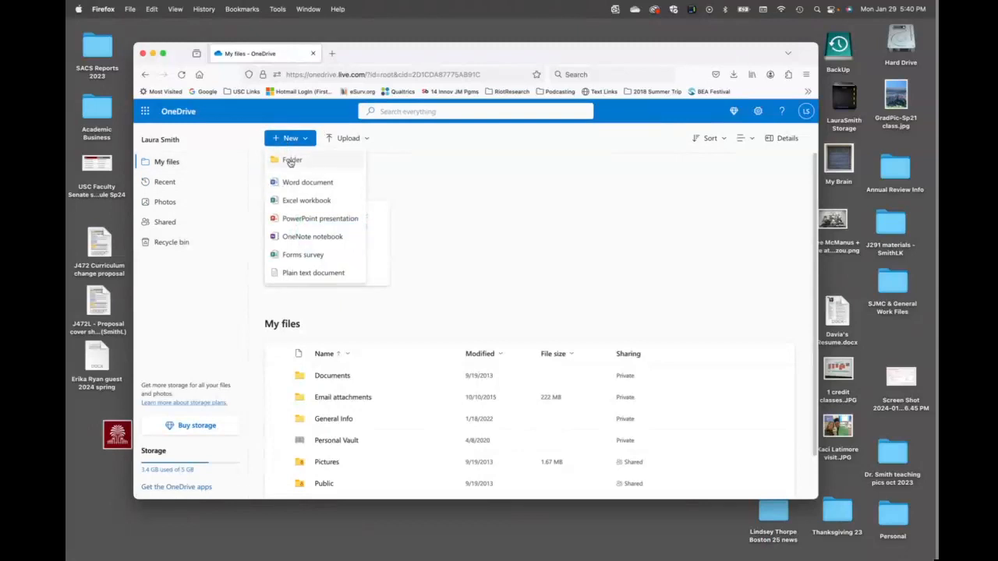
left_click(291, 162)
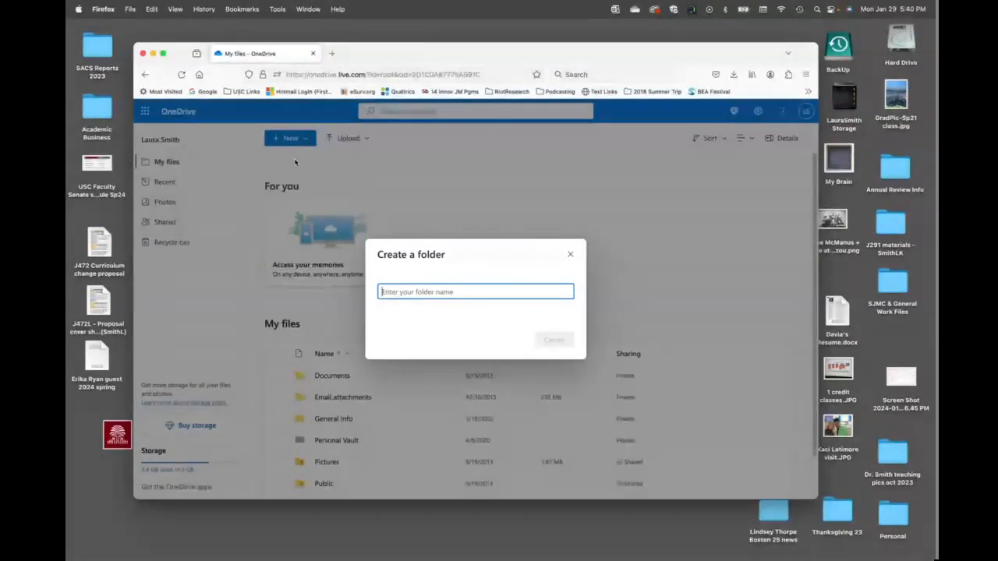
type("F")
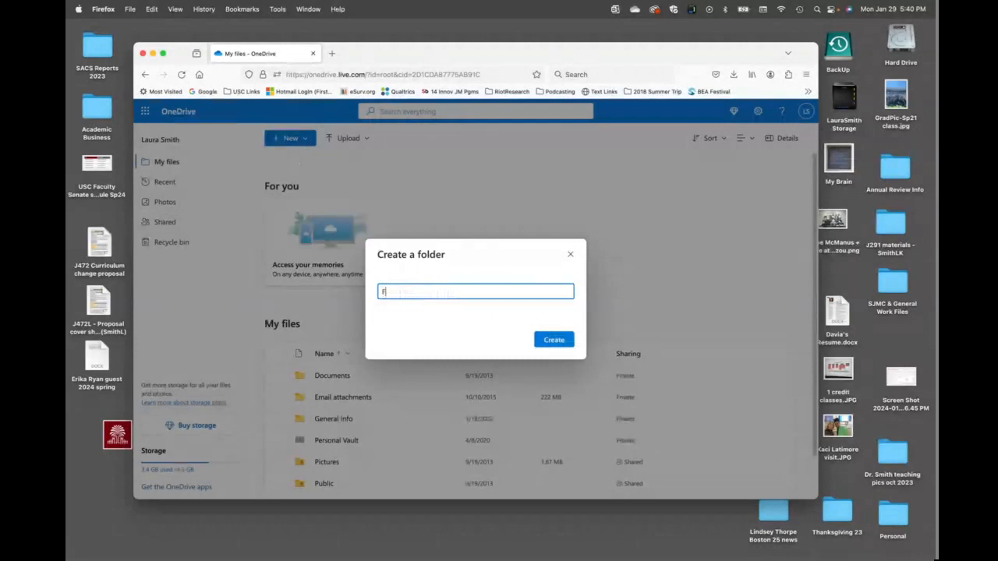
type("inal Project Folder")
left_click(565, 341)
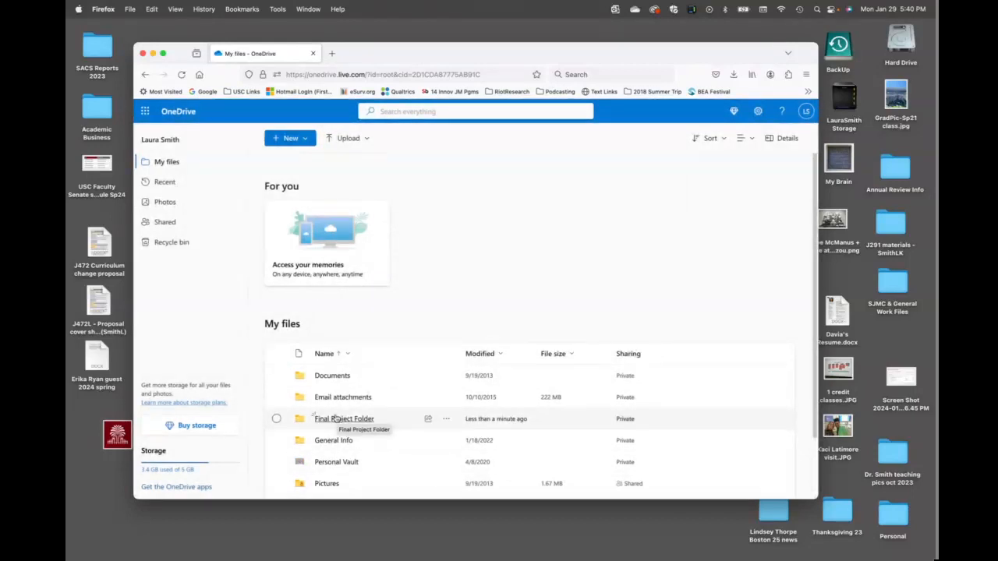
Step: Upload the desktop's Audacity Tutorial folder into the OneDrive Documents folder, repositioning the browser window around it
left_click_drag(549, 54, 675, 109)
left_click_drag(623, 66, 477, 472)
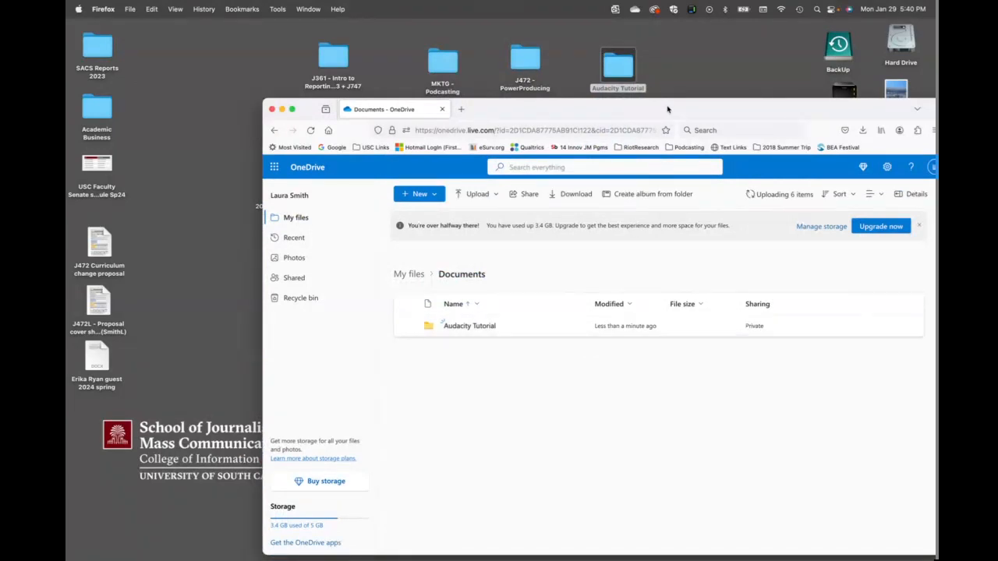
left_click_drag(667, 109, 507, 57)
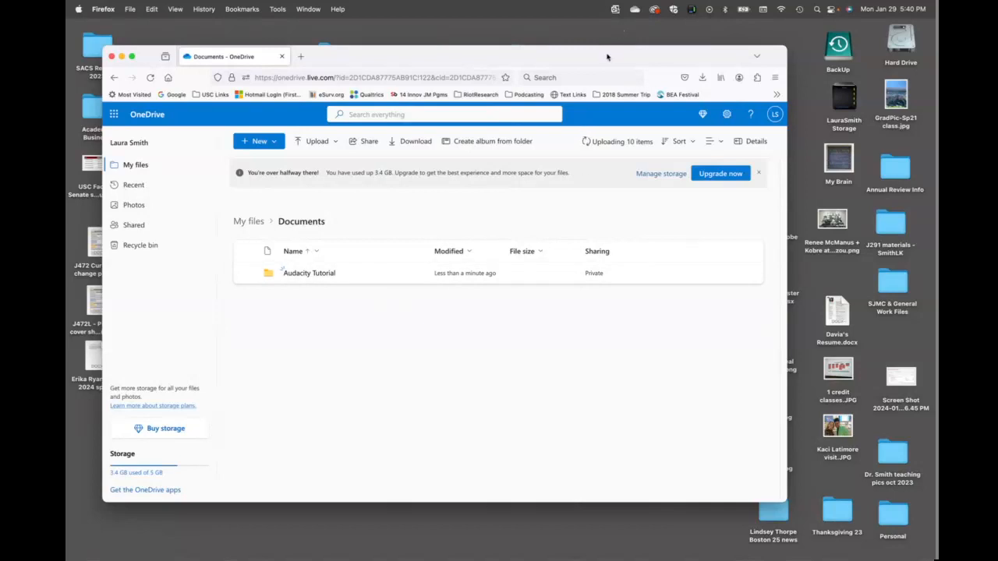
left_click_drag(608, 56, 587, 218)
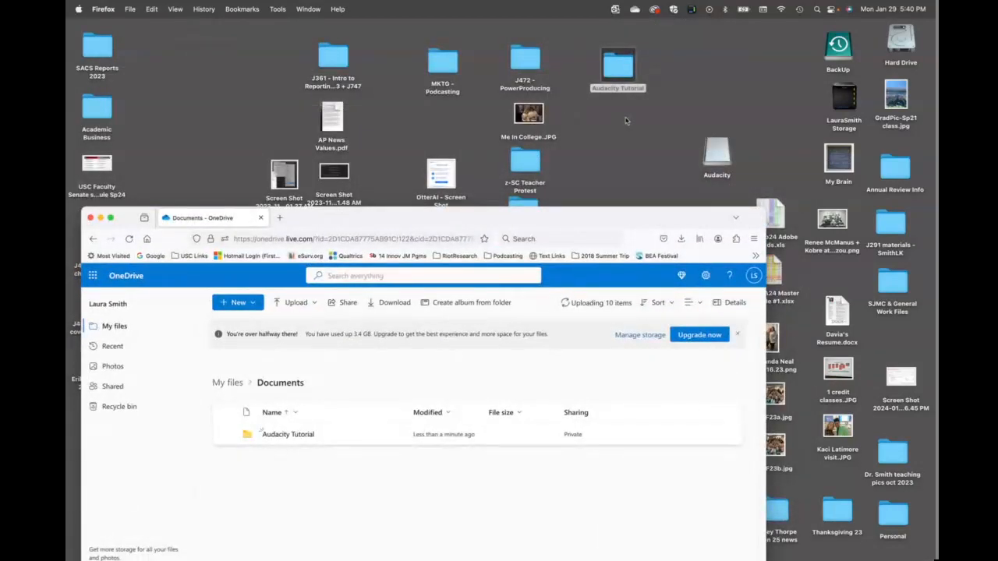
left_click_drag(563, 218, 624, 31)
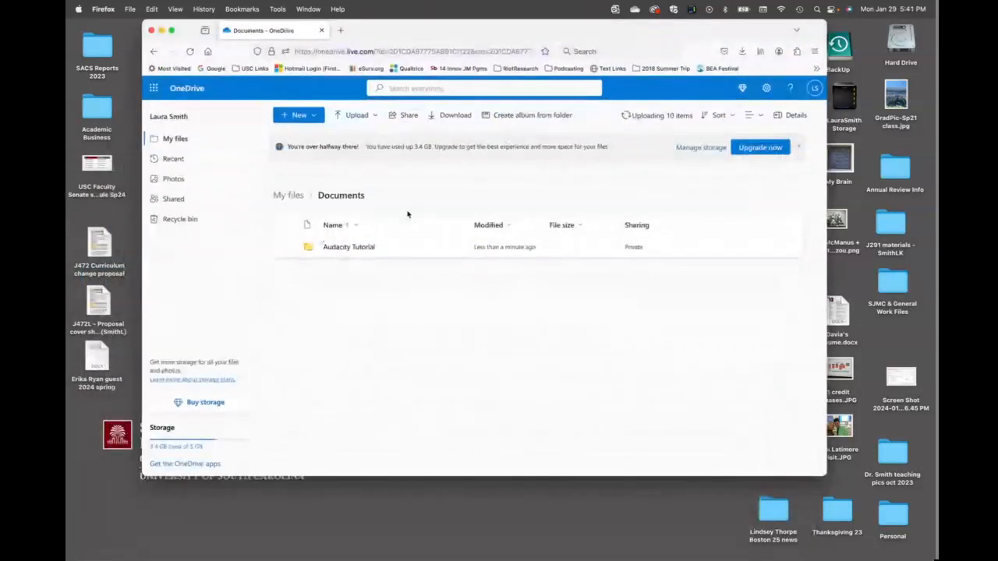
Step: Select the Audacity Tutorial folder in OneDrive and switch to the Audacity Training Video session in Chrome
left_click(284, 247)
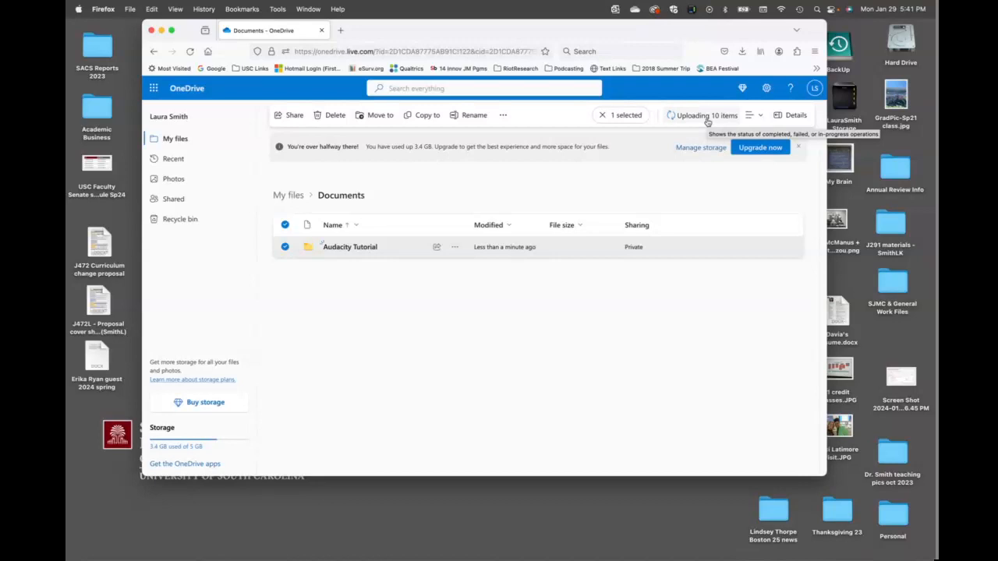
mouse_move(643, 555)
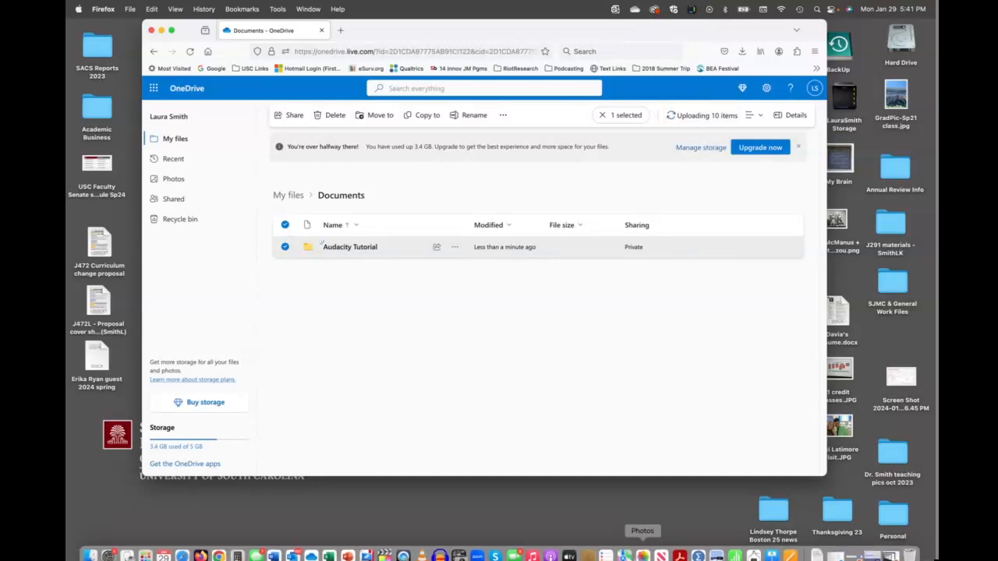
left_click(219, 547)
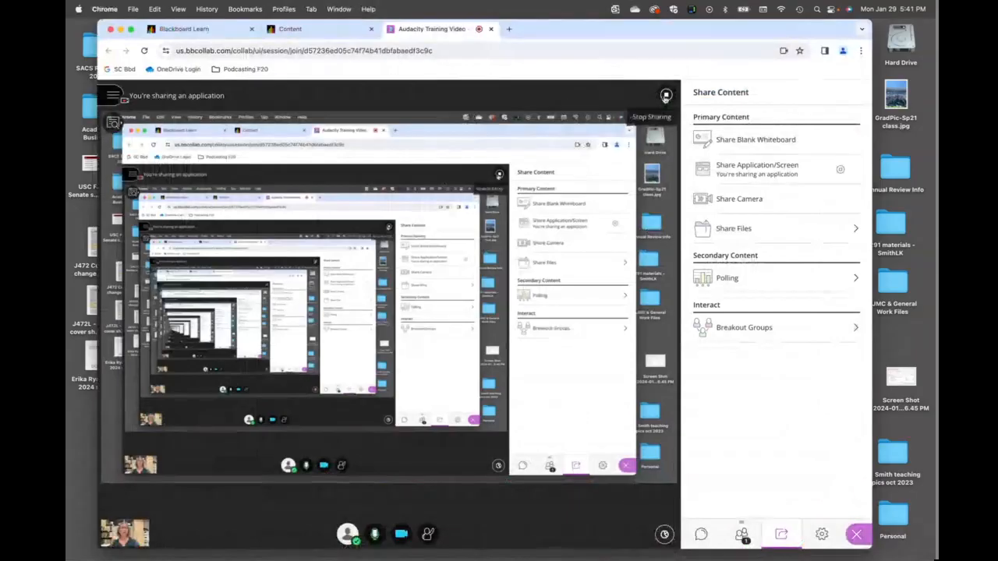